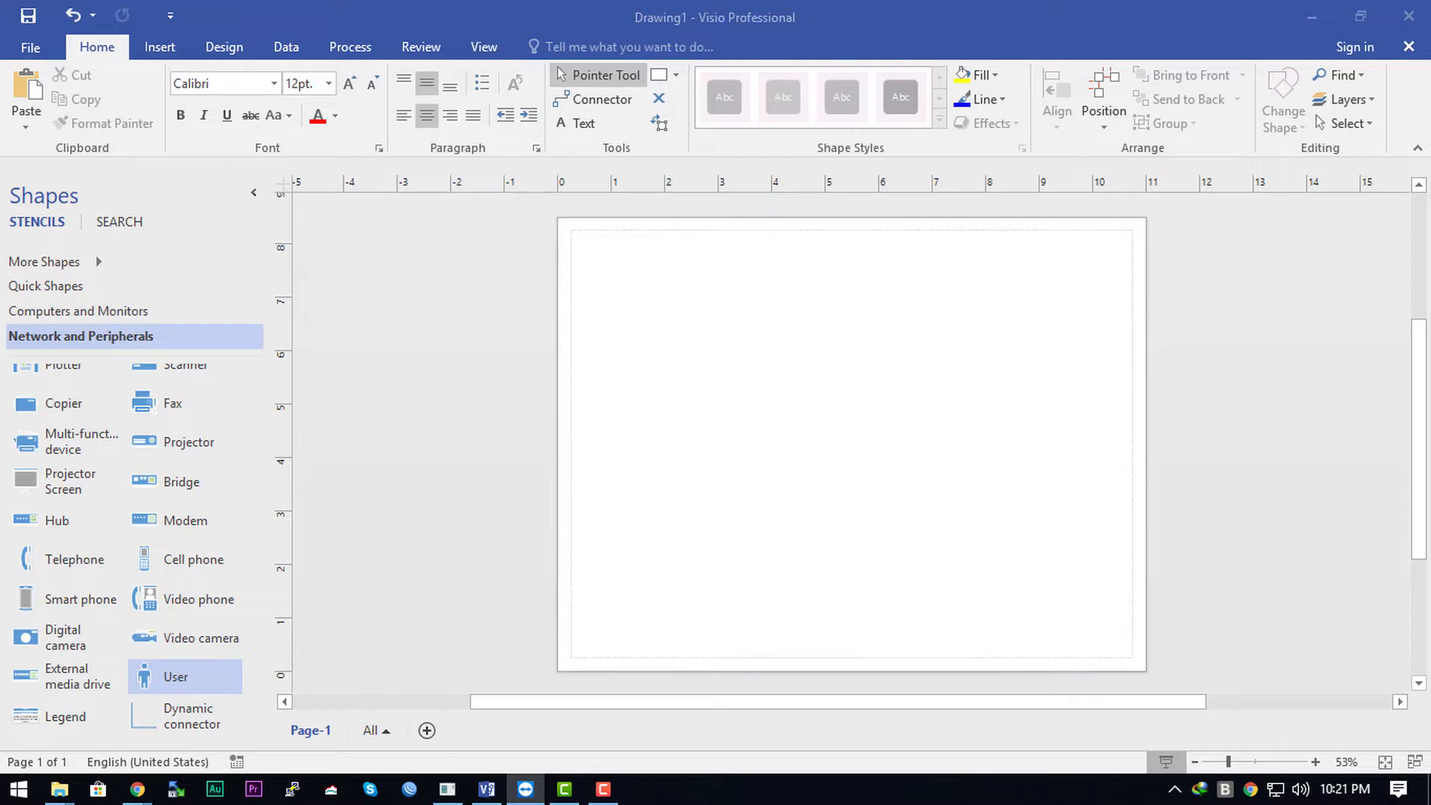
Connect TeamViewer to the partner's computer by Partner ID and log on with the partner's access password
{"action": "left_click_drag", "start_coordinate": [1430, 142], "coordinate": [555, 91]}
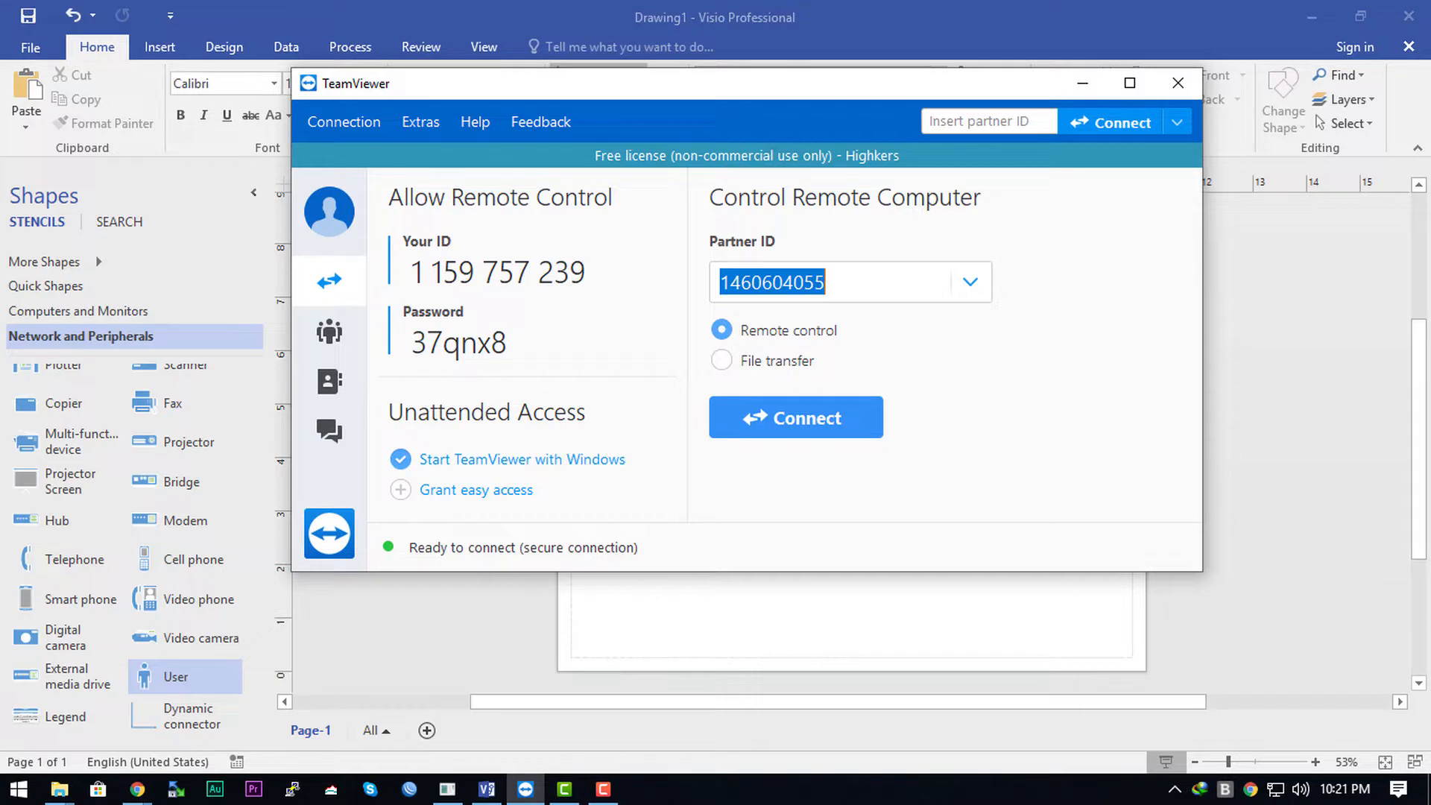
{"action": "key", "text": "alt+Tab"}
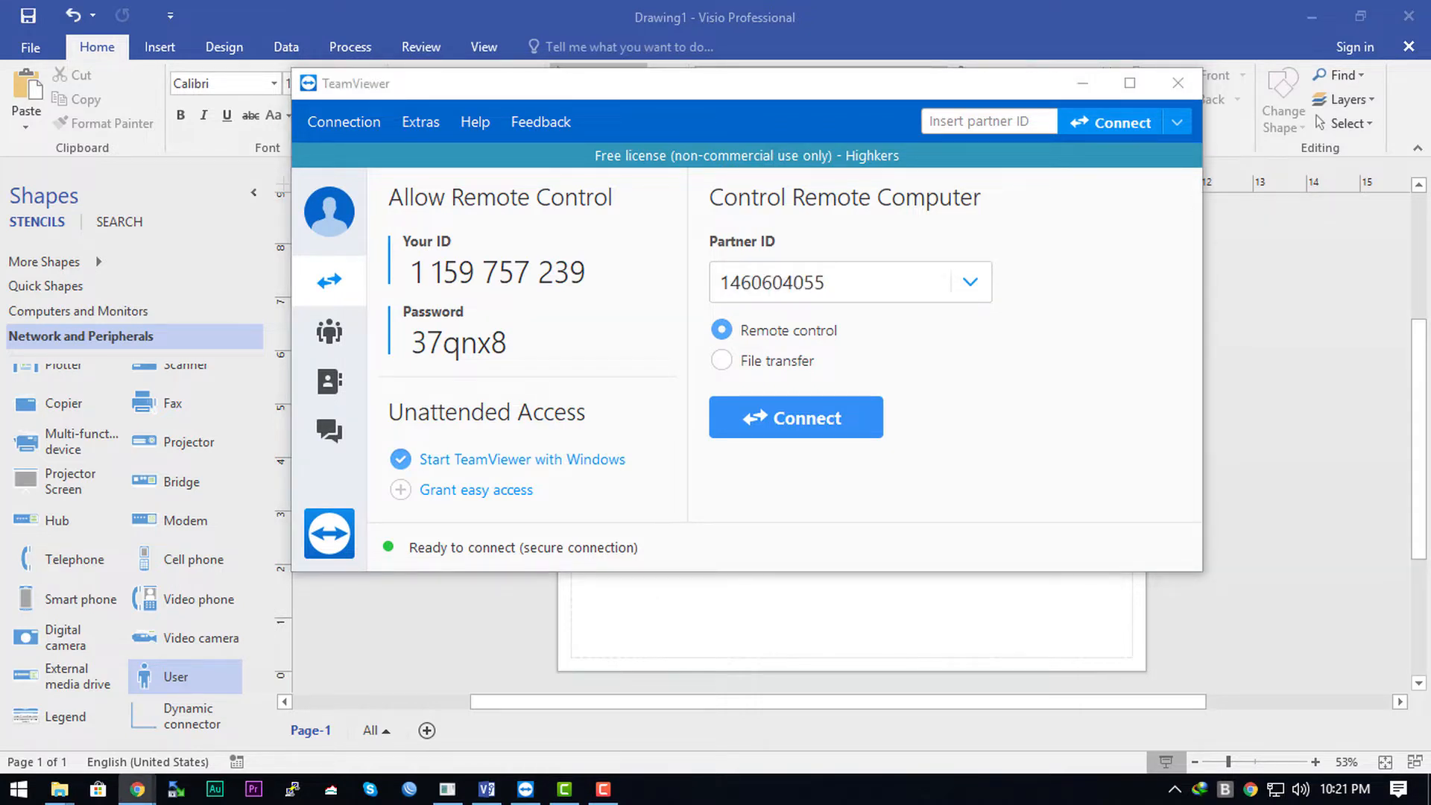
{"action": "left_click", "coordinate": [805, 424]}
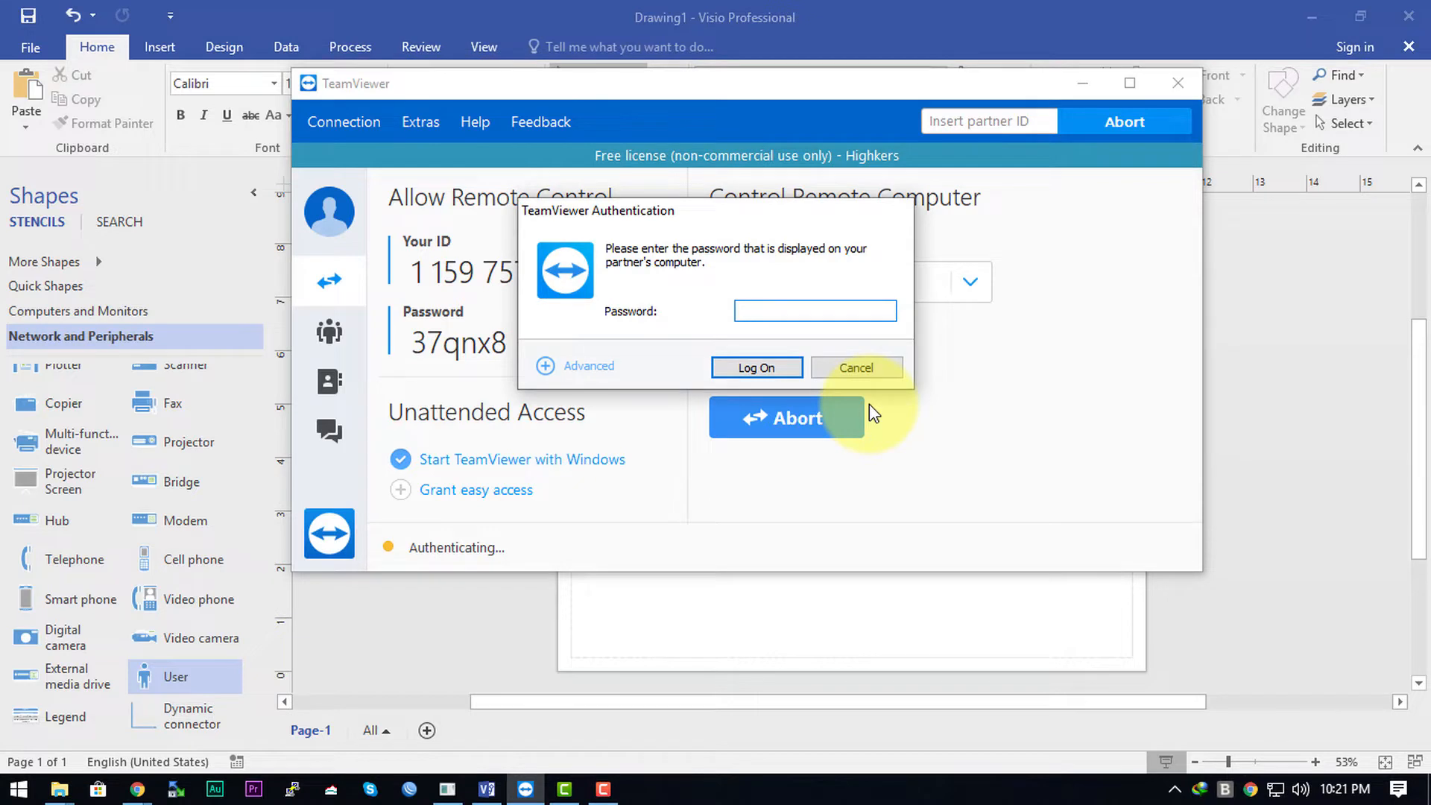
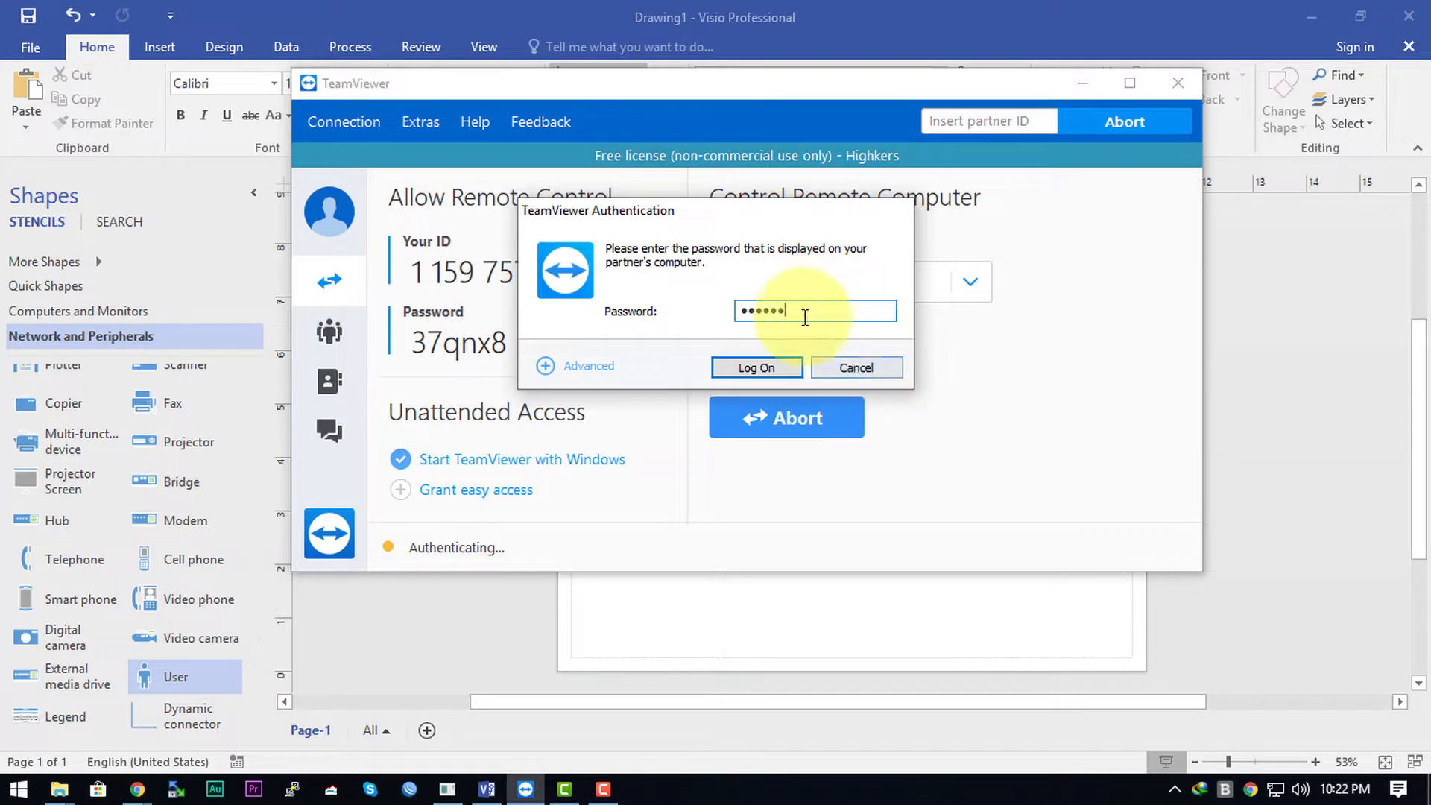
{"action": "left_click", "coordinate": [763, 367]}
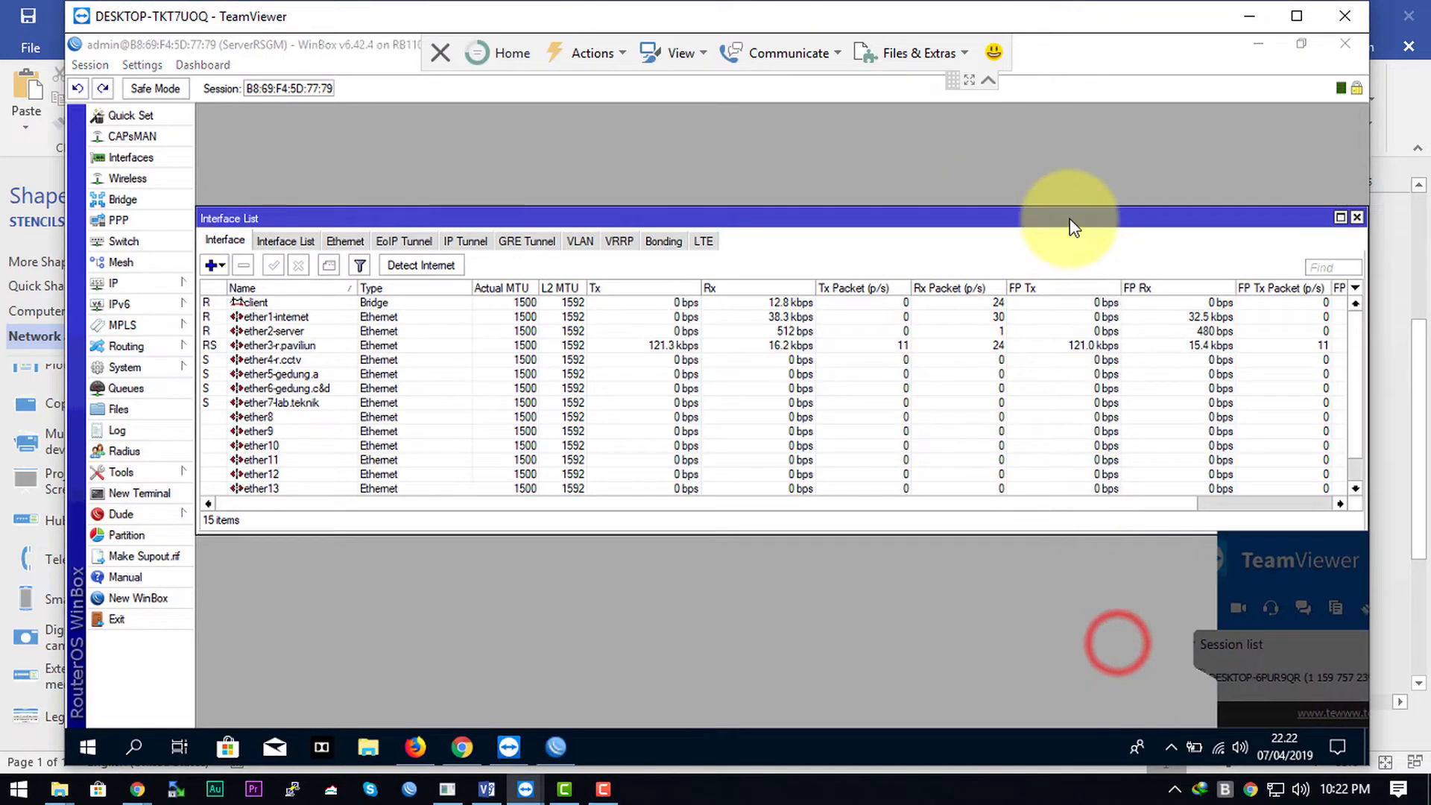
Show the remote session full screen with the toolbar collapsed, and launch Notepad via Win+R
{"action": "left_click", "coordinate": [971, 82]}
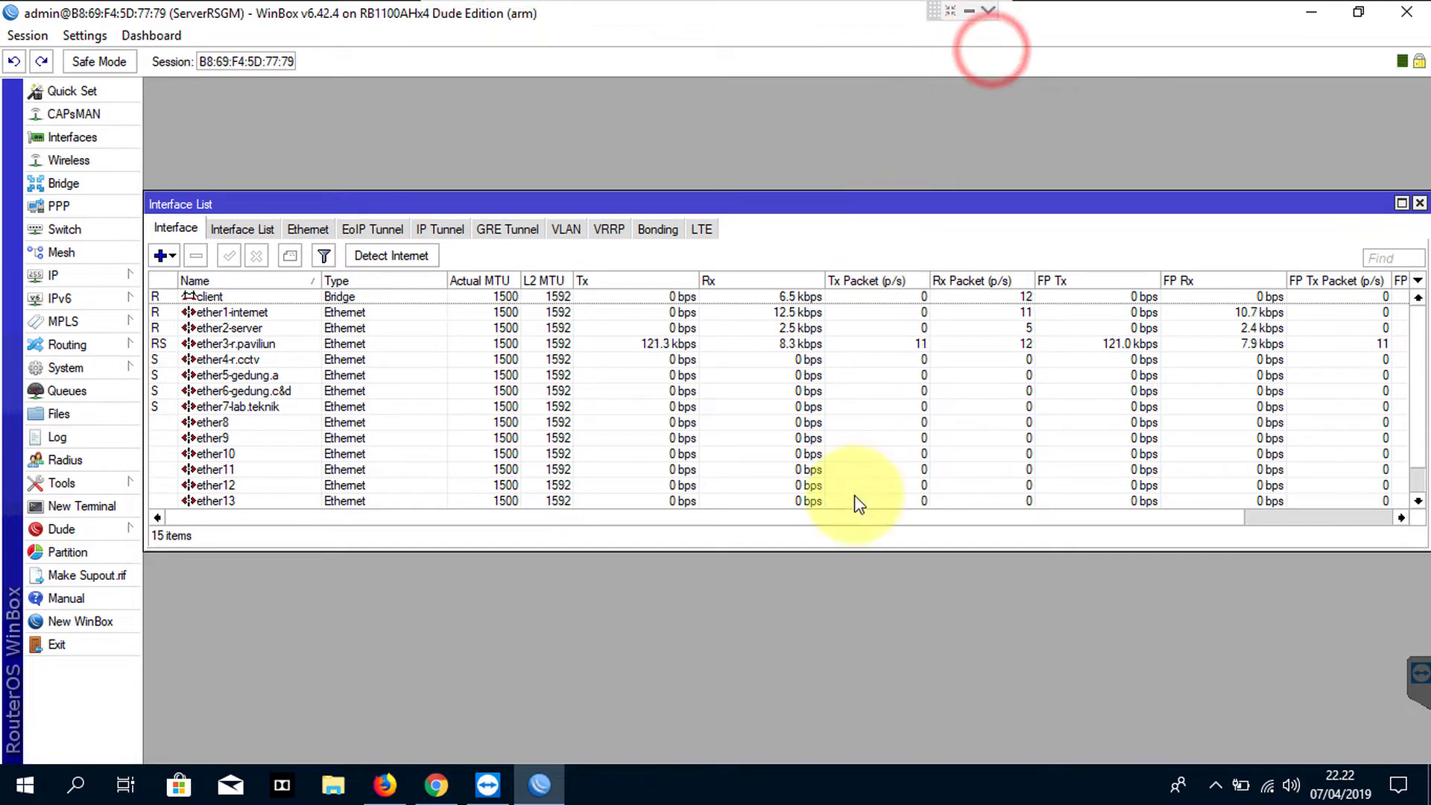
{"action": "left_click", "coordinate": [833, 611]}
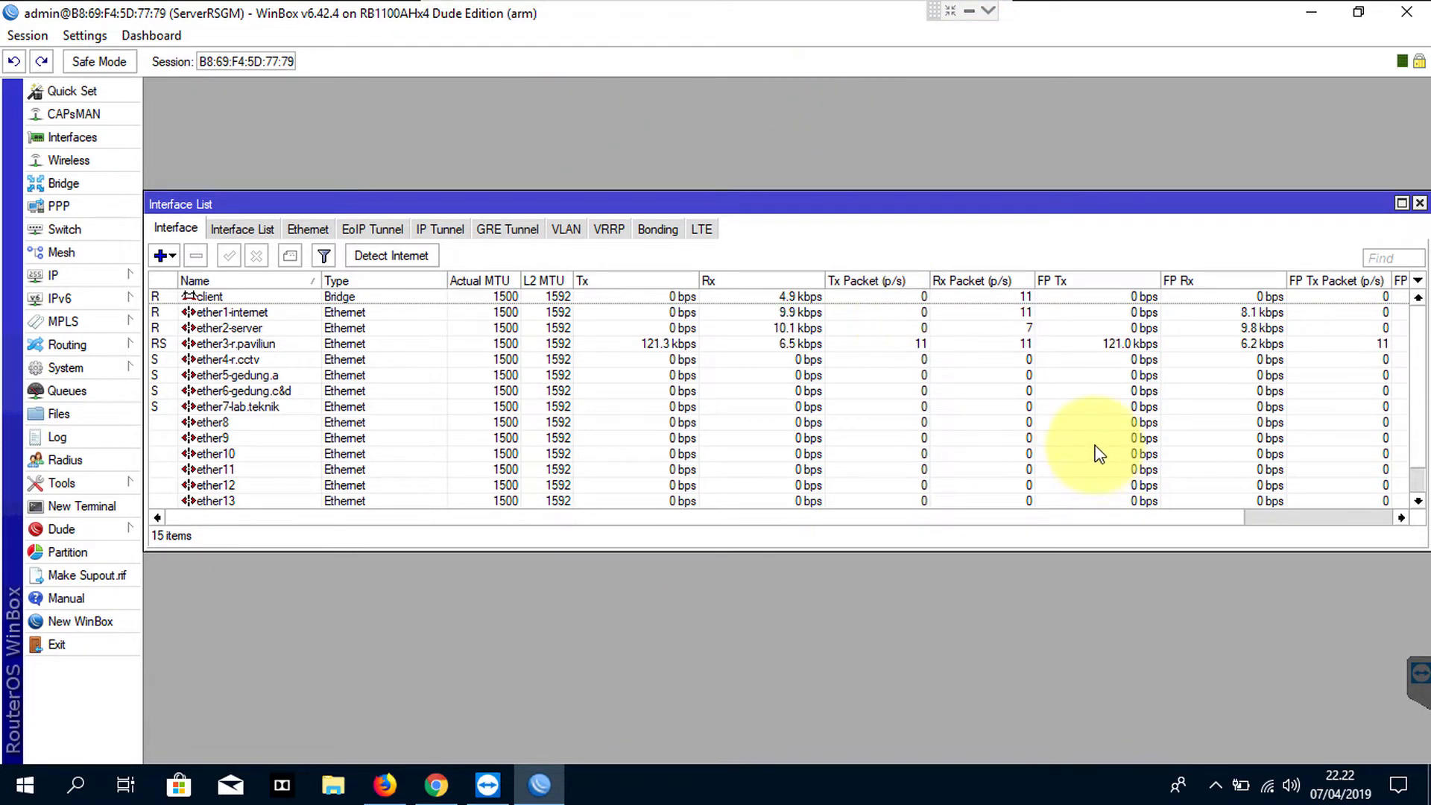
{"action": "key", "text": "super+r"}
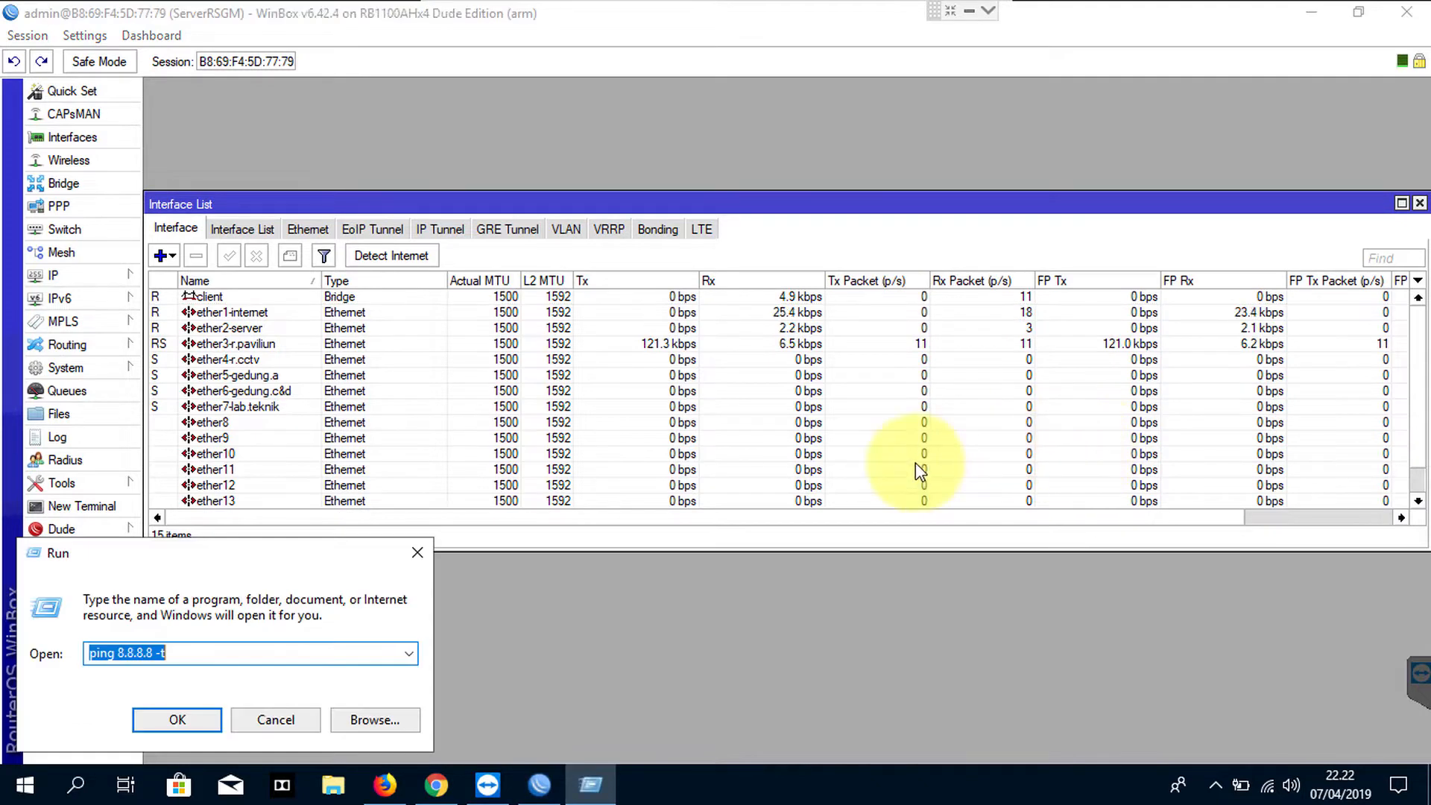
{"action": "type", "text": "notepad"}
{"action": "key", "text": "Return"}
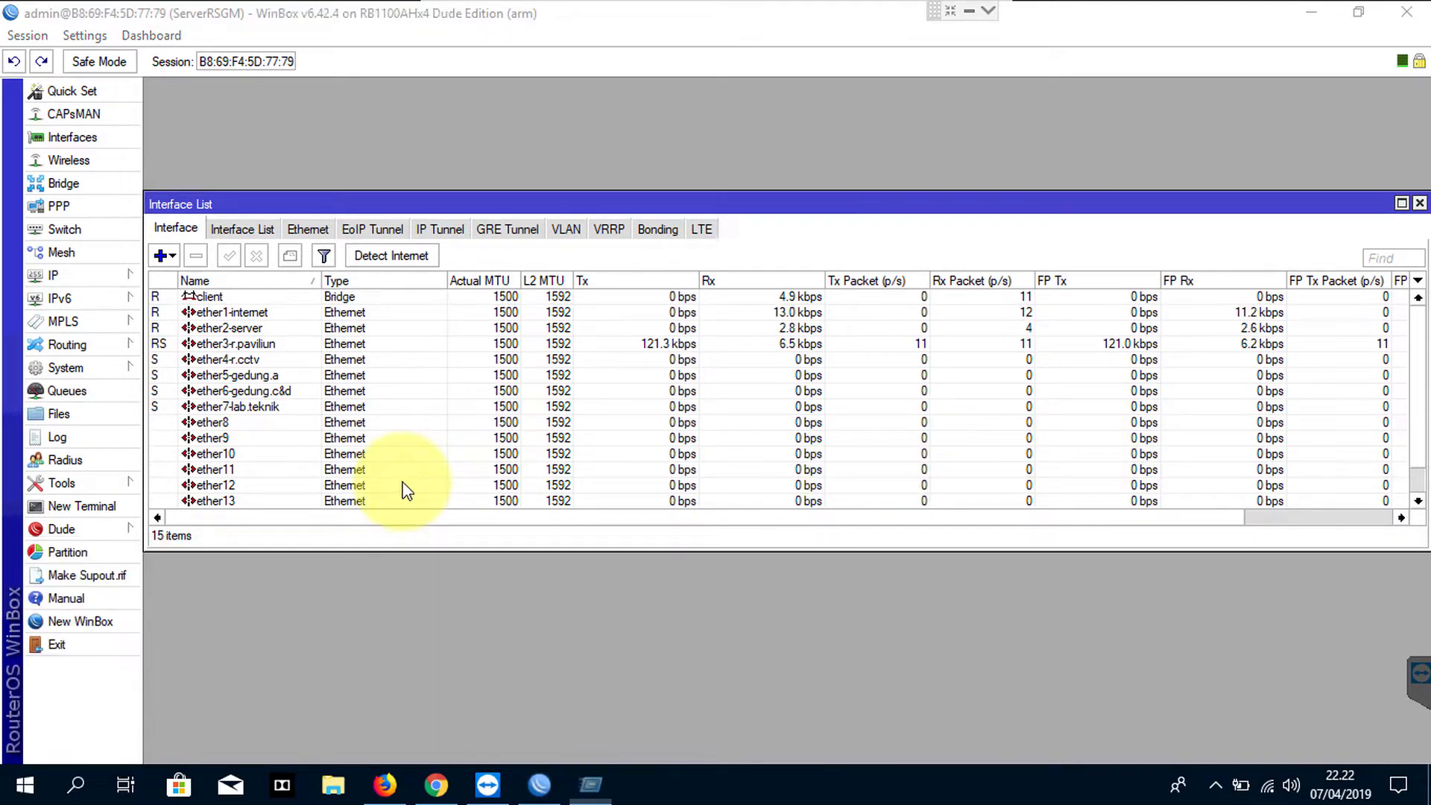
Write the first note asking which static IP is usually set for the app
{"action": "left_click_drag", "start_coordinate": [622, 149], "coordinate": [684, 111]}
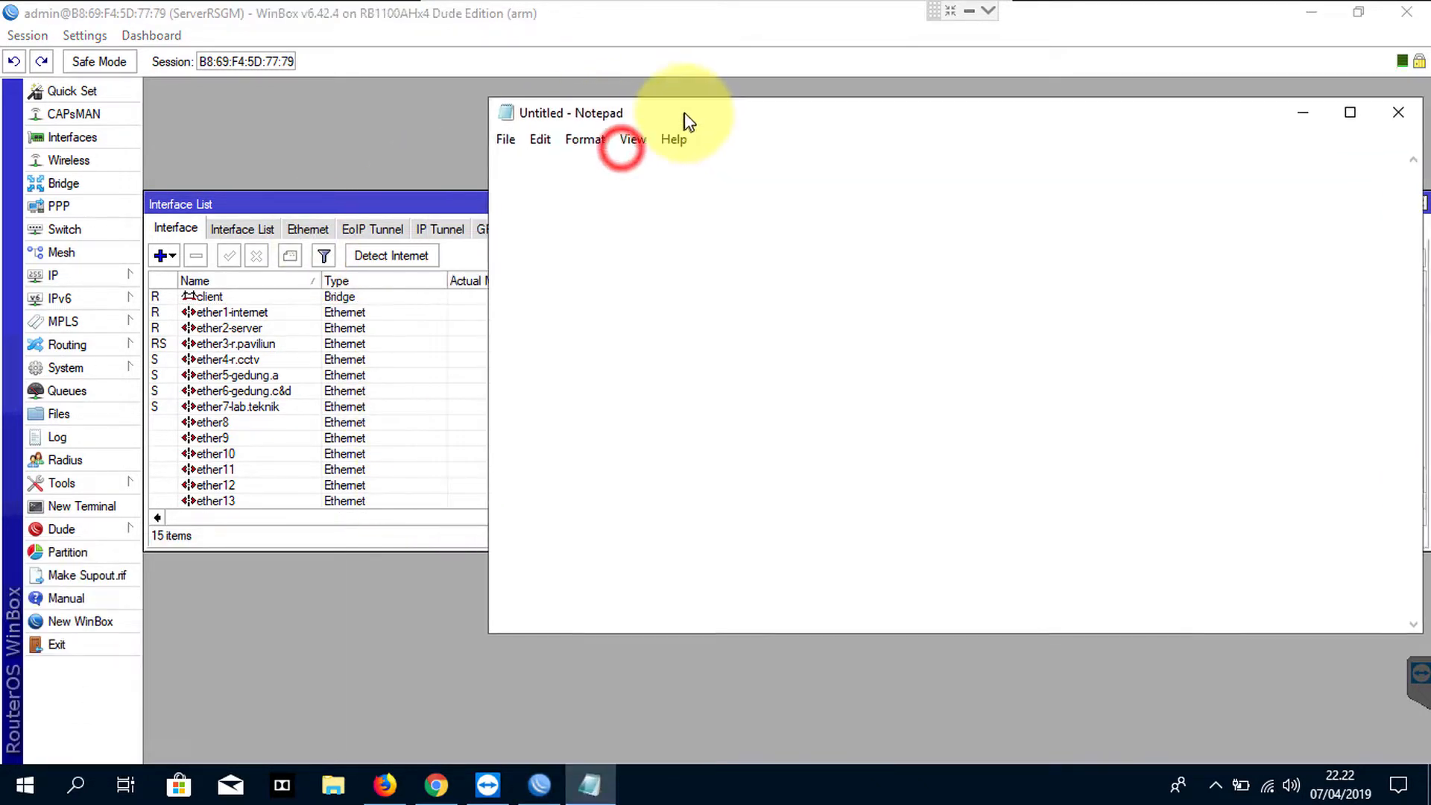
{"action": "left_click", "coordinate": [607, 255]}
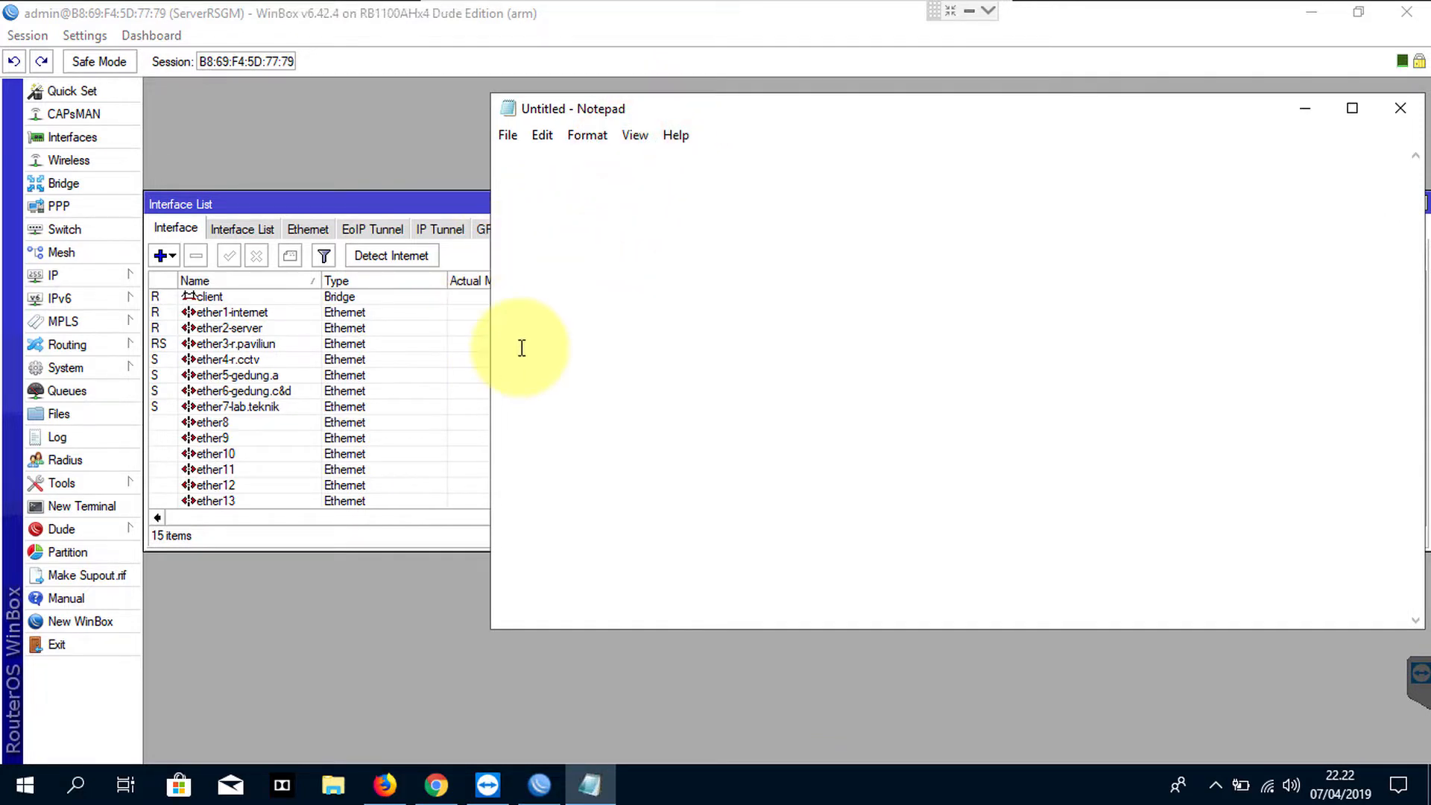
{"action": "left_click", "coordinate": [655, 336]}
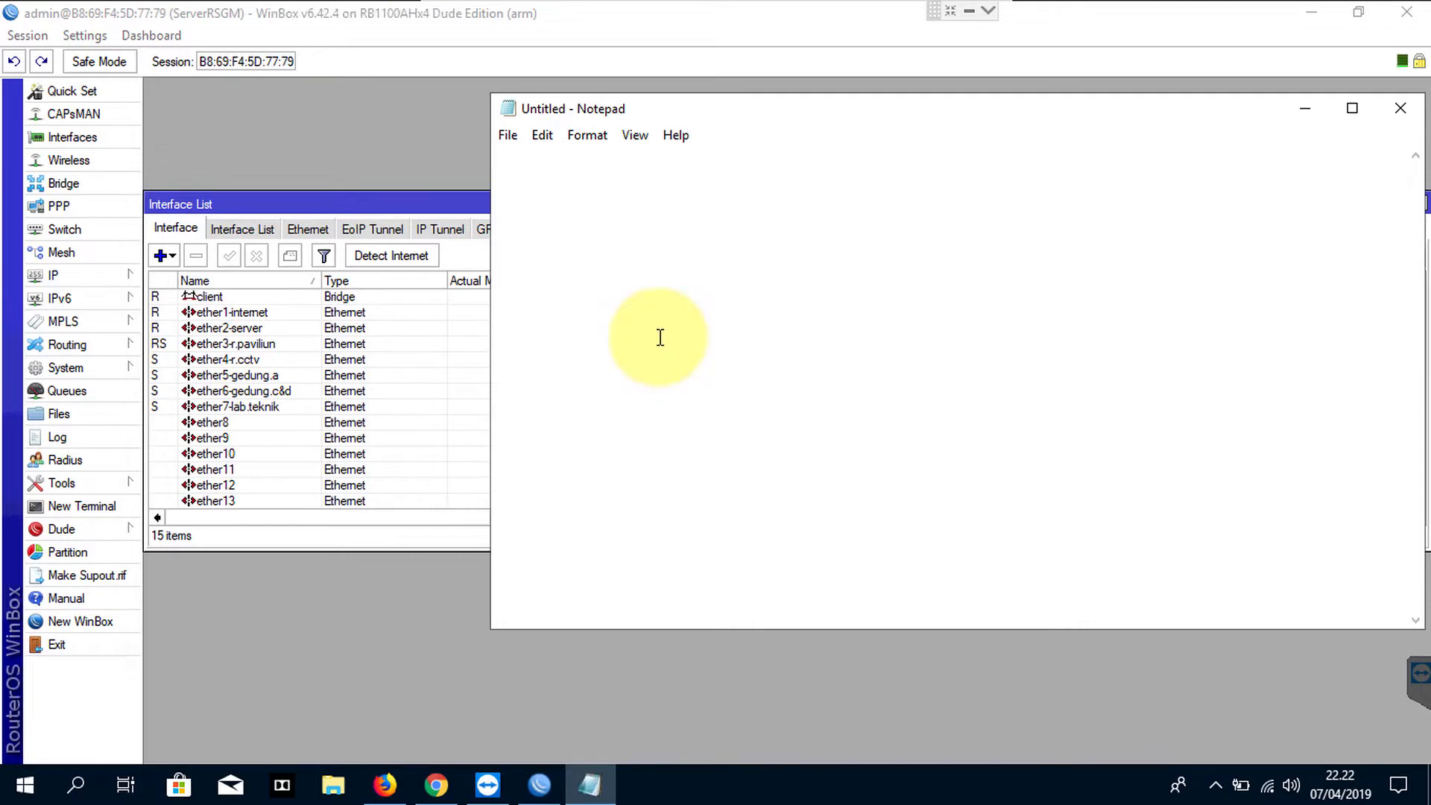
{"action": "type", "text": "mas ip static "}
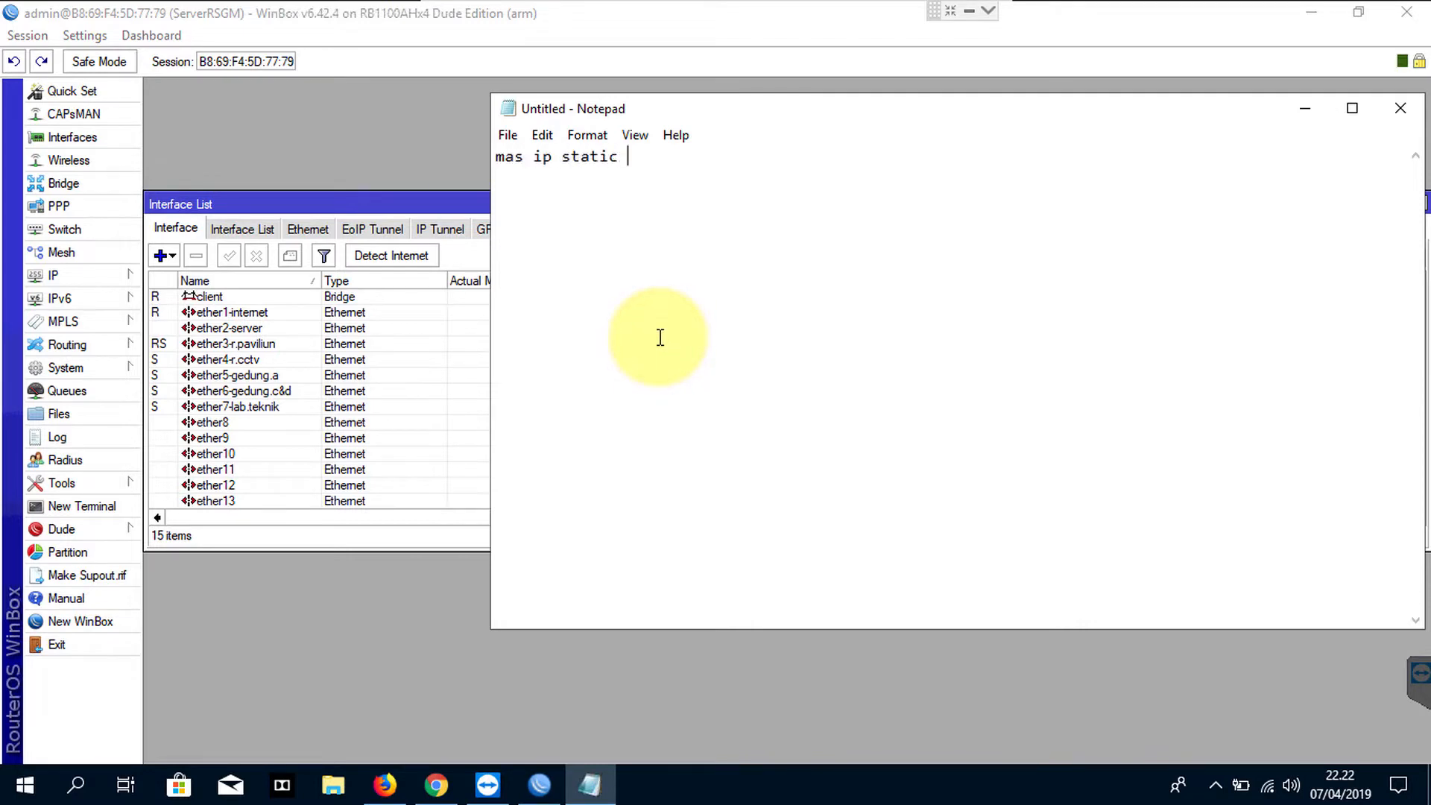
{"action": "type", "text": "untuk aplikasi biasa di seting brp"}
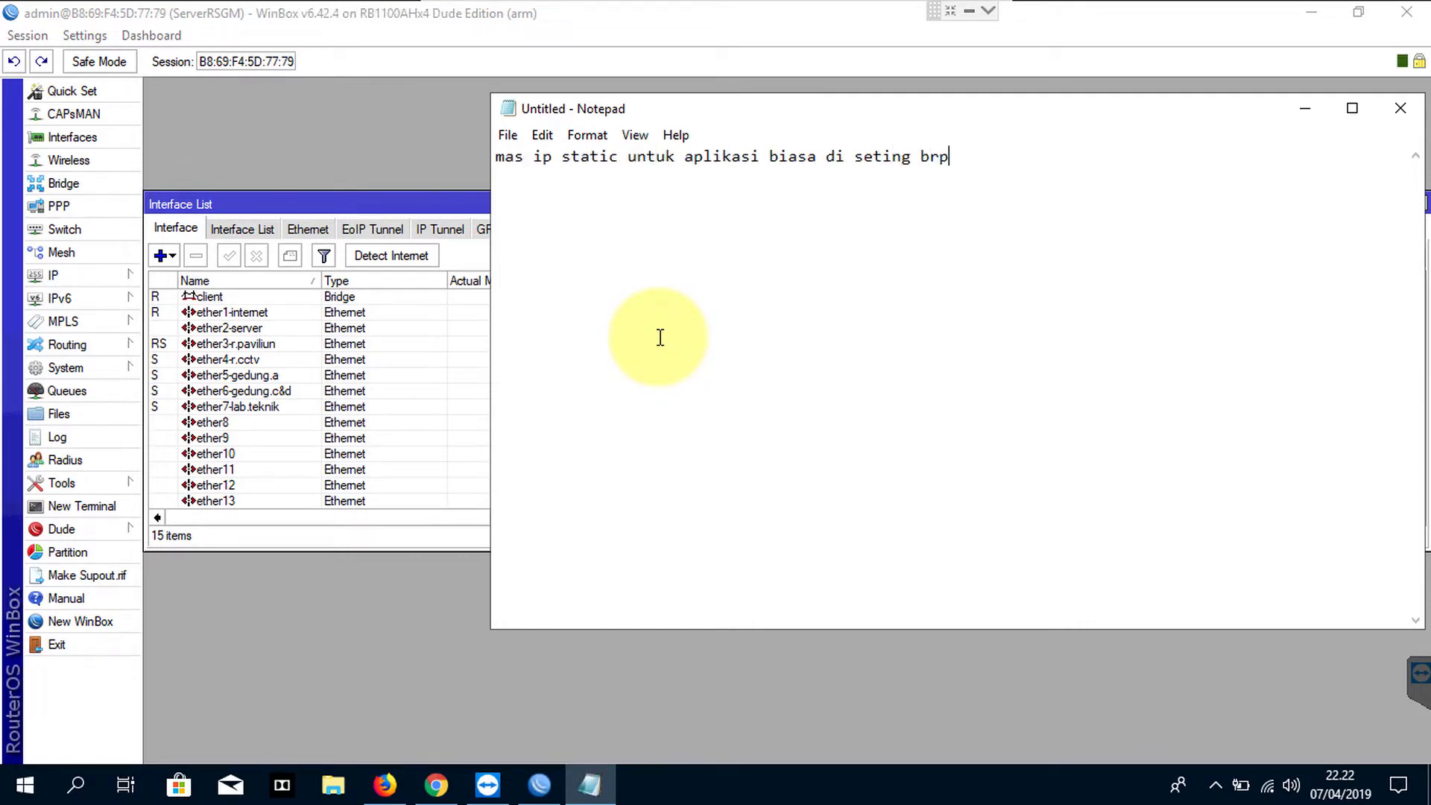
{"action": "type", "text": "?"}
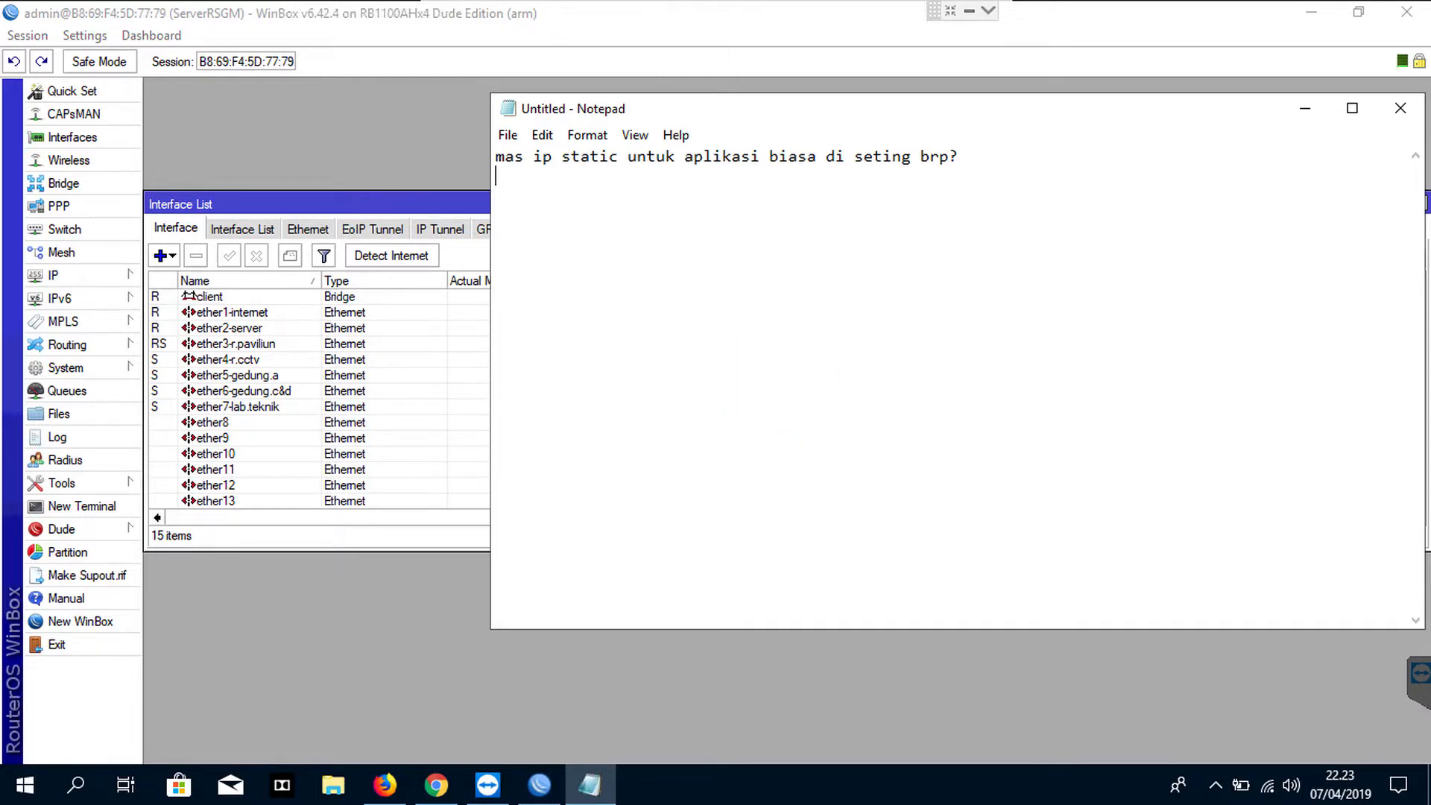
Set TeamViewer's remote view quality to prioritise speed
{"action": "left_click_drag", "start_coordinate": [1198, 106], "coordinate": [1084, 90]}
{"action": "left_click", "coordinate": [988, 15]}
{"action": "left_click", "coordinate": [666, 30]}
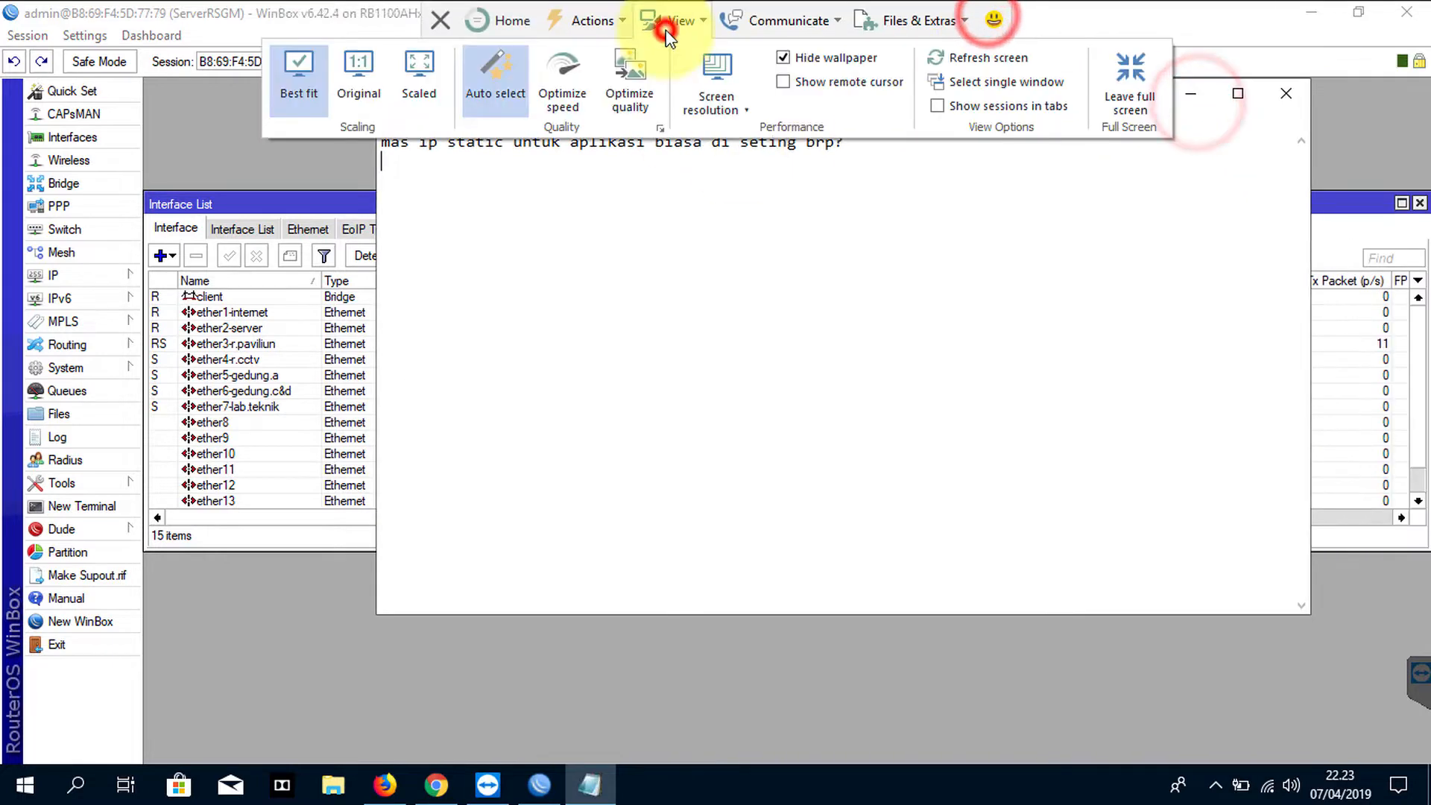
{"action": "left_click", "coordinate": [817, 84]}
{"action": "left_click", "coordinate": [568, 86]}
{"action": "left_click", "coordinate": [1025, 216]}
{"action": "left_click", "coordinate": [988, 51]}
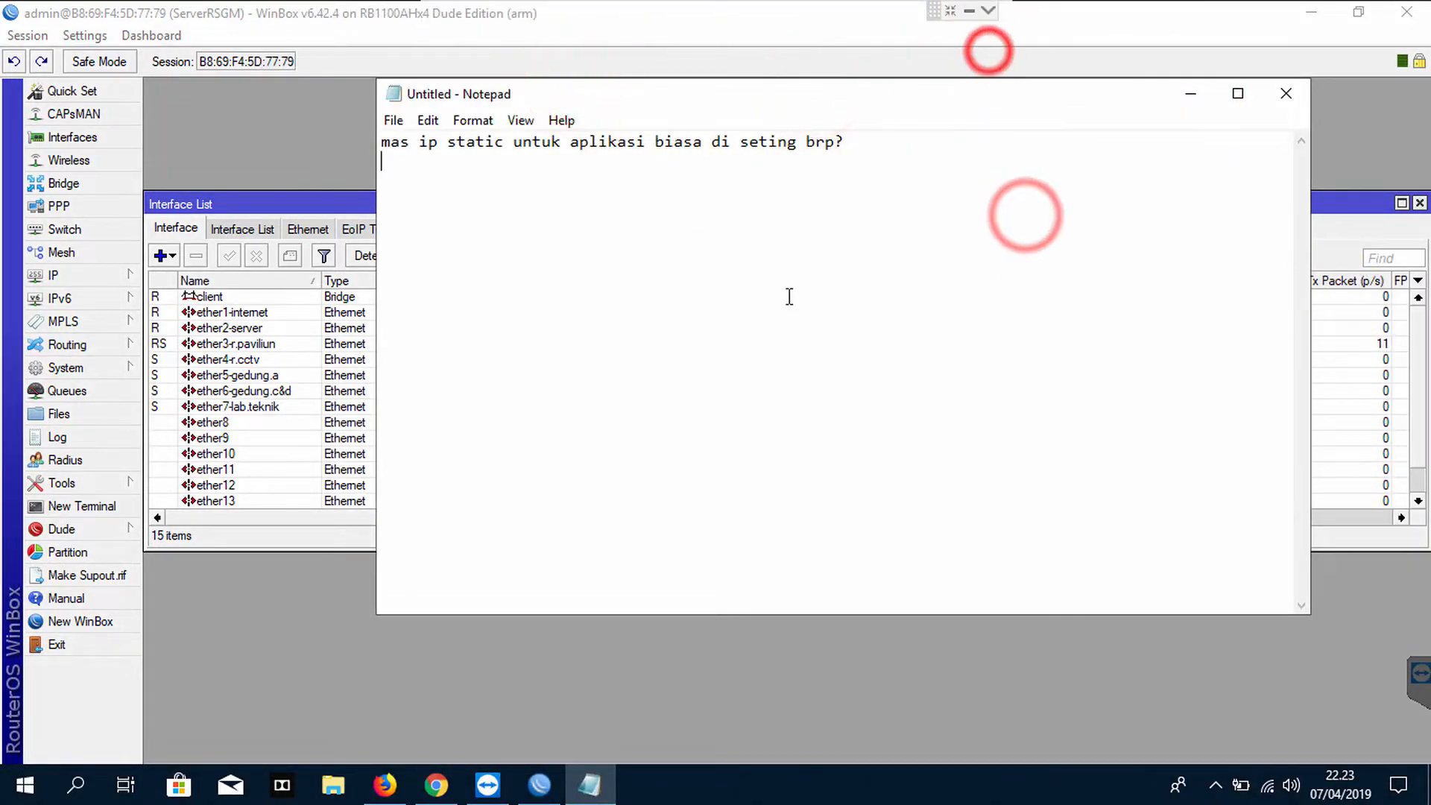
Note that 192.168.1.1 is the app's web address, clients use 1.2 onward, but should be dynamic
{"action": "type", "text": "192.168.1.1 "}
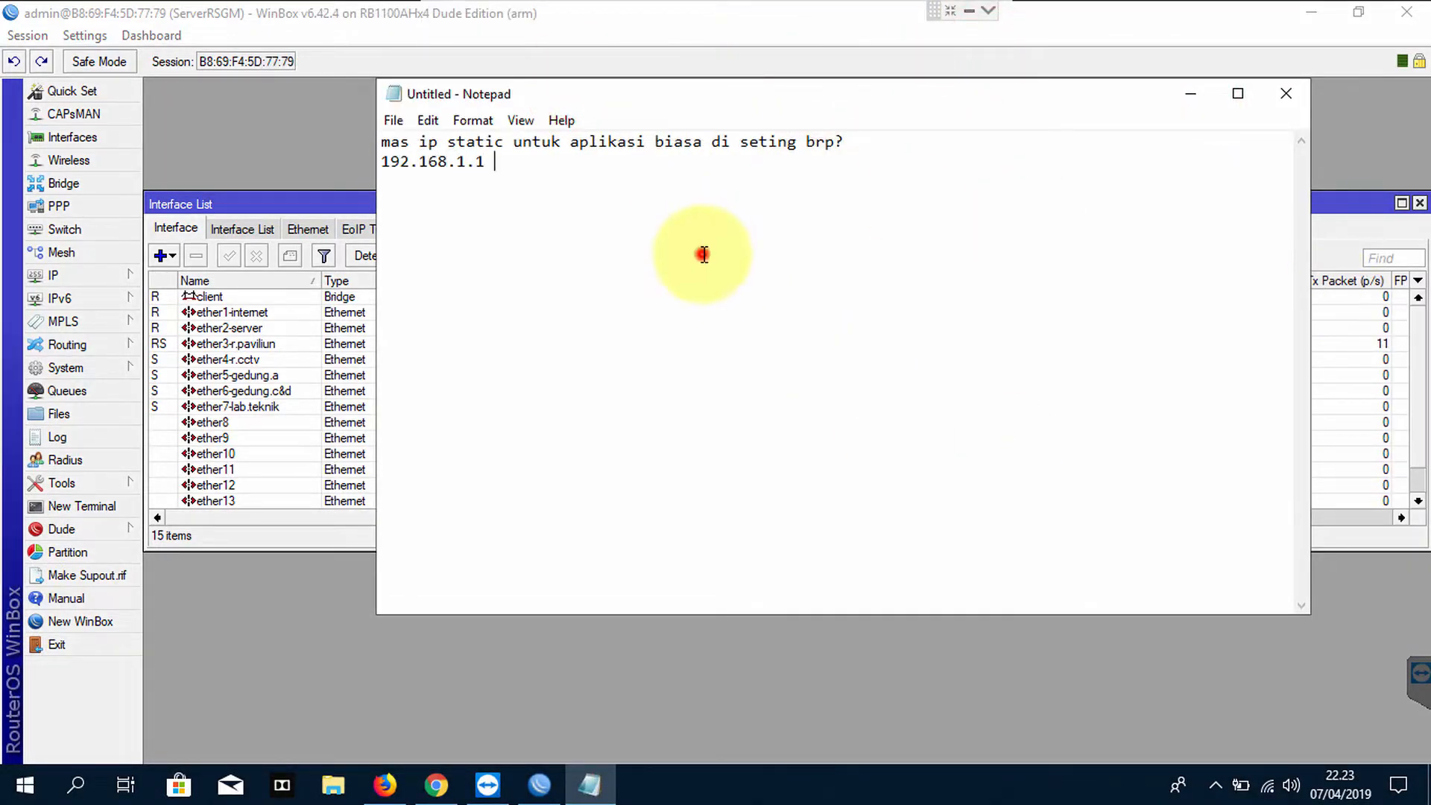
{"action": "type", "text": ">> ini untuk akses web appnya ya?"}
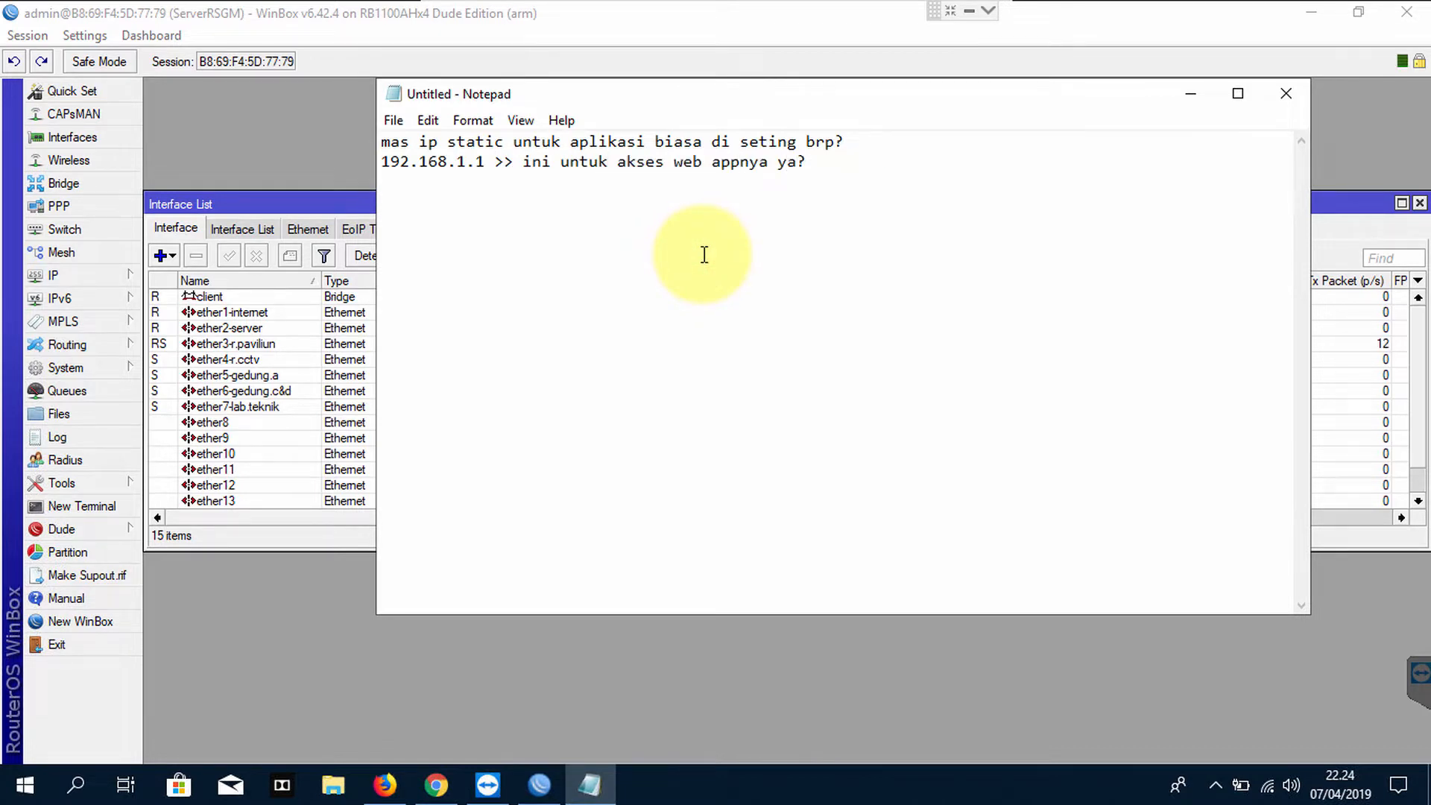
{"action": "type", "text": "iya mas"}
{"action": "key", "text": "Return"}
{"action": "type", "text": "owh jd client settingnya nanti 1.2"}
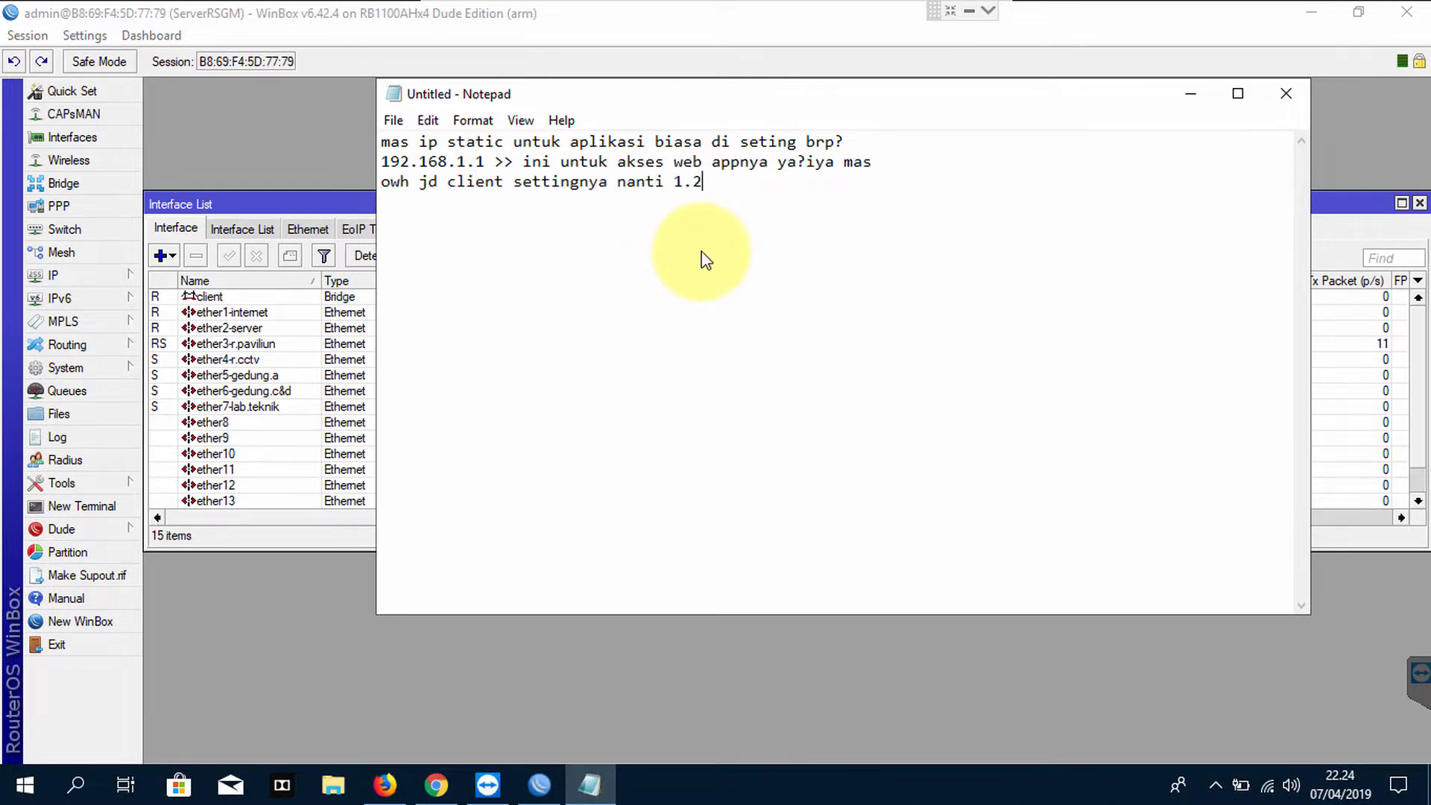
{"action": "type", "text": " dan seterusnya kan?"}
{"action": "key", "text": "Return"}
{"action": "type", "text": "sip"}
{"action": "key", "text": "Return"}
{"action": "type", "text": "sibpe.g.i t"}
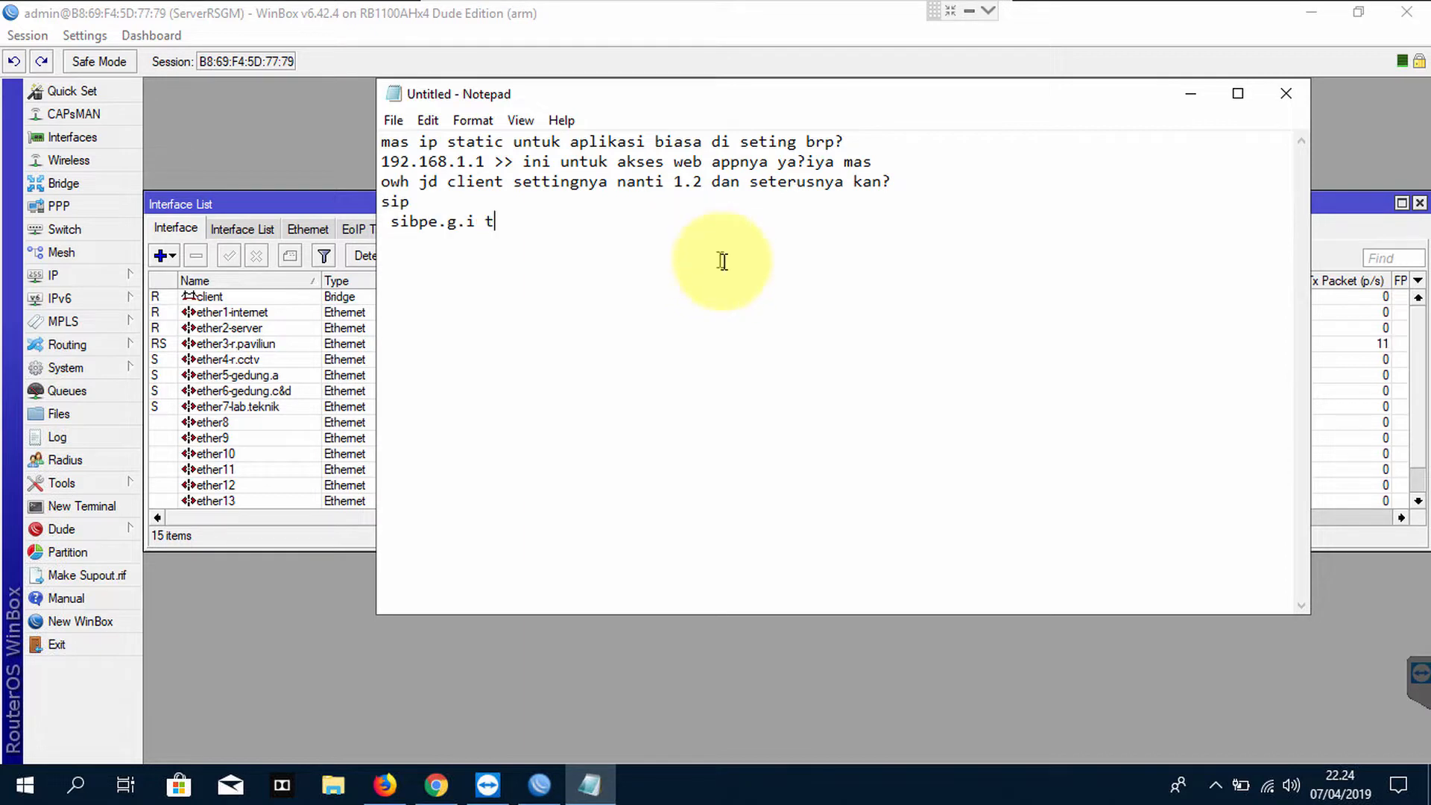
{"action": "key", "text": "BackSpace"}
{"action": "key", "text": "BackSpace"}
{"action": "key", "text": "BackSpace"}
{"action": "key", "text": "BackSpace"}
{"action": "key", "text": "BackSpace"}
{"action": "key", "text": "BackSpace"}
{"action": "key", "text": "BackSpace"}
{"action": "key", "text": "BackSpace"}
{"action": "key", "text": "BackSpace"}
{"action": "key", "text": "BackSpace"}
{"action": "key", "text": "BackSpace"}
{"action": "key", "text": "BackSpace"}
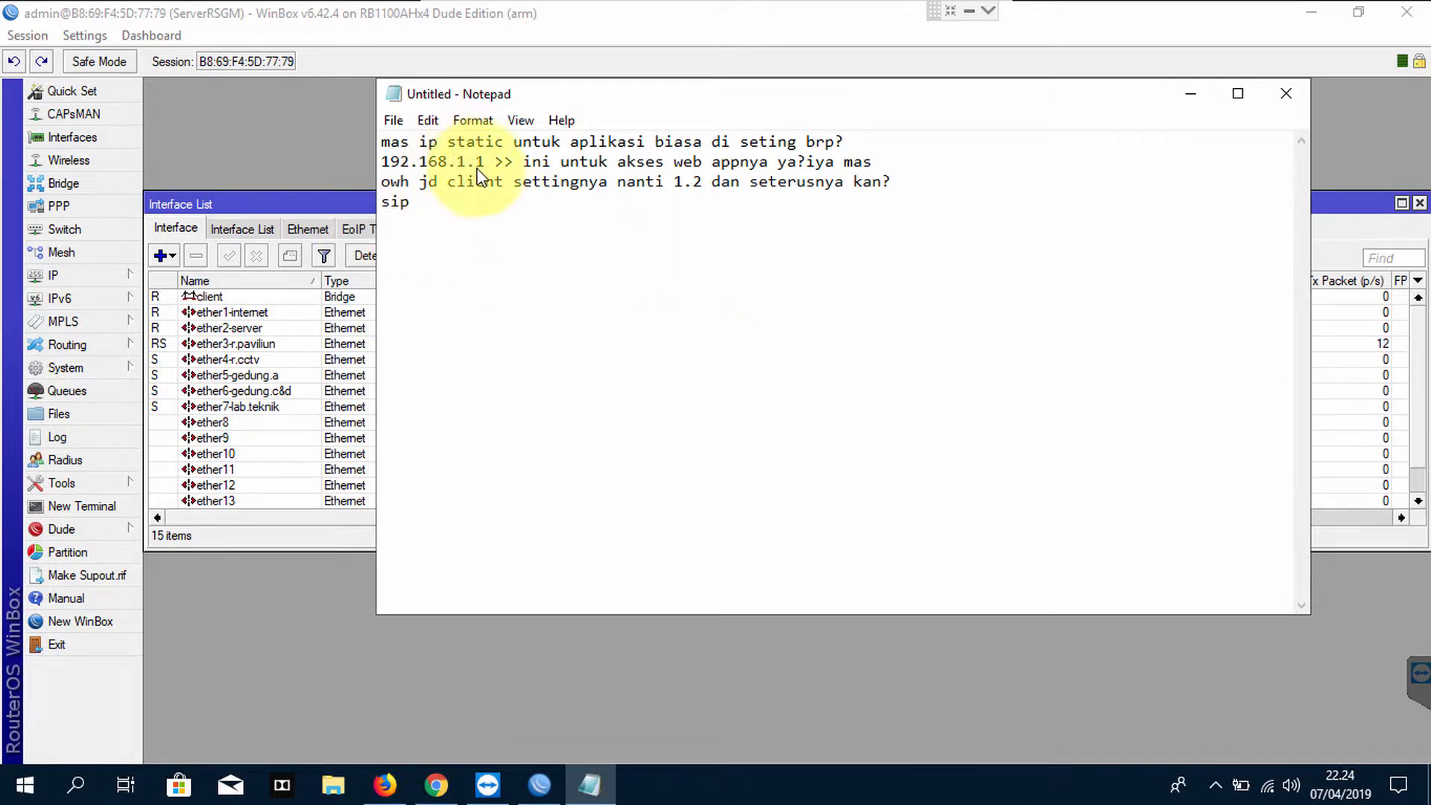
{"action": "type", "text": "tp pengen"}
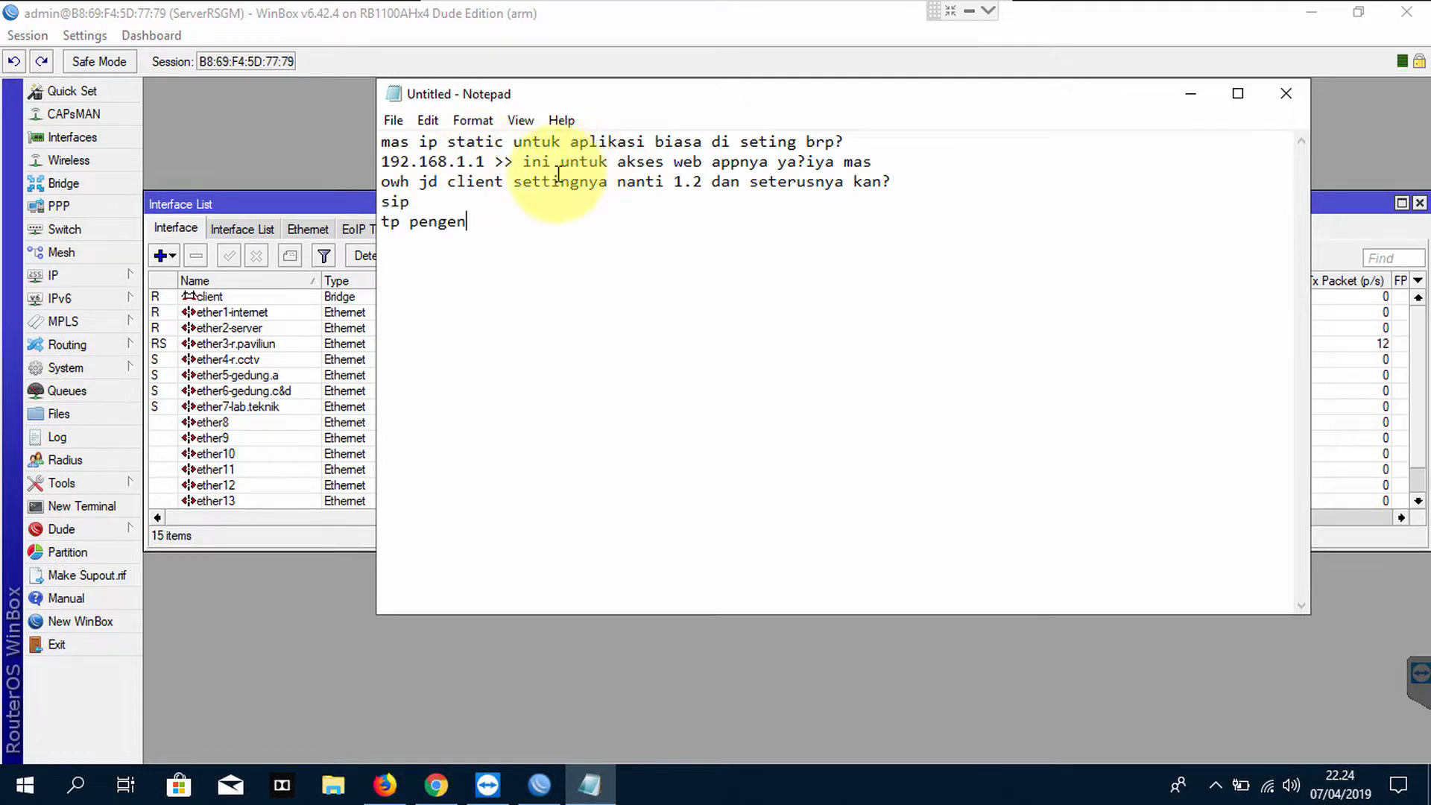
{"action": "type", "text": "nya jadi di"}
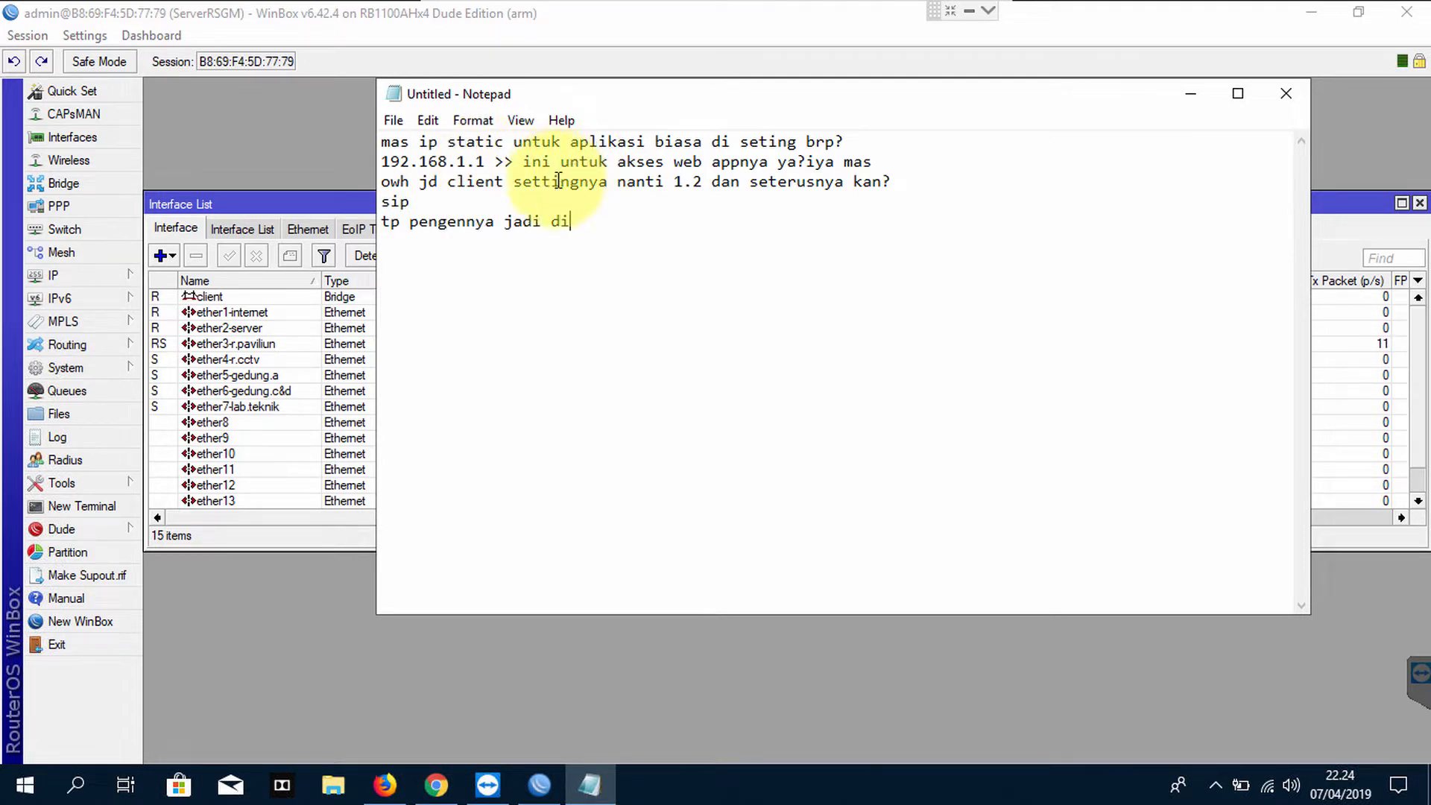
{"action": "type", "text": "namis mas"}
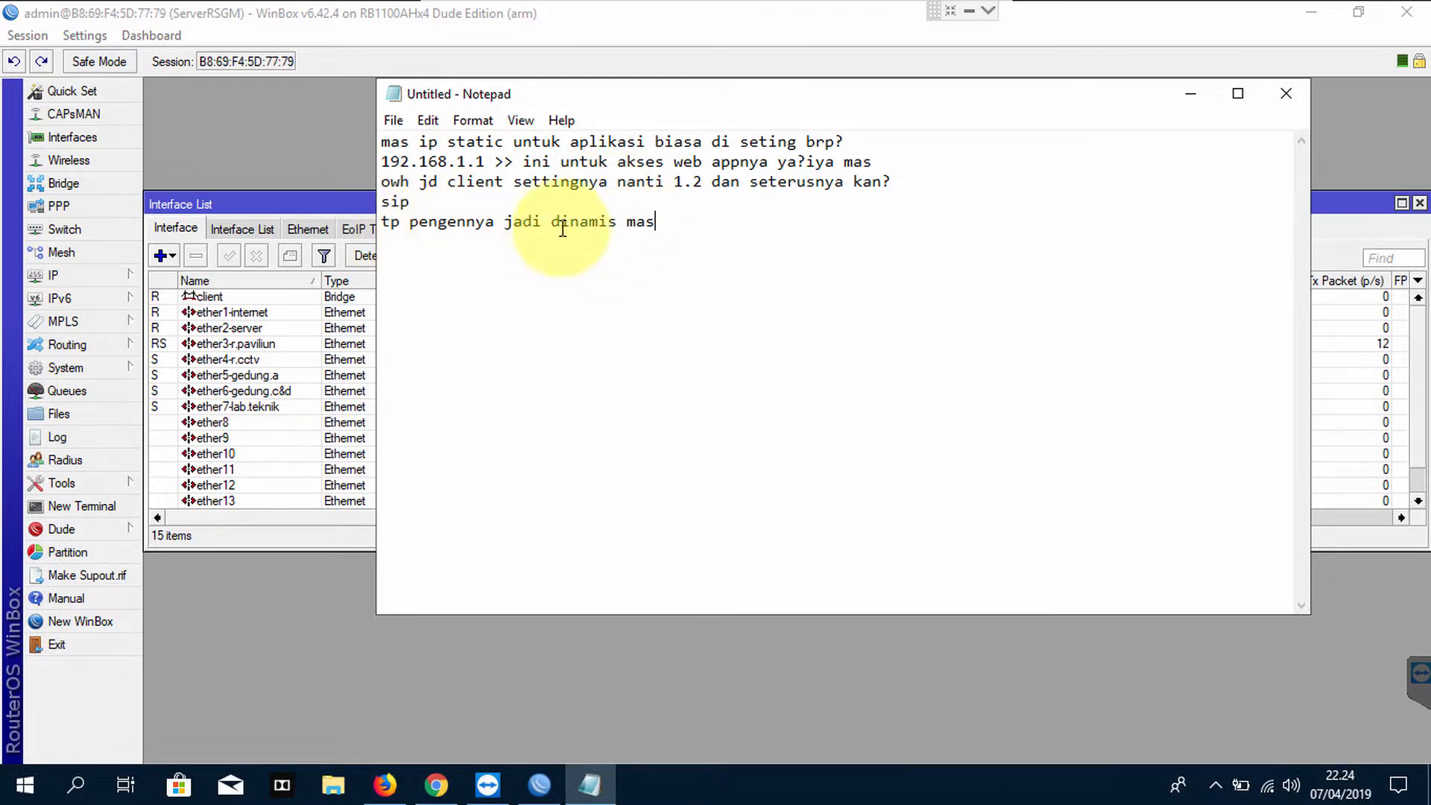
Add the reply 'oke mas nanti saya dhcpkan' and select ether2-server in the Interface List
{"action": "left_click", "coordinate": [705, 219]}
{"action": "key", "text": "Return"}
{"action": "type", "text": "o"}
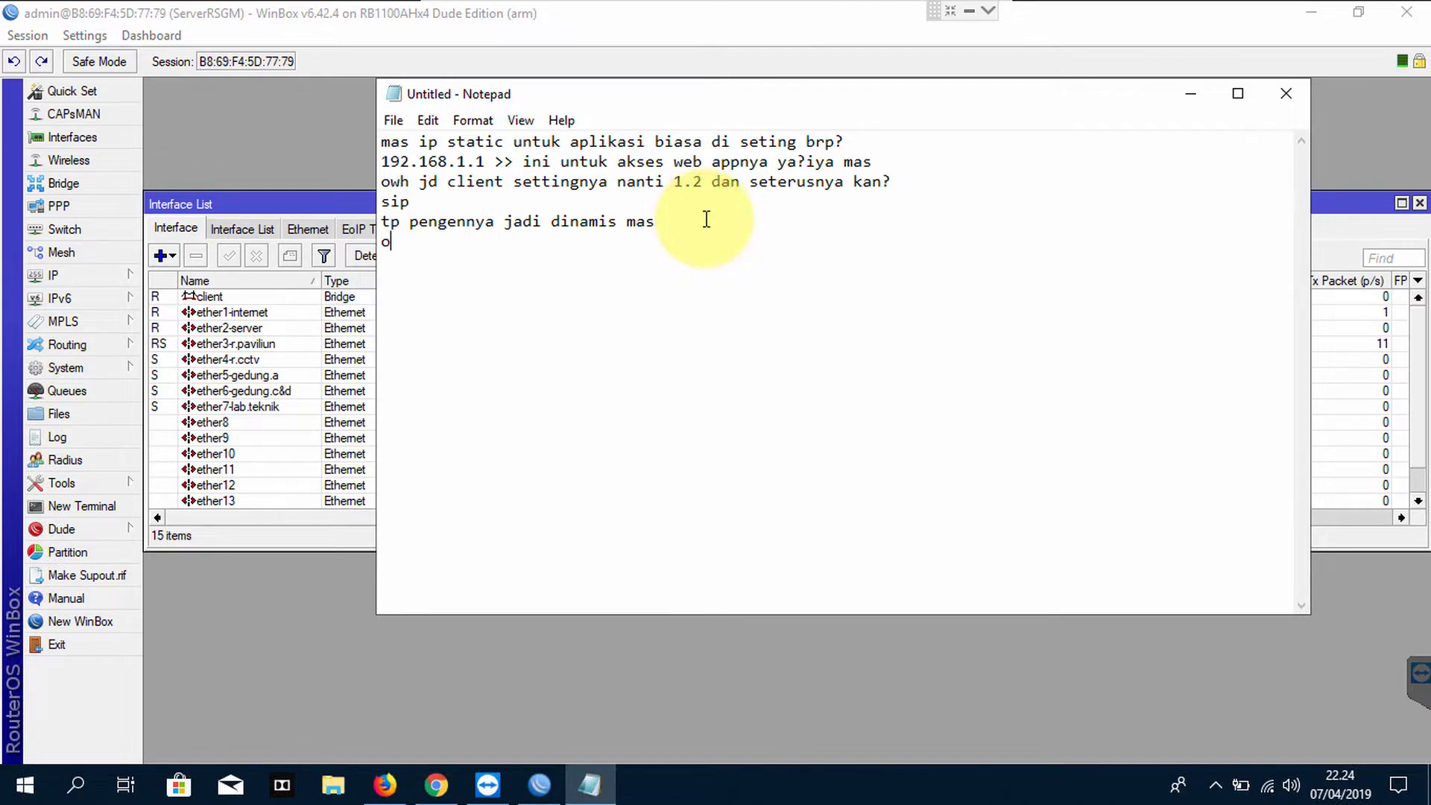
{"action": "type", "text": "ke mas nanti saya dhcpkan"}
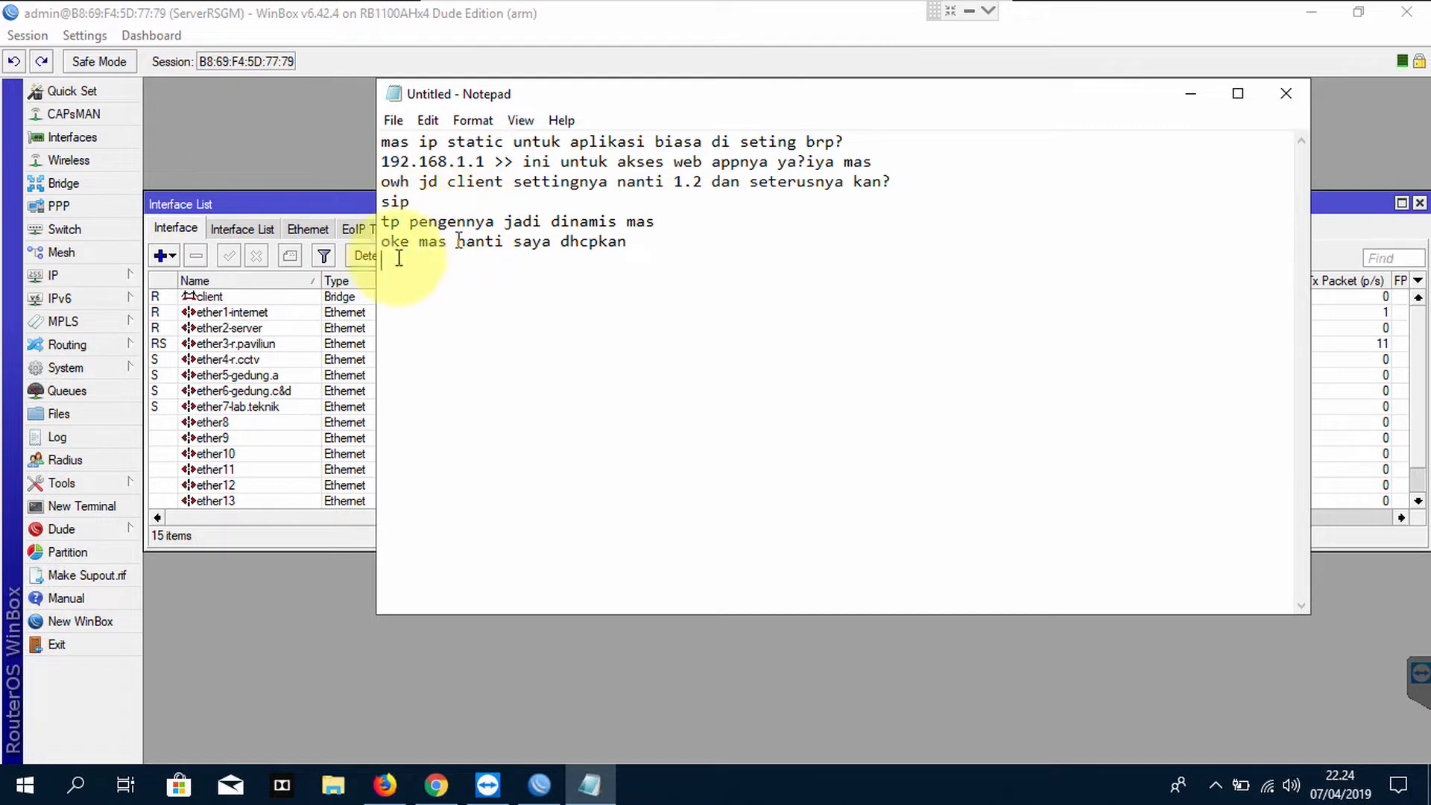
{"action": "left_click", "coordinate": [257, 342]}
{"action": "left_click", "coordinate": [254, 330]}
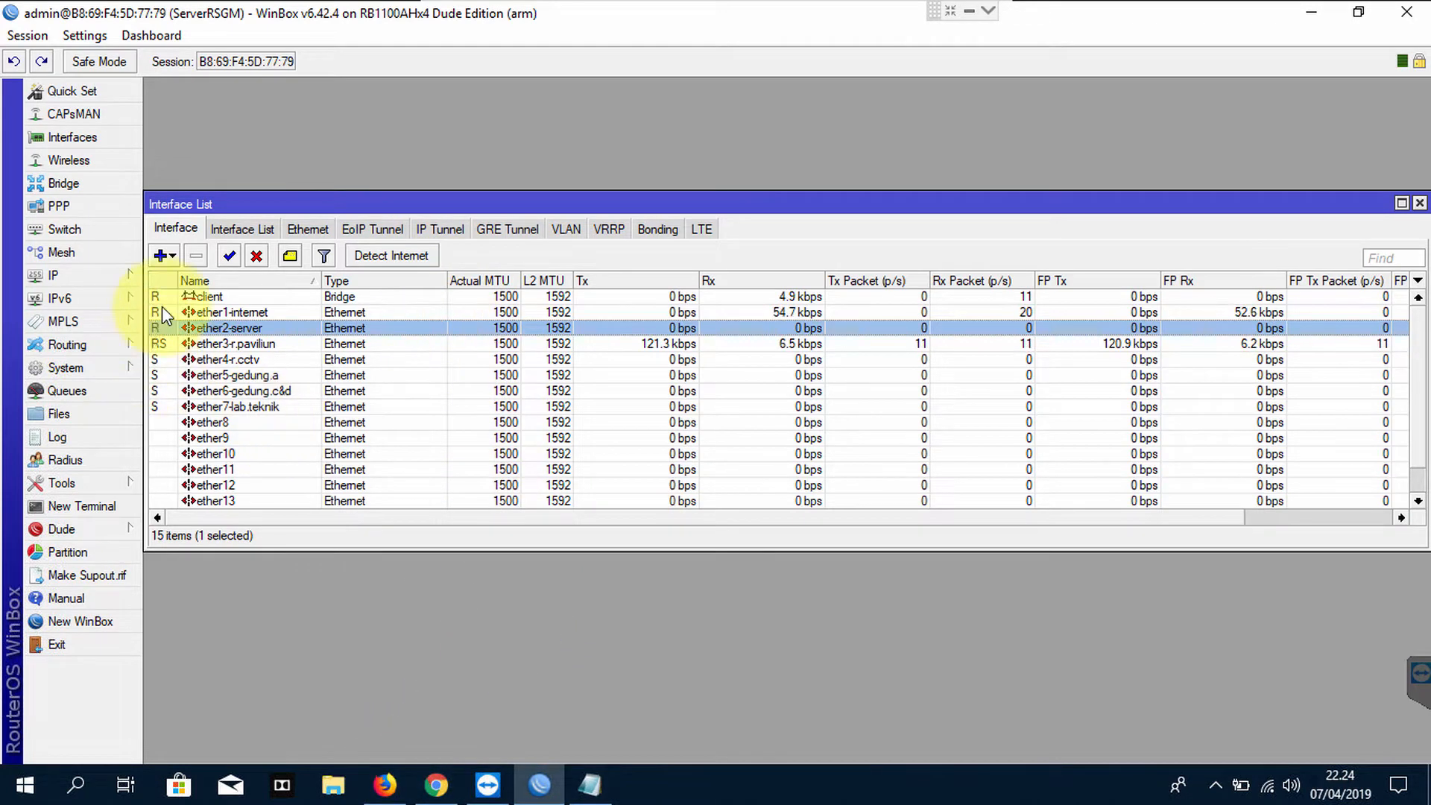
Open the Bridge list and select the 'client' bridge
{"action": "left_click", "coordinate": [91, 182]}
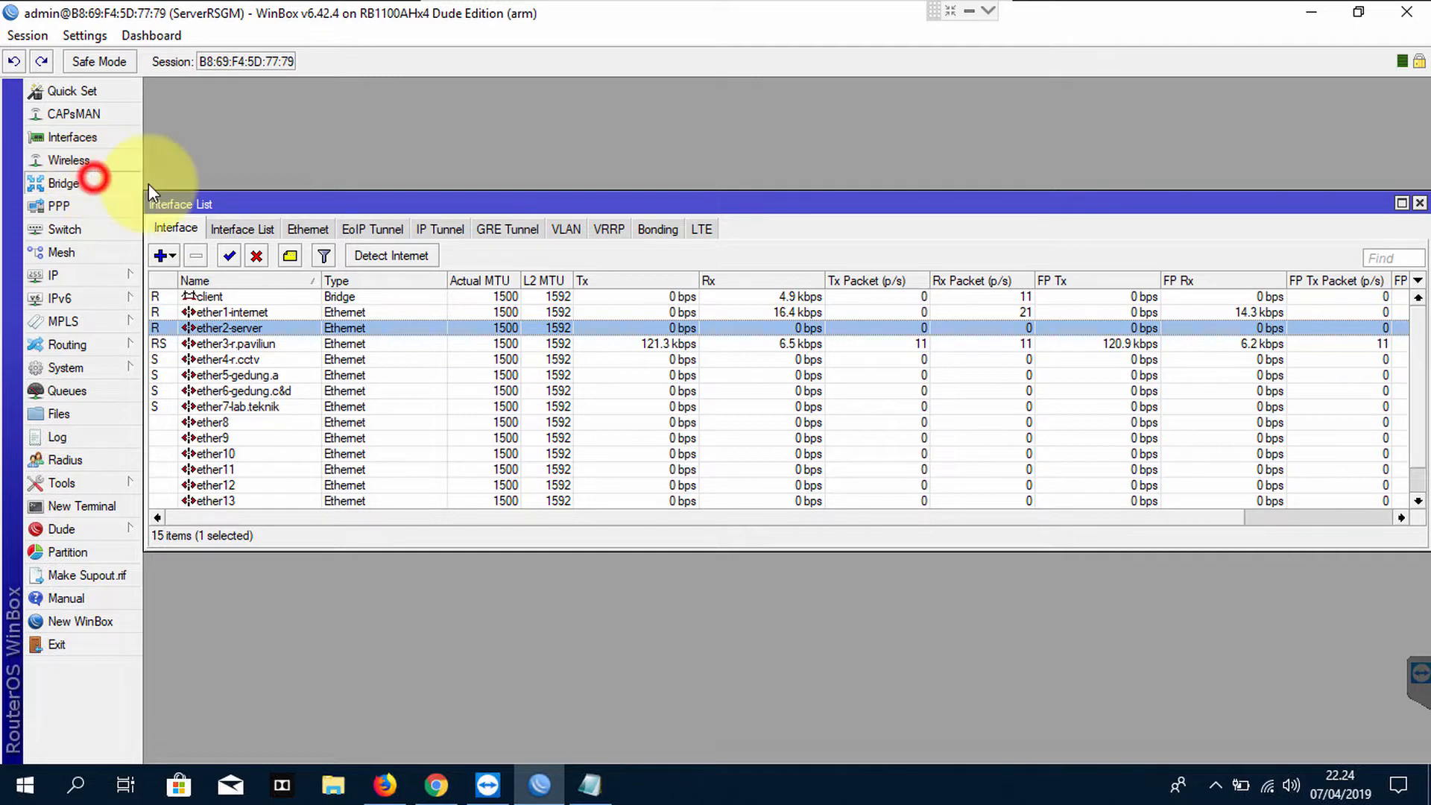
{"action": "left_click_drag", "start_coordinate": [398, 254], "coordinate": [564, 135]}
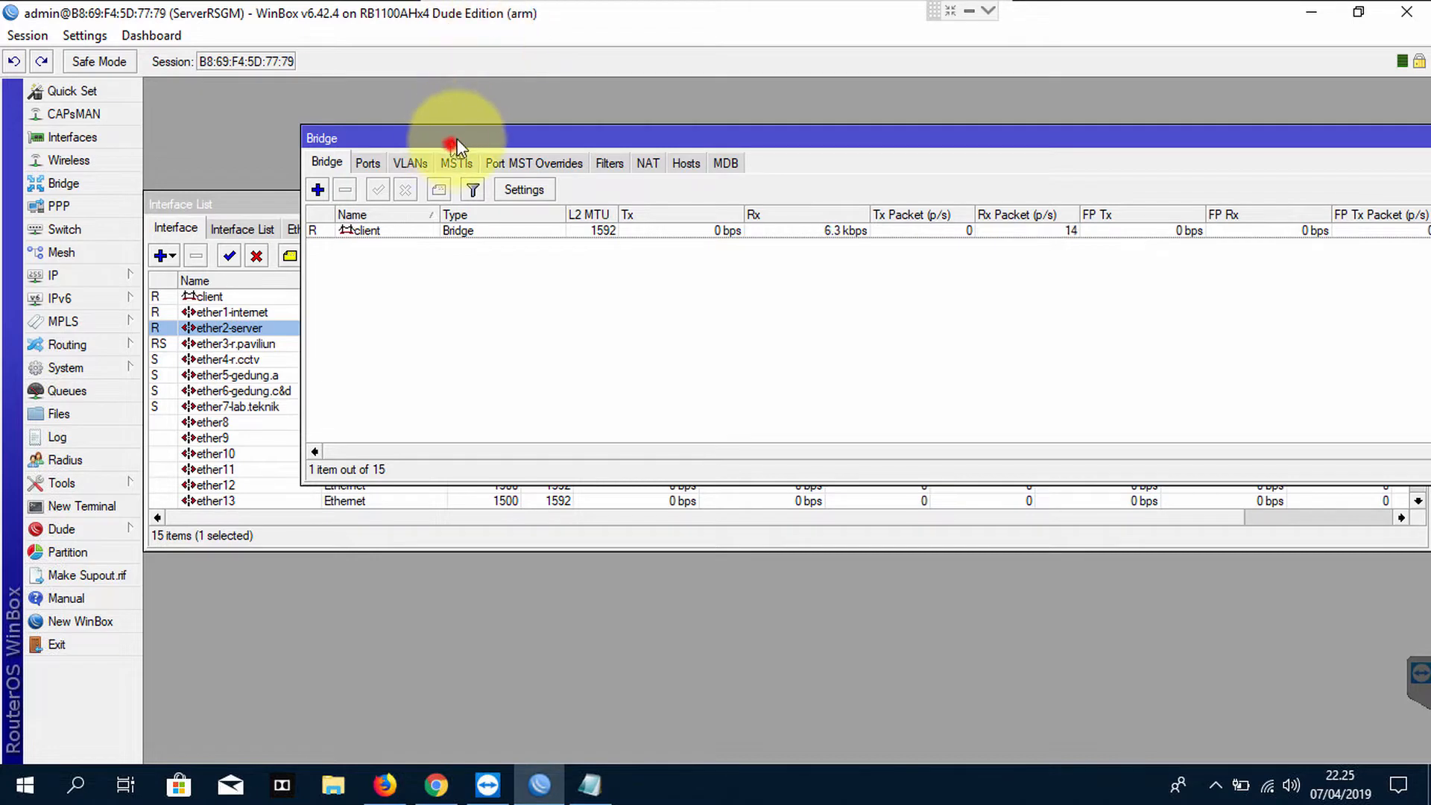
{"action": "left_click_drag", "start_coordinate": [452, 143], "coordinate": [487, 137]}
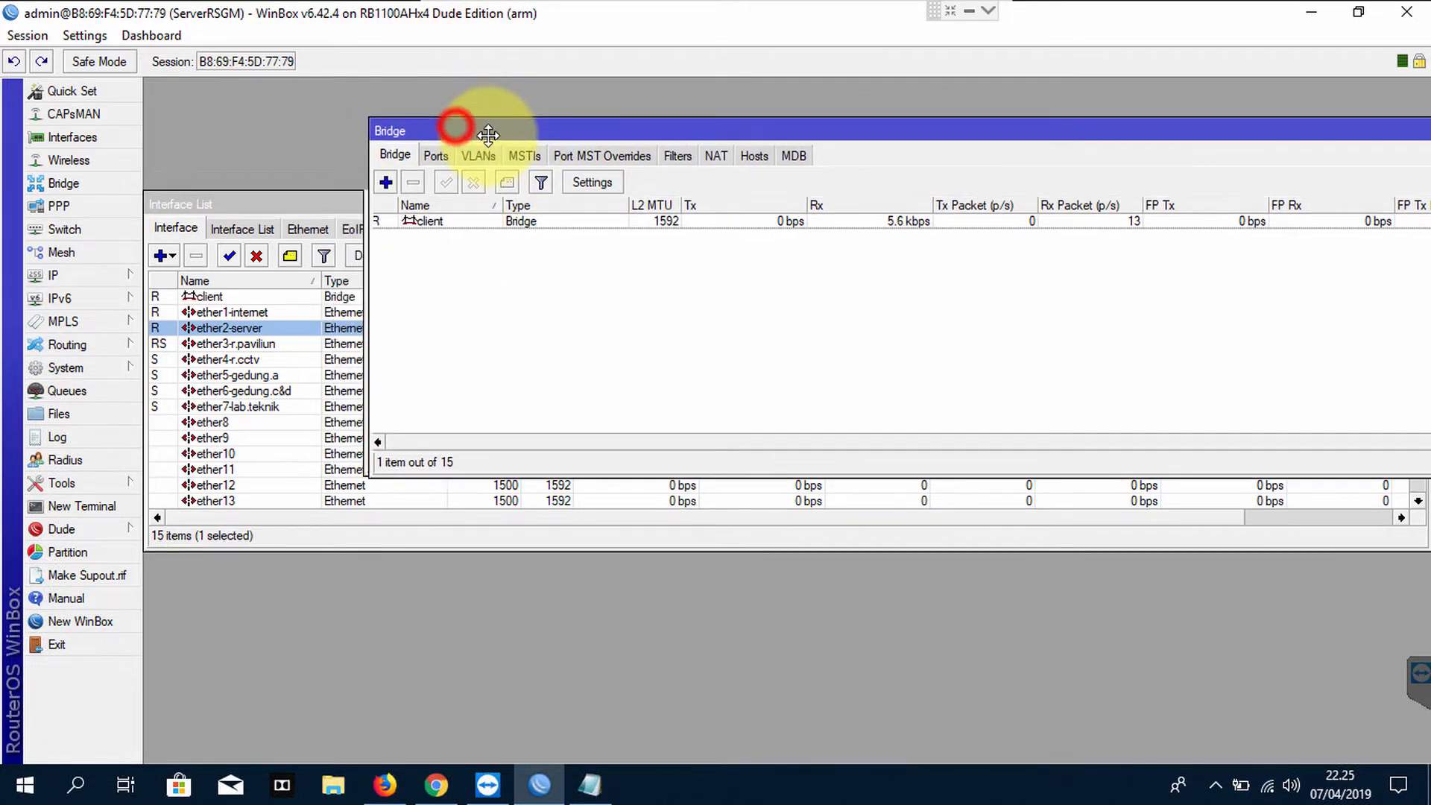
{"action": "left_click", "coordinate": [438, 225]}
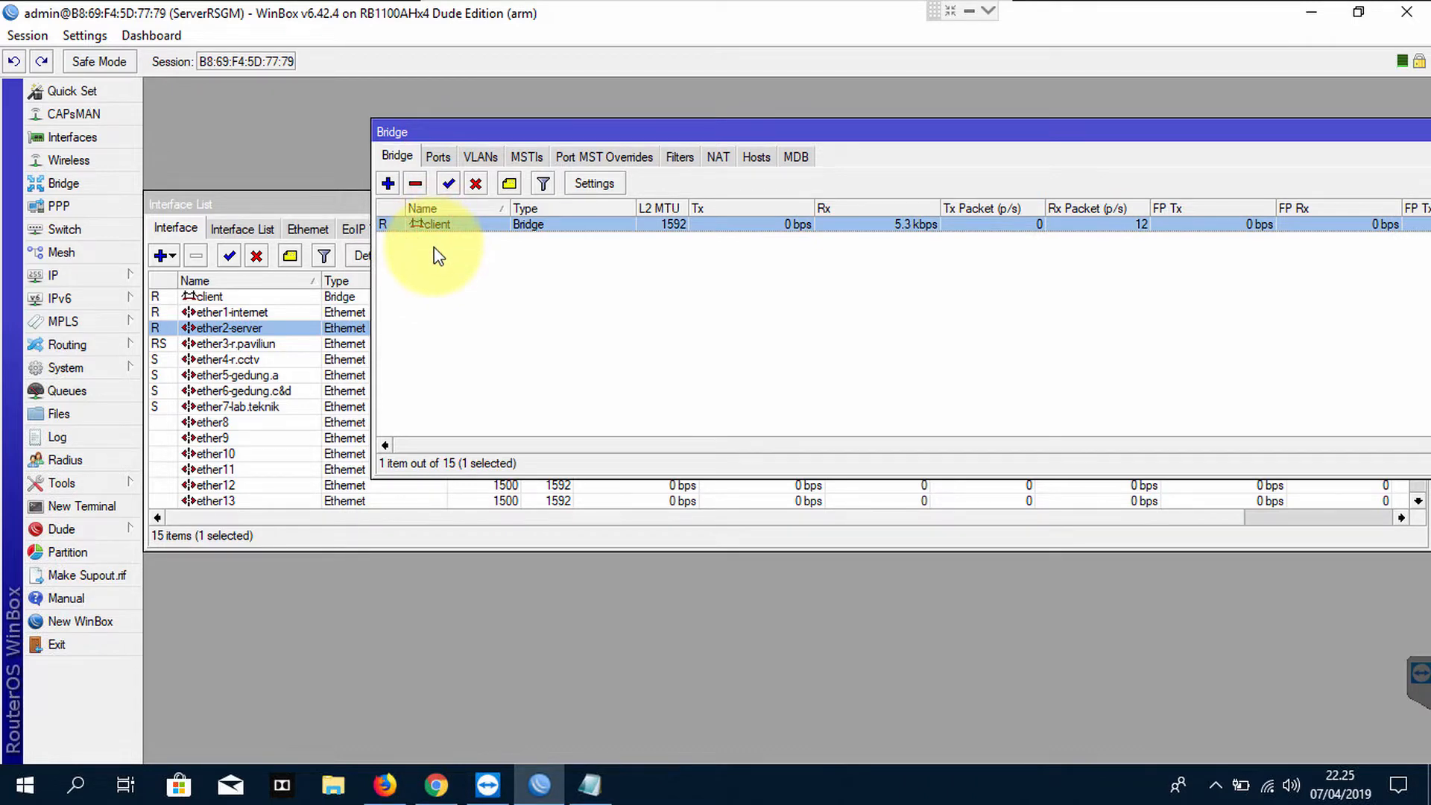
Open IP > Addresses and inspect the 10.21.8.254 and 192.168.1.1/24 entries
{"action": "left_click", "coordinate": [83, 273]}
{"action": "left_click", "coordinate": [211, 256]}
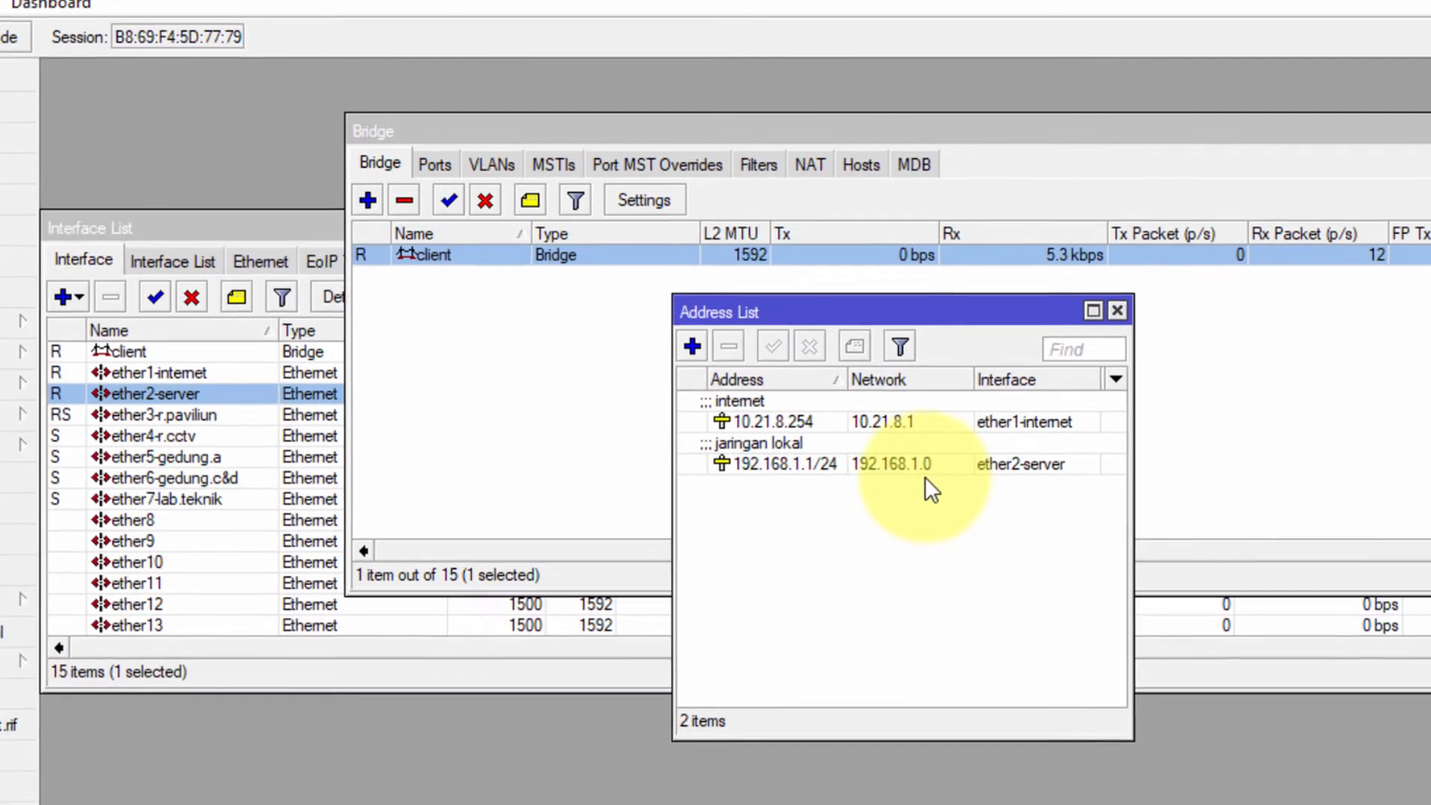
{"action": "left_click", "coordinate": [836, 419]}
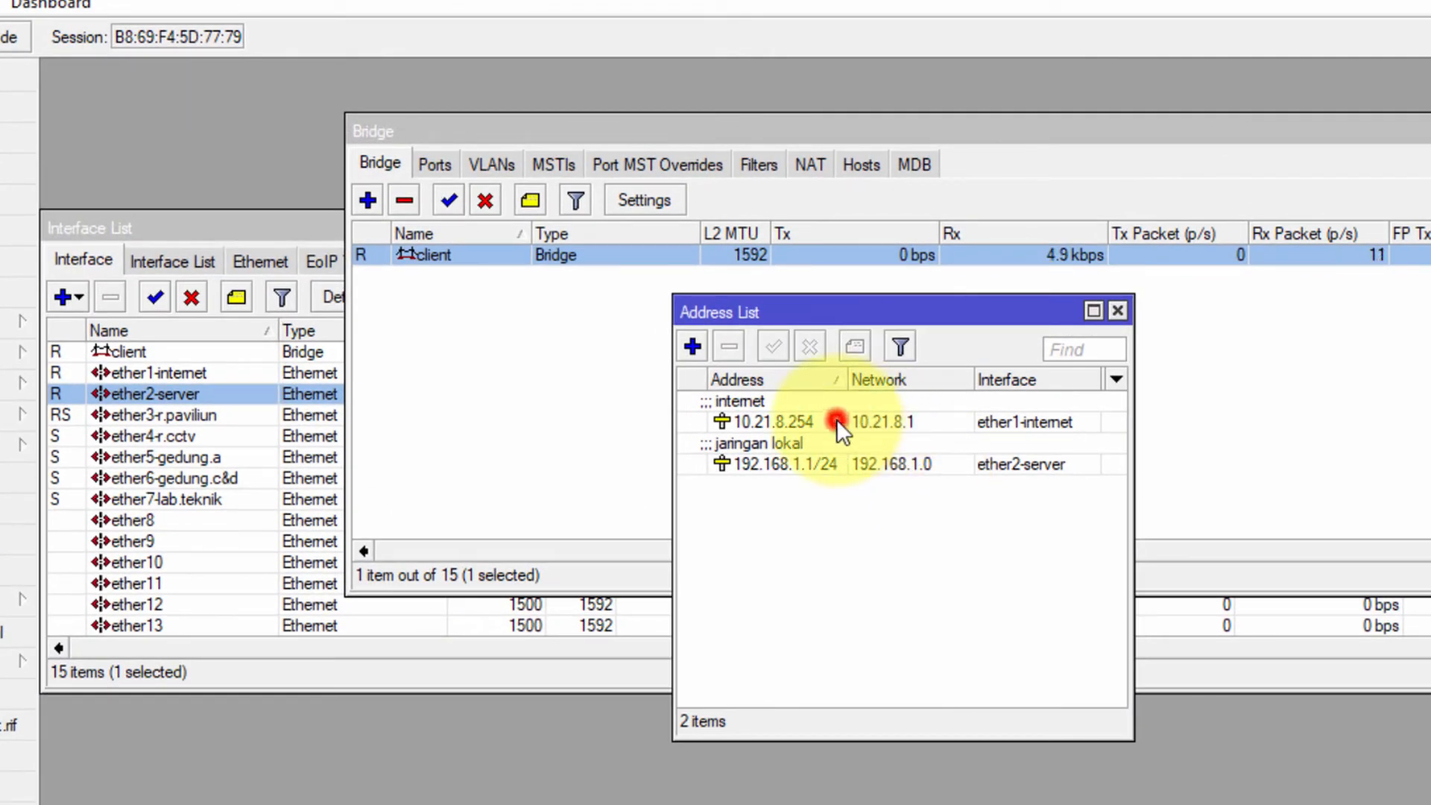
{"action": "left_click", "coordinate": [839, 469]}
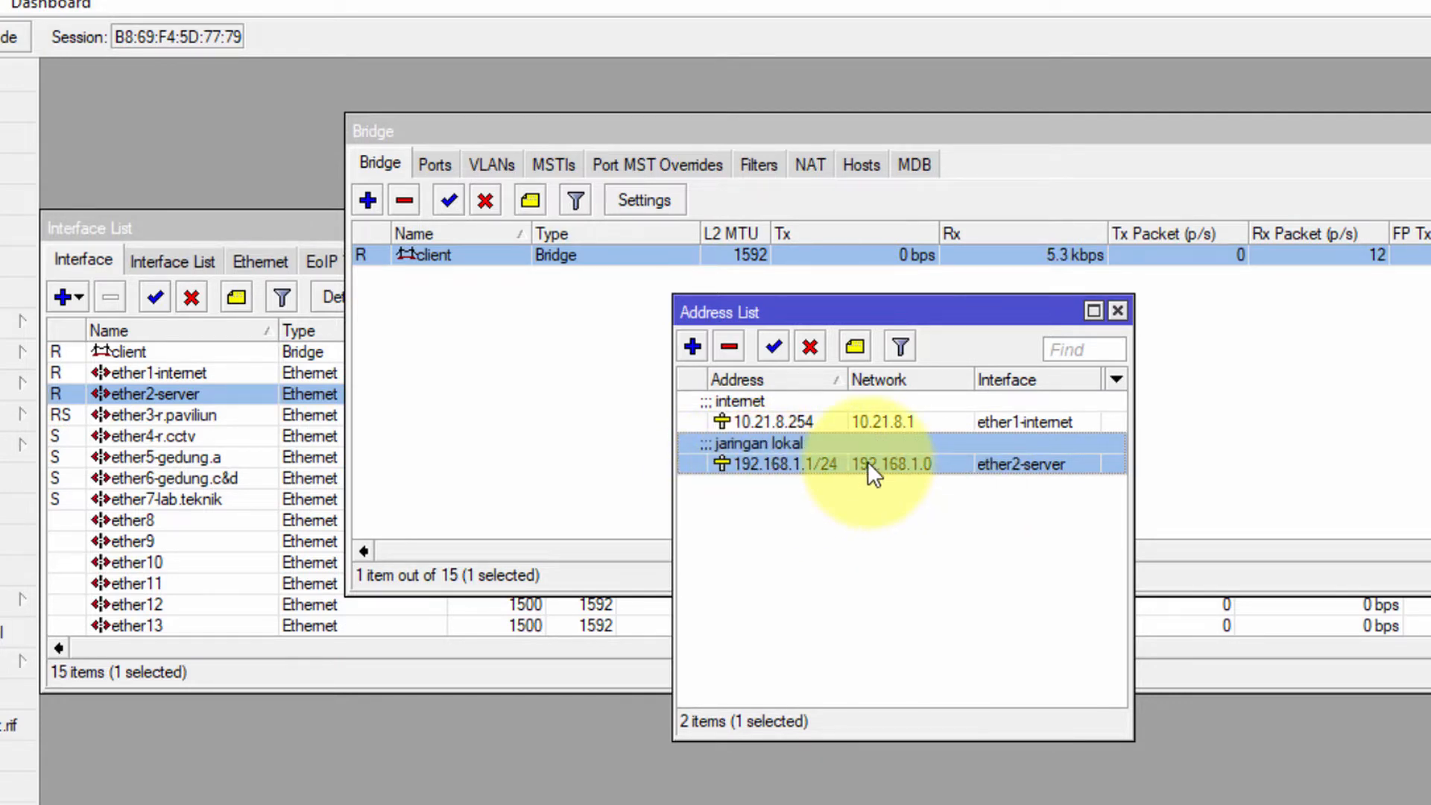
Add replies 'klo ada yang salah ato ngawur apus ajah mas' and 'iya saya lagi liat liat dulu mas.. hehe', then minimize Notepad
{"action": "left_click", "coordinate": [707, 803]}
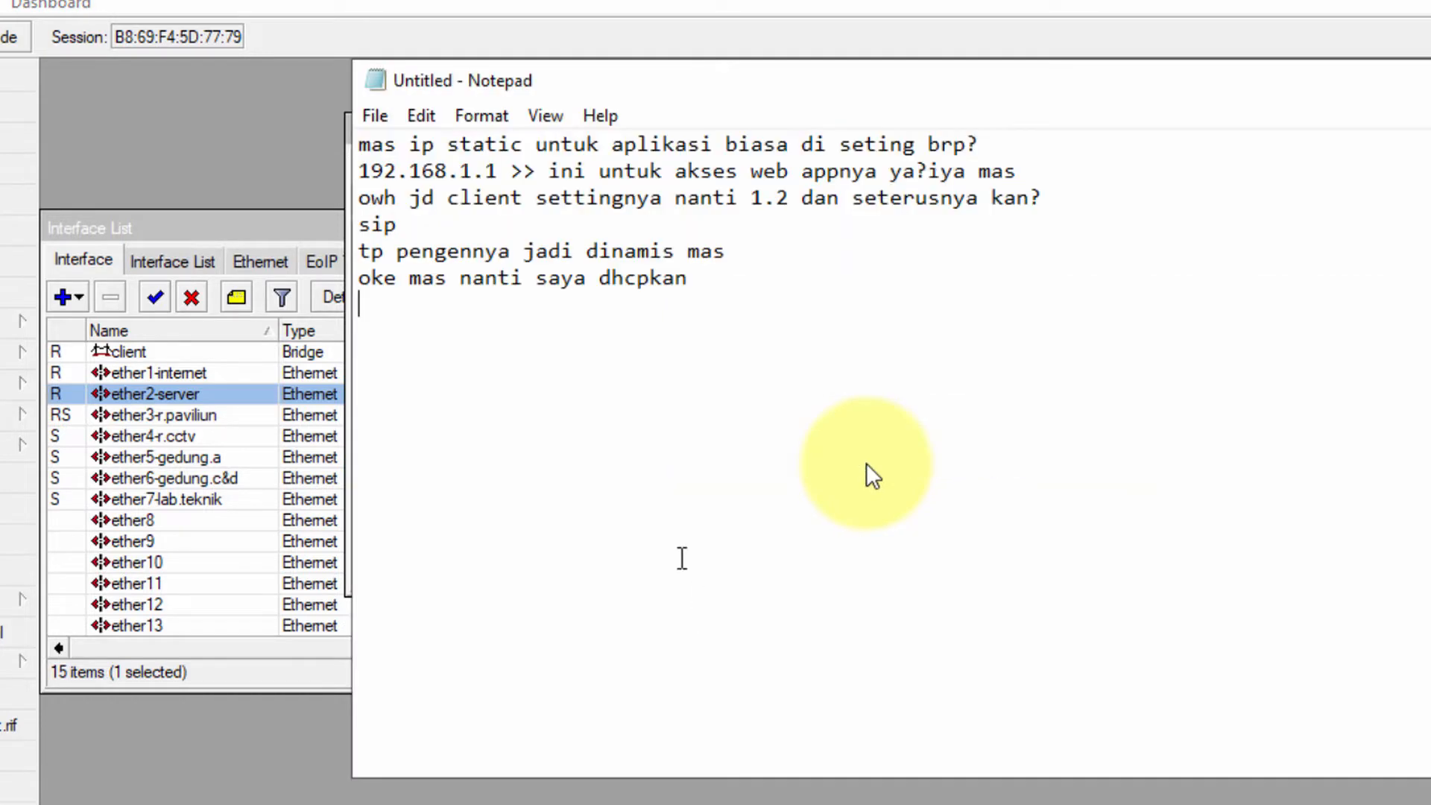
{"action": "type", "text": "klo ad"}
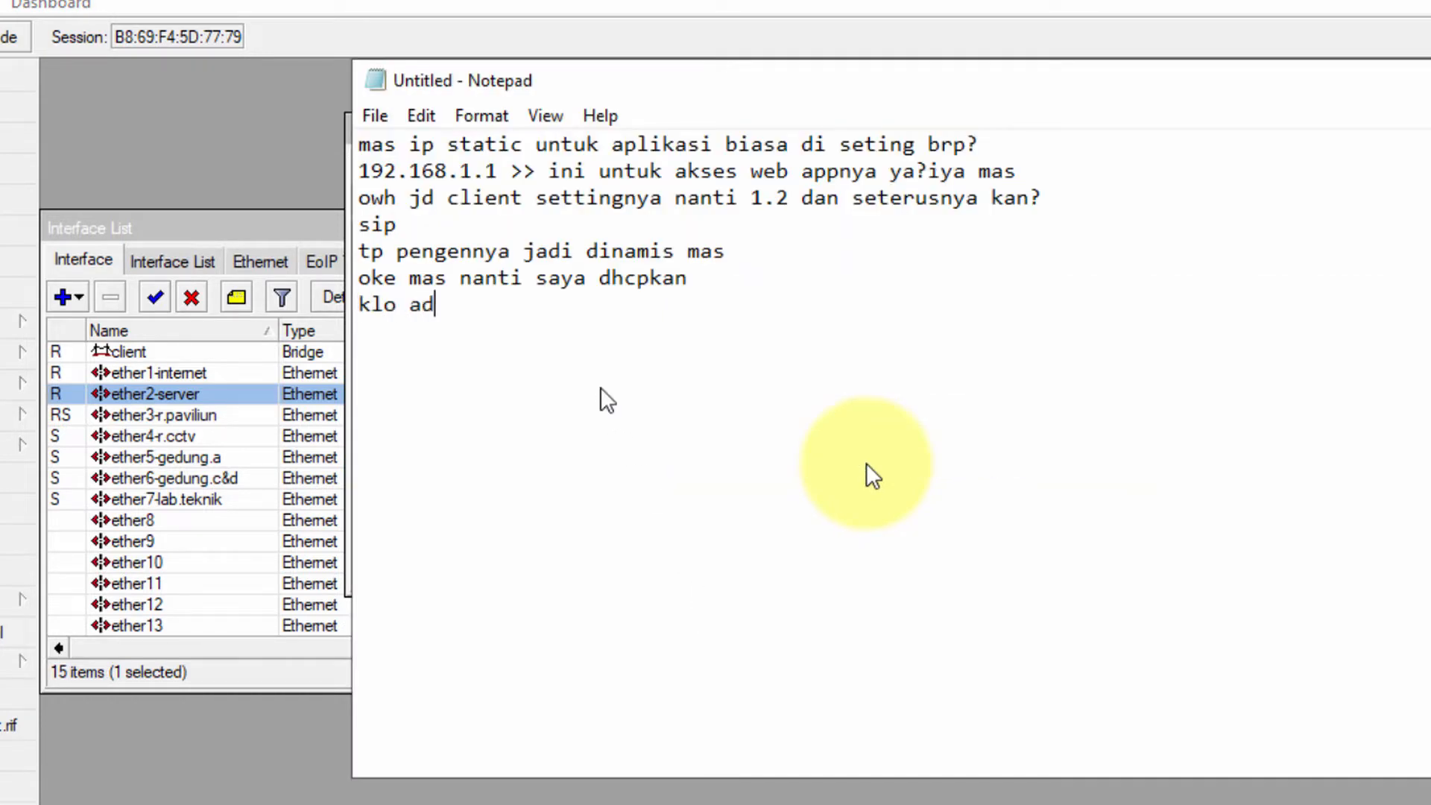
{"action": "type", "text": "a yang salah ato "}
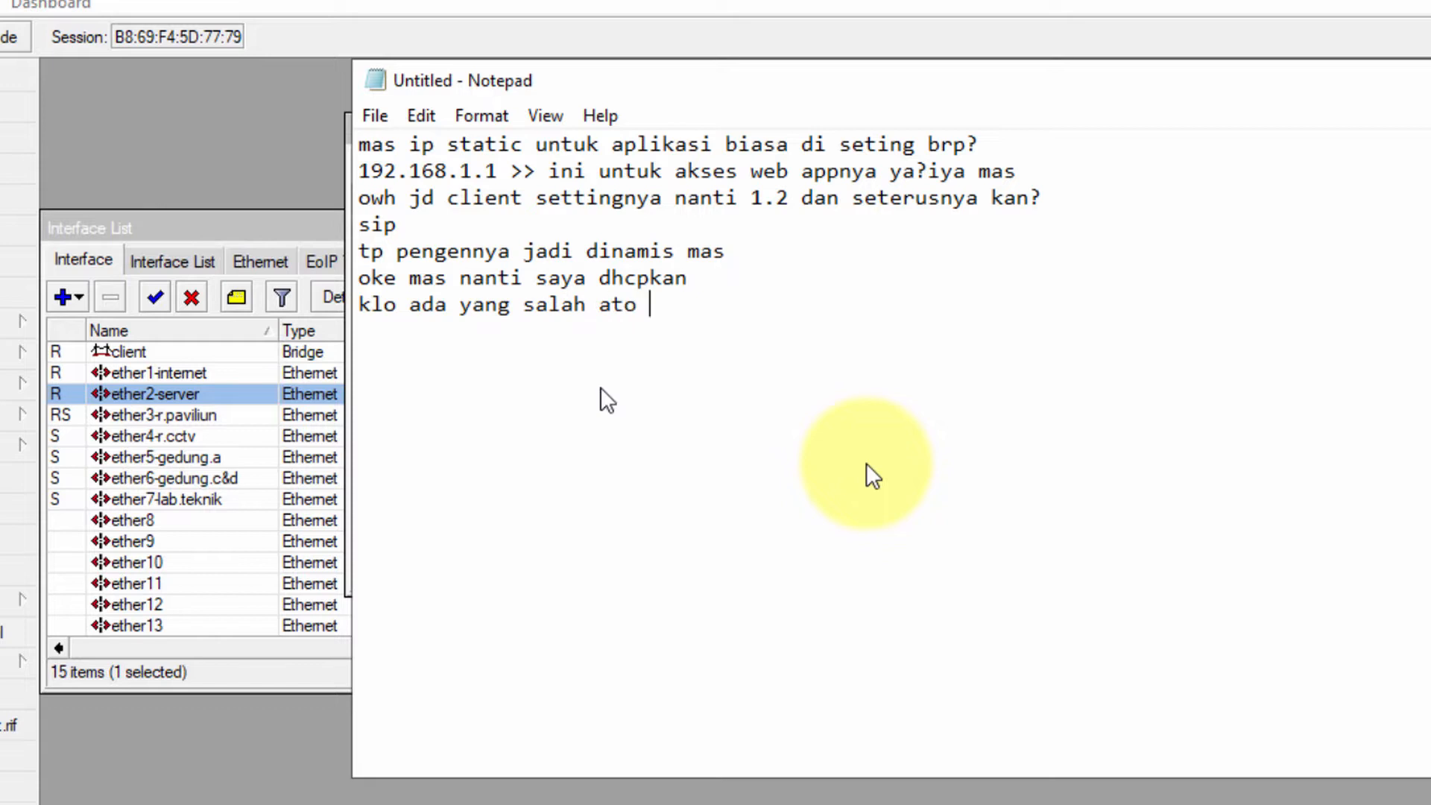
{"action": "type", "text": "ngawur apus aja"}
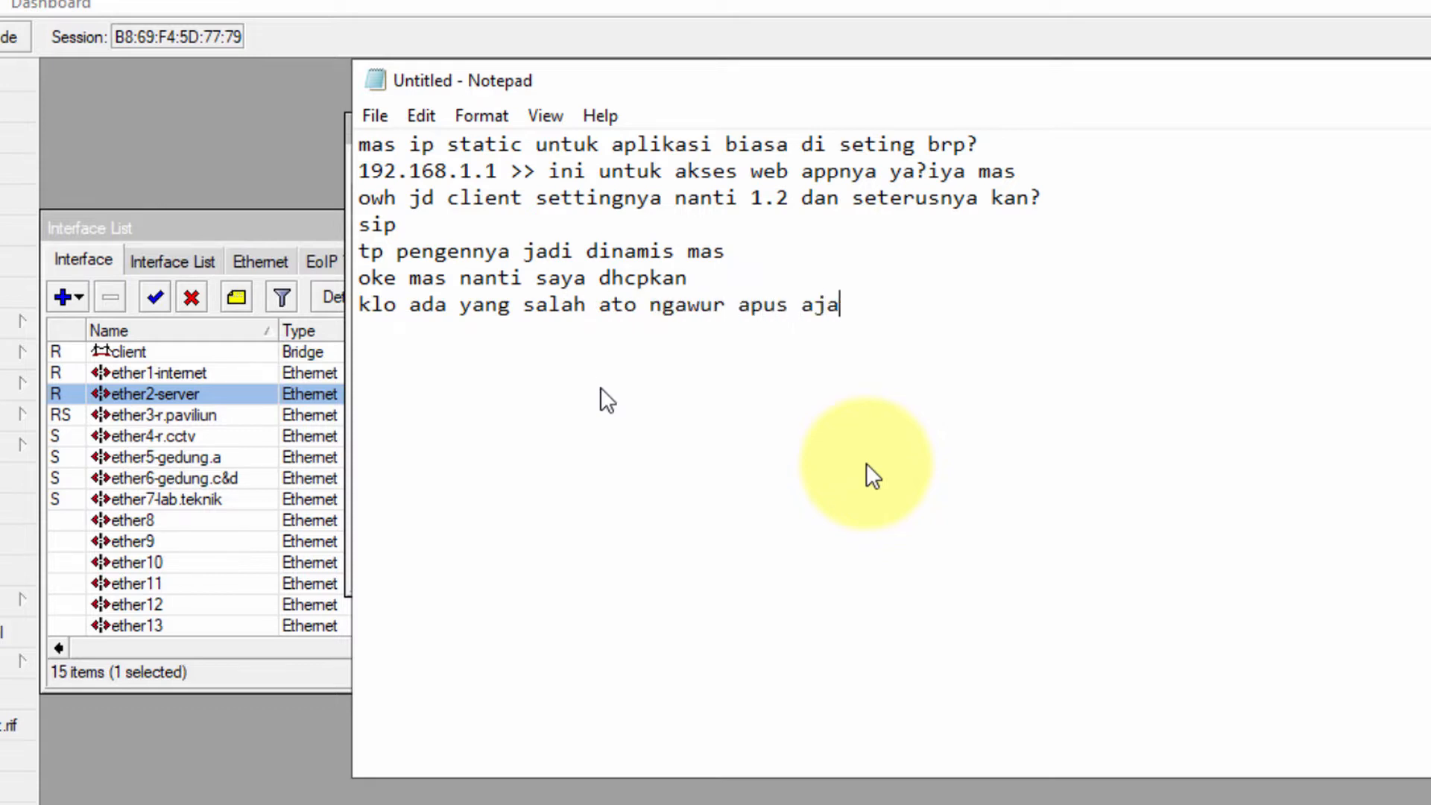
{"action": "type", "text": "h mas"}
{"action": "key", "text": "Return"}
{"action": "type", "text": "iya say"}
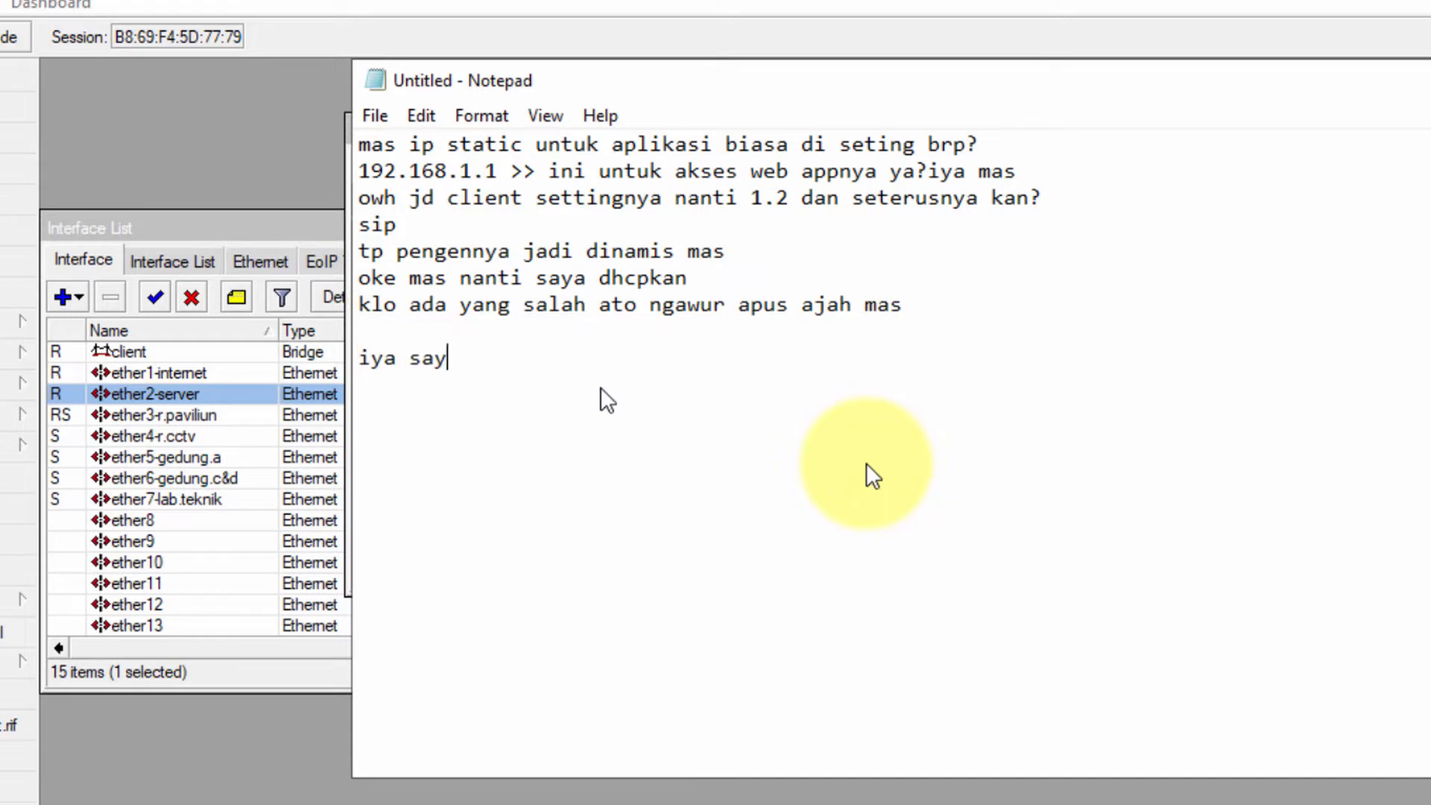
{"action": "type", "text": "a lagi liat liat dul"}
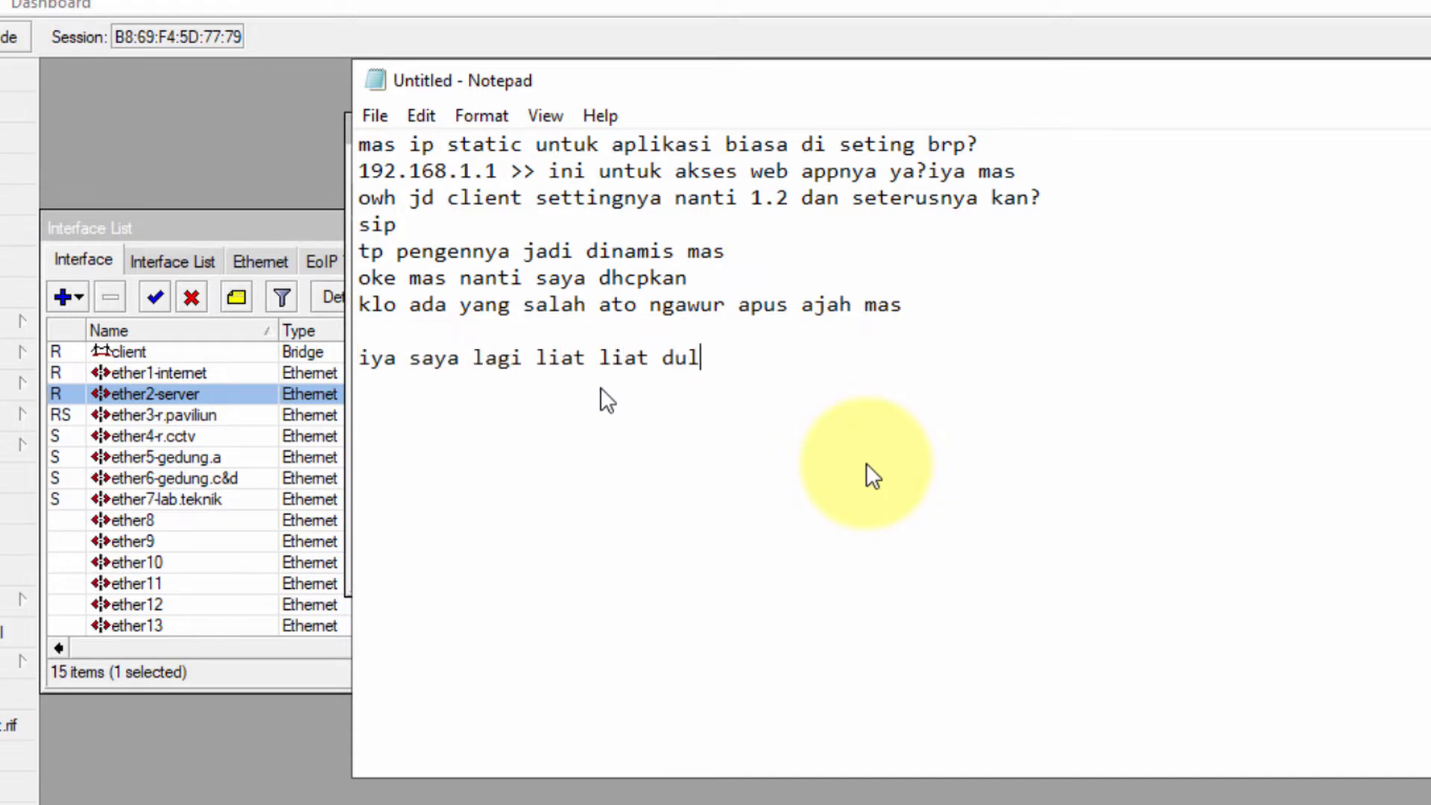
{"action": "type", "text": "u mas.. heheh"}
{"action": "key", "text": "Return"}
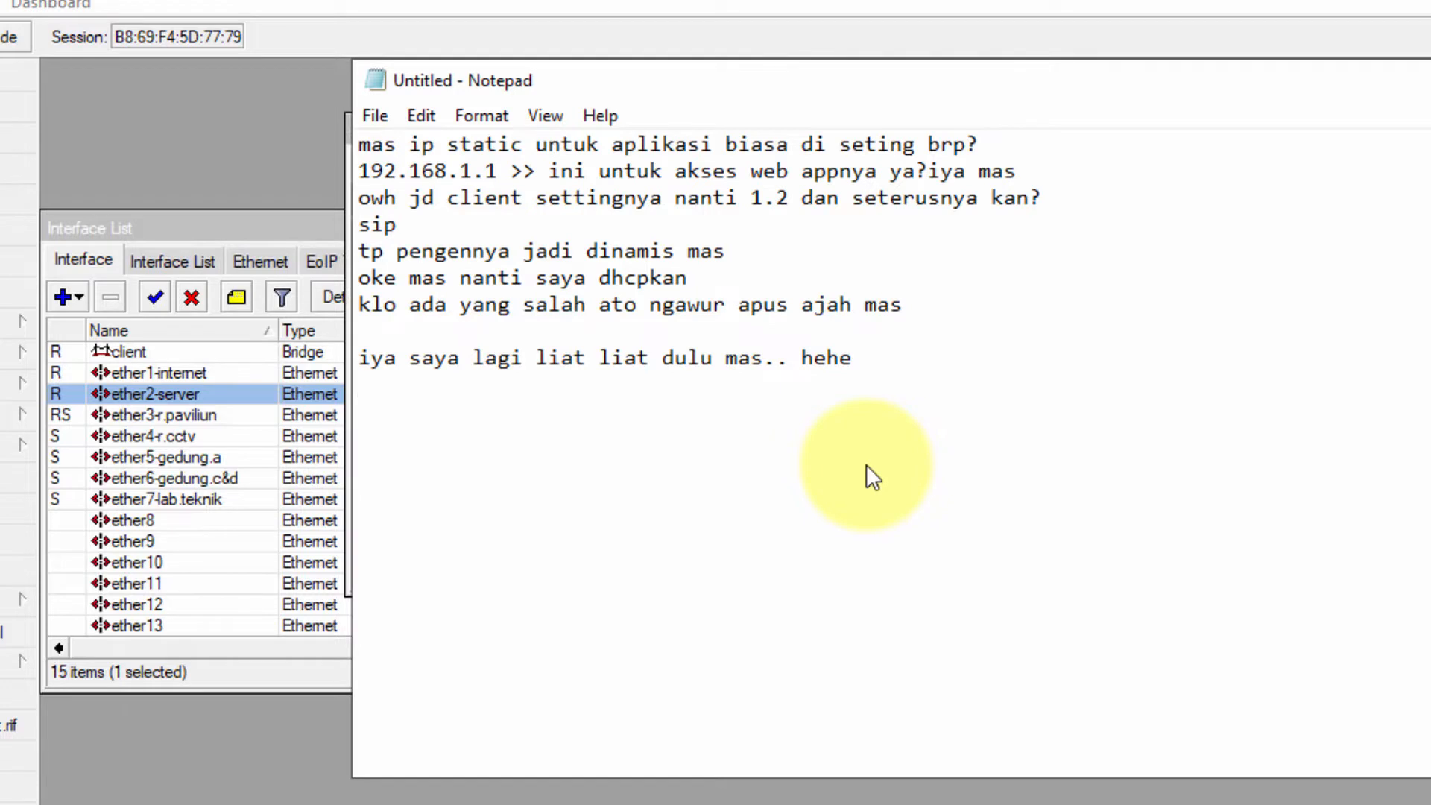
{"action": "left_click", "coordinate": [1416, 78]}
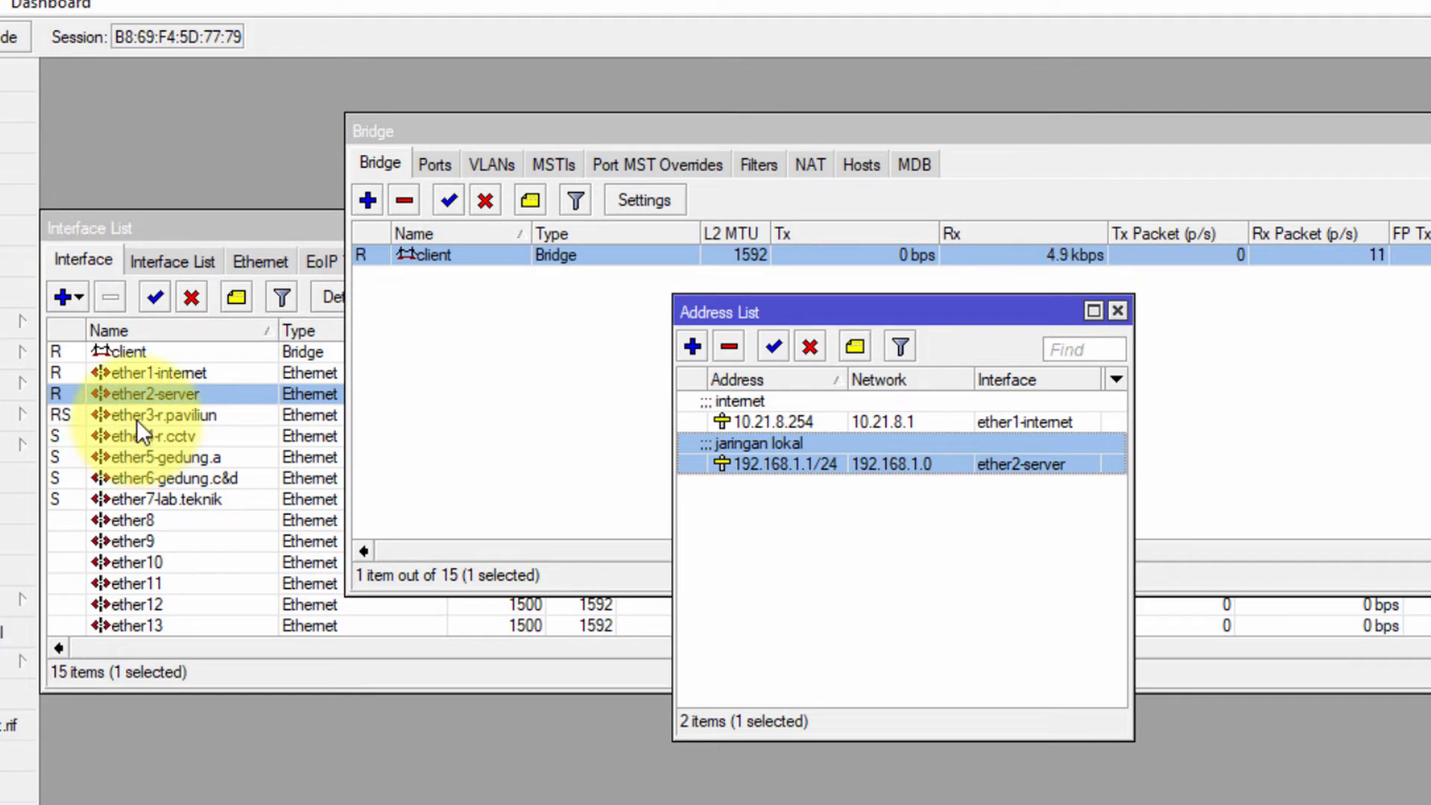
Check the client bridge's ports ether3–ether7, then step through interfaces ether7 up to ether2-server
{"action": "left_click", "coordinate": [447, 163]}
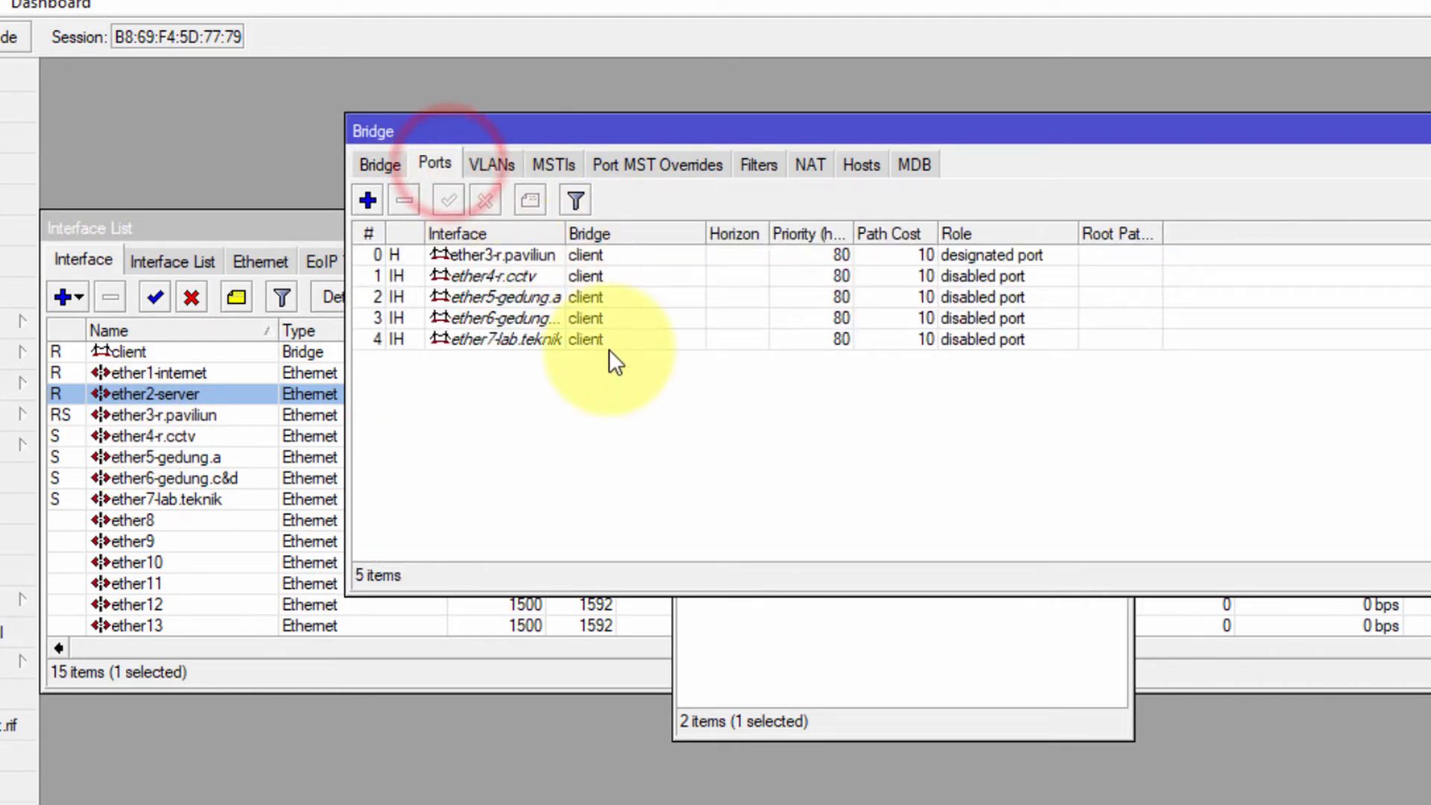
{"action": "left_click", "coordinate": [474, 395]}
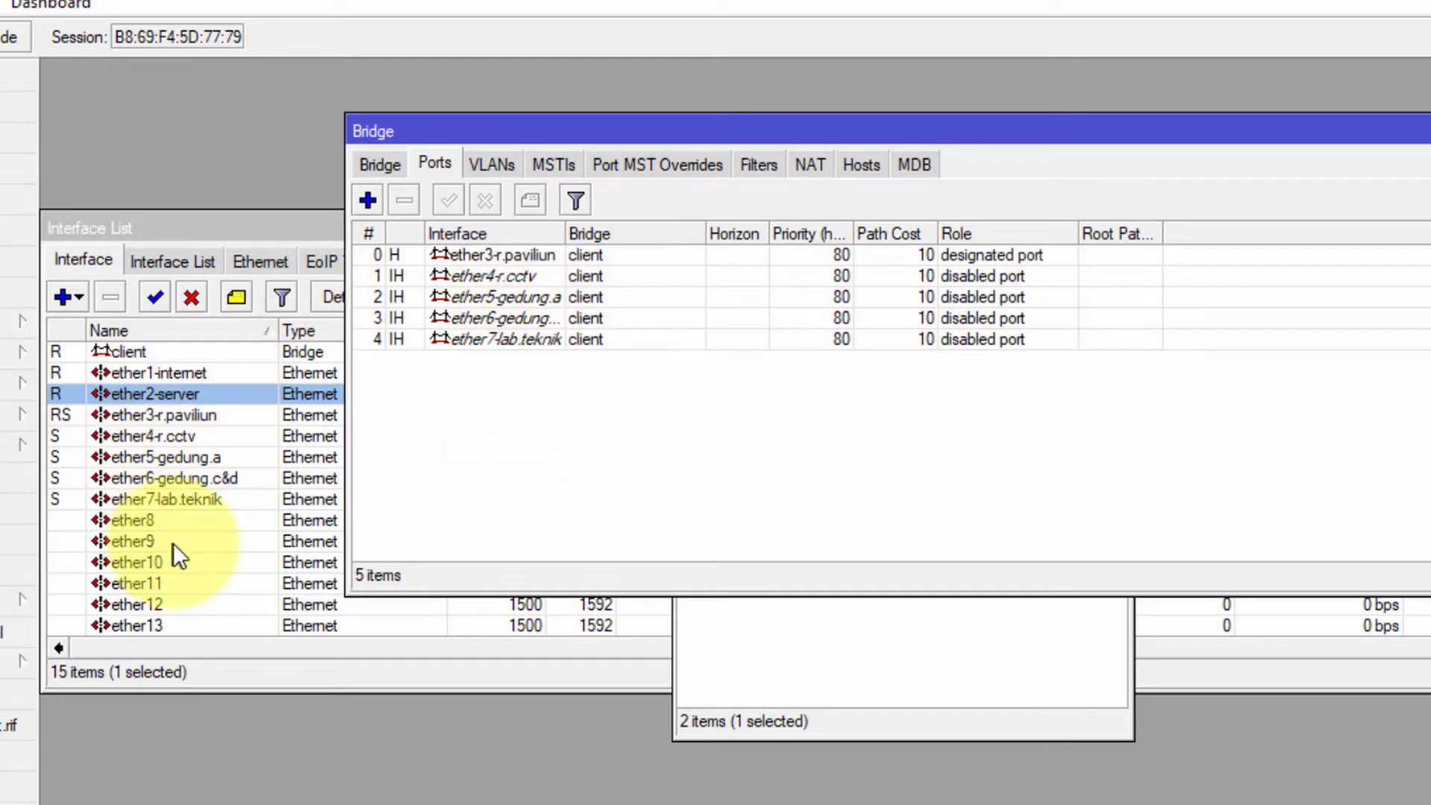
{"action": "left_click", "coordinate": [165, 501]}
{"action": "left_click", "coordinate": [172, 474]}
{"action": "left_click", "coordinate": [176, 453]}
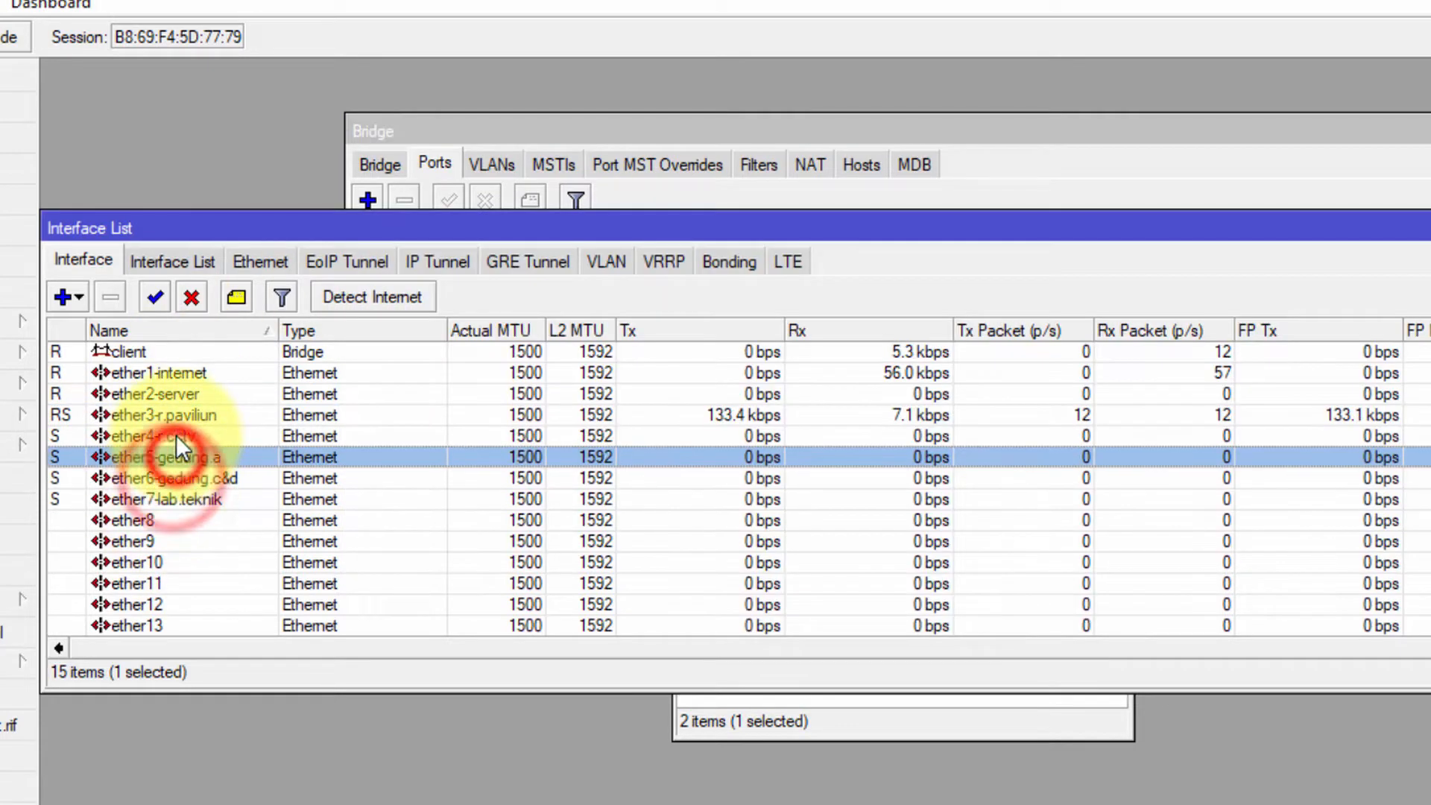
{"action": "left_click", "coordinate": [176, 435]}
{"action": "left_click", "coordinate": [176, 415]}
{"action": "left_click", "coordinate": [176, 393]}
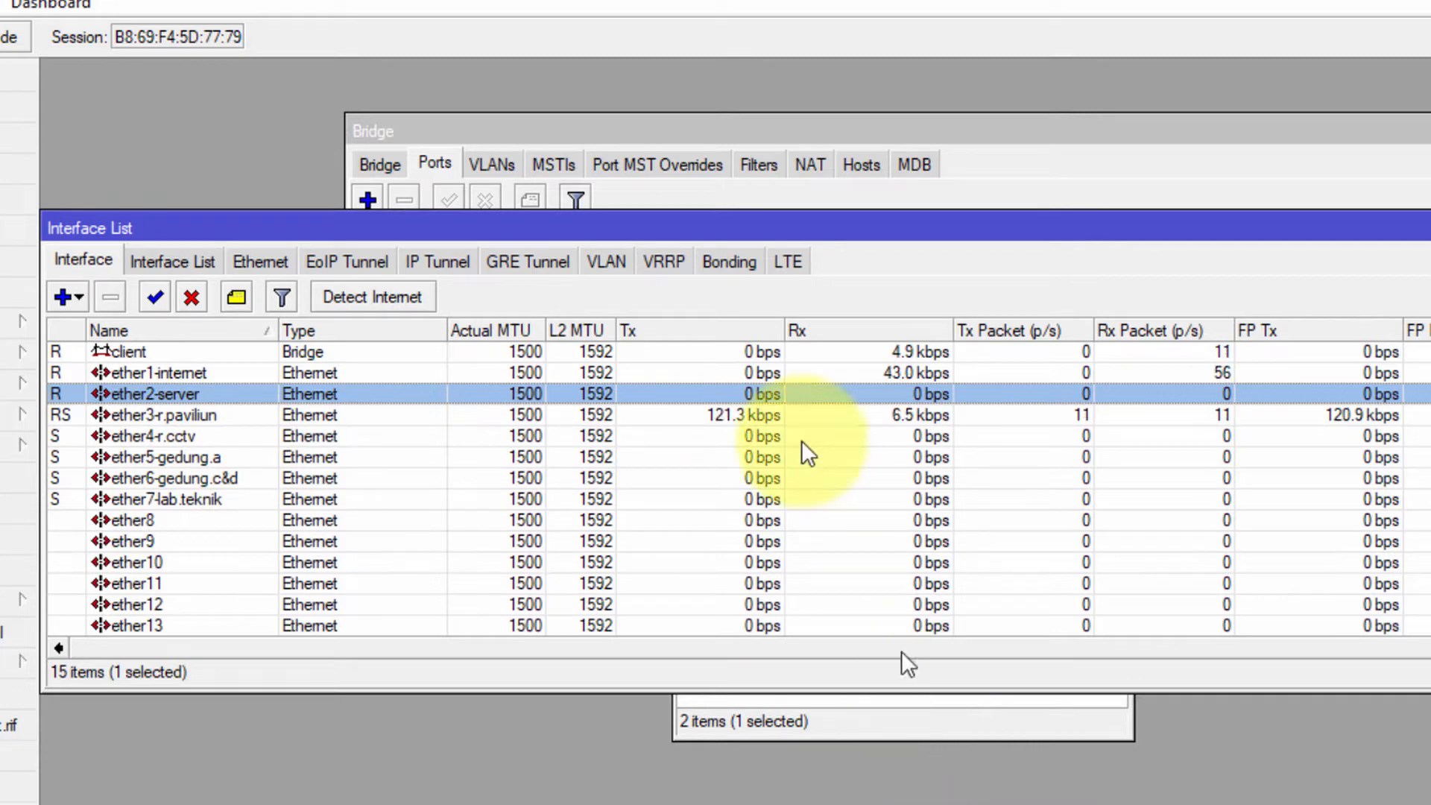
Reopen IP > Addresses so the Address List is in front with nothing selected
{"action": "left_click", "coordinate": [838, 730]}
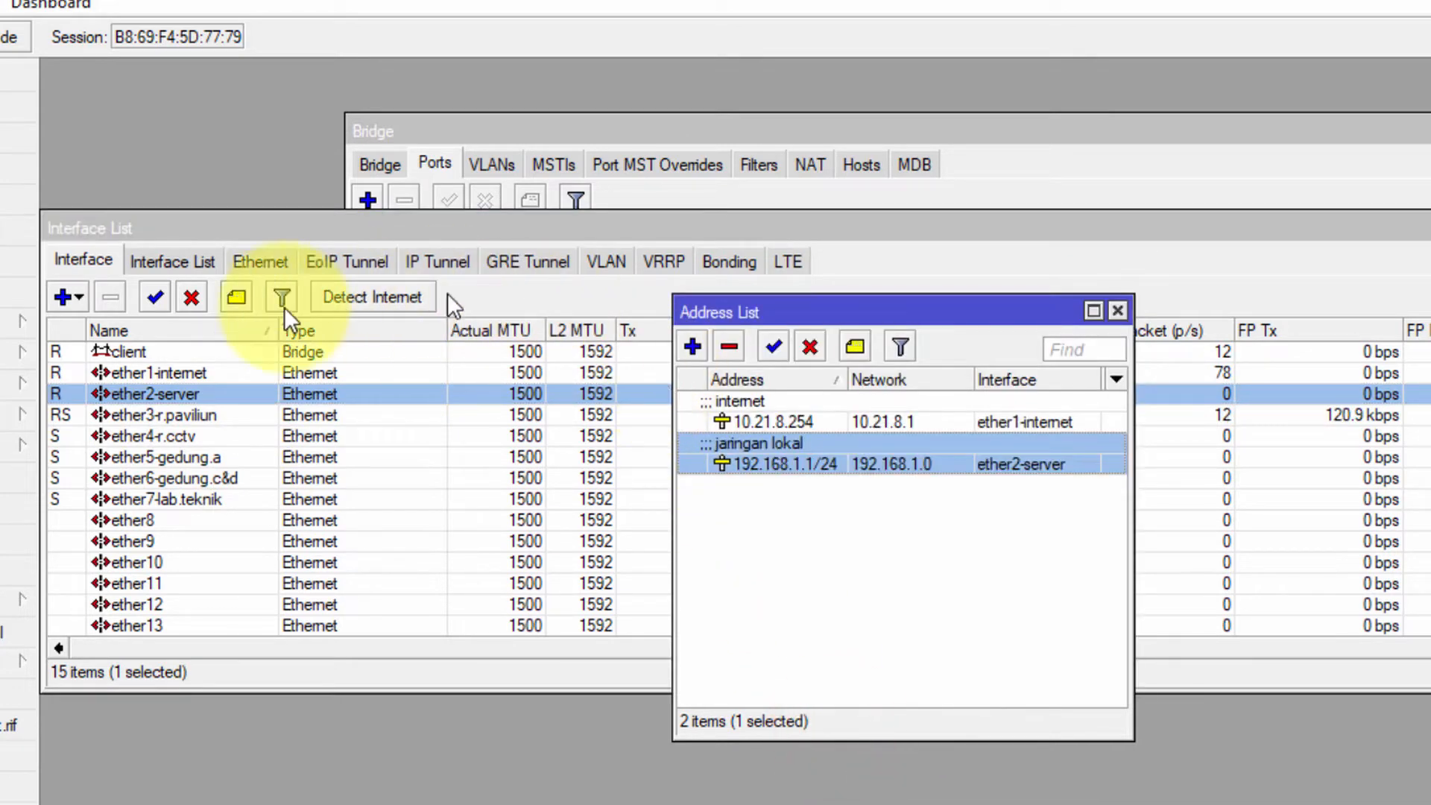
{"action": "left_click", "coordinate": [160, 415]}
{"action": "left_click", "coordinate": [33, 321]}
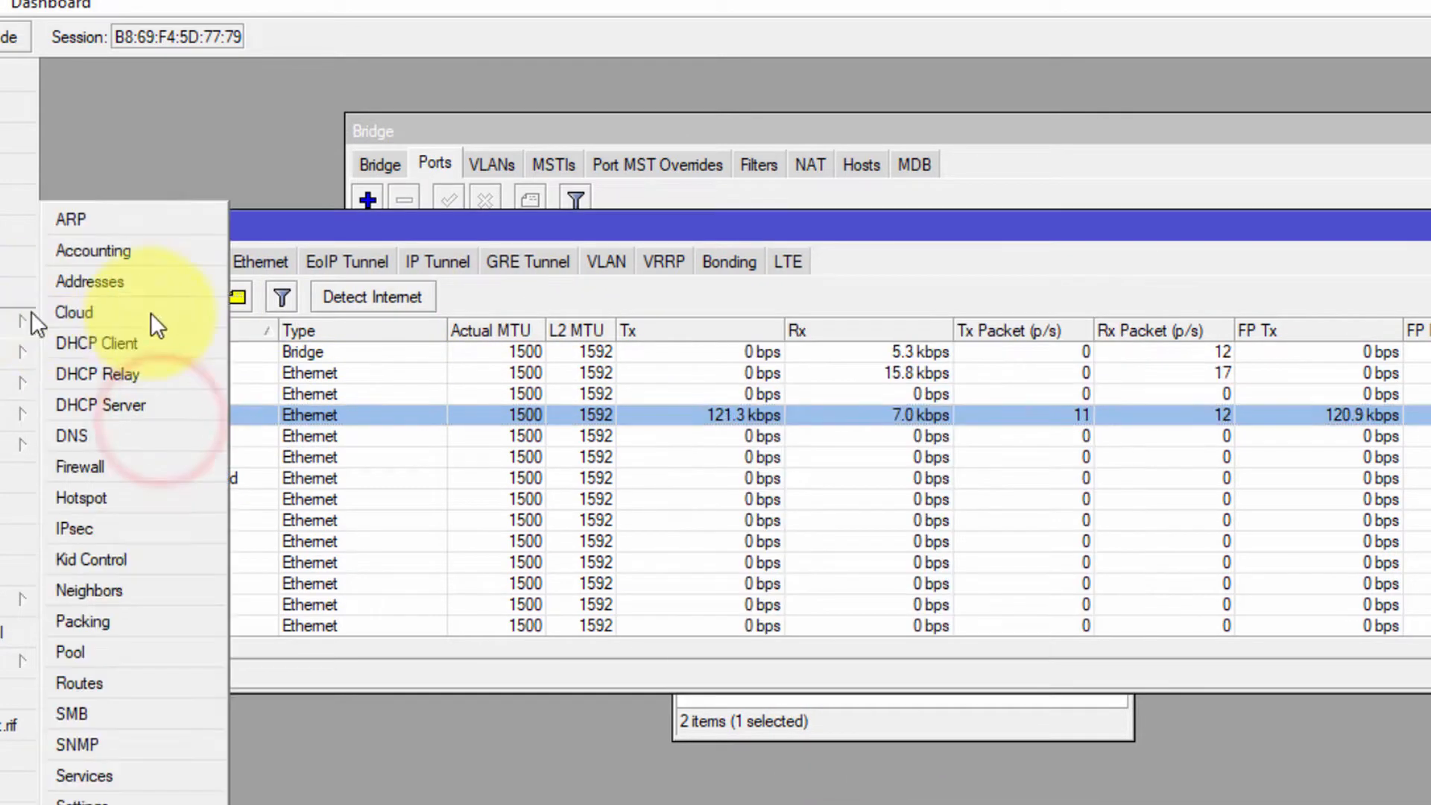
{"action": "left_click", "coordinate": [123, 281]}
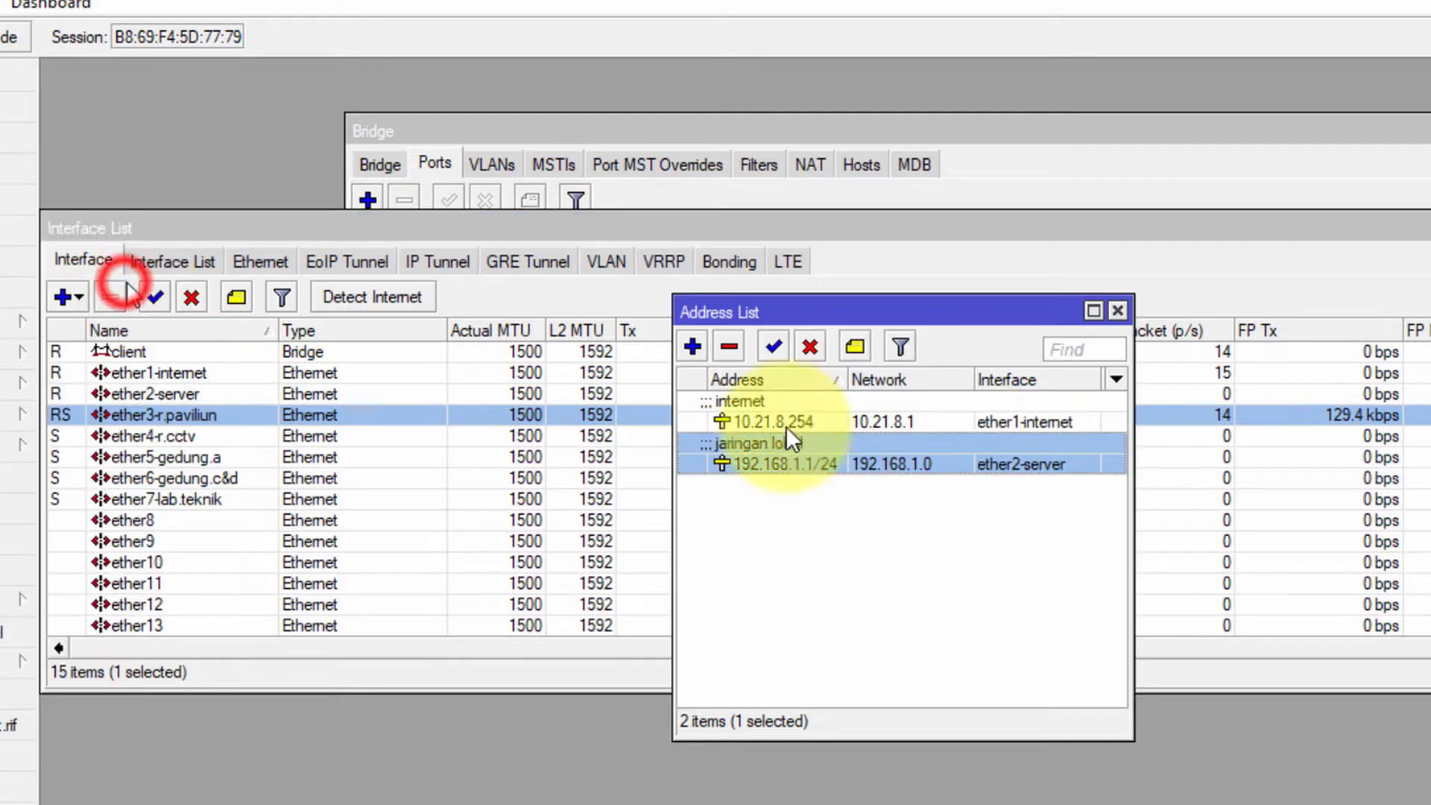
{"action": "left_click", "coordinate": [954, 506]}
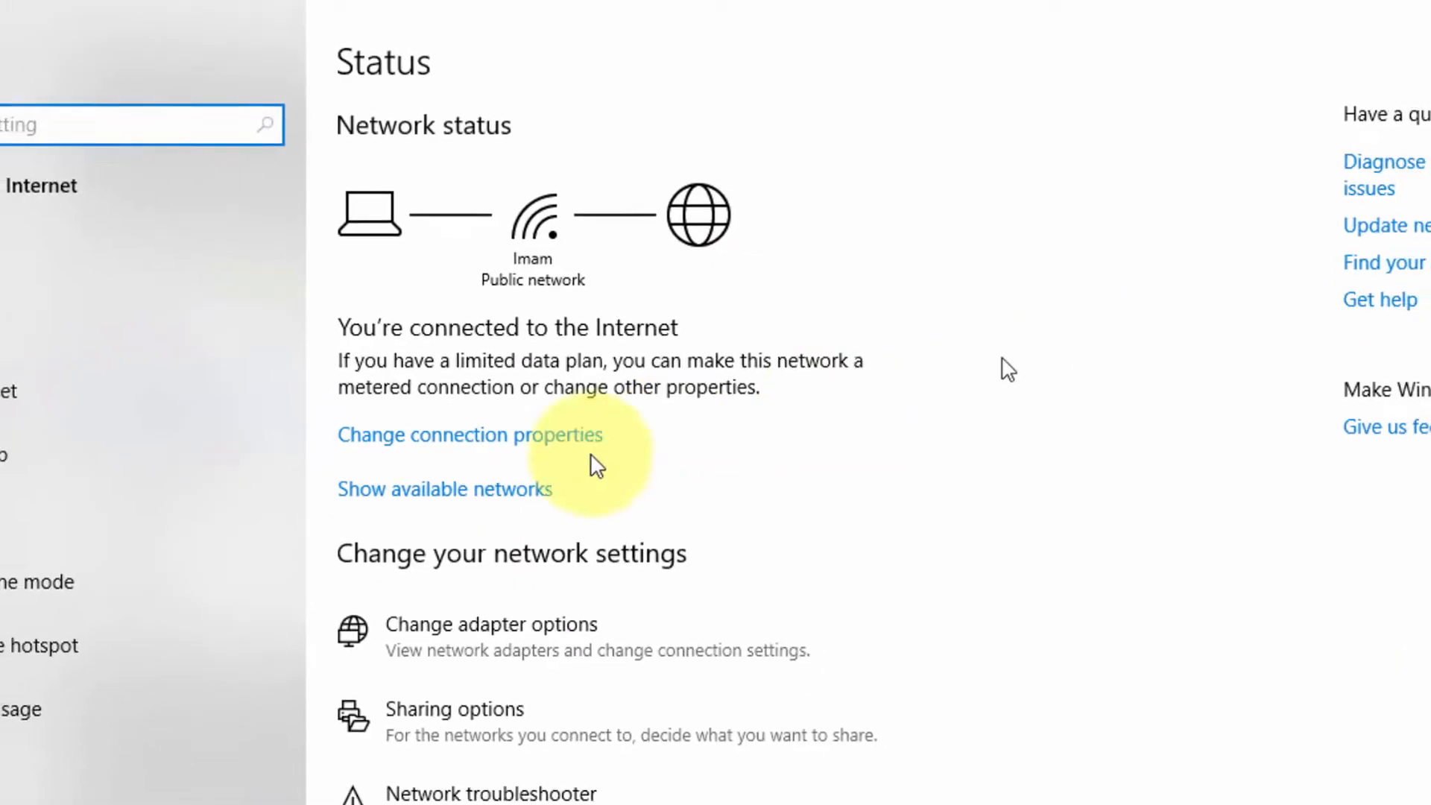
Inspect the Ethernet adapter's IPv4 settings: static 192.168.1.254, gateway 192.168.1.1, then return to Notepad
{"action": "left_click", "coordinate": [482, 630]}
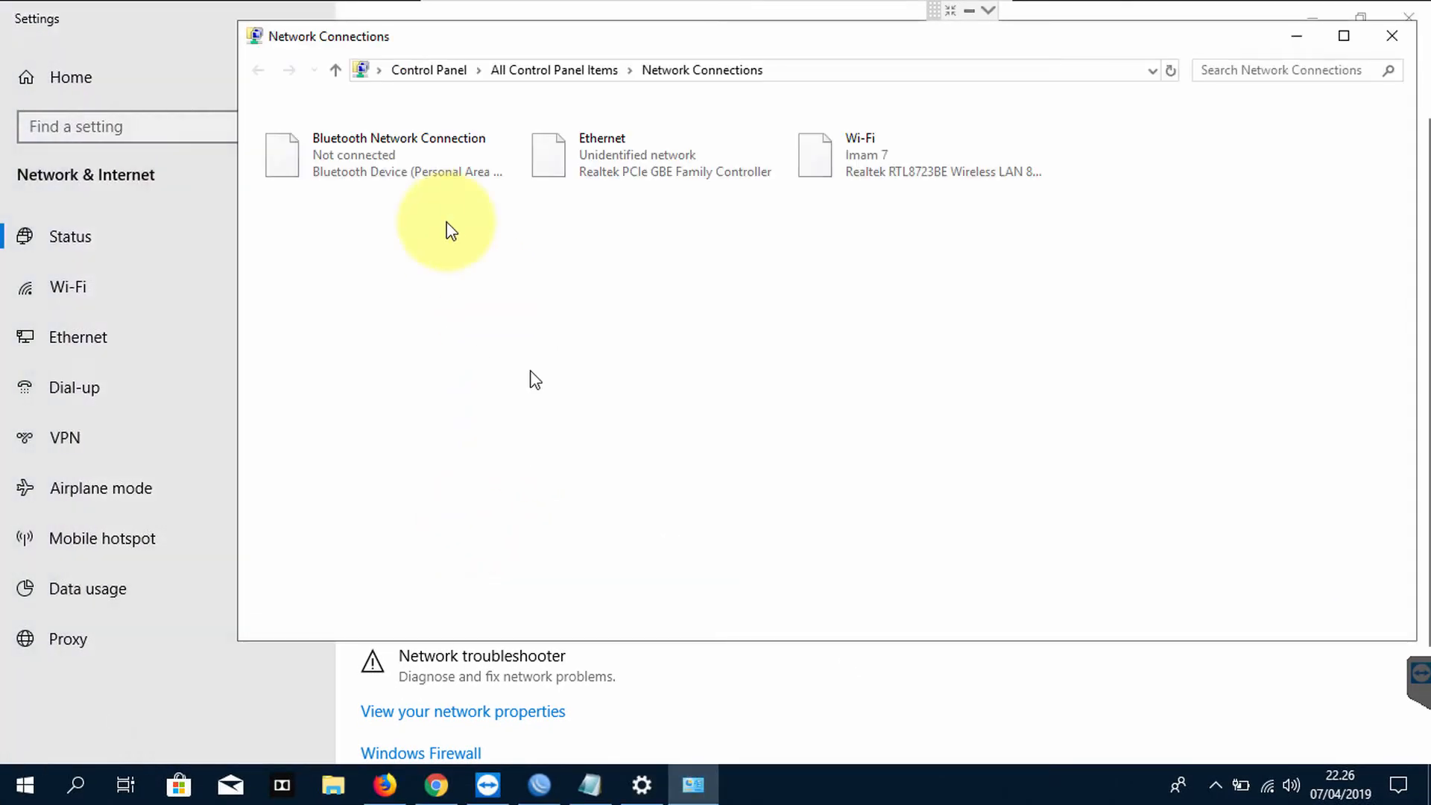
{"action": "left_click", "coordinate": [1407, 14]}
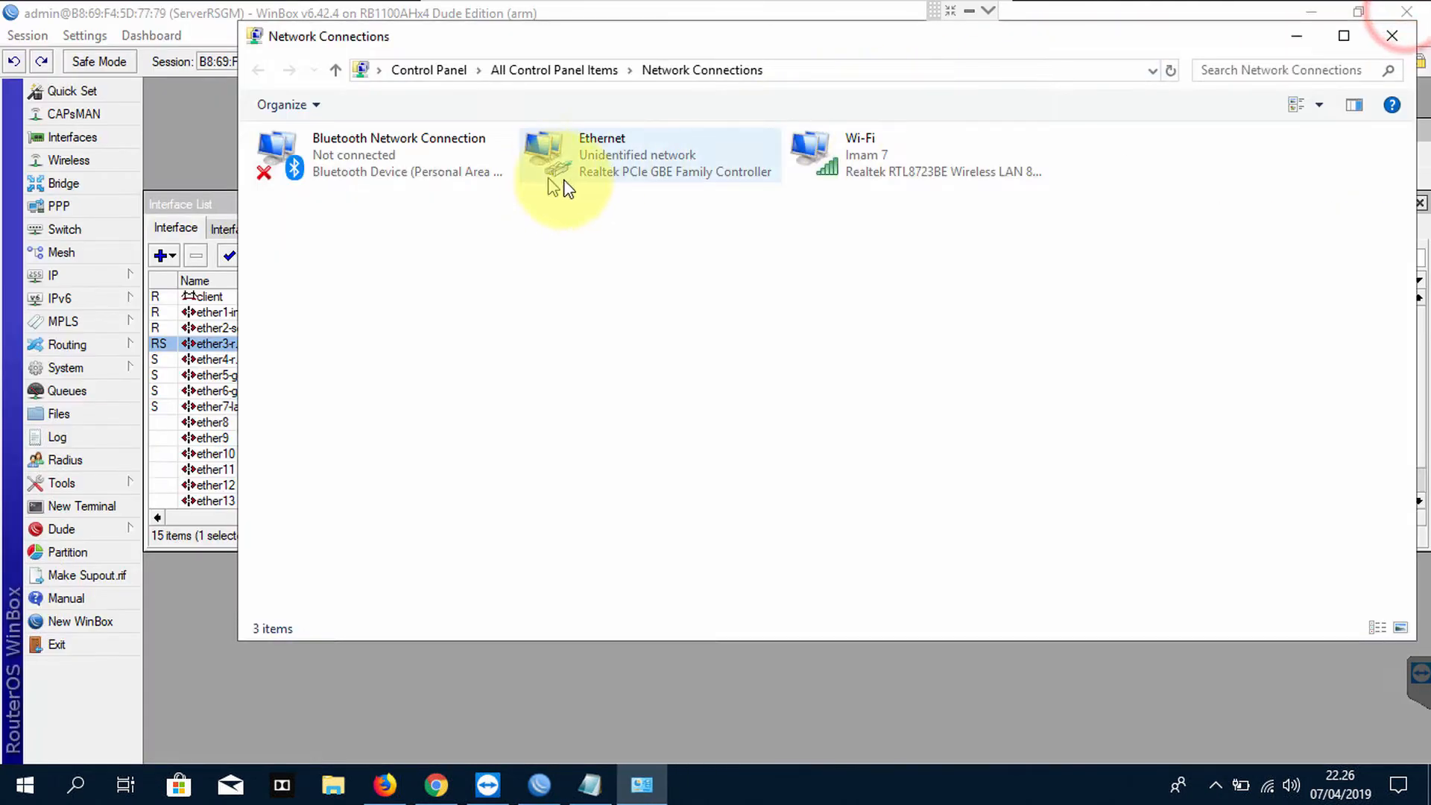
{"action": "double_click", "coordinate": [577, 160]}
{"action": "left_click", "coordinate": [605, 379]}
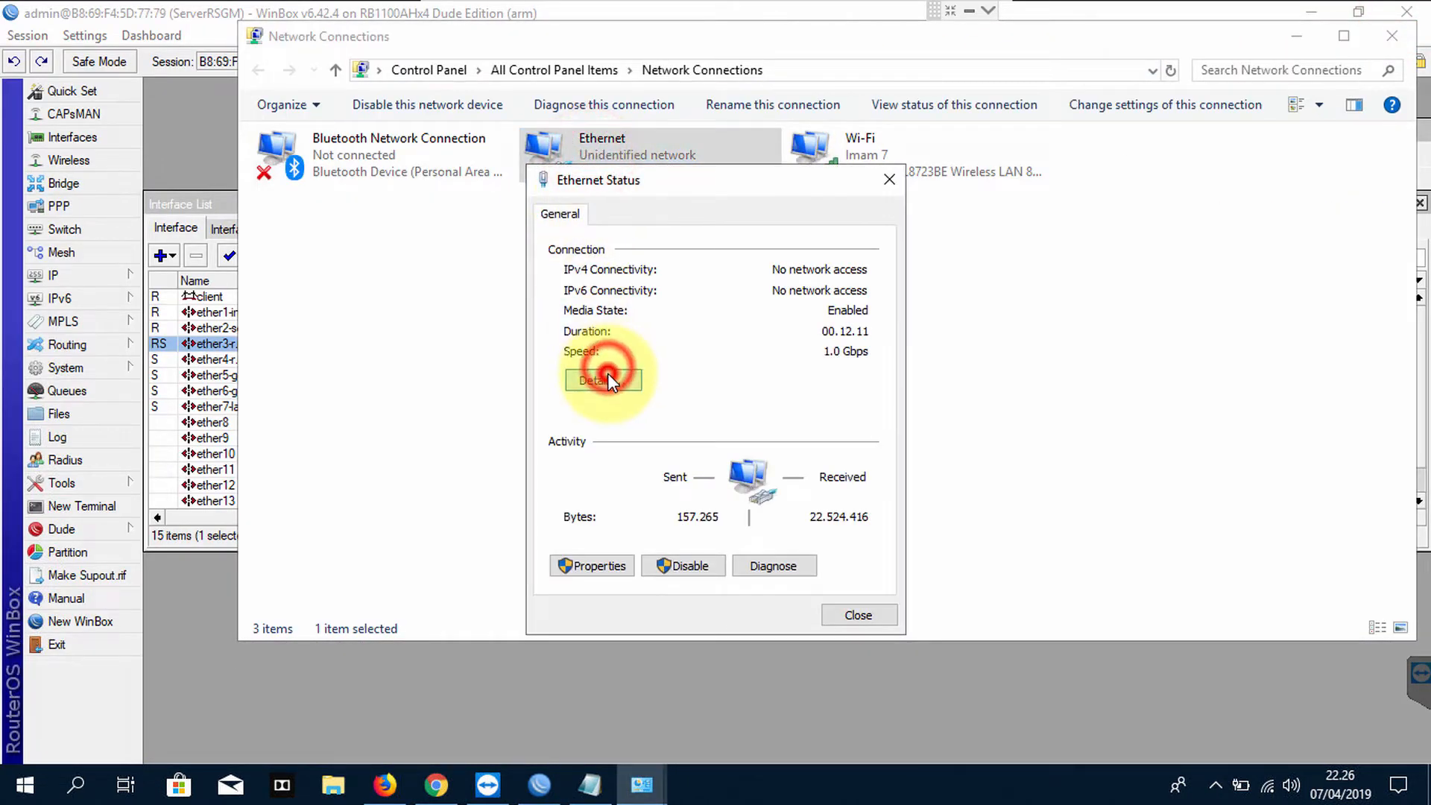
{"action": "left_click", "coordinate": [861, 635]}
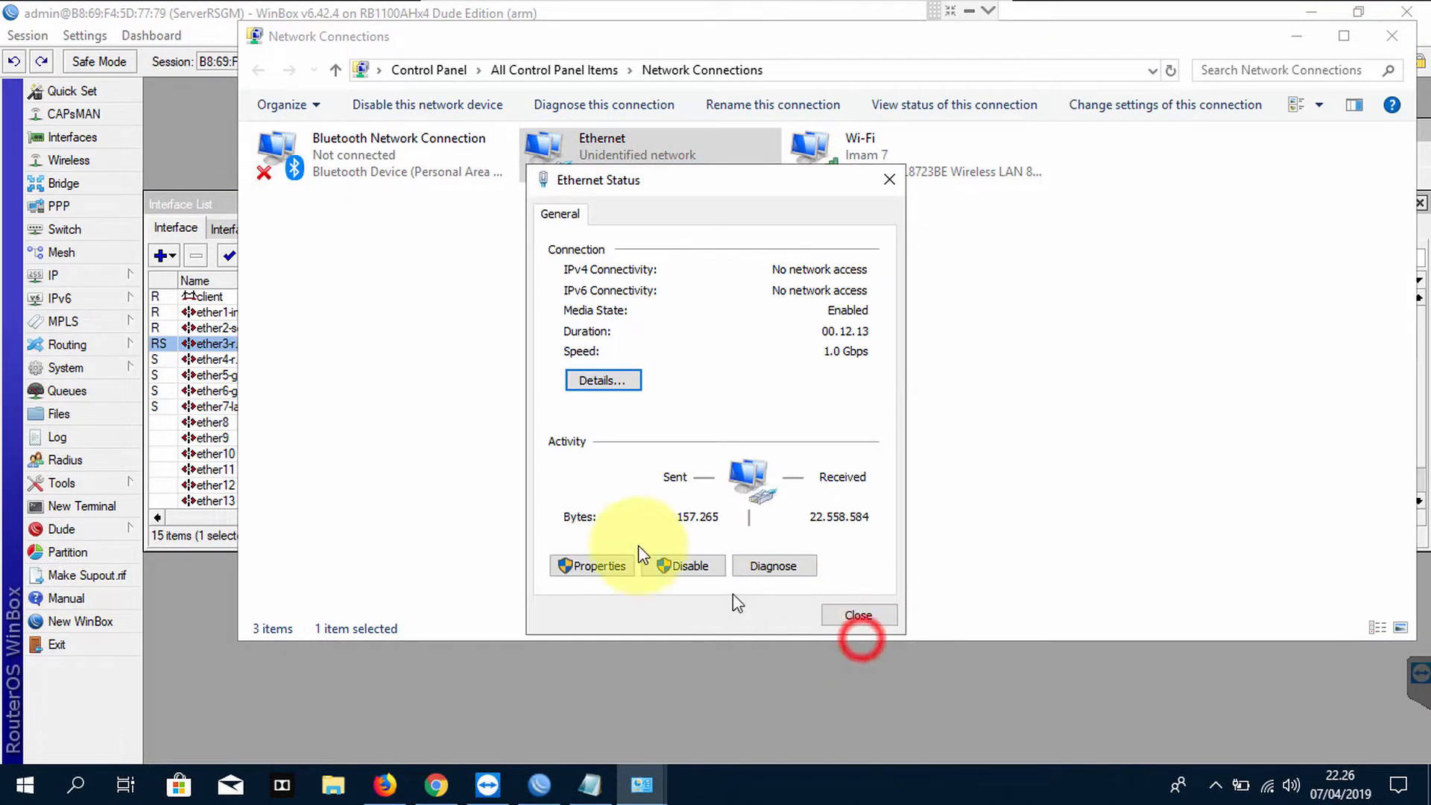
{"action": "left_click", "coordinate": [610, 562]}
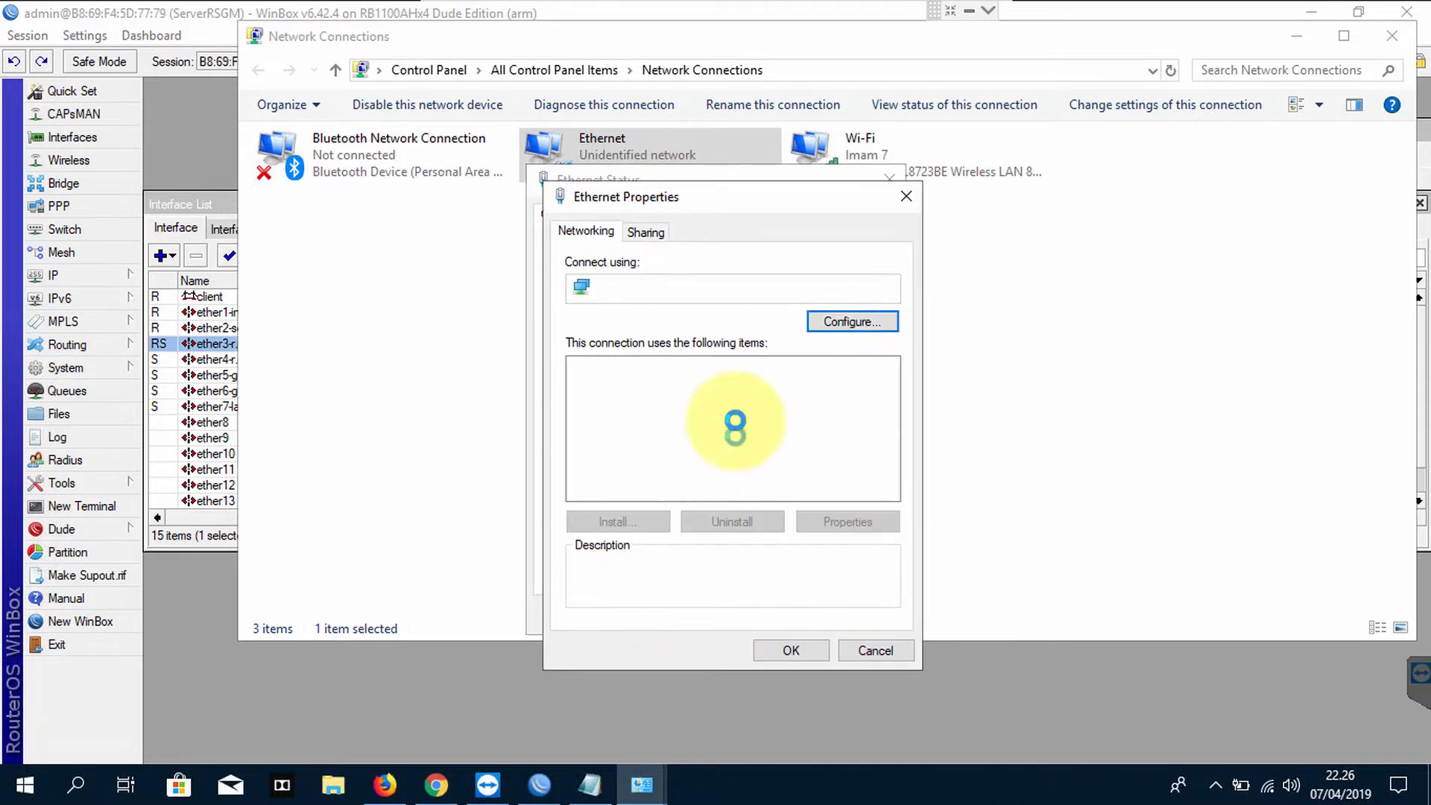
{"action": "double_click", "coordinate": [734, 417]}
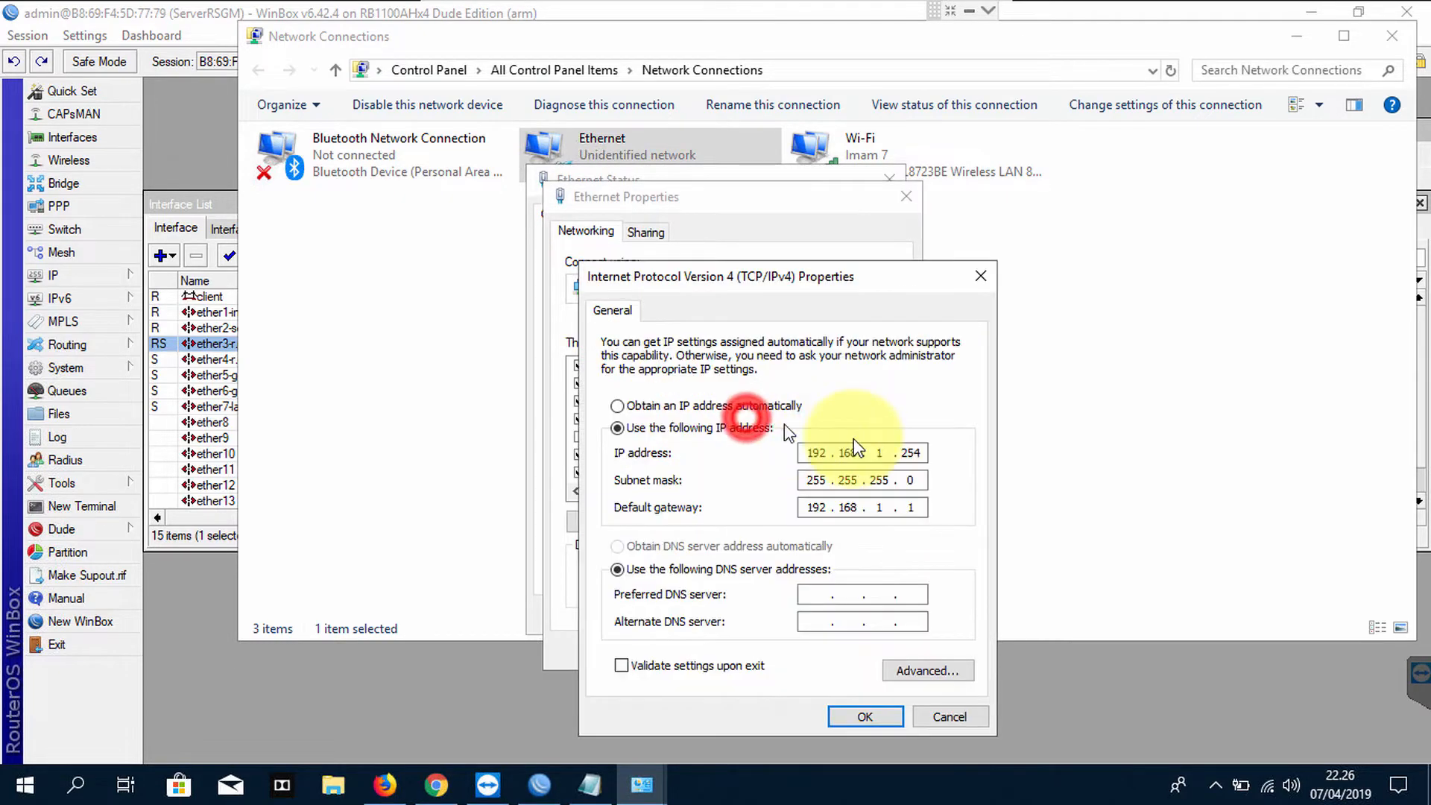
{"action": "left_click", "coordinate": [592, 778]}
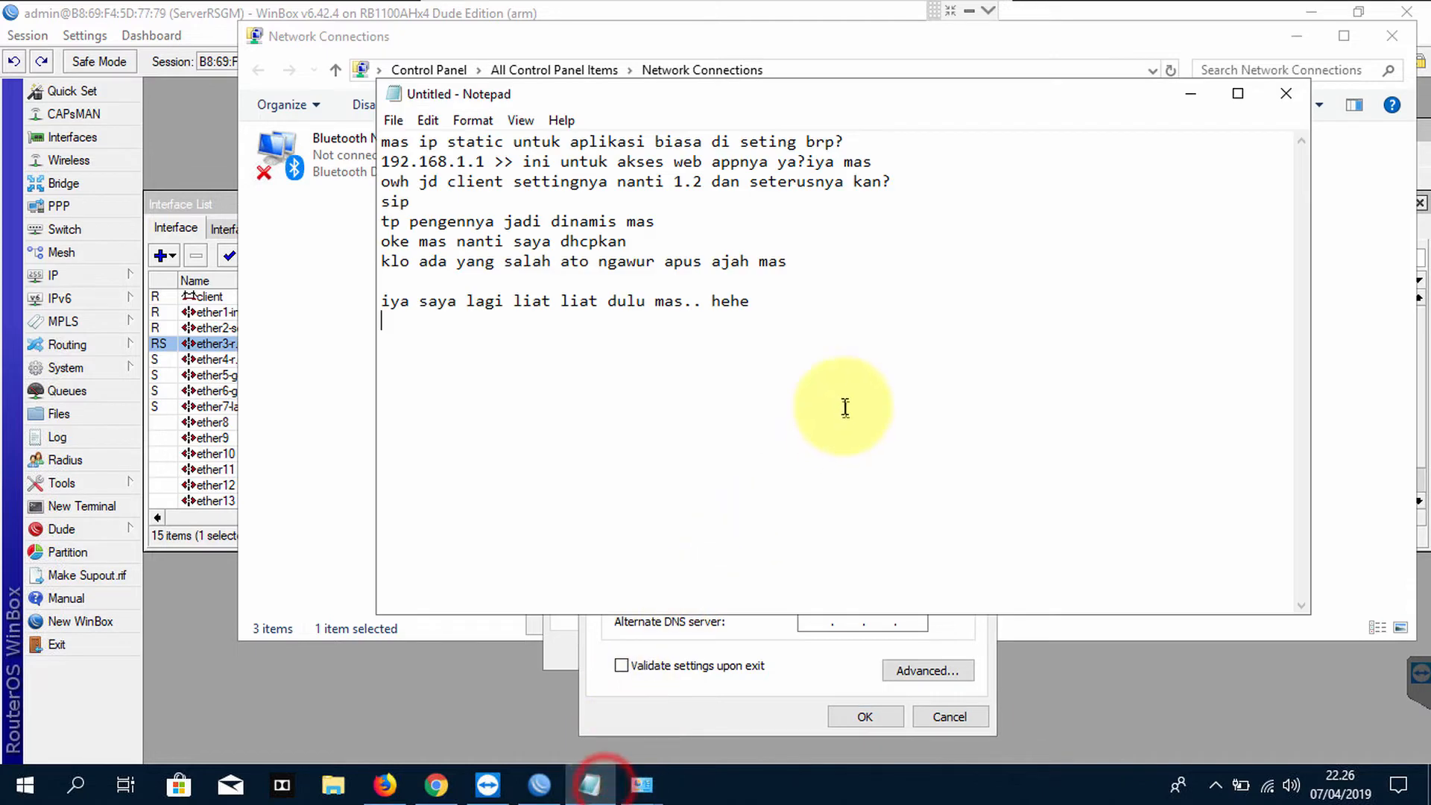
Note that the laptop LAN uses MikroTik port 3 and port 1 goes to the central pagelogin network
{"action": "left_click", "coordinate": [844, 406]}
{"action": "type", "text": "lan"}
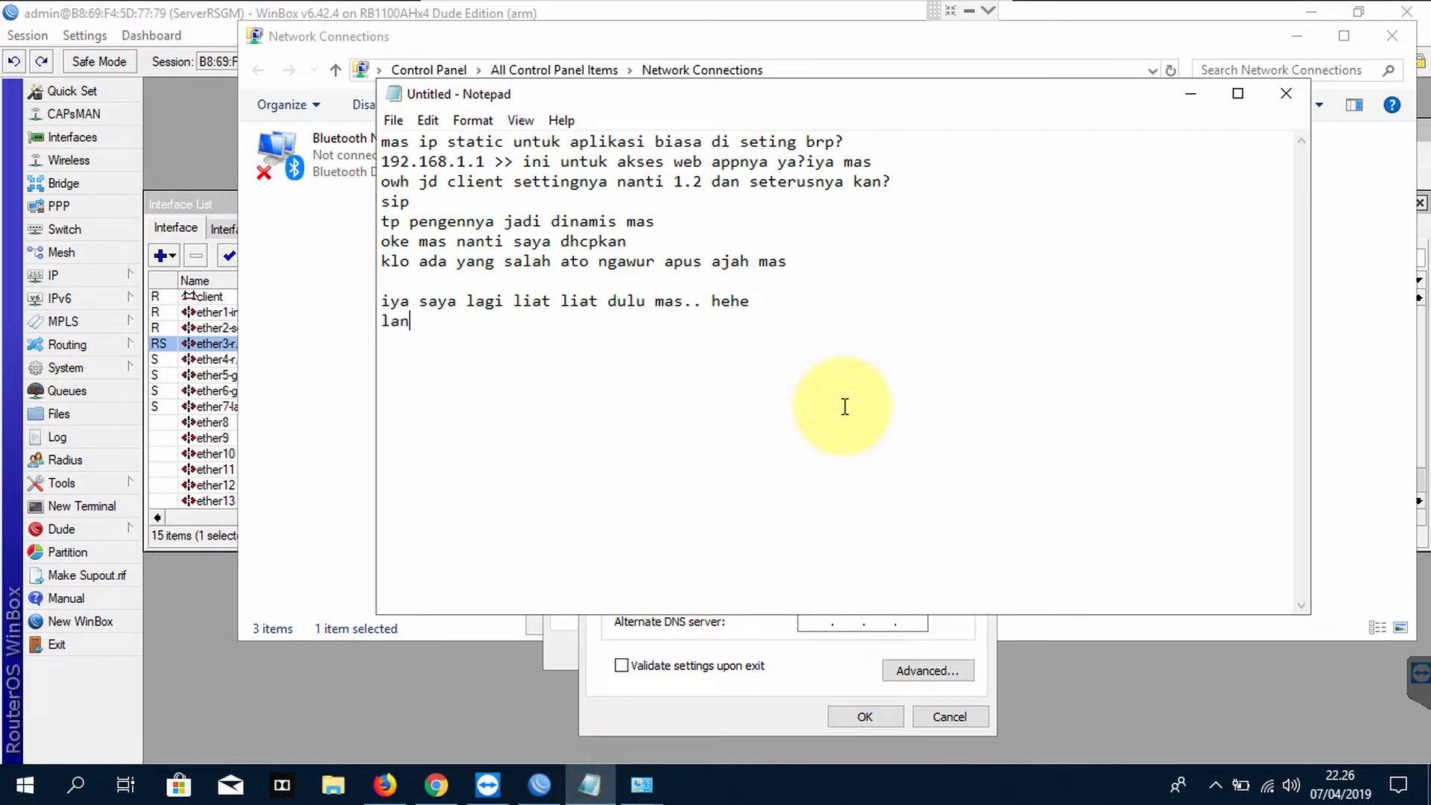
{"action": "type", "text": " nya ke port 3 mikrotik kan mas?"}
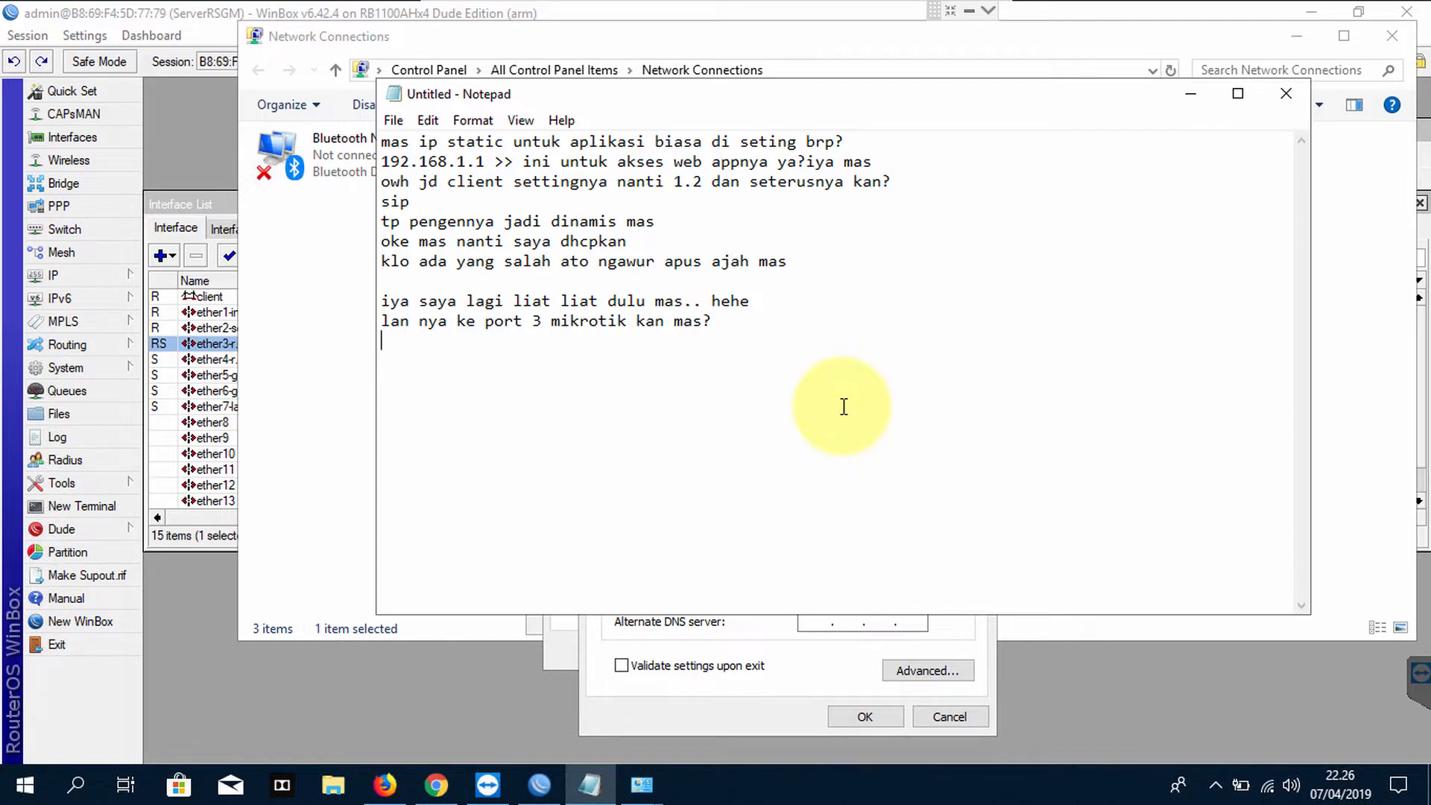
{"action": "type", "text": "lan laptop ini"}
{"action": "key", "text": "Return"}
{"action": "type", "text": "iya mas ke port"}
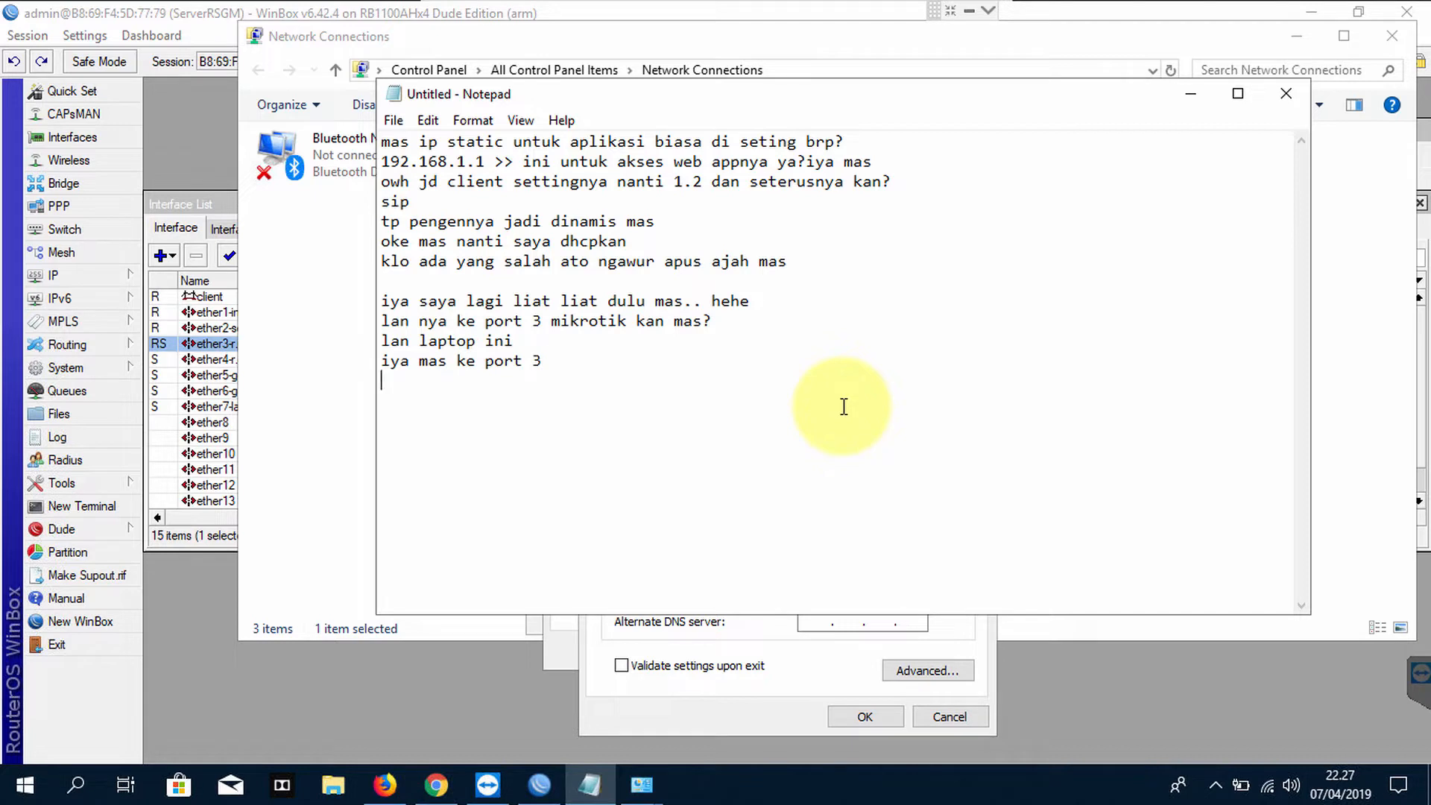
{"action": "type", "text": " 3"}
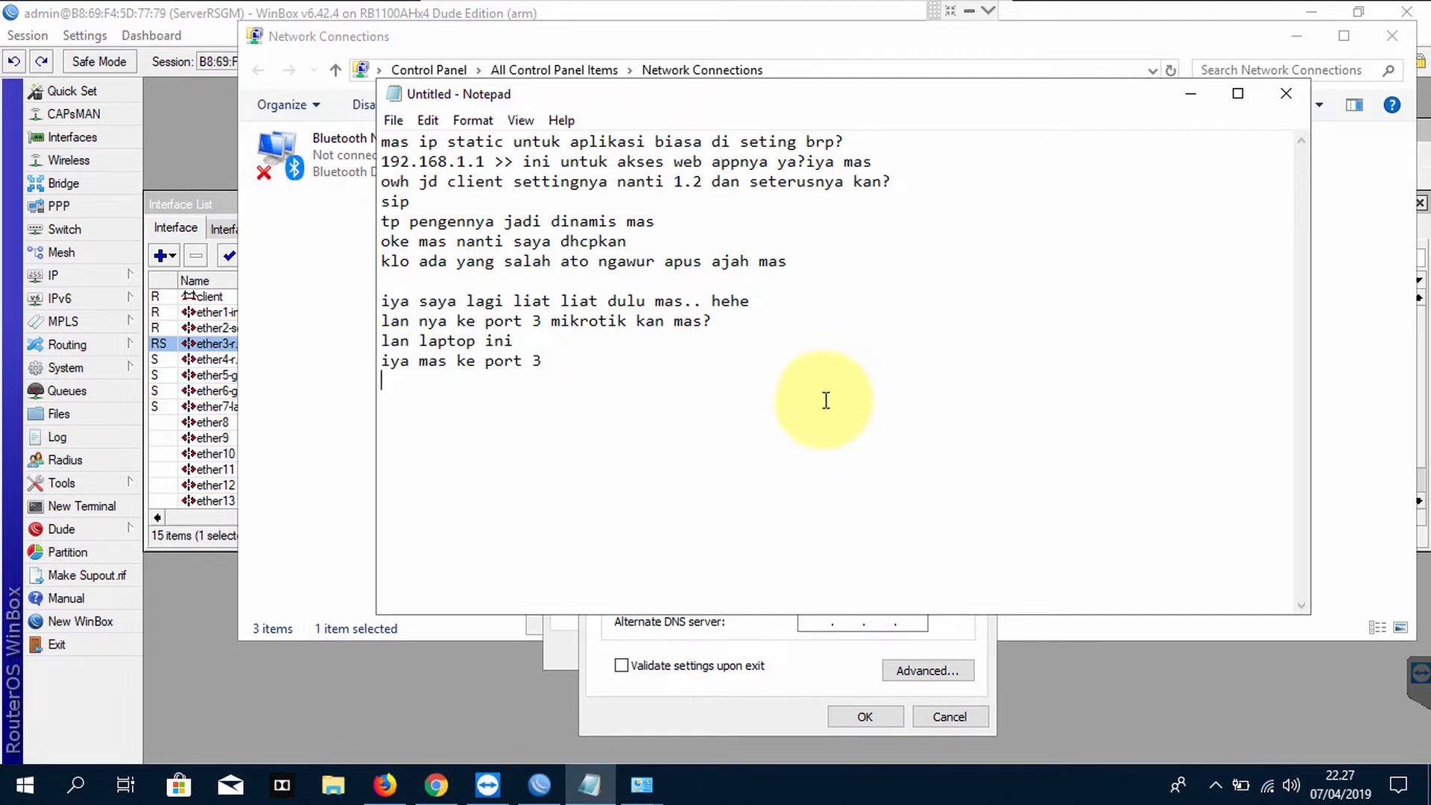
{"action": "key", "text": "Return"}
{"action": "type", "text": "port 1 ke jar"}
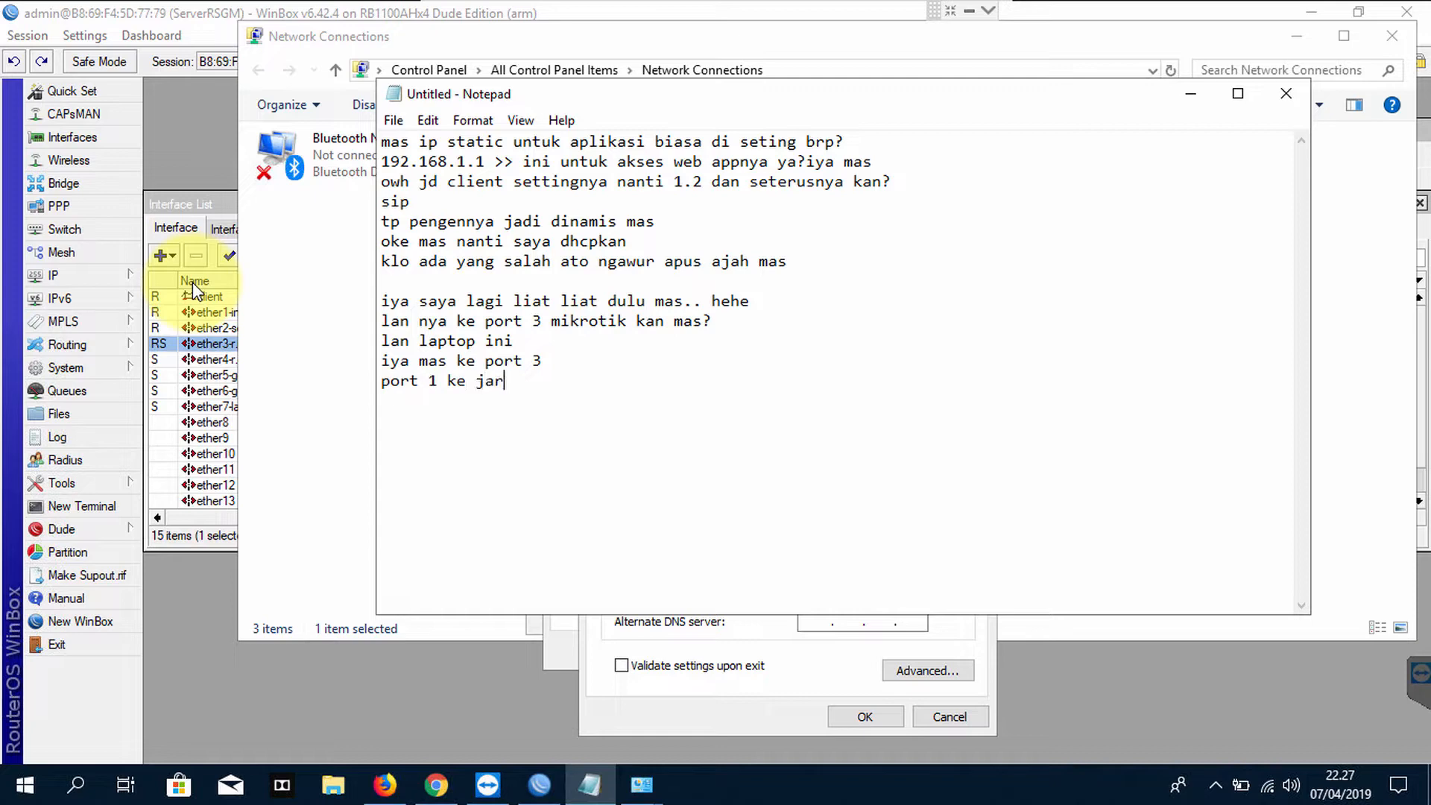
{"action": "type", "text": "ingan pusat yg pa"}
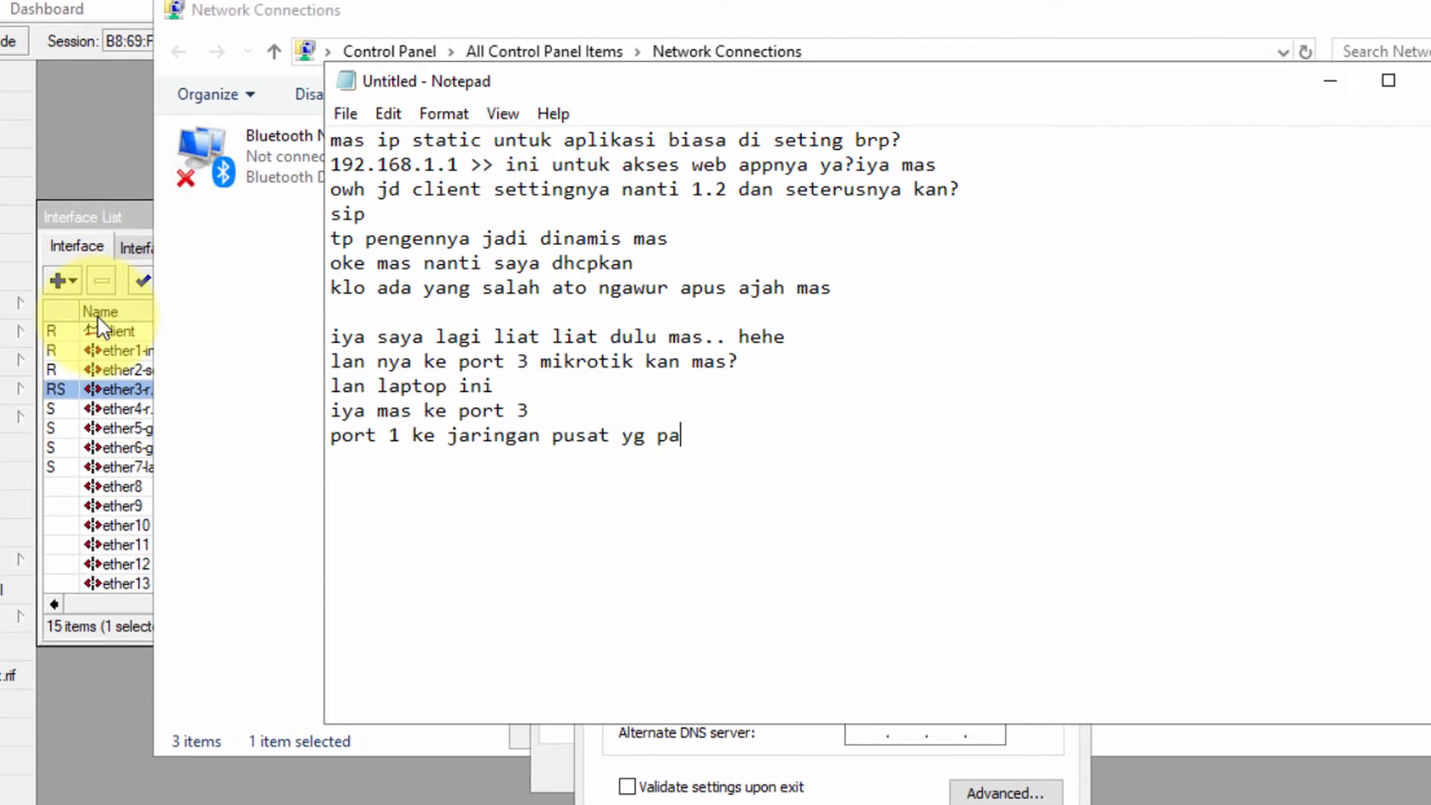
{"action": "type", "text": "gelogin"}
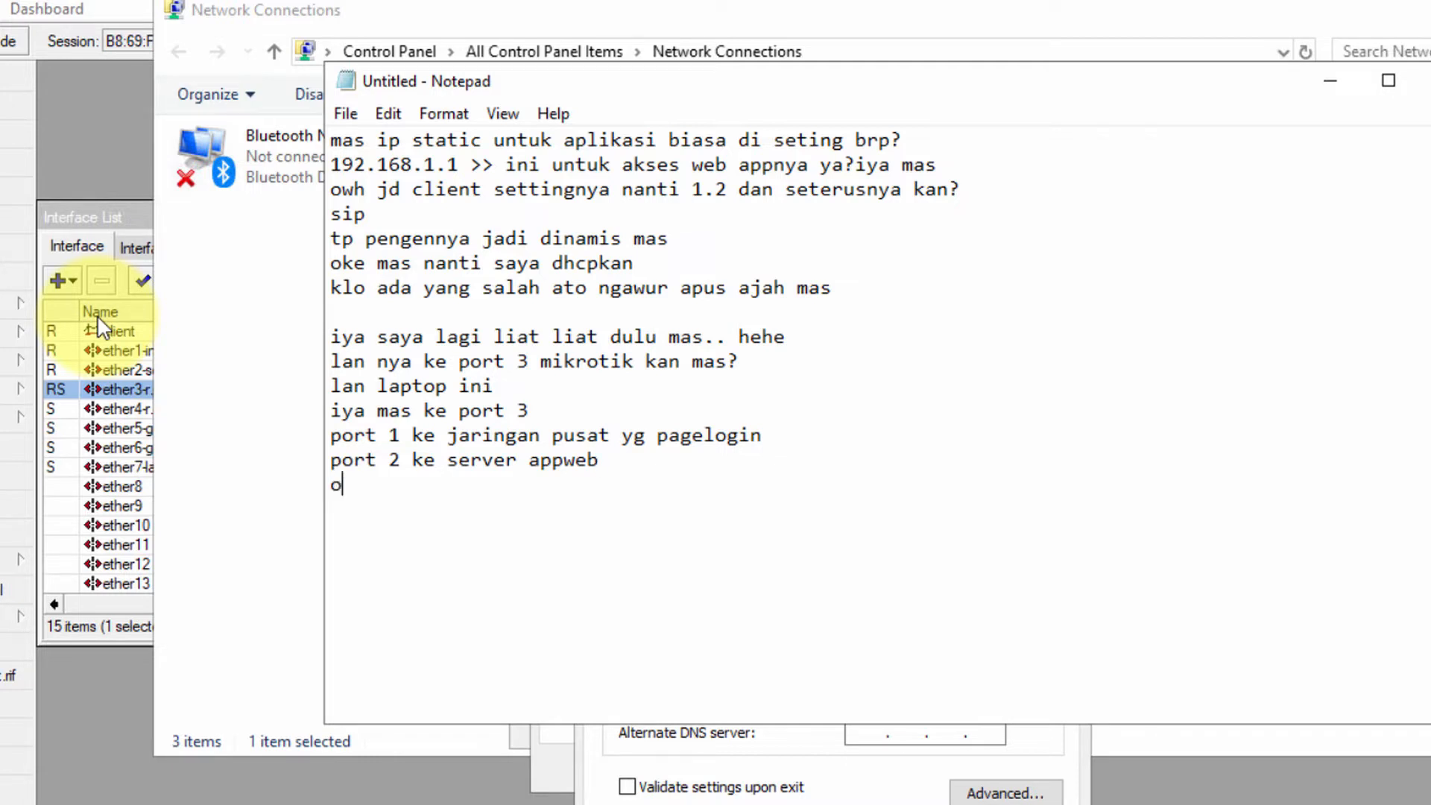
{"action": "type", "text": "ke mas.."}
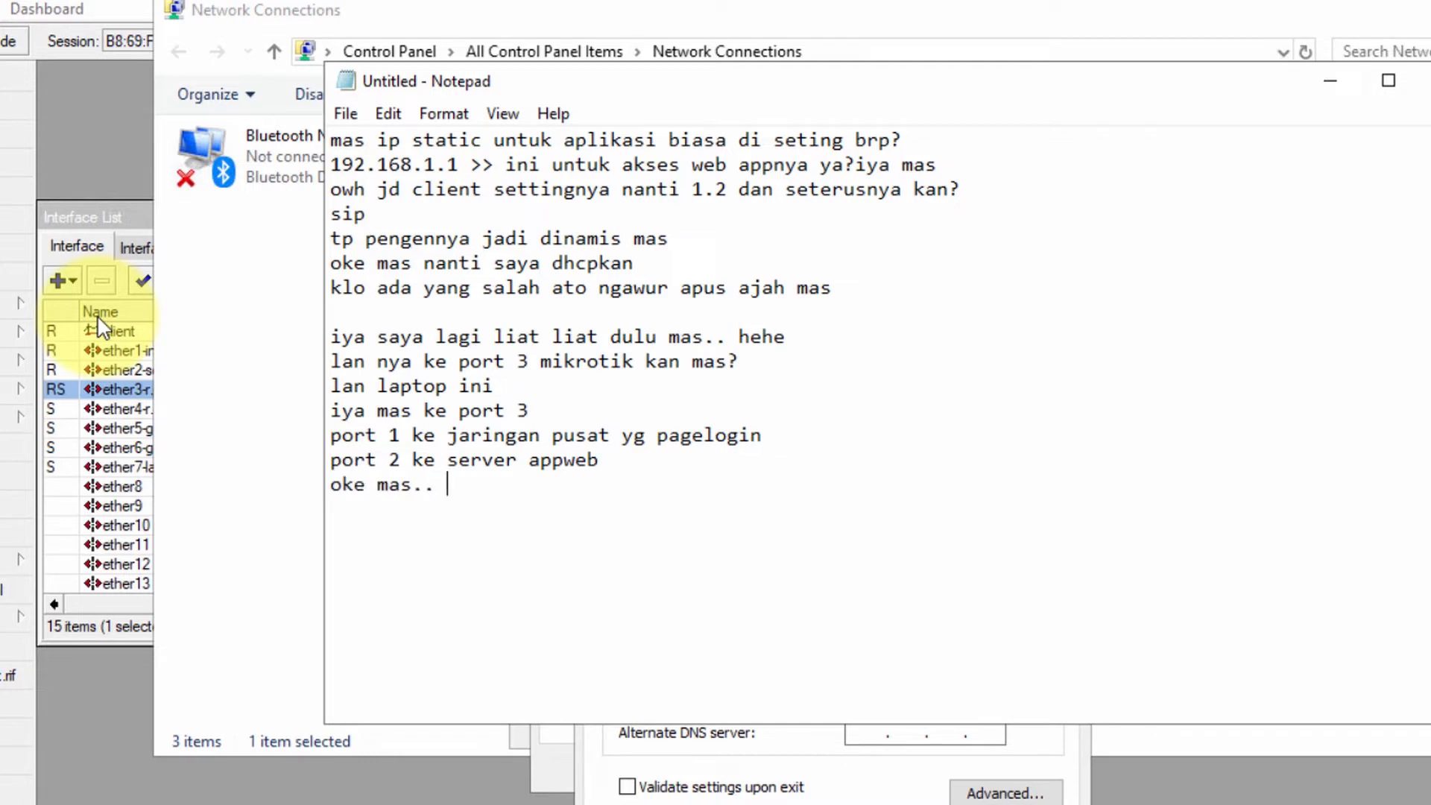
{"action": "left_click", "coordinate": [648, 756]}
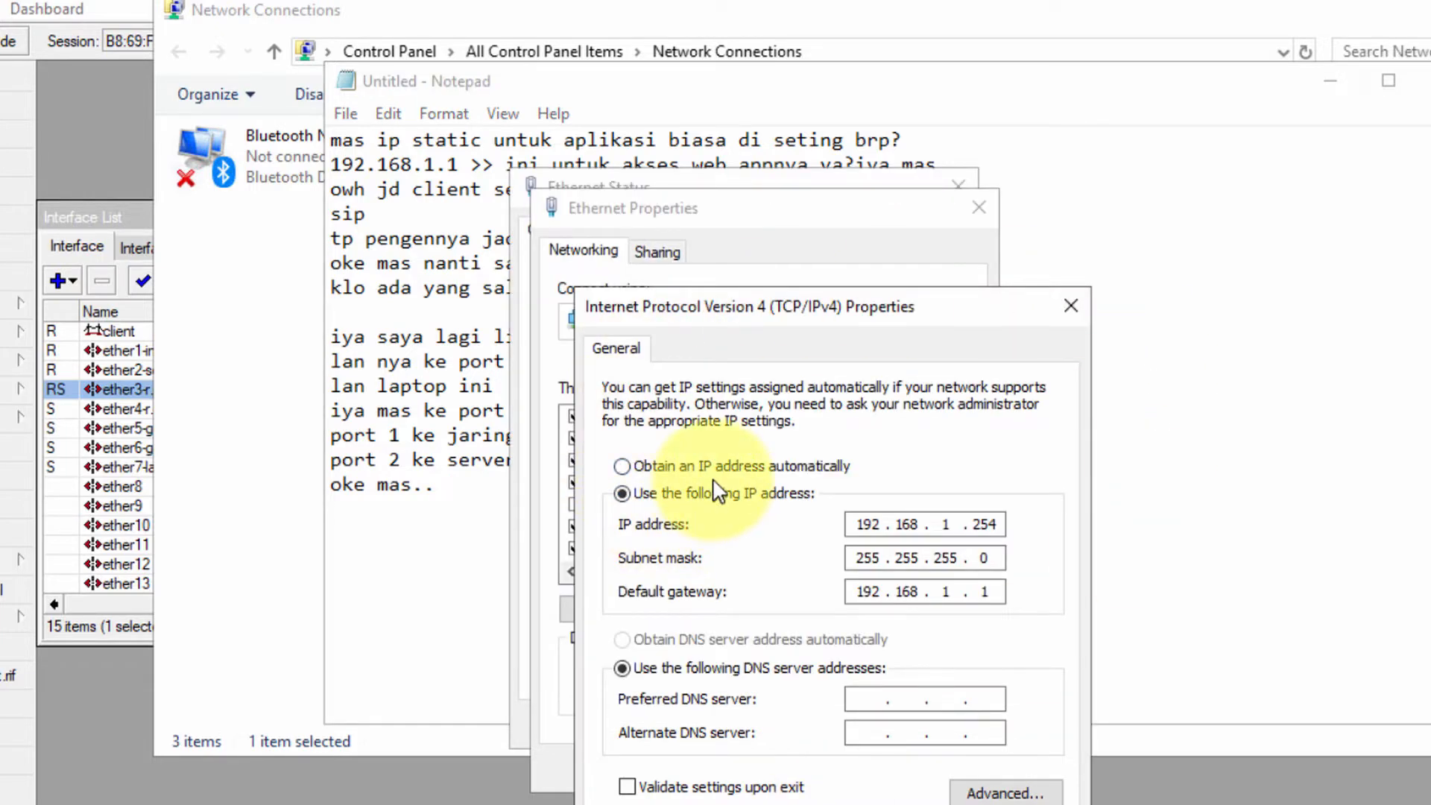
Add the IP address 192.168.50.1/24 on the client interface
{"action": "left_click", "coordinate": [409, 804]}
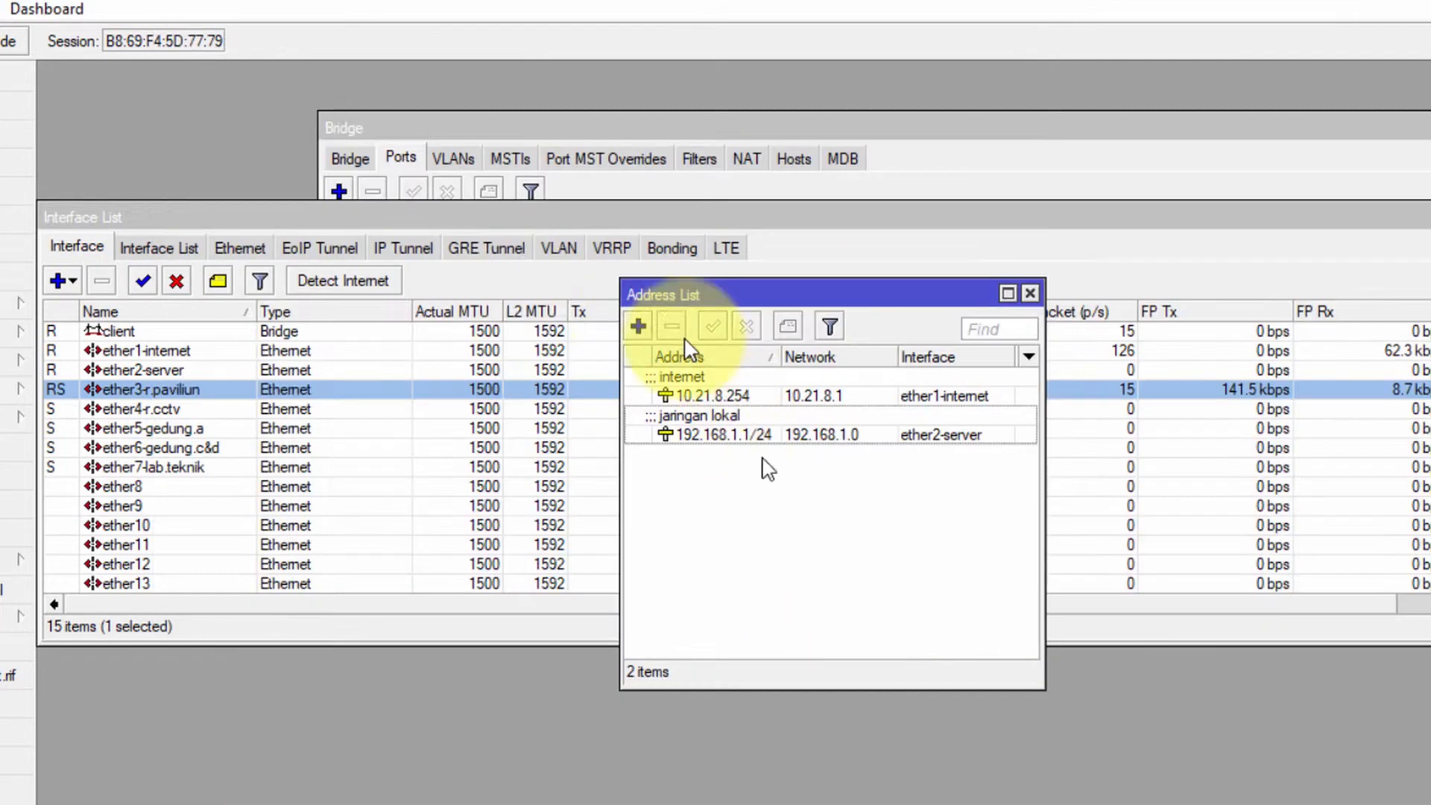
{"action": "left_click", "coordinate": [794, 503]}
{"action": "left_click", "coordinate": [638, 325]}
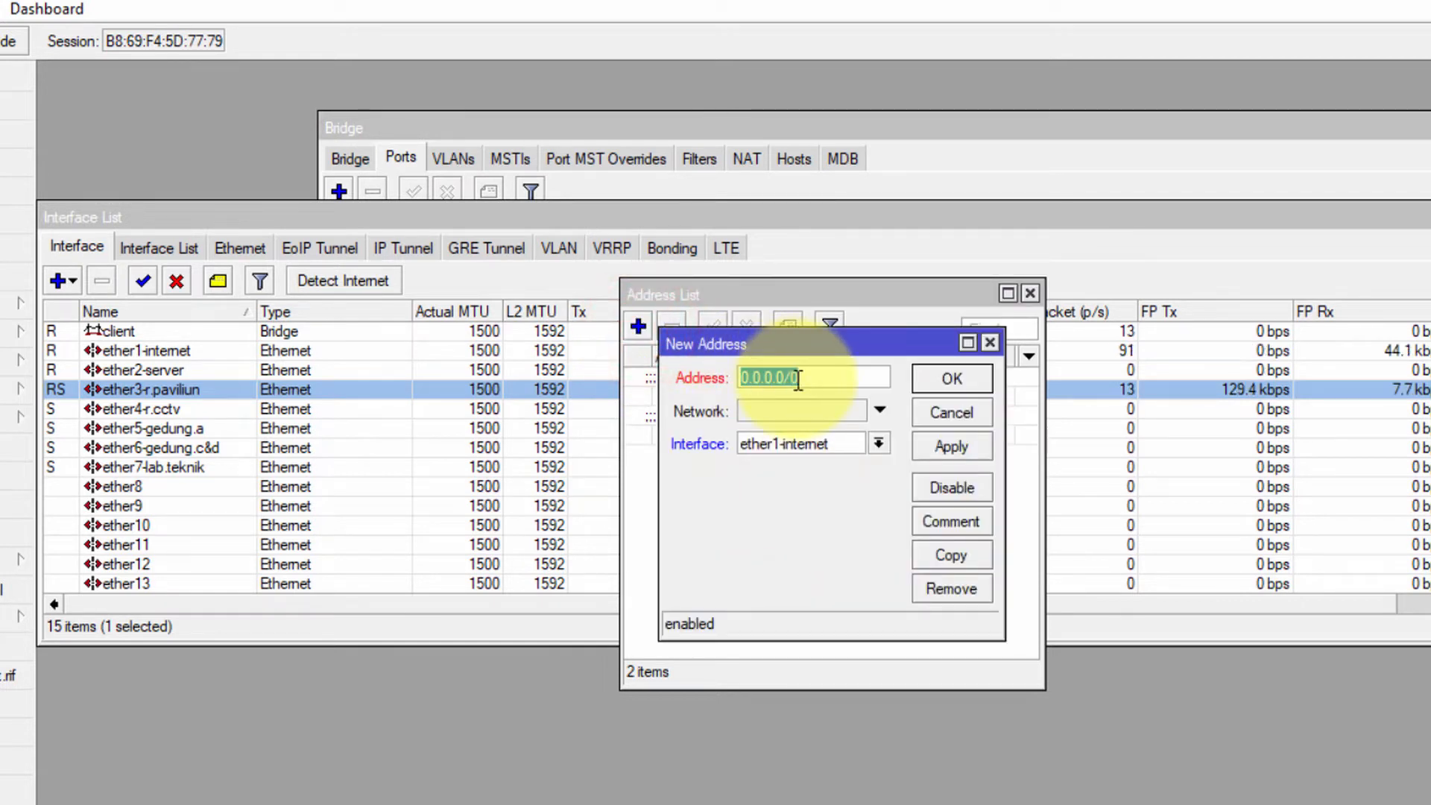
{"action": "type", "text": "192.6"}
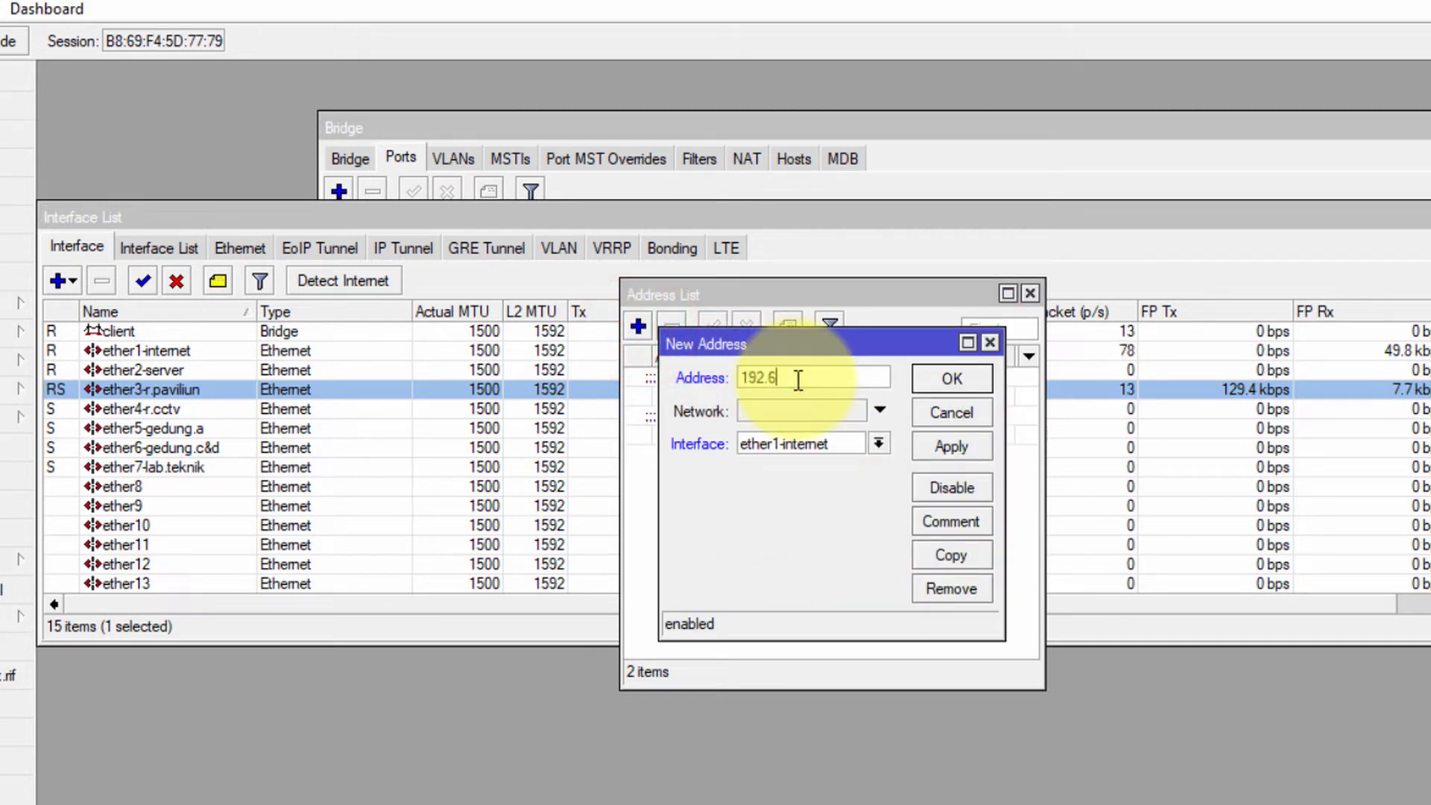
{"action": "key", "text": "BackSpace"}
{"action": "type", "text": "168."}
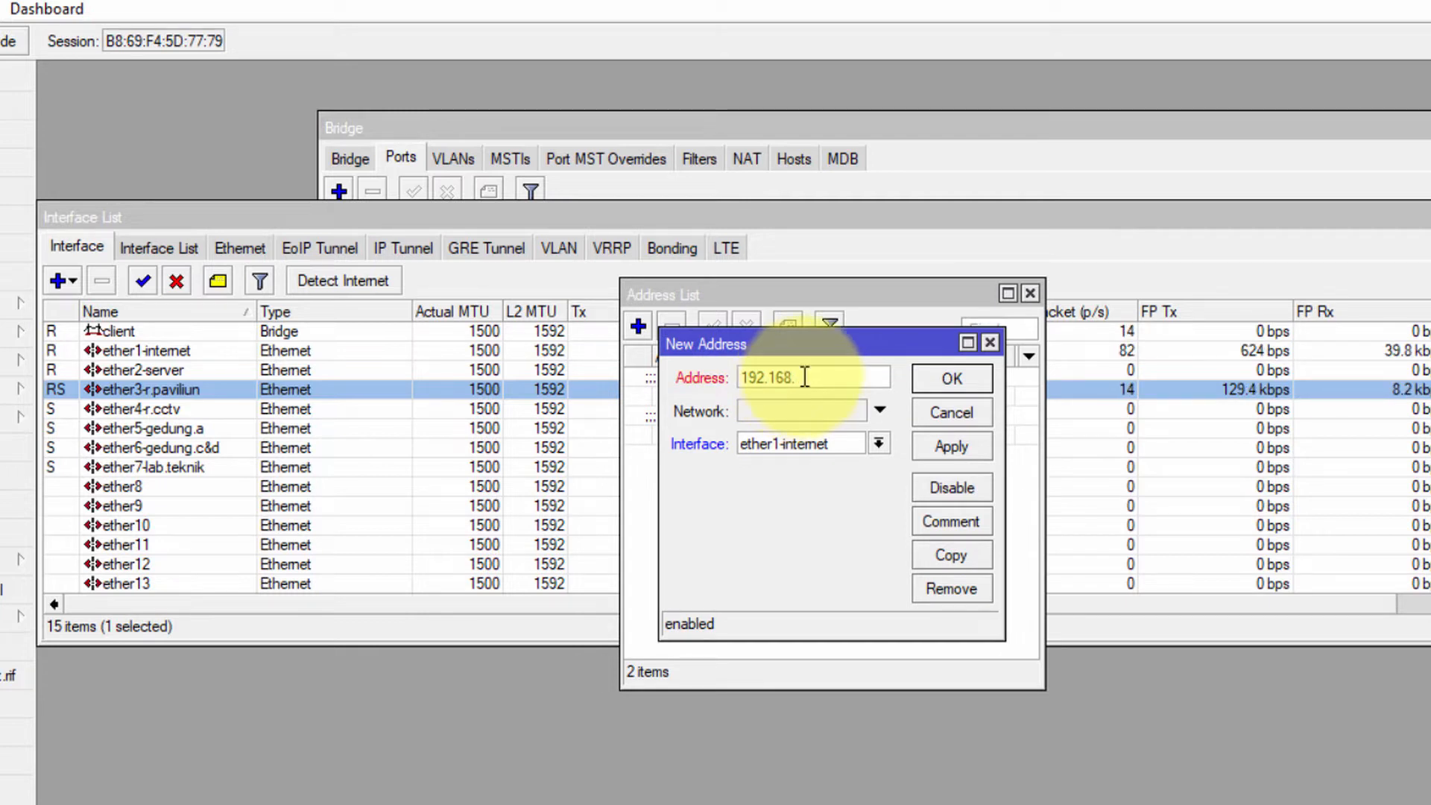
{"action": "type", "text": "50"}
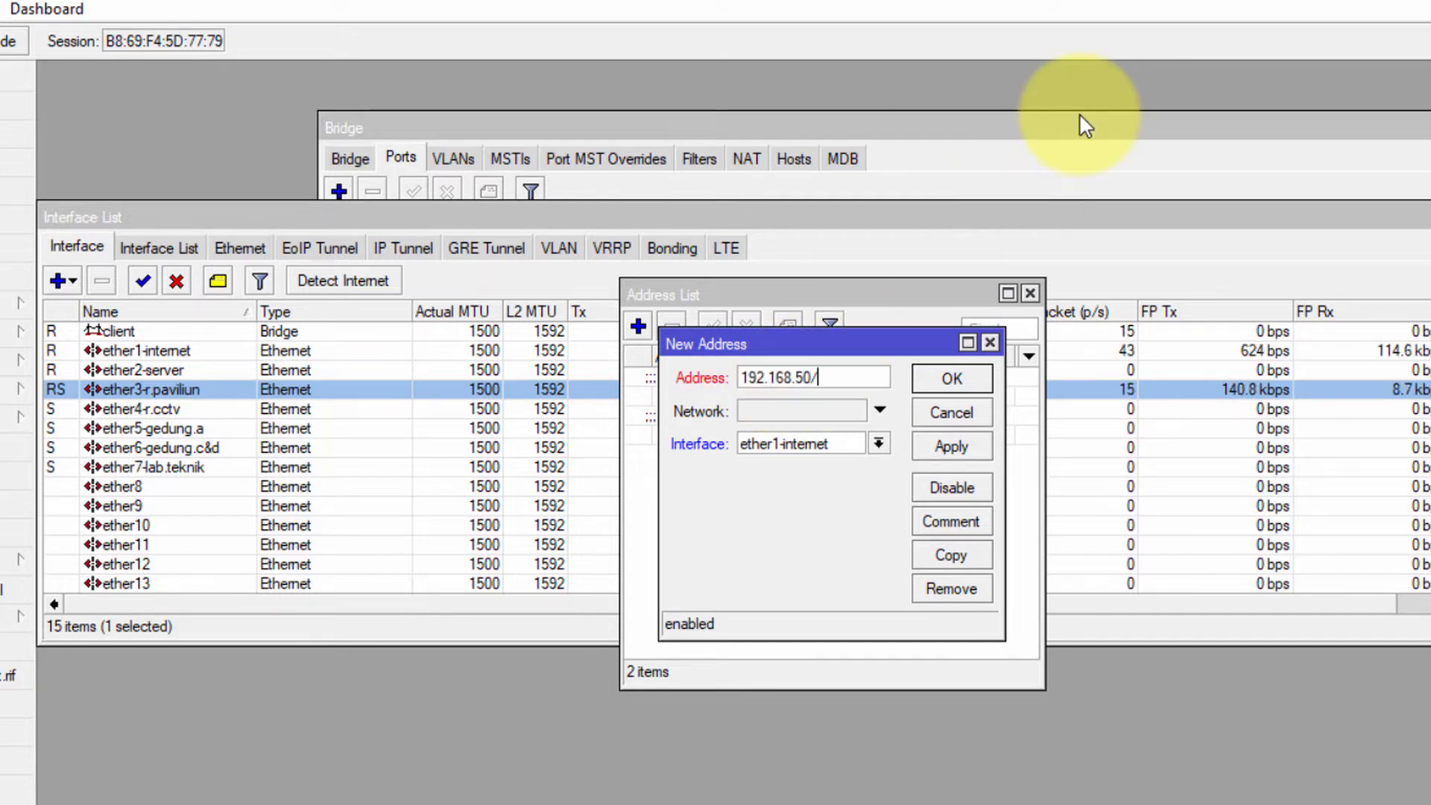
{"action": "type", "text": ".1/24"}
{"action": "left_click", "coordinate": [797, 435]}
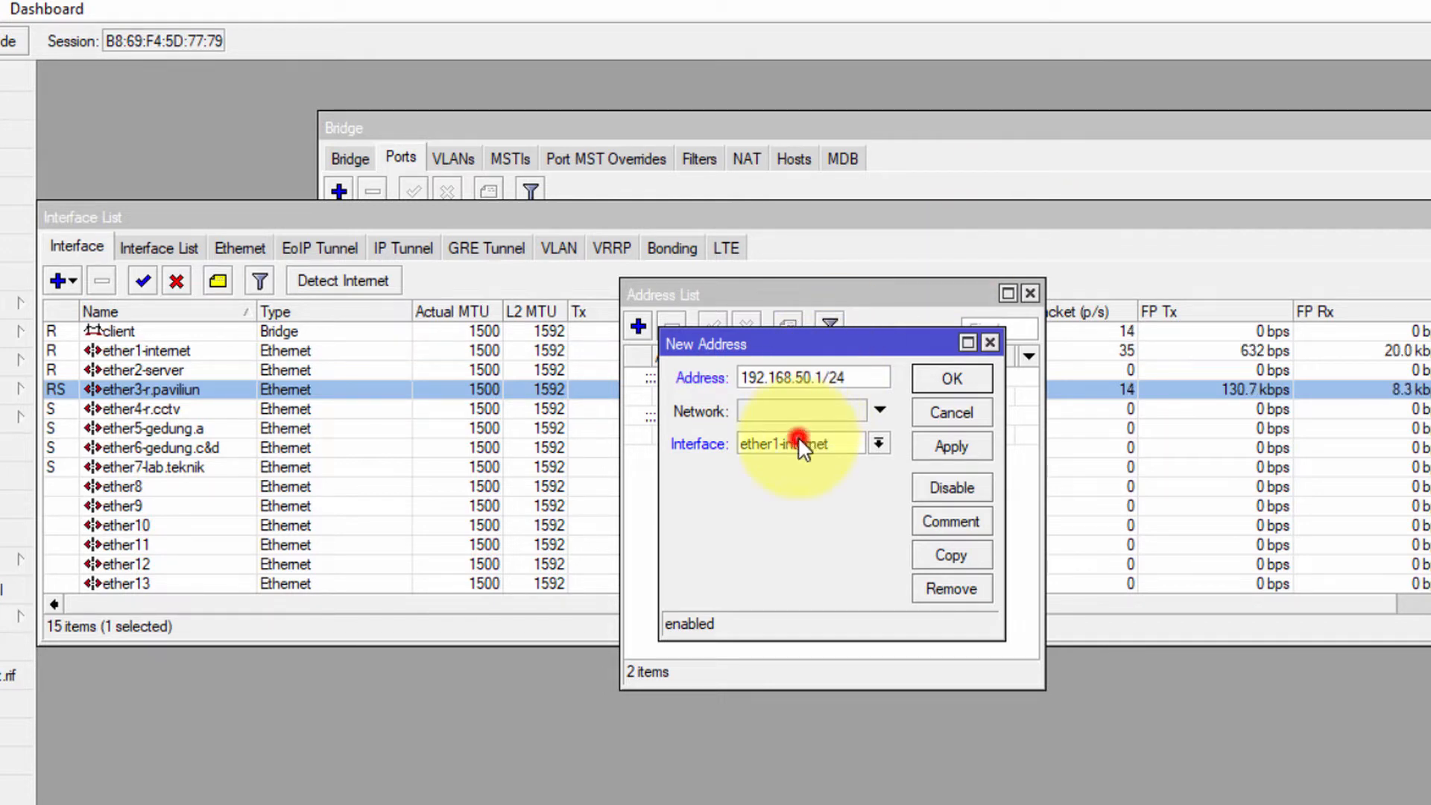
{"action": "left_click", "coordinate": [813, 464]}
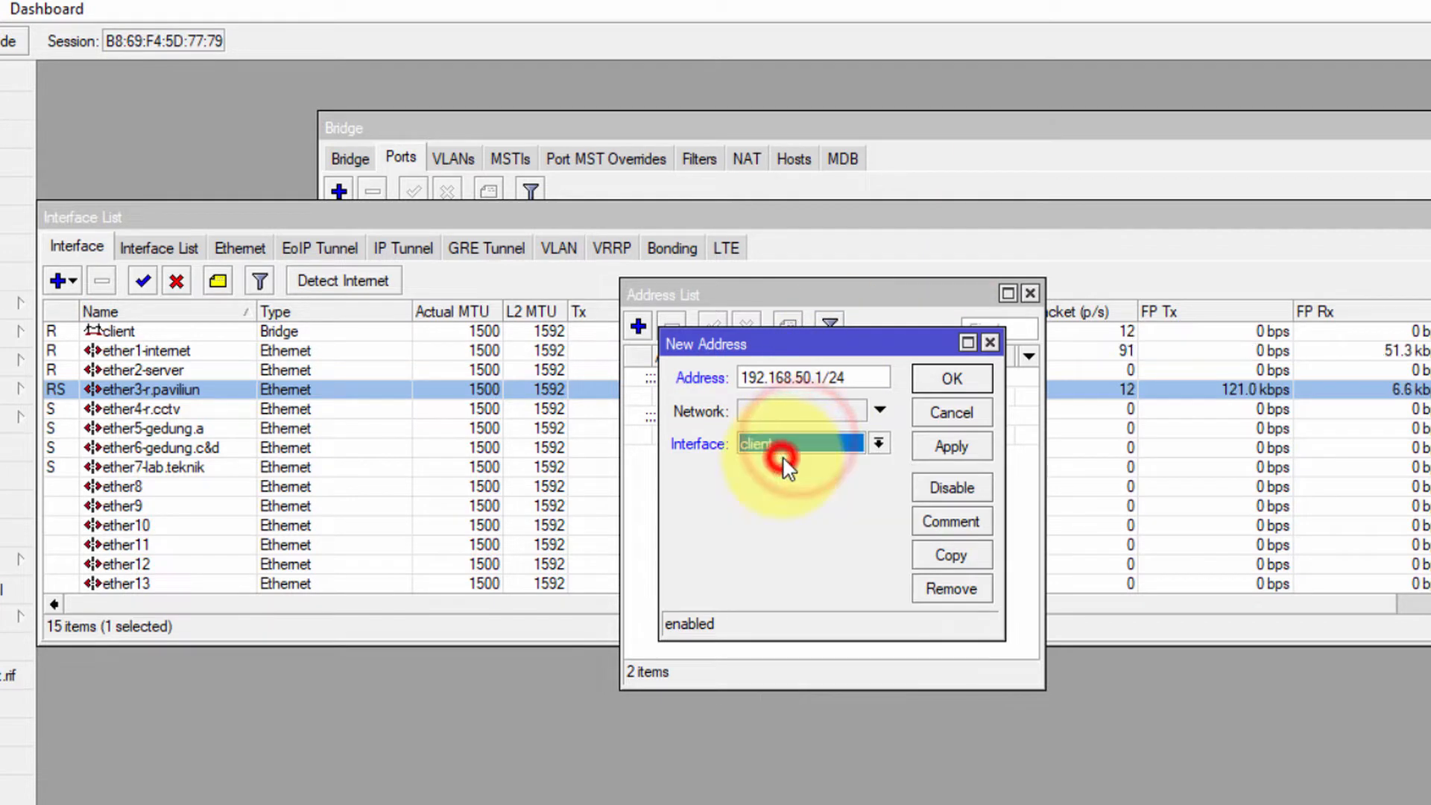
{"action": "left_click", "coordinate": [936, 376]}
Comment the new 192.168.50.1/24 address as 'Ip Out Client'
{"action": "left_click", "coordinate": [728, 453]}
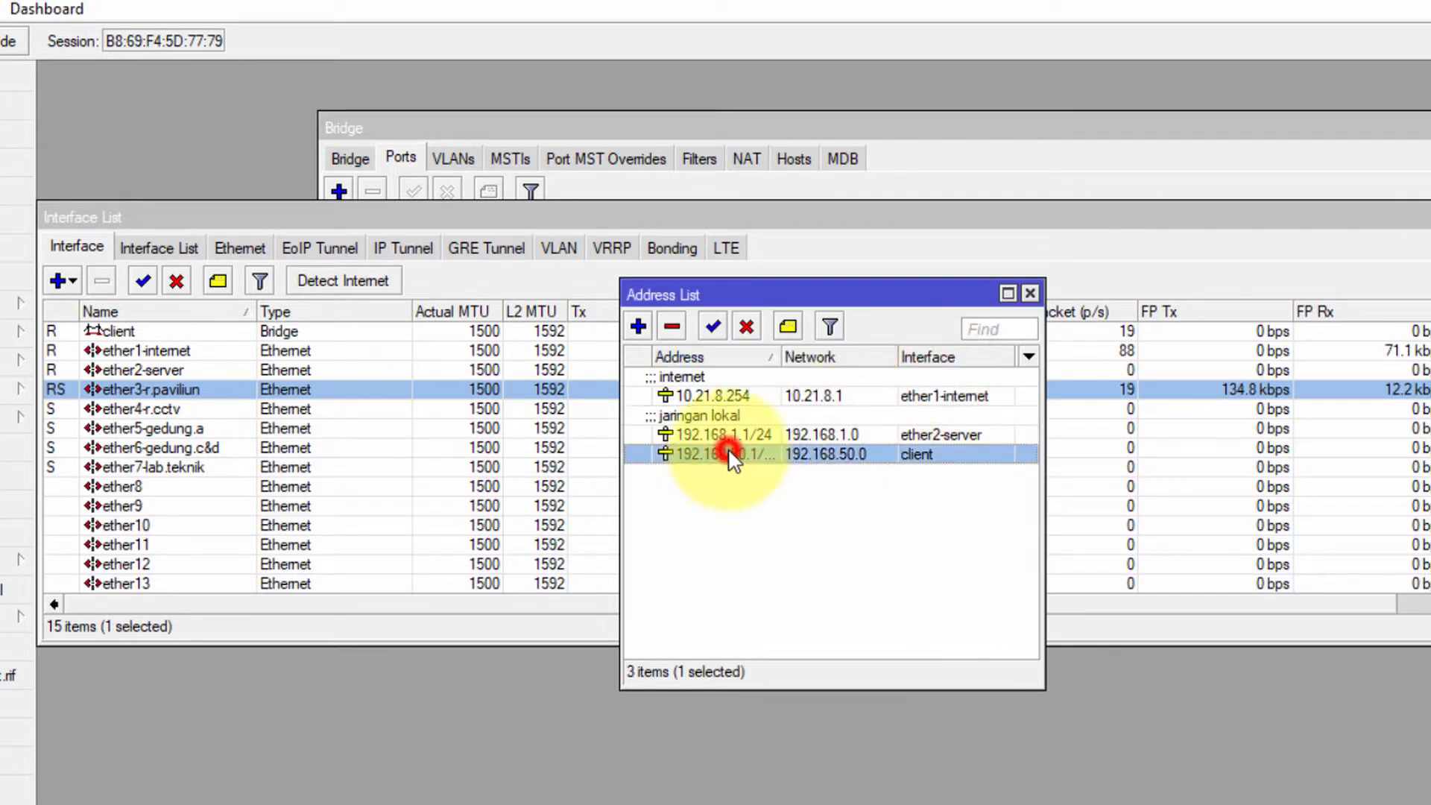
{"action": "right_click", "coordinate": [728, 454]}
{"action": "left_click", "coordinate": [868, 802]}
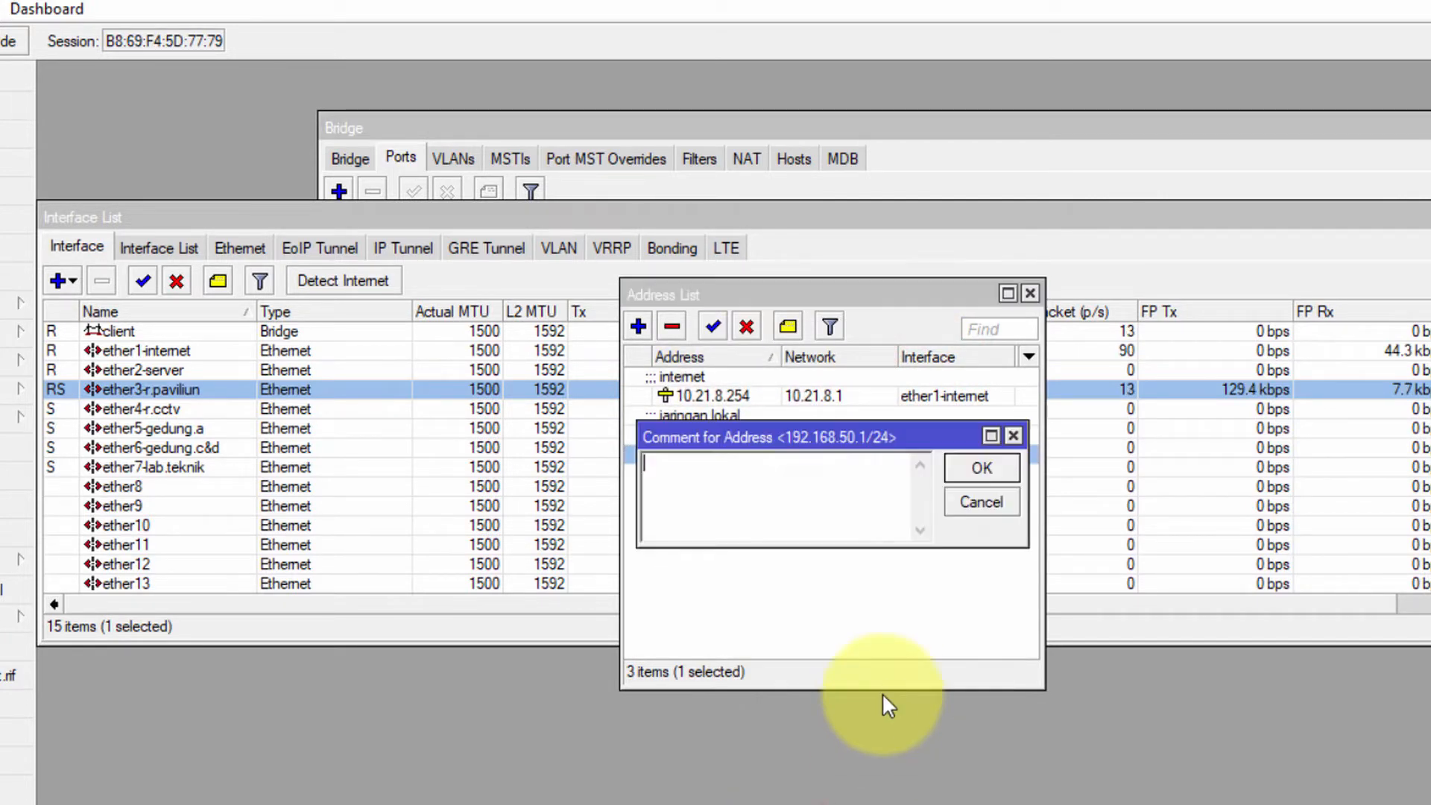
{"action": "type", "text": "Ip "}
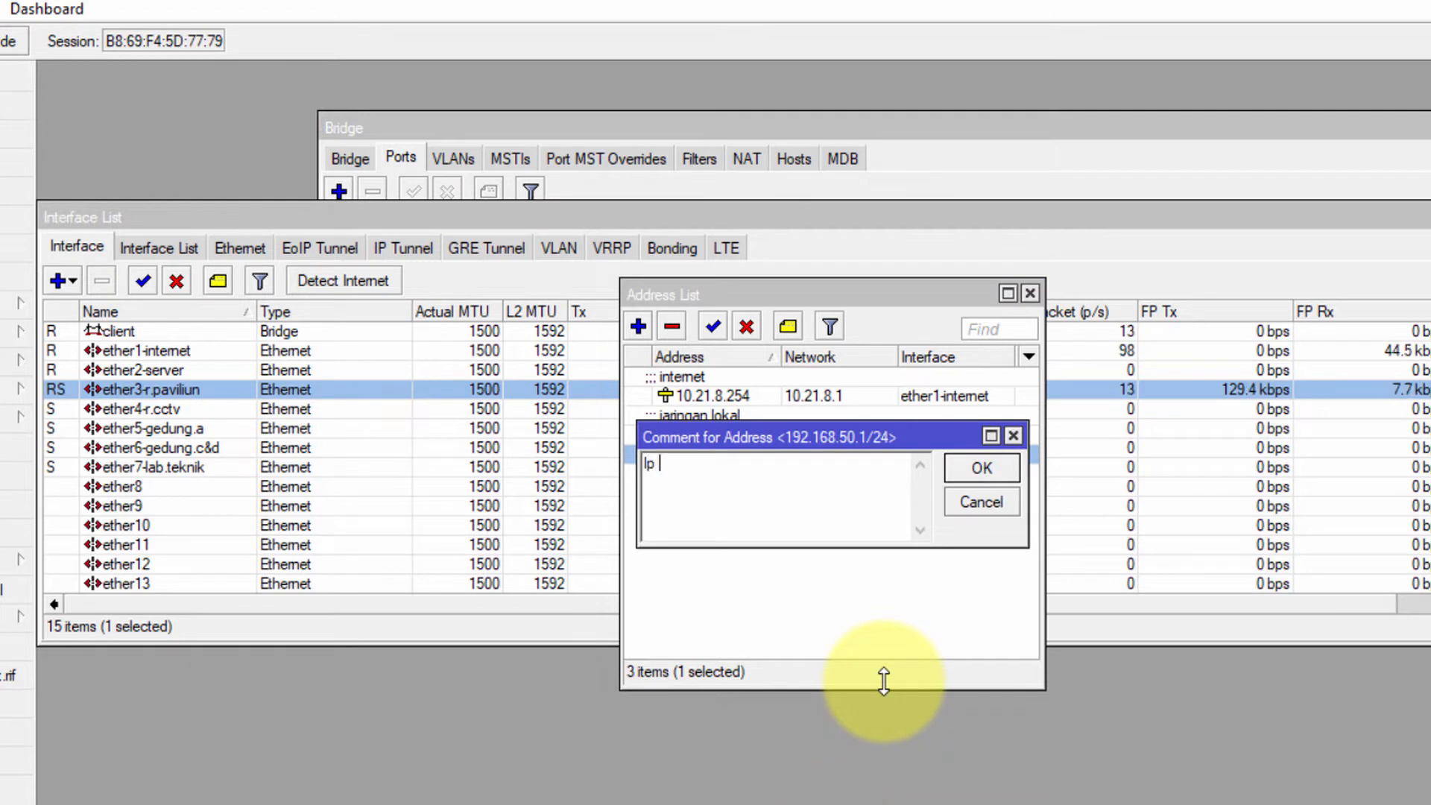
{"action": "type", "text": "Out Client"}
{"action": "key", "text": "Return"}
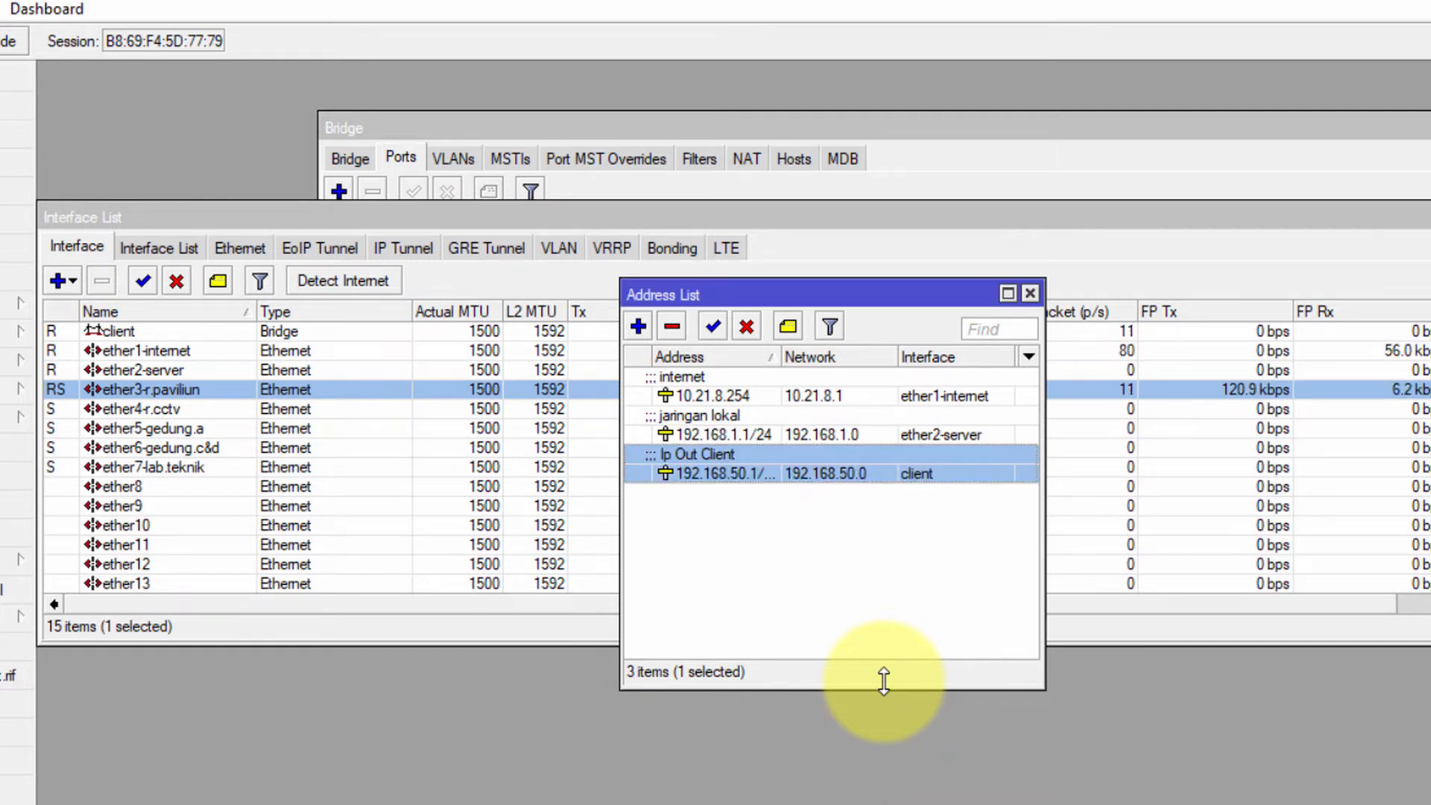
{"action": "left_click", "coordinate": [722, 416]}
{"action": "left_click", "coordinate": [738, 474]}
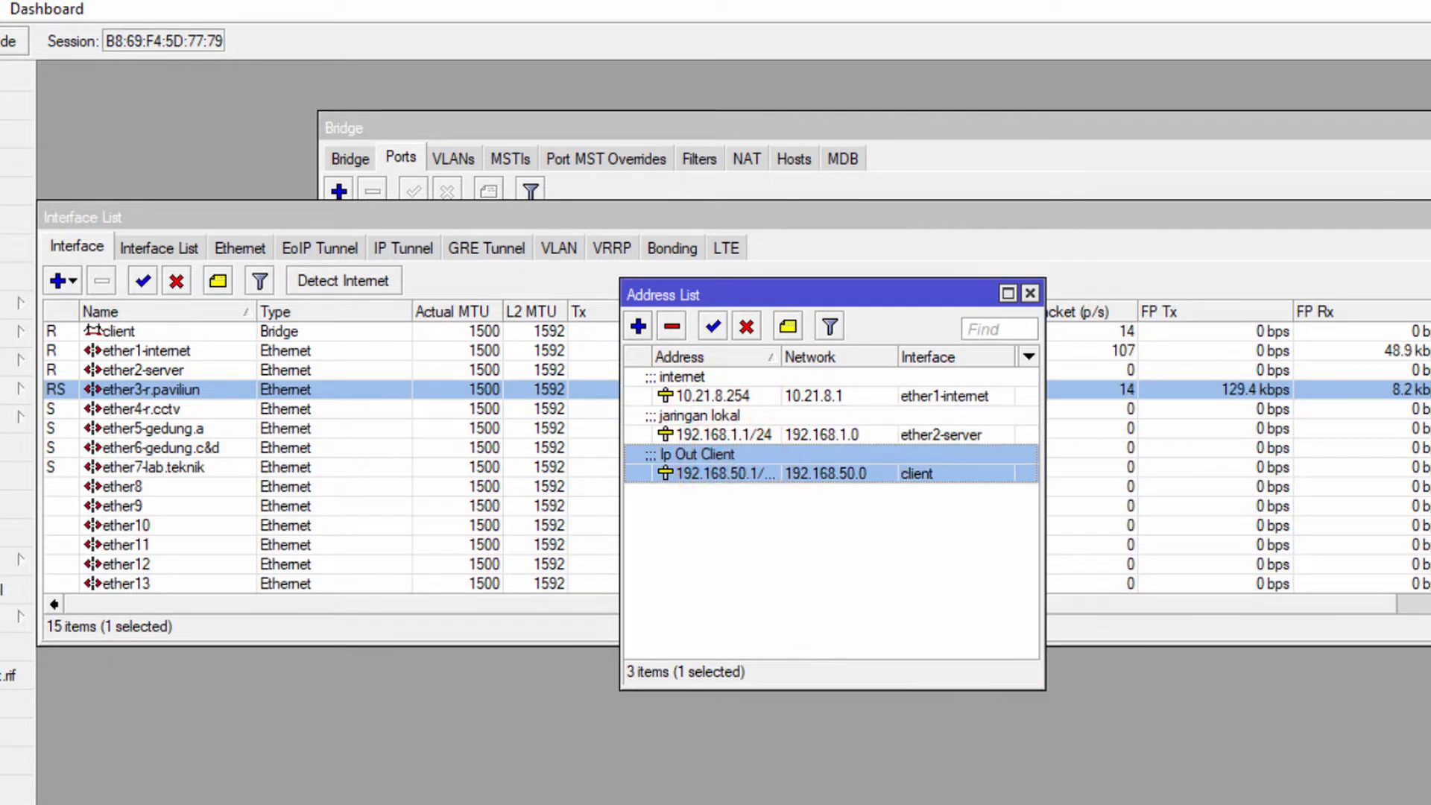
Open the IP > DHCP Server list and select dhcp-Lokal on ether2-server
{"action": "left_click", "coordinate": [11, 305]}
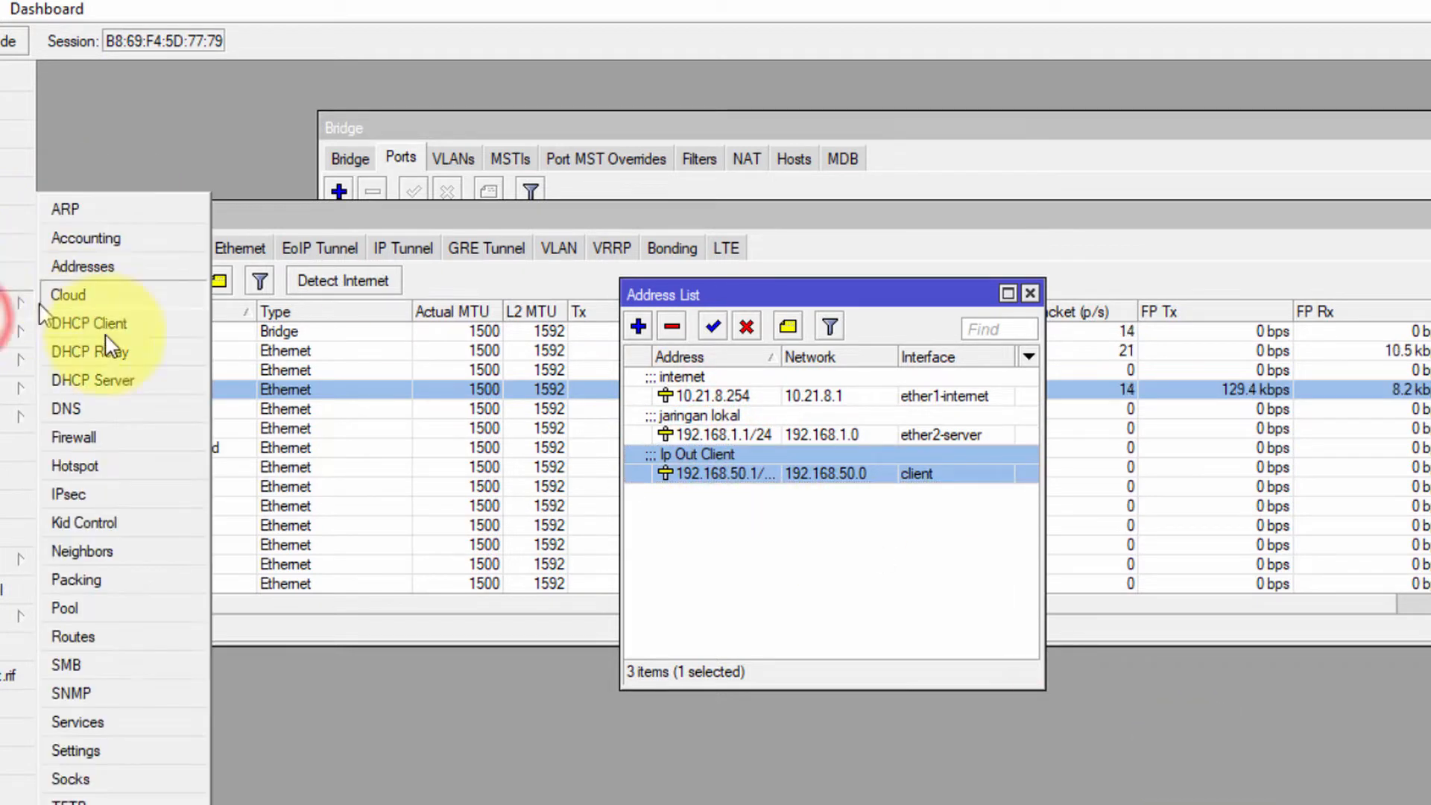
{"action": "left_click", "coordinate": [111, 384]}
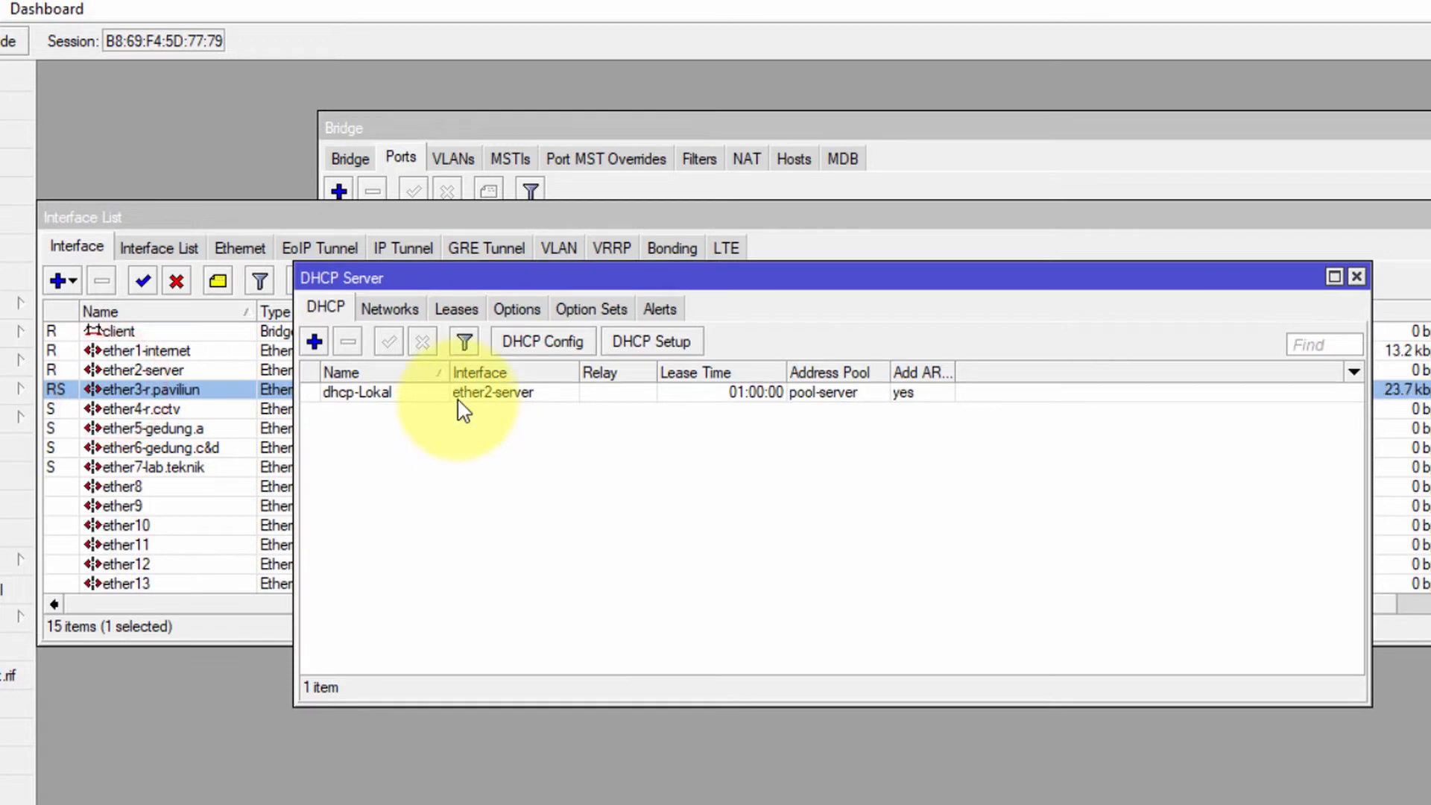
{"action": "left_click", "coordinate": [457, 395]}
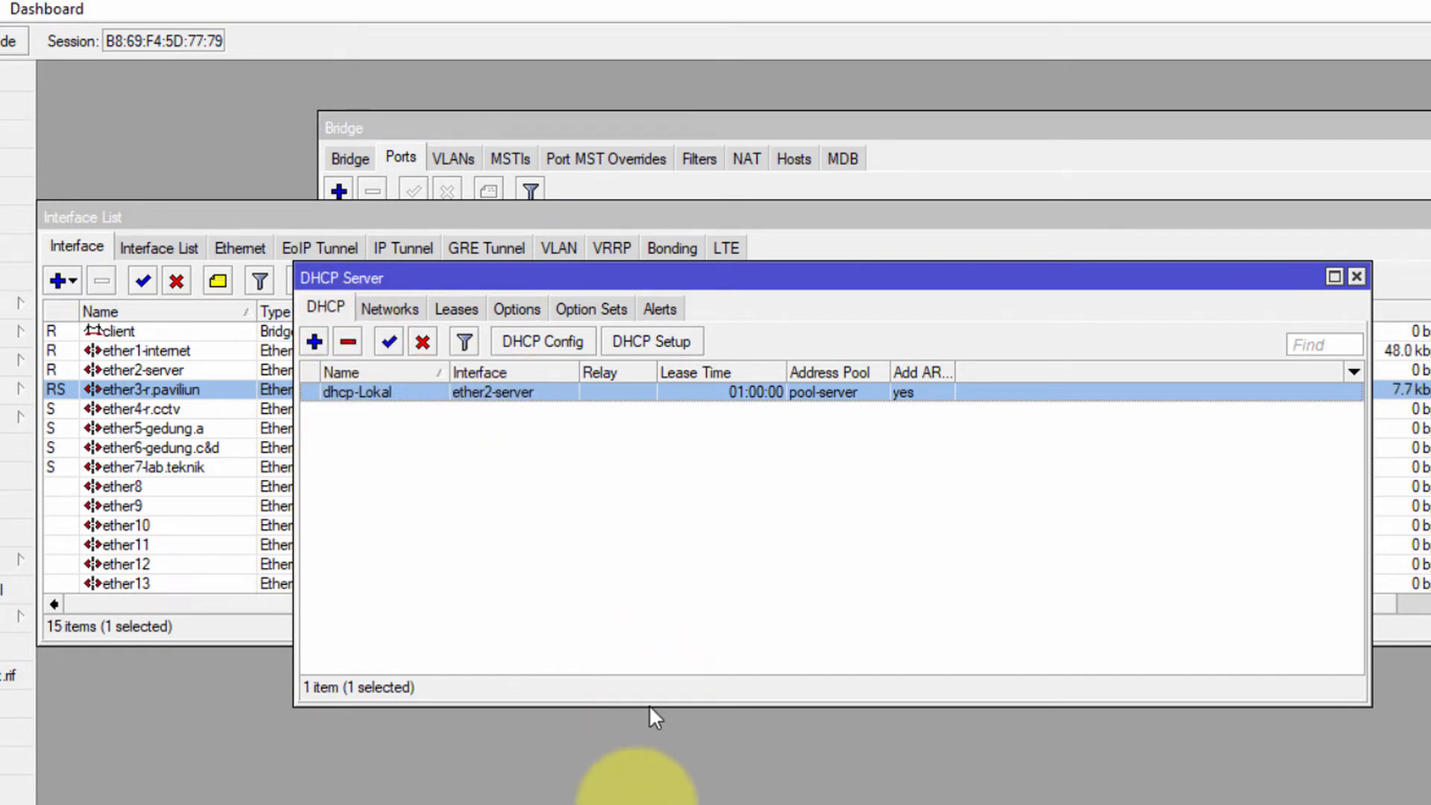
{"action": "left_click", "coordinate": [646, 804]}
Type the note 'ether 2 tetep static mas.. jd dhcp saya hapus..' and start a new line
{"action": "type", "text": "e"}
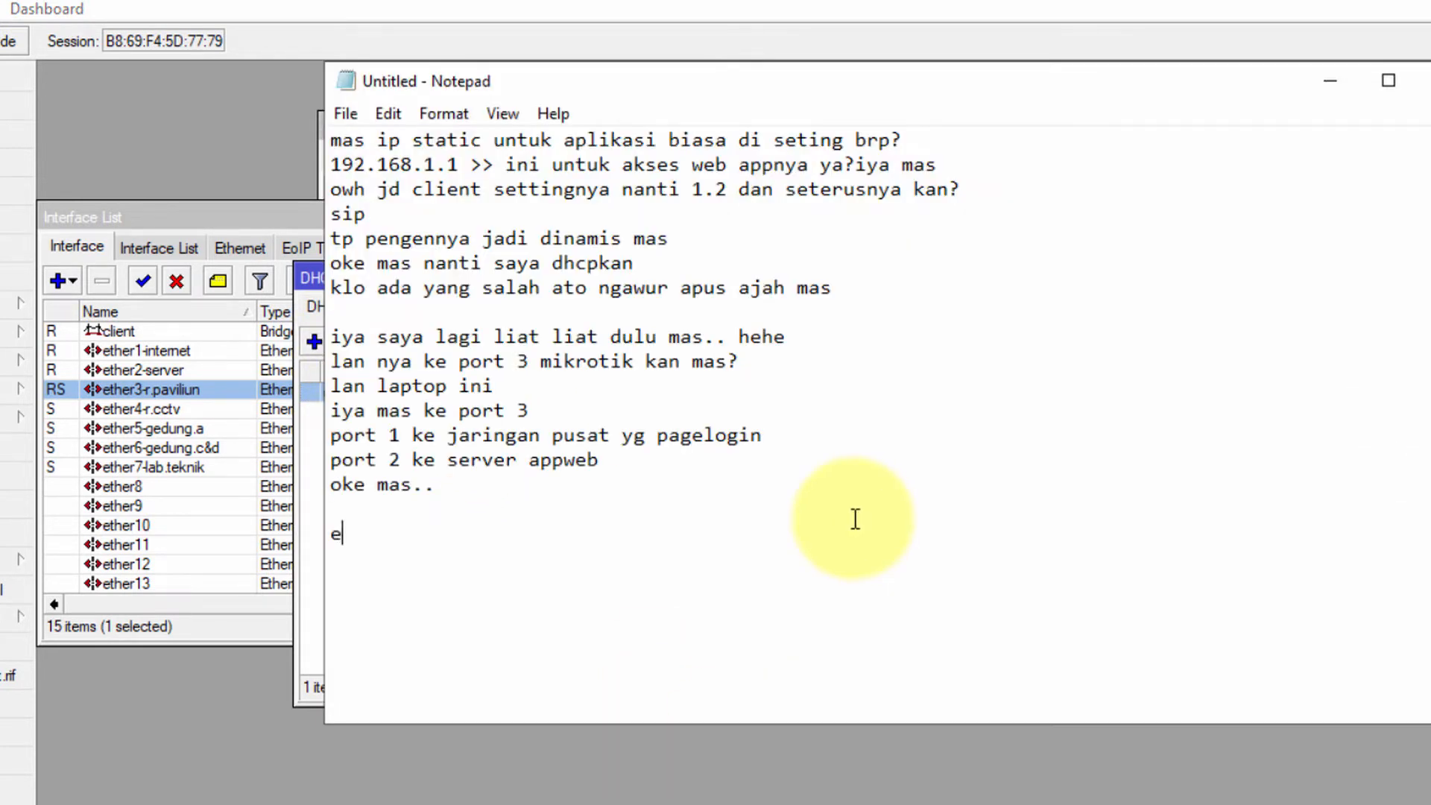
{"action": "type", "text": "ther 2 tetep static mas.. jd dhcp"}
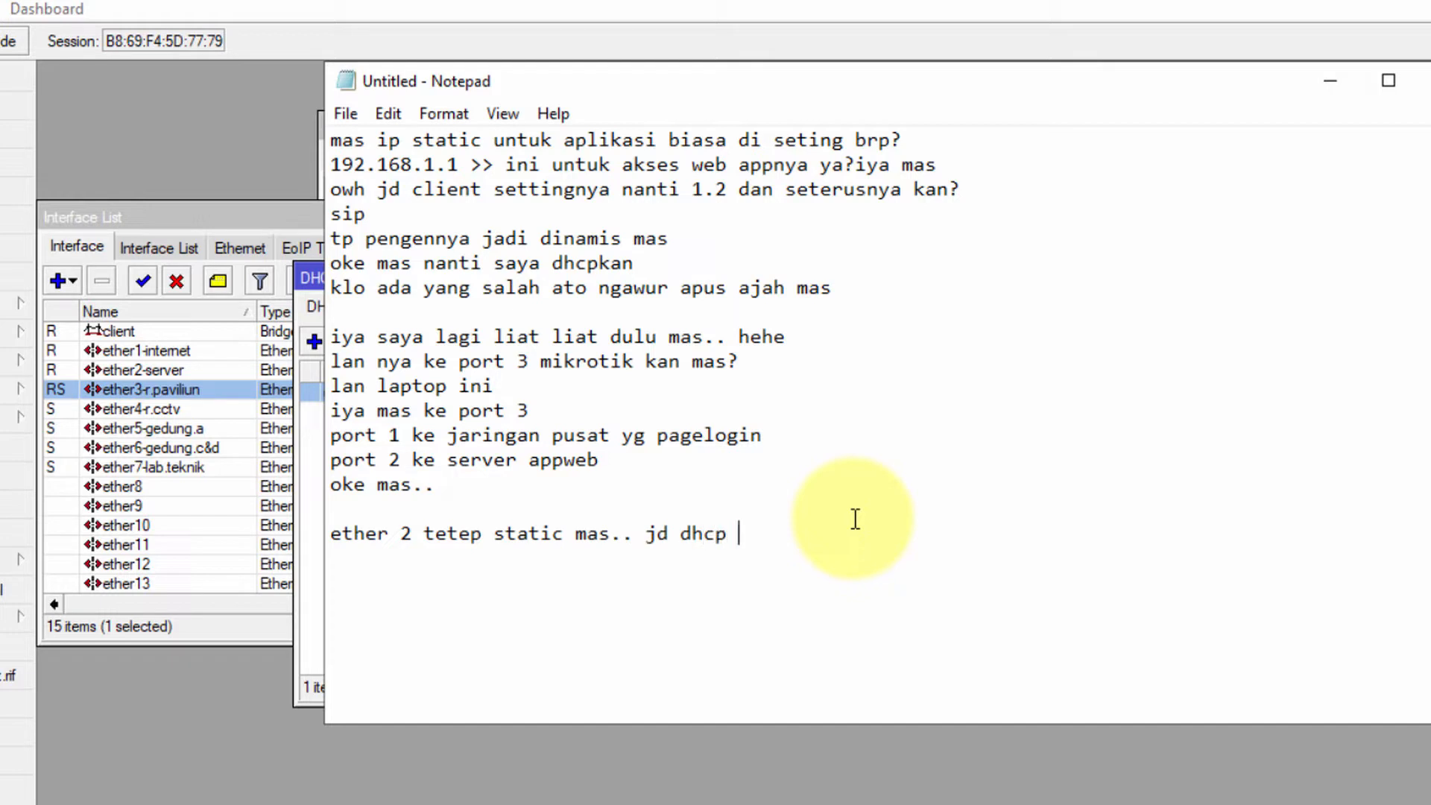
{"action": "type", "text": "hapus.."}
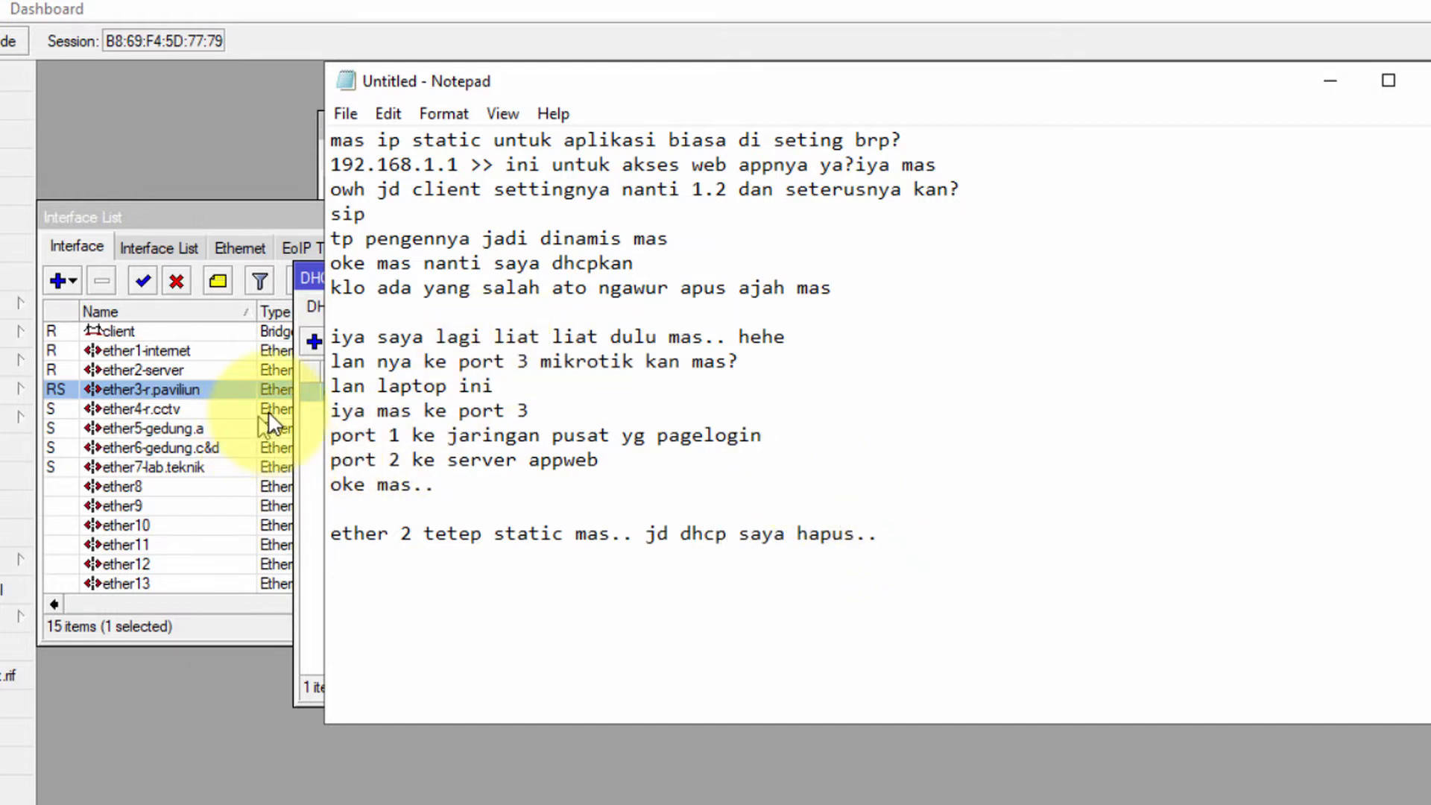
{"action": "key", "text": "Return"}
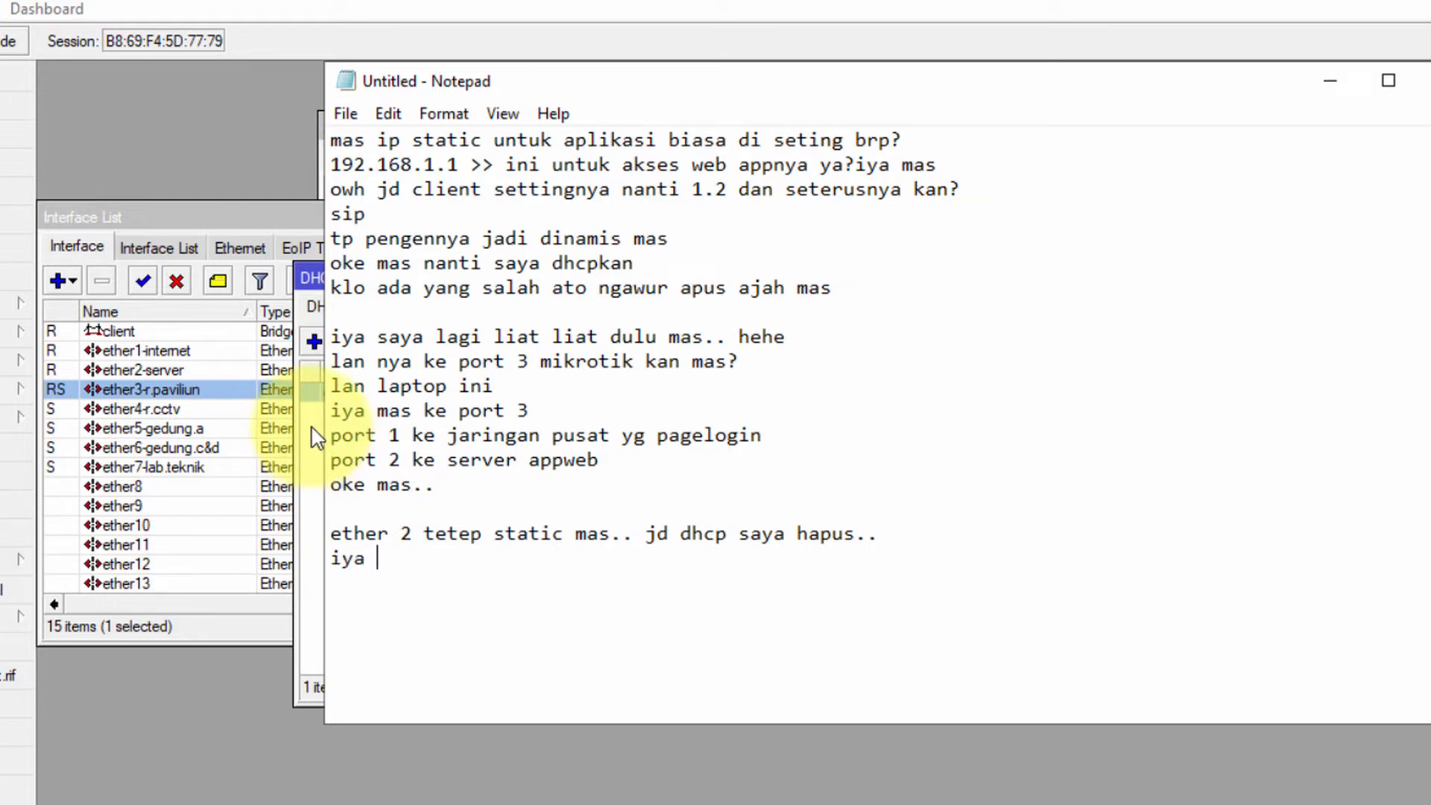
Disable the dhcp-Lokal server, then review the 192.168.1.0/24 DHCP network and current leases
{"action": "left_click", "coordinate": [315, 436]}
{"action": "left_click", "coordinate": [366, 394]}
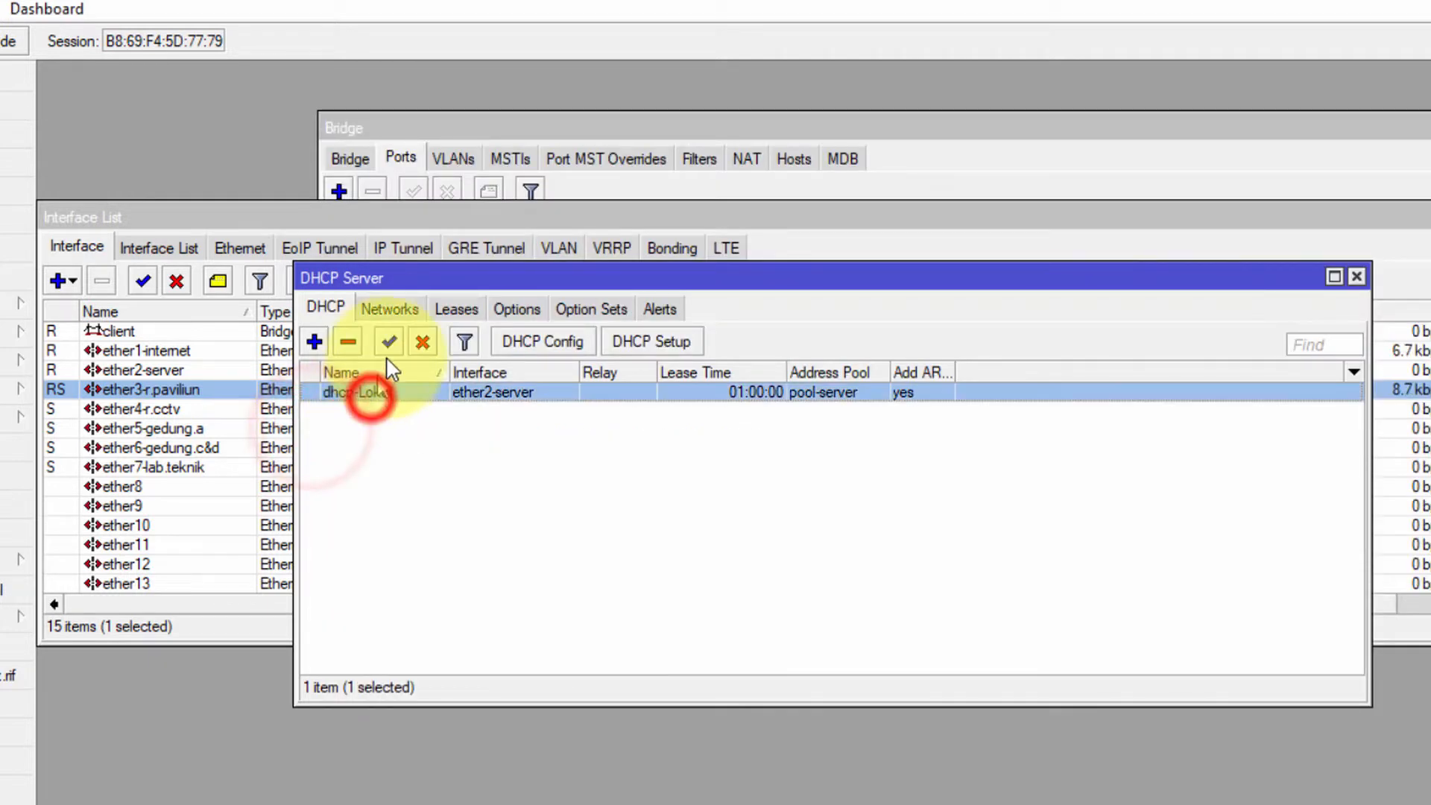
{"action": "left_click", "coordinate": [422, 341]}
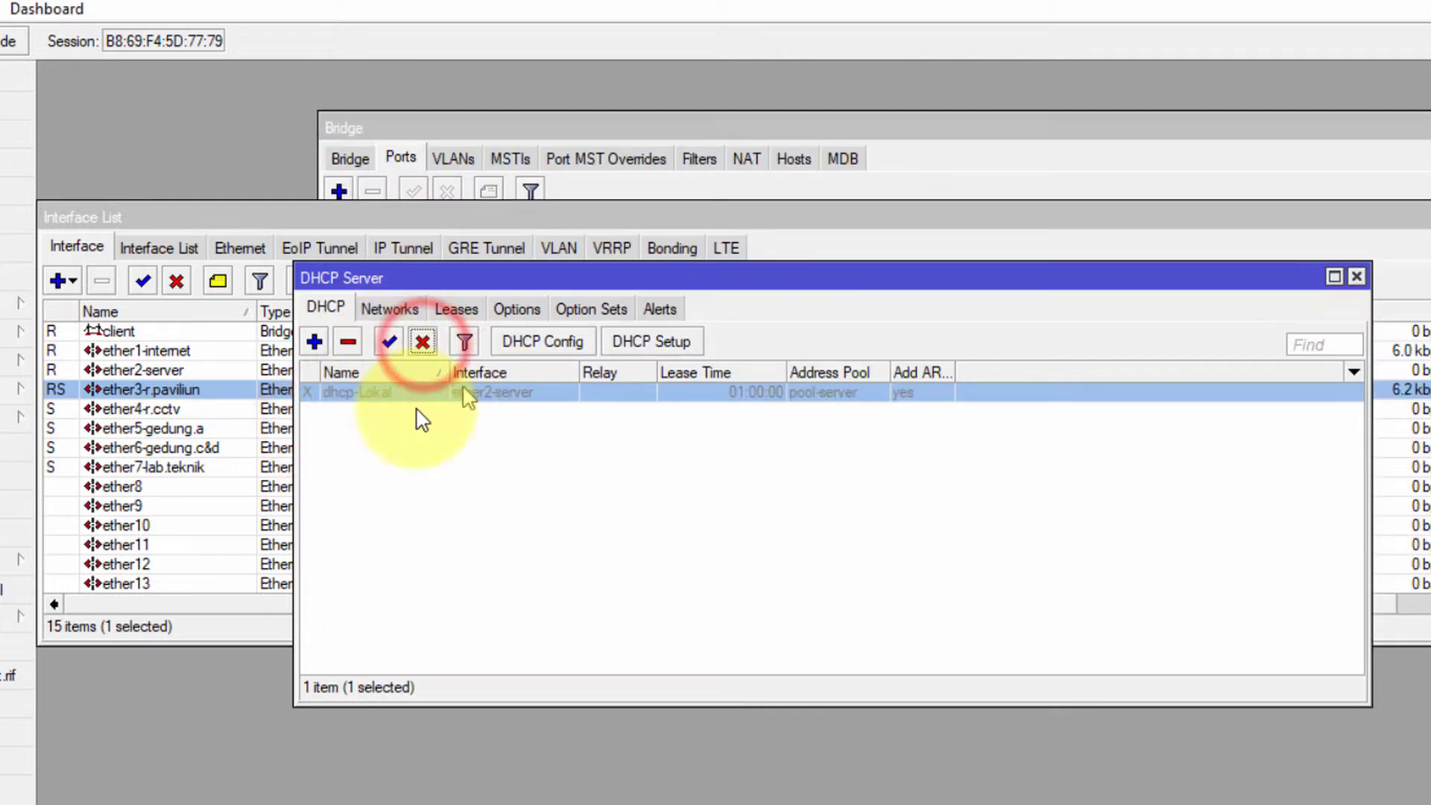
{"action": "left_click", "coordinate": [411, 313]}
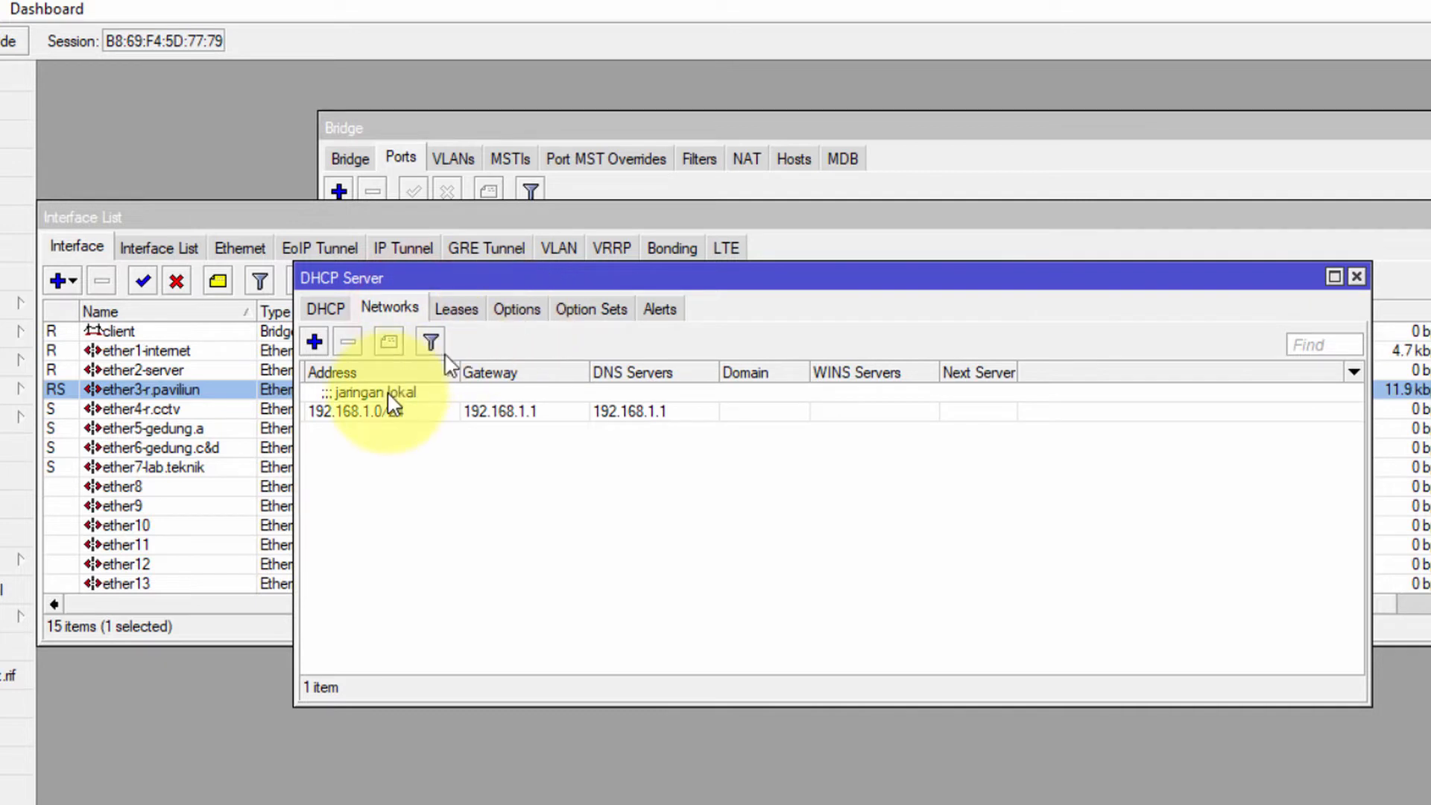
{"action": "left_click", "coordinate": [389, 412]}
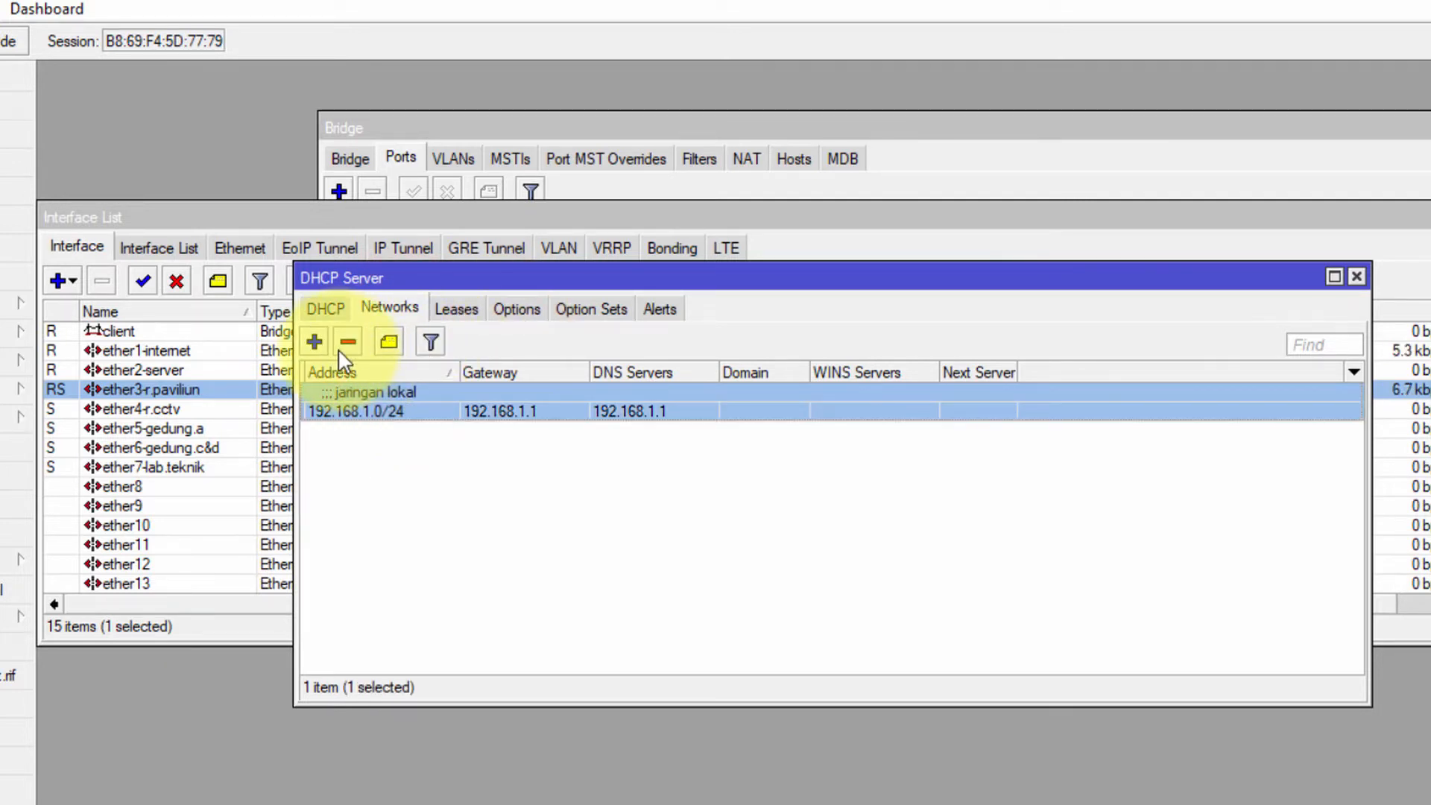
{"action": "left_click", "coordinate": [456, 309]}
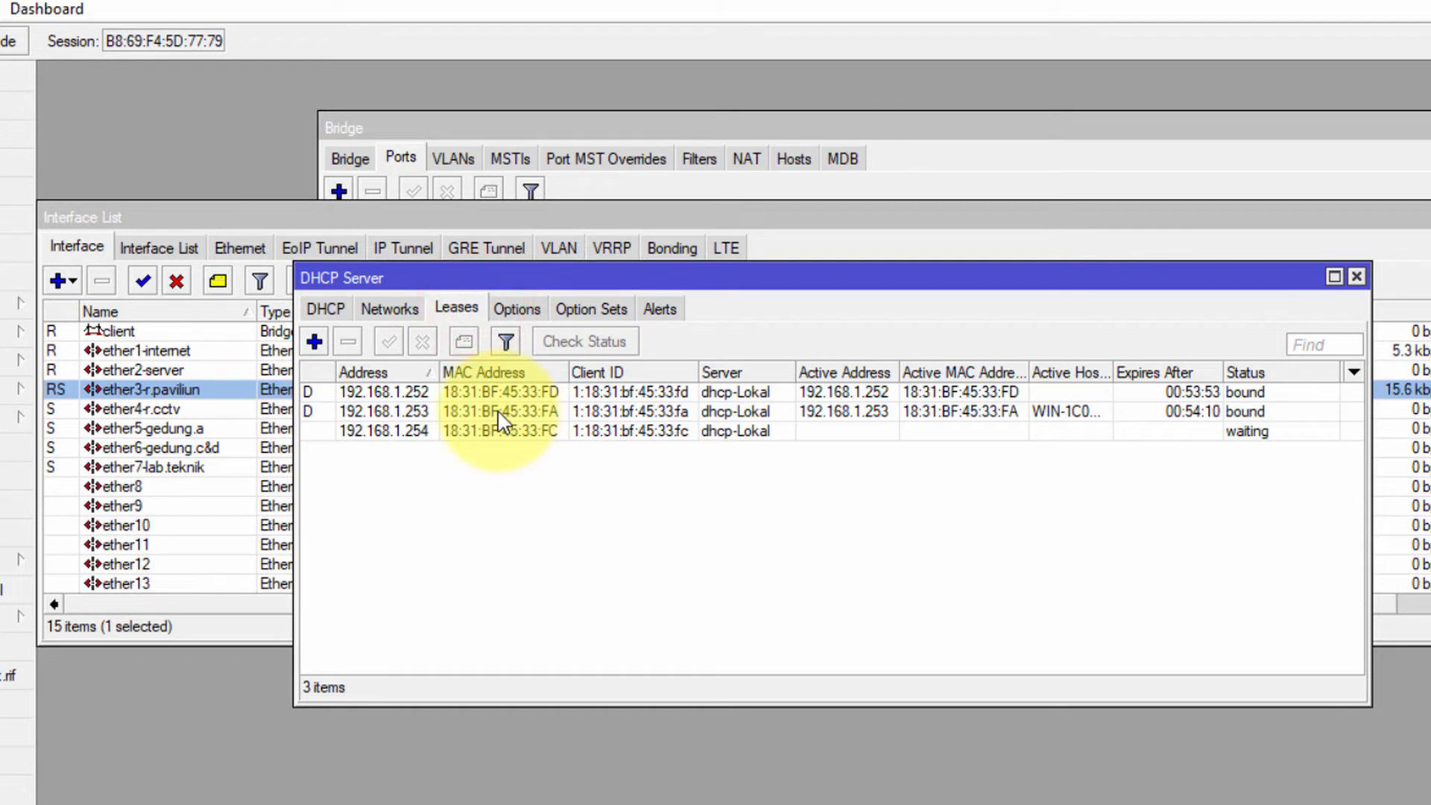
{"action": "left_click", "coordinate": [337, 305]}
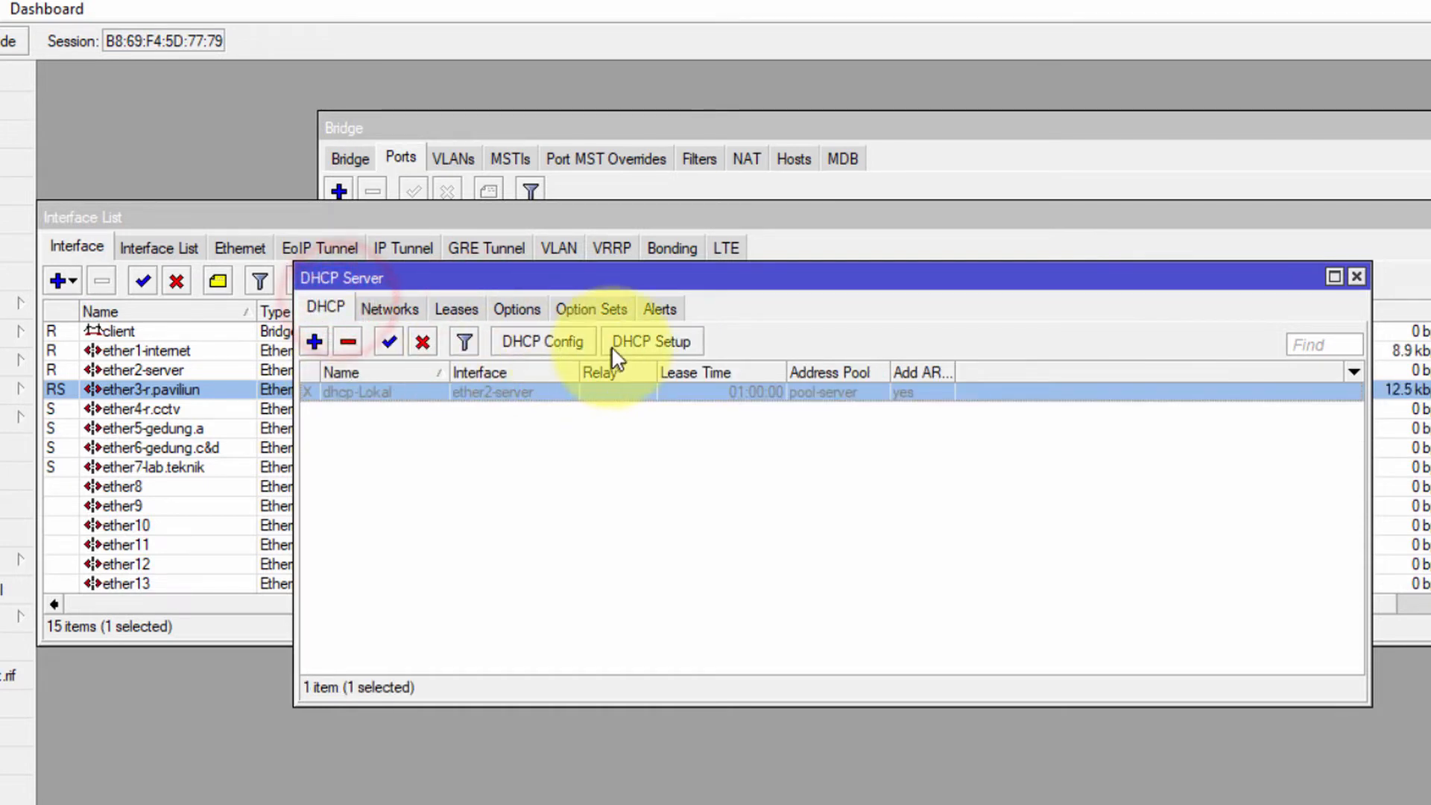
Run DHCP Setup on the client interface, accepting the address space, gateway 192.168.50.1 and pool
{"action": "left_click", "coordinate": [643, 345]}
{"action": "left_click", "coordinate": [906, 472]}
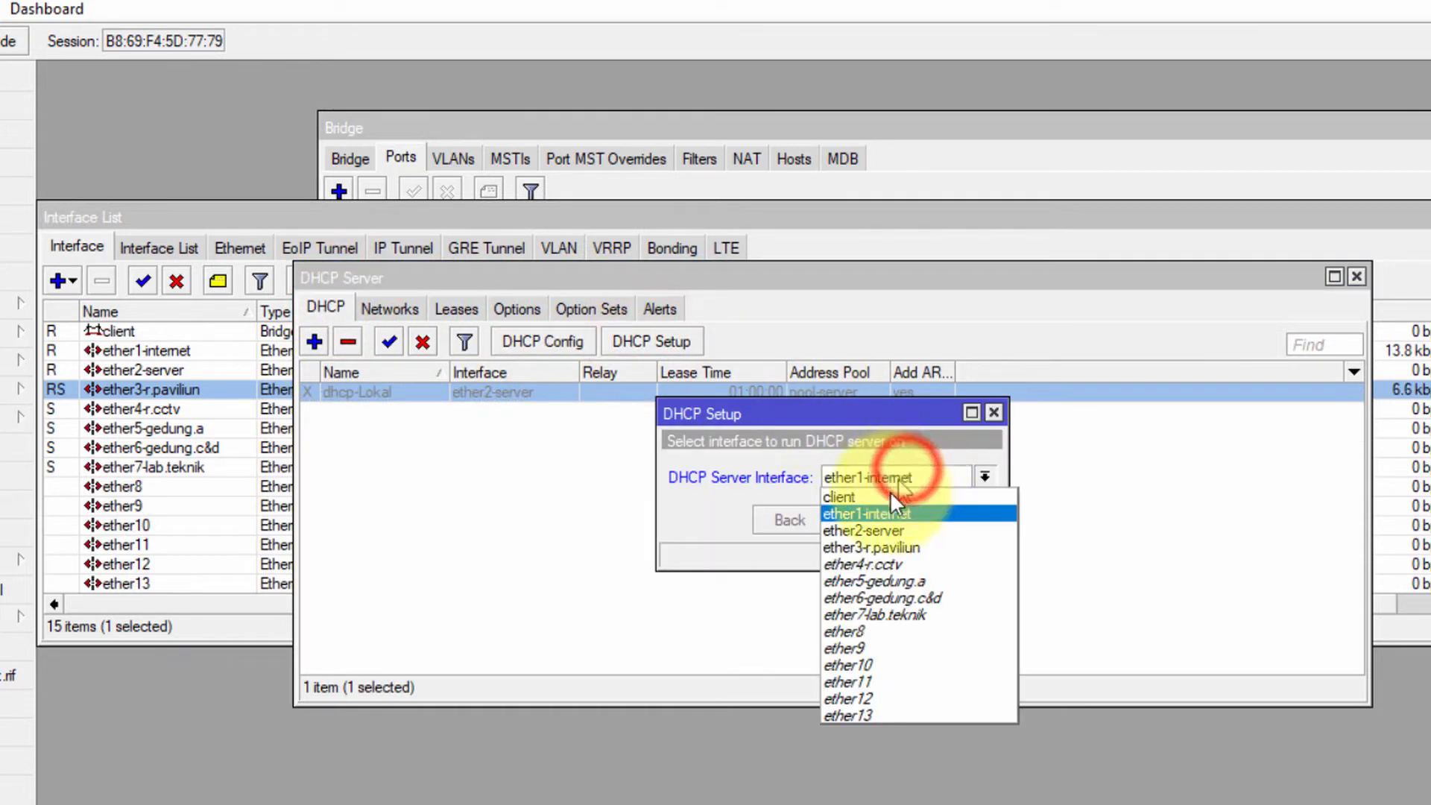
{"action": "left_click", "coordinate": [863, 496]}
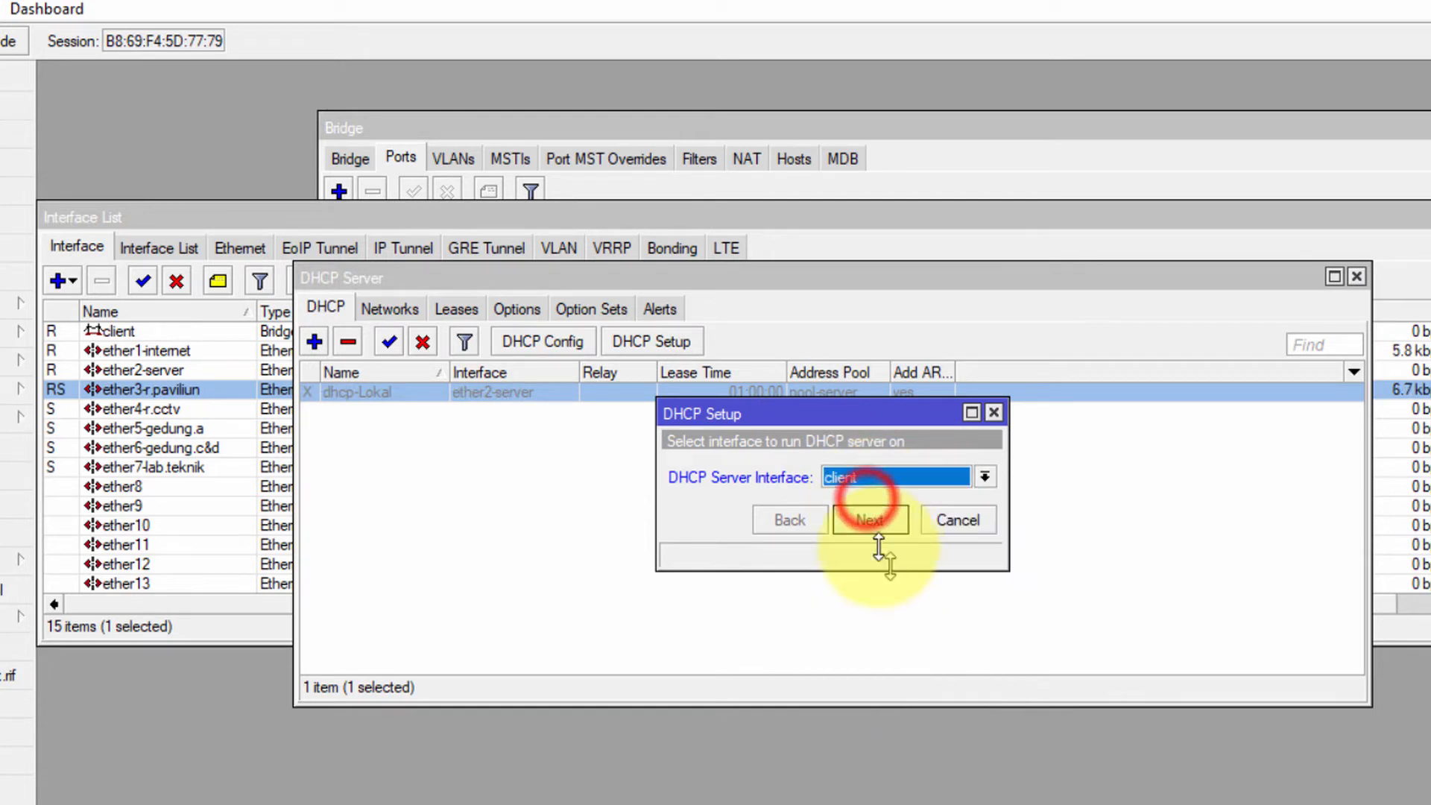
{"action": "left_click", "coordinate": [869, 520]}
{"action": "left_click", "coordinate": [887, 521]}
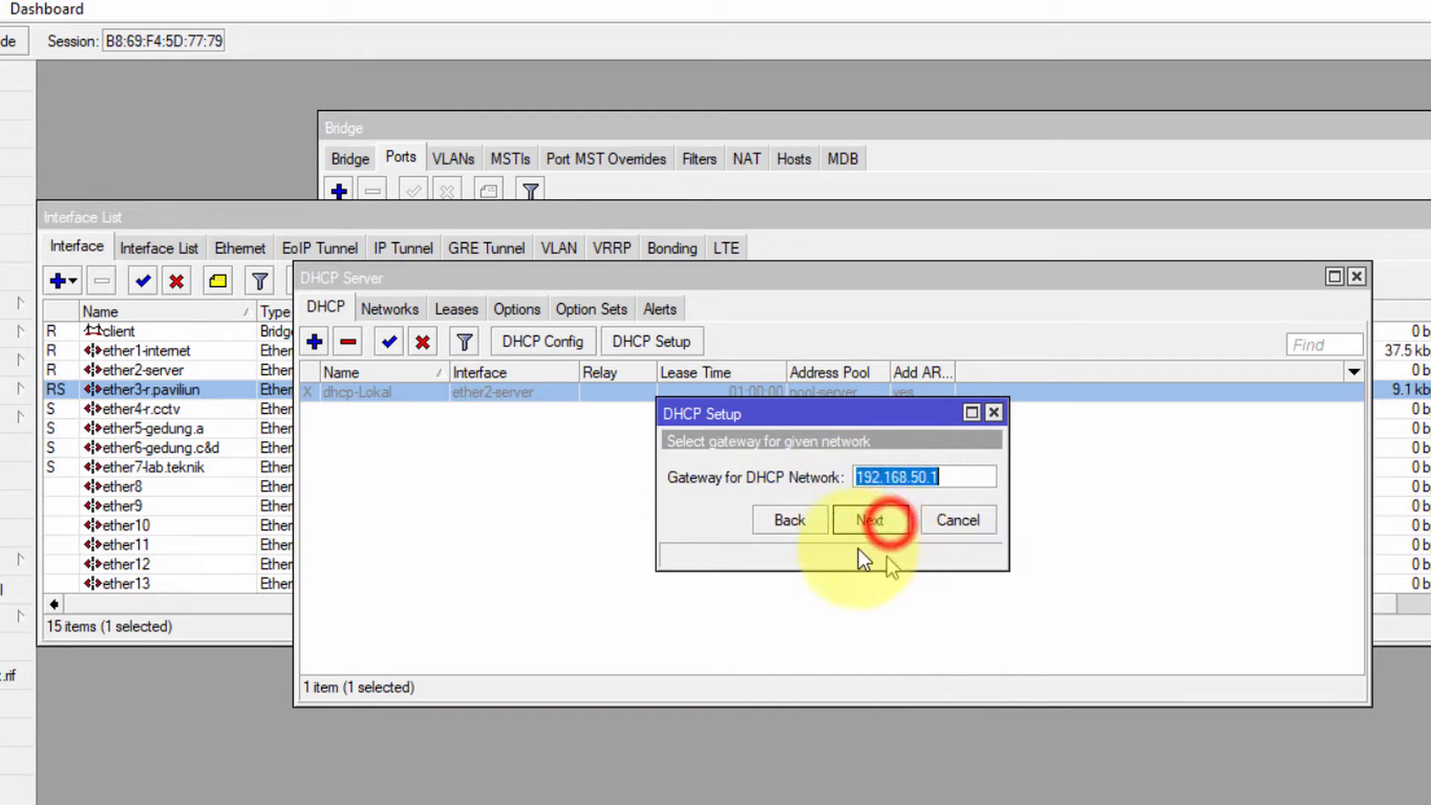
{"action": "left_click", "coordinate": [864, 517]}
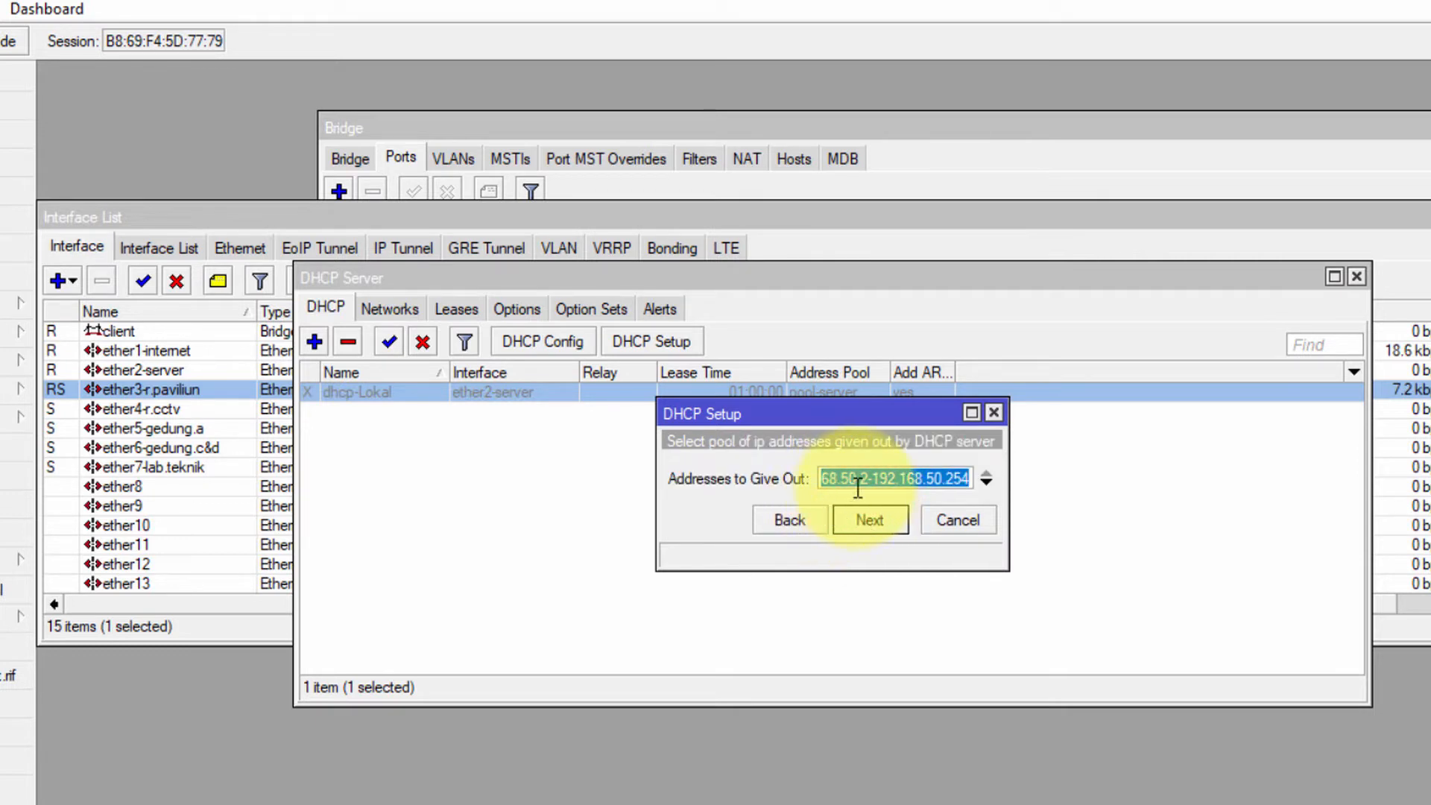
{"action": "left_click", "coordinate": [866, 520]}
Set the DNS server to 192.168.50.1 and lease time to 2d 00:10:00, completing the setup
{"action": "left_click_drag", "start_coordinate": [858, 477], "coordinate": [675, 483]}
{"action": "type", "text": "192.168.50.1"}
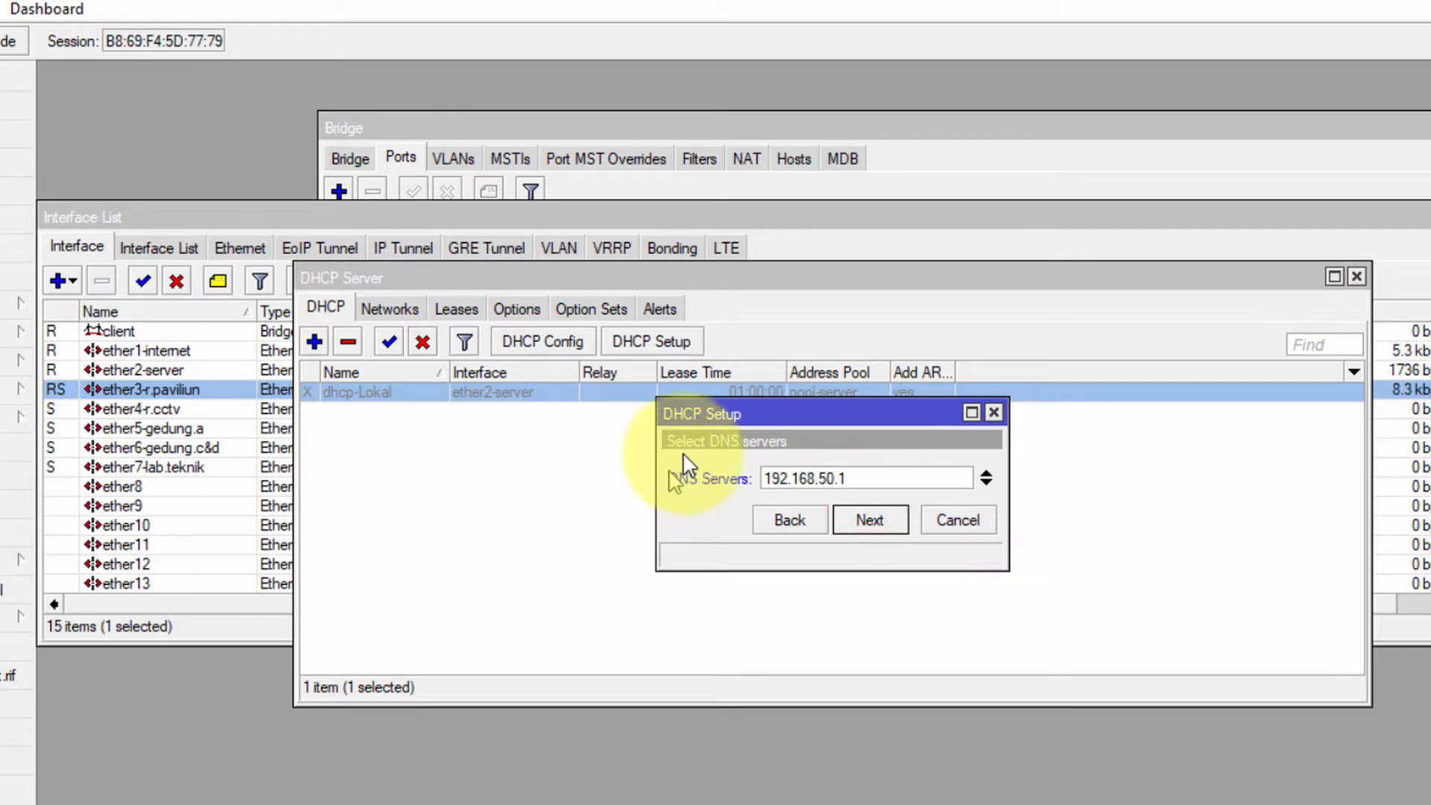
{"action": "left_click", "coordinate": [861, 520]}
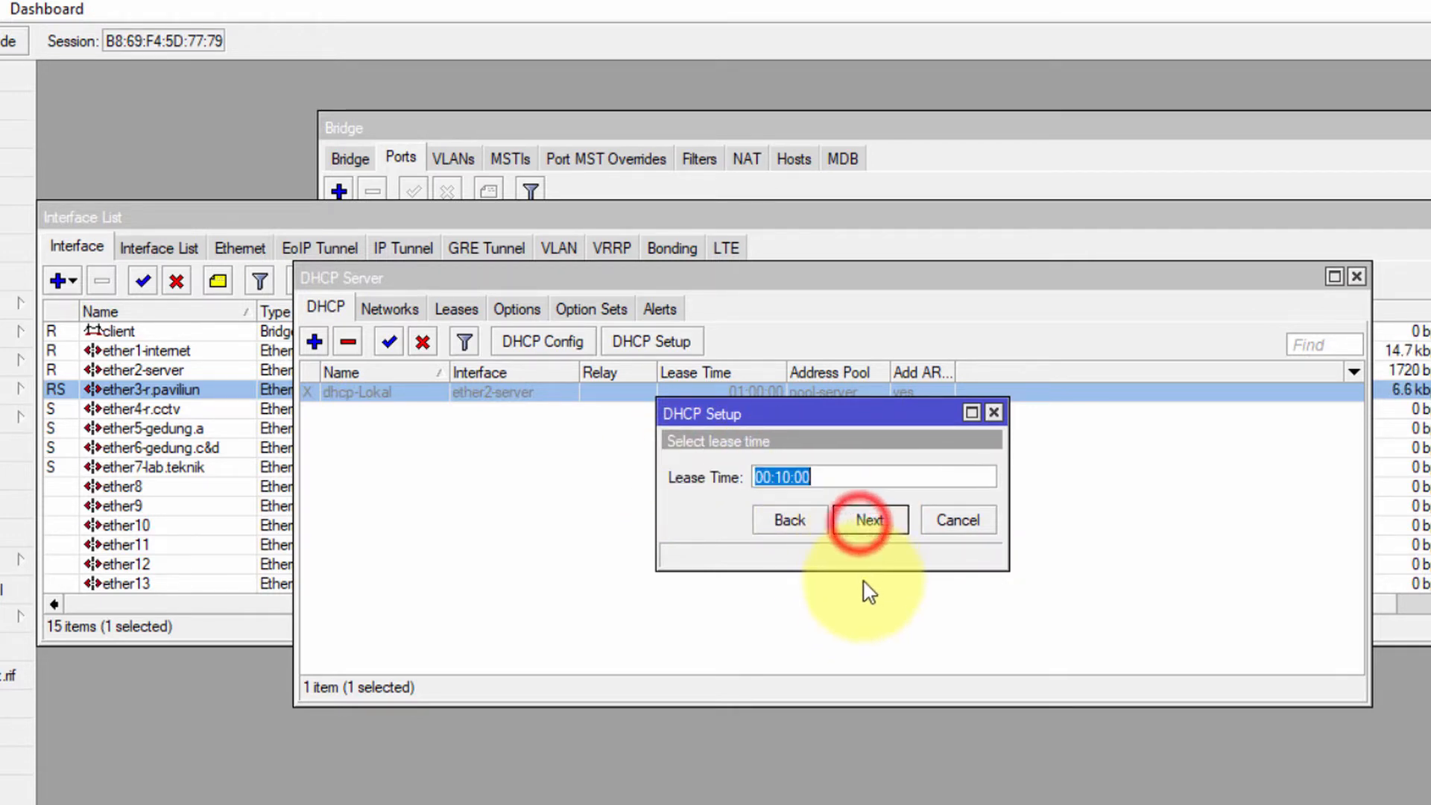
{"action": "left_click", "coordinate": [775, 476]}
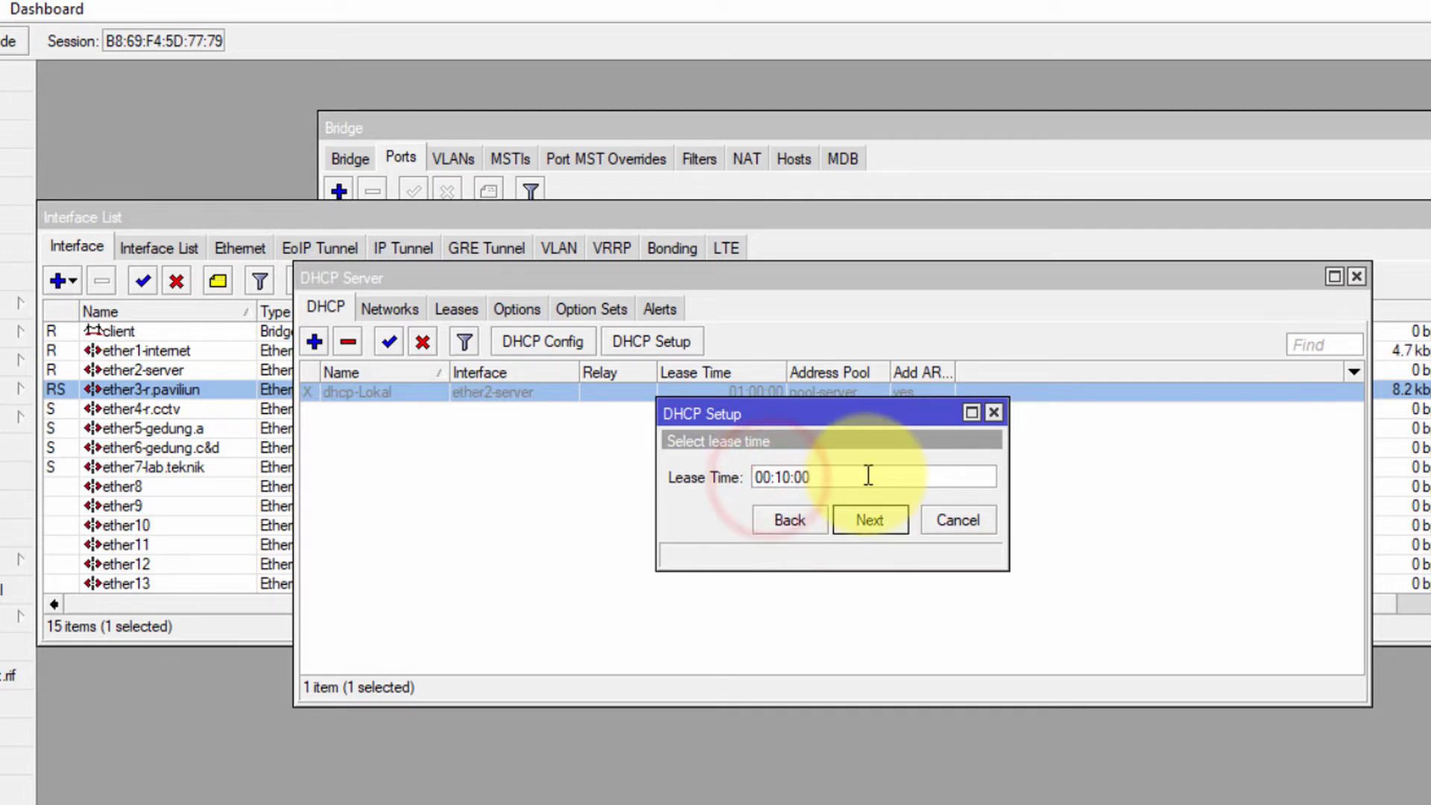
{"action": "type", "text": "2d"}
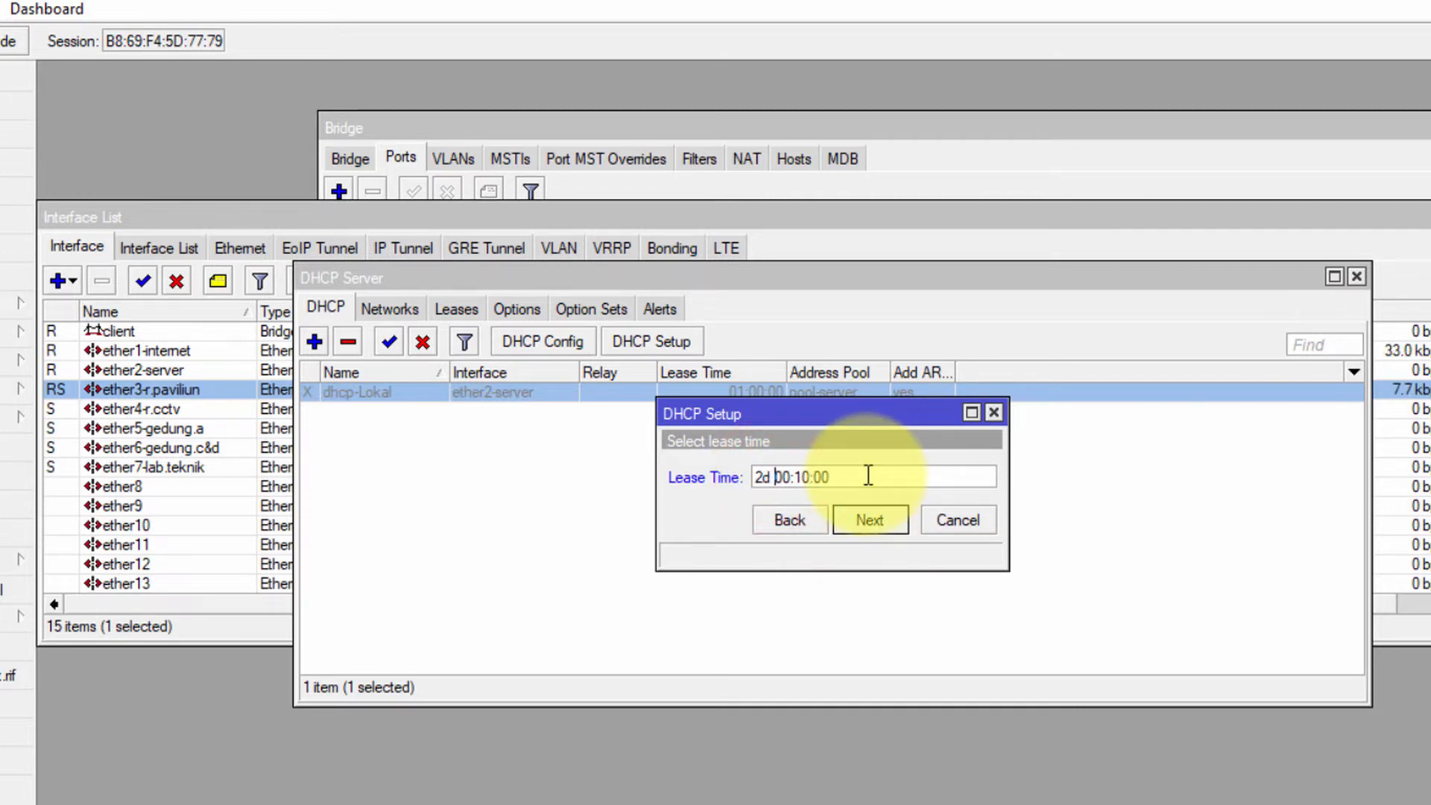
{"action": "left_click", "coordinate": [869, 520]}
{"action": "left_click", "coordinate": [842, 477]}
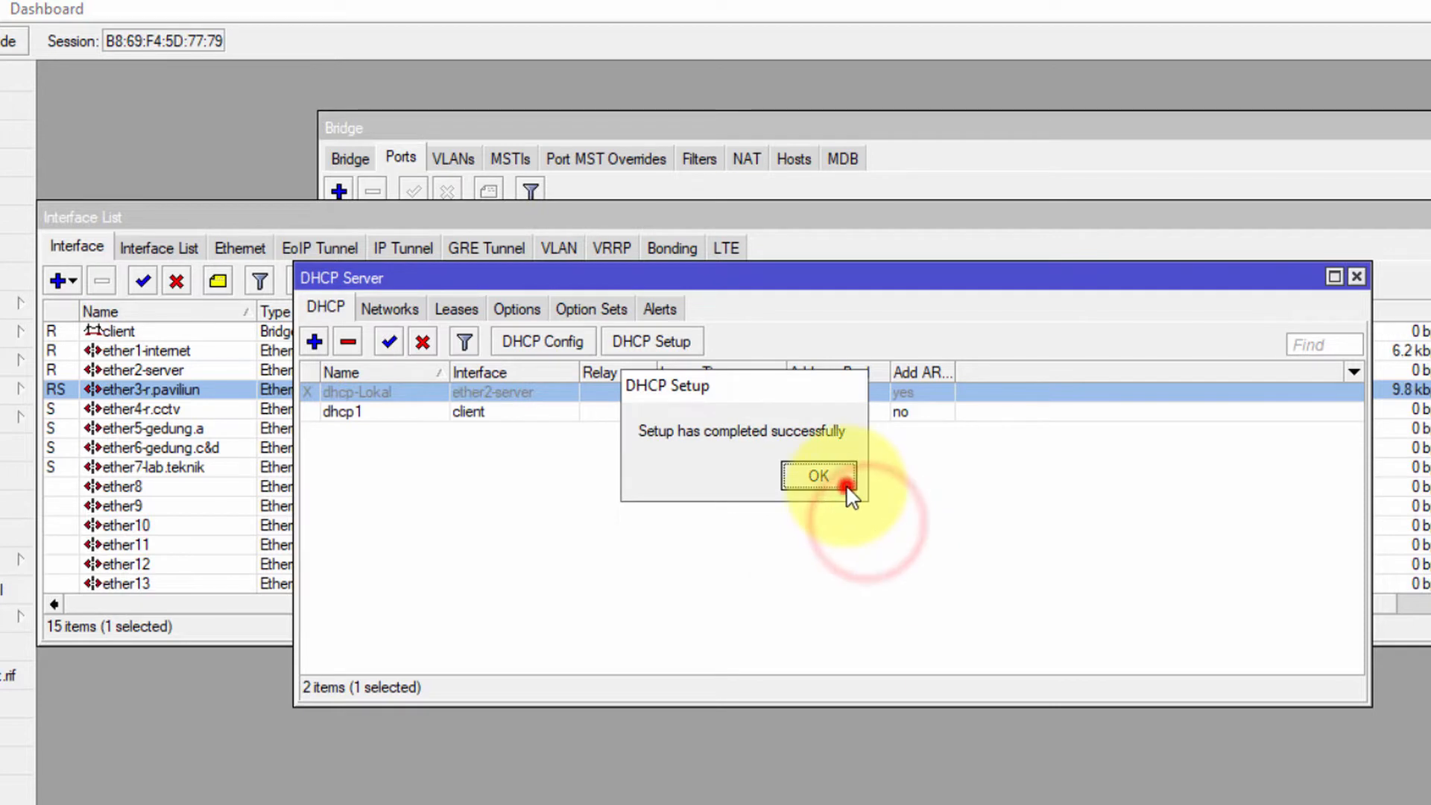
Enable Allow Remote Requests and remove the 10.21.8.1 DNS server, then close the DHCP Server list
{"action": "left_click", "coordinate": [4, 293]}
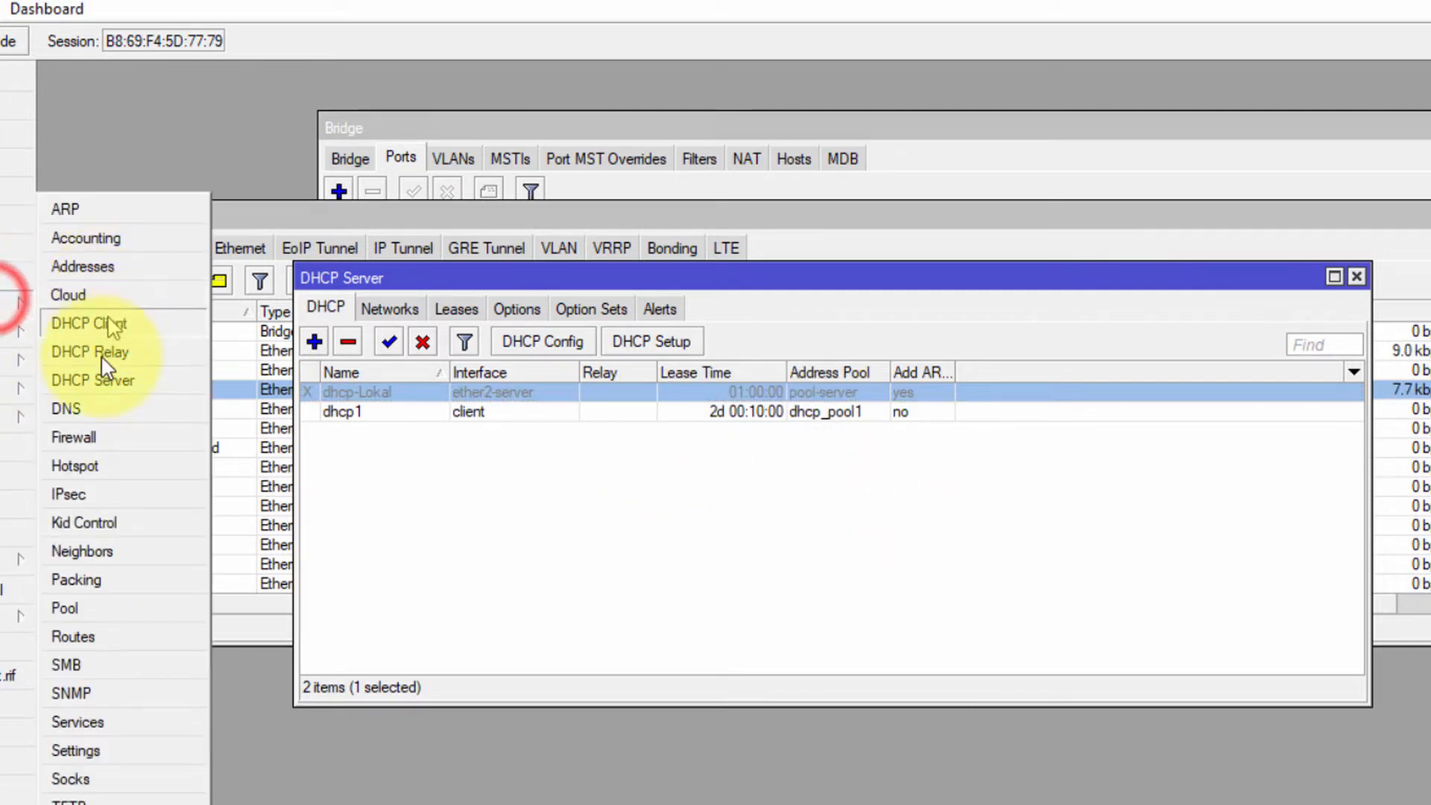
{"action": "left_click", "coordinate": [93, 408]}
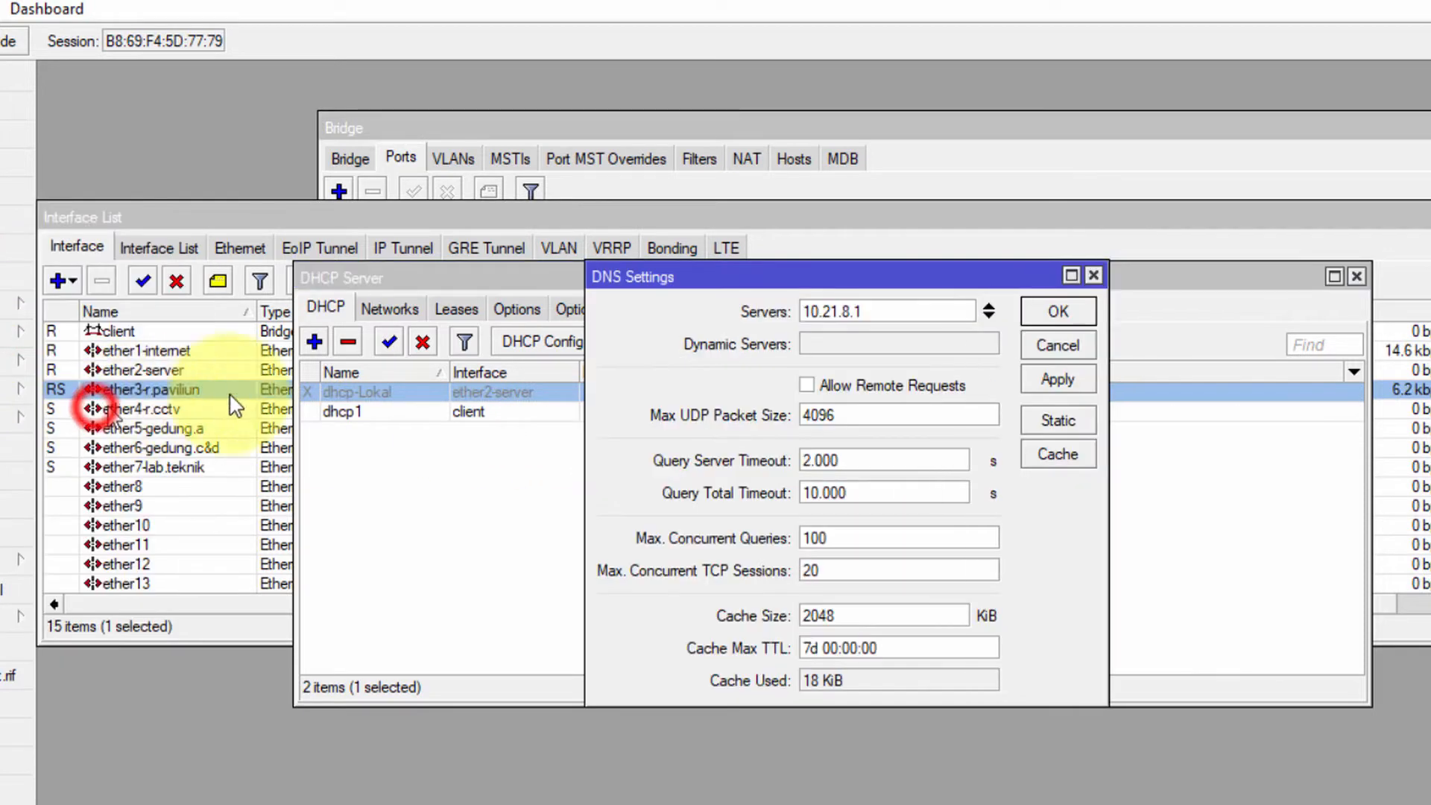
{"action": "left_click", "coordinate": [846, 386]}
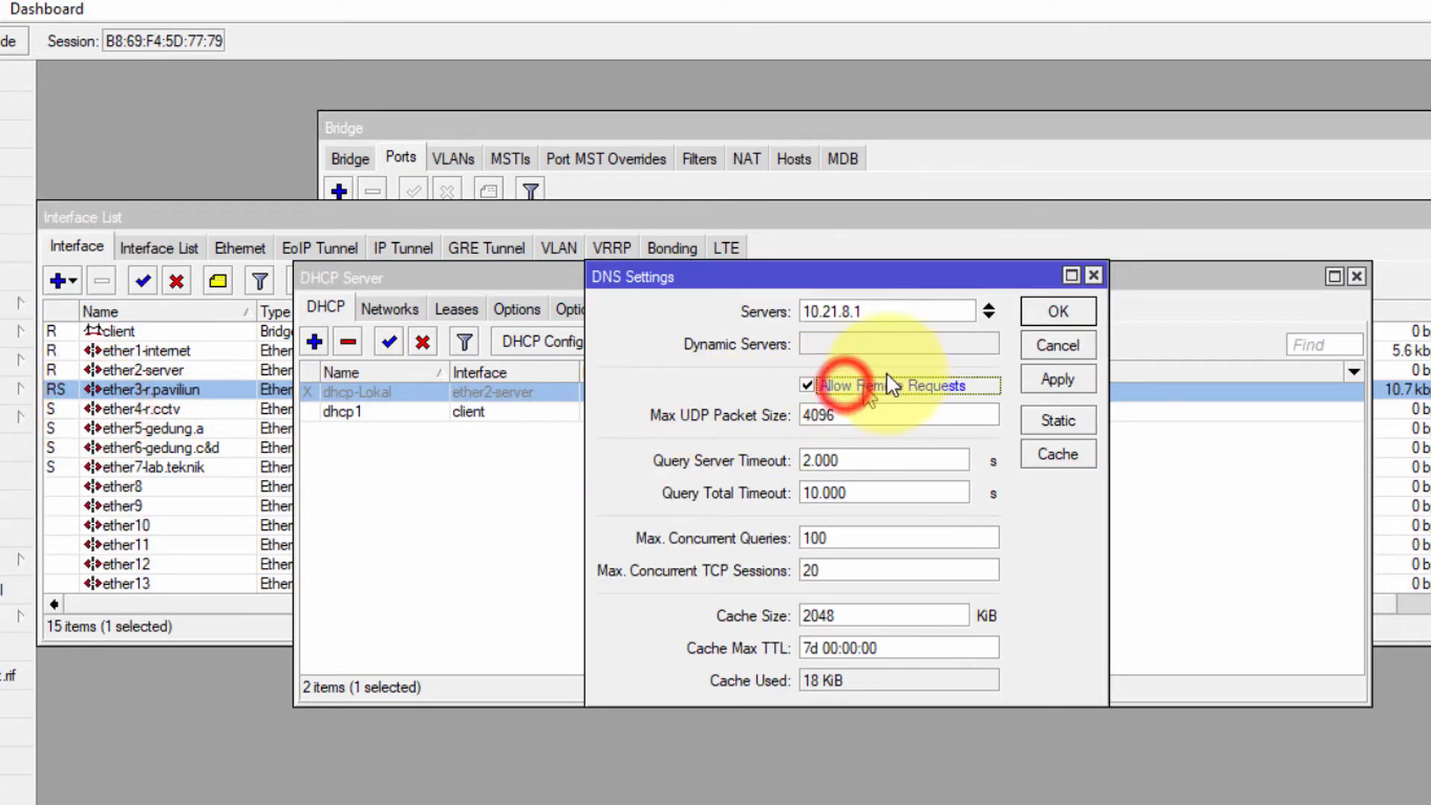
{"action": "left_click", "coordinate": [988, 309]}
{"action": "left_click", "coordinate": [1079, 377]}
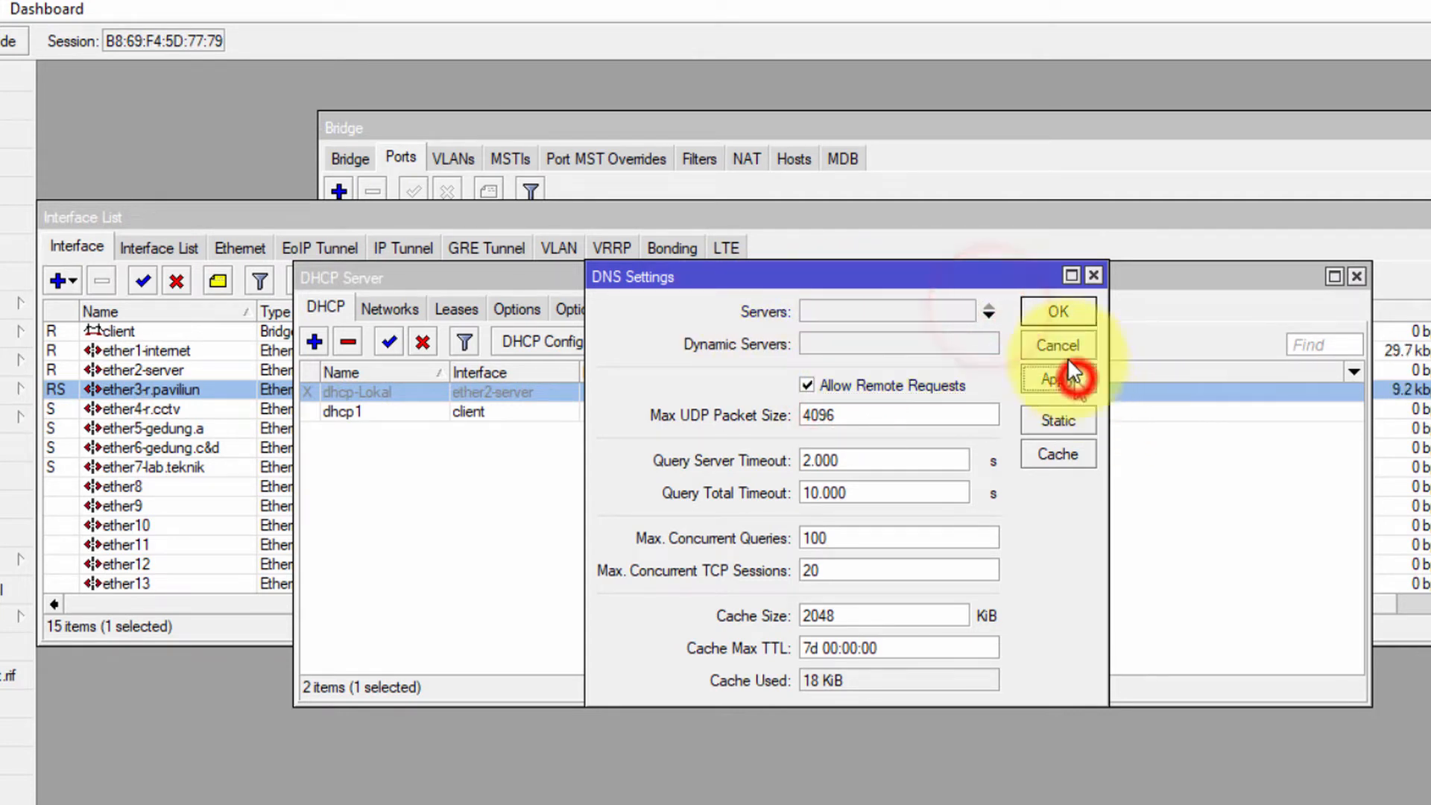
{"action": "left_click", "coordinate": [1057, 317]}
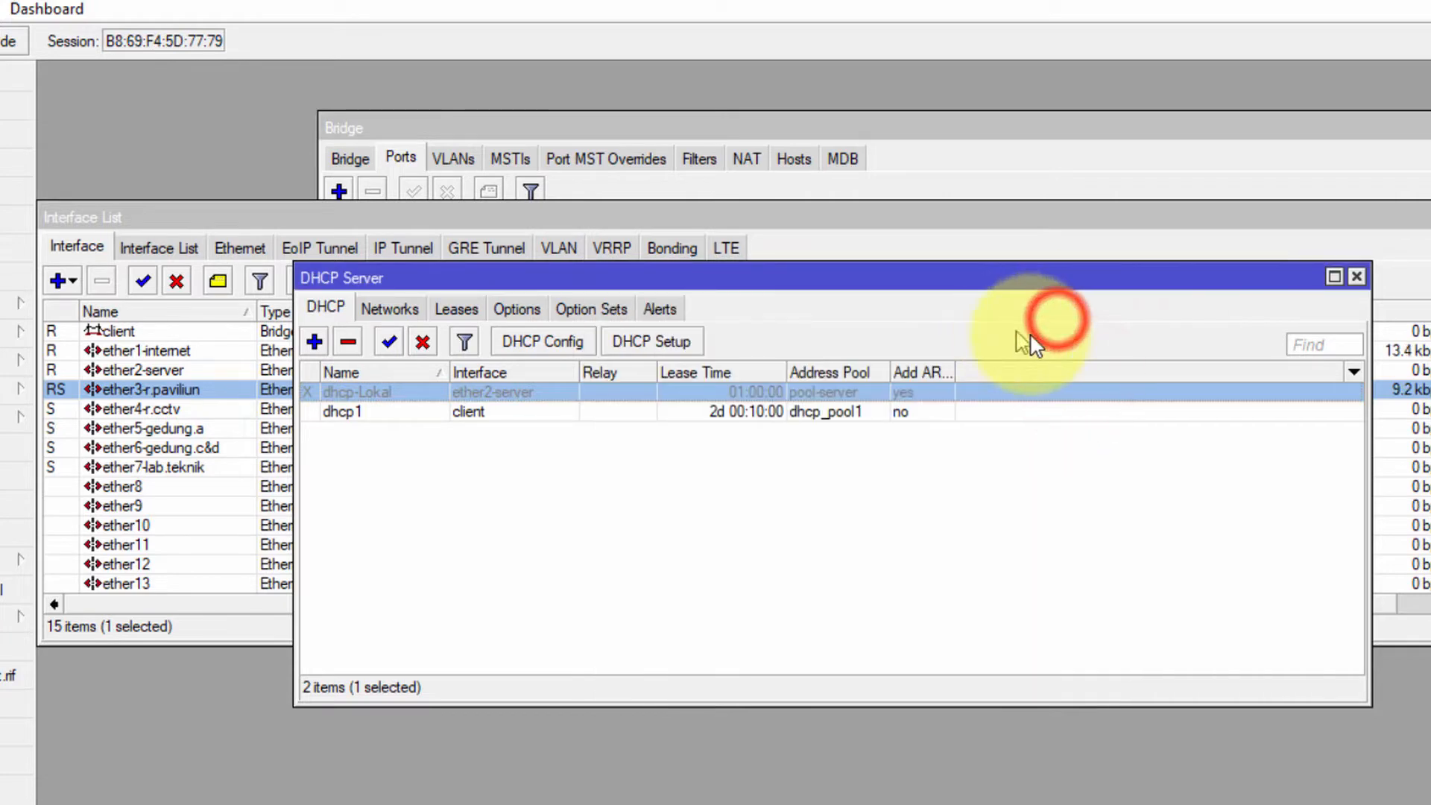
{"action": "left_click", "coordinate": [1356, 276]}
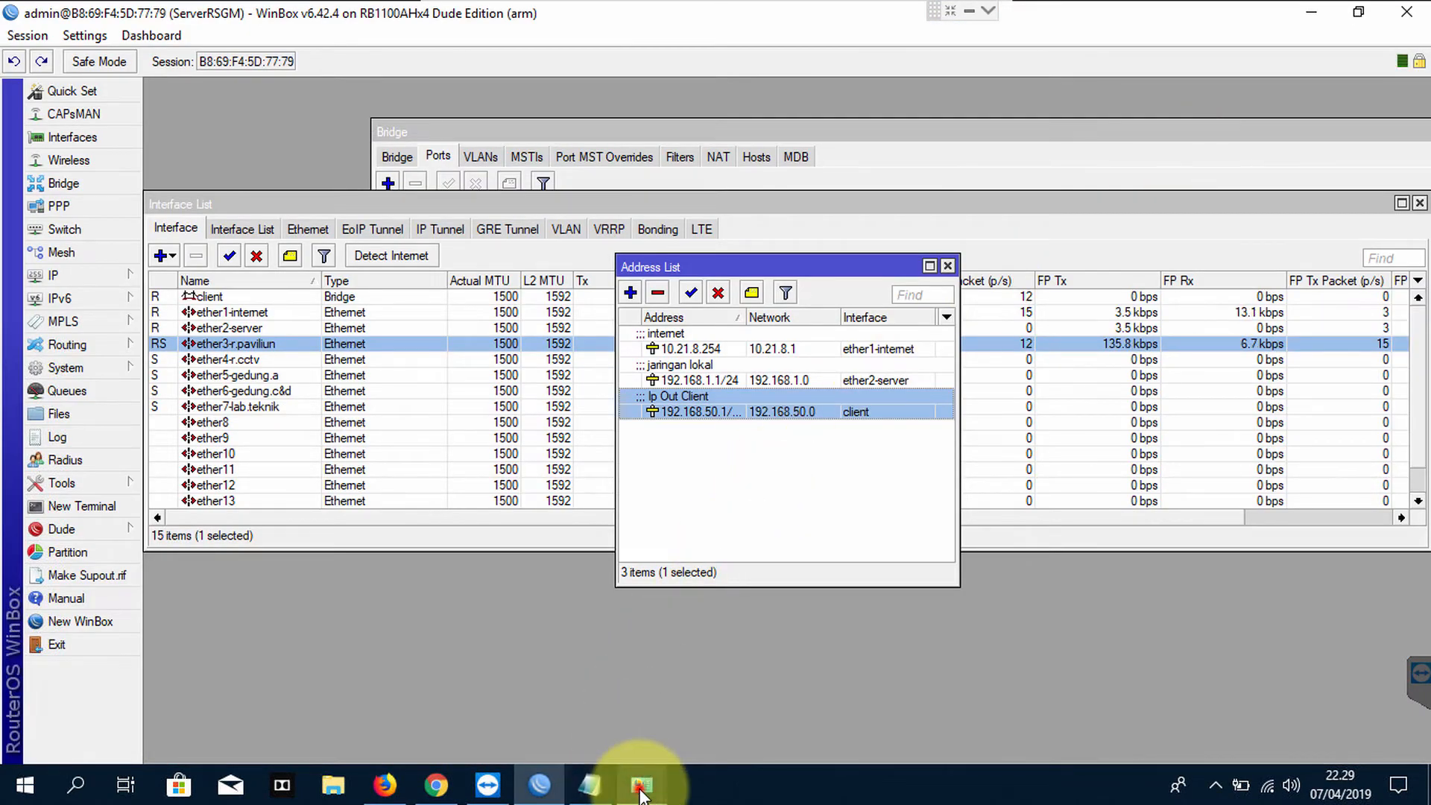
Set the Ethernet adapter's IPv4 to obtain IP and DNS automatically, declining network discovery
{"action": "mouse_move", "coordinate": [641, 786]}
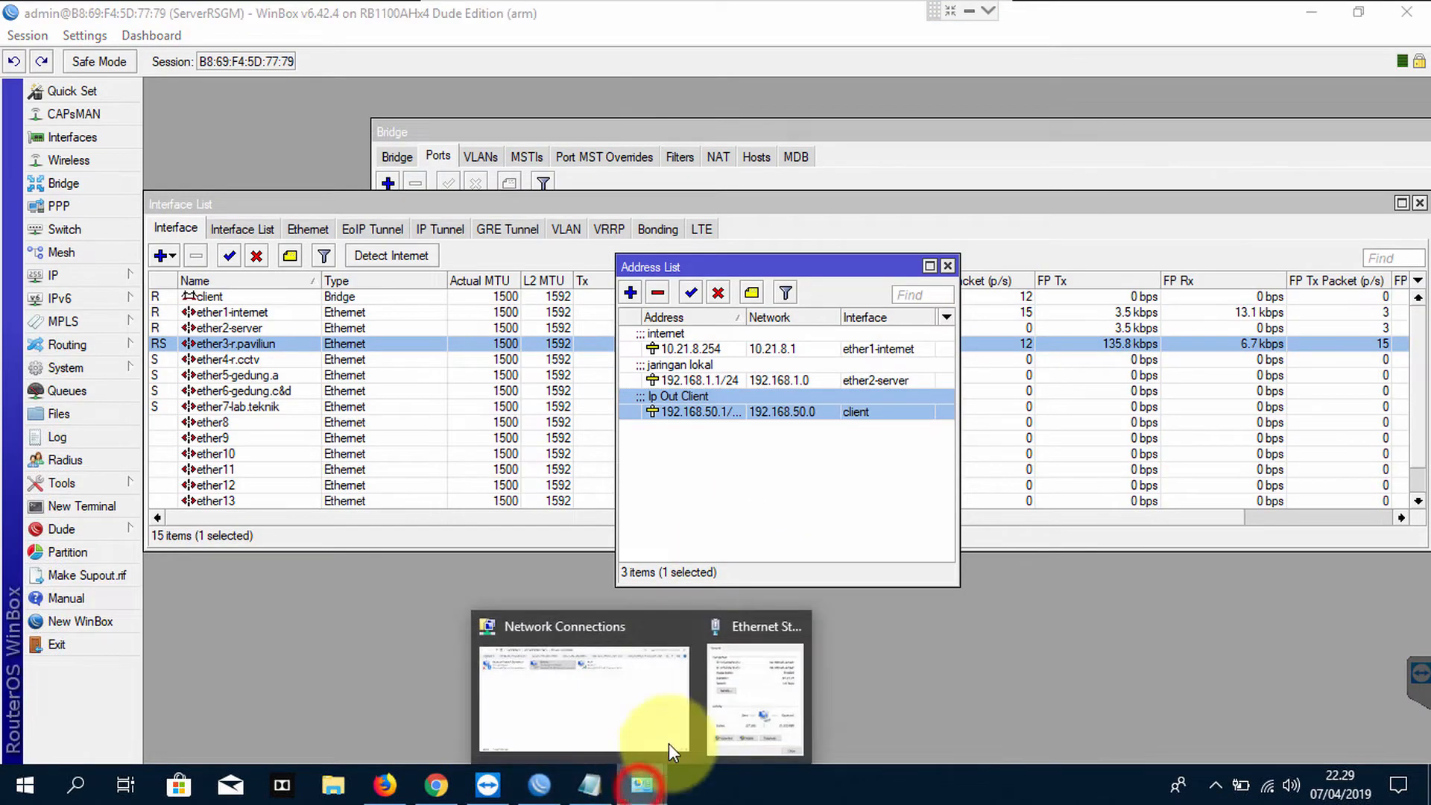
{"action": "left_click", "coordinate": [738, 686]}
{"action": "left_click", "coordinate": [741, 405]}
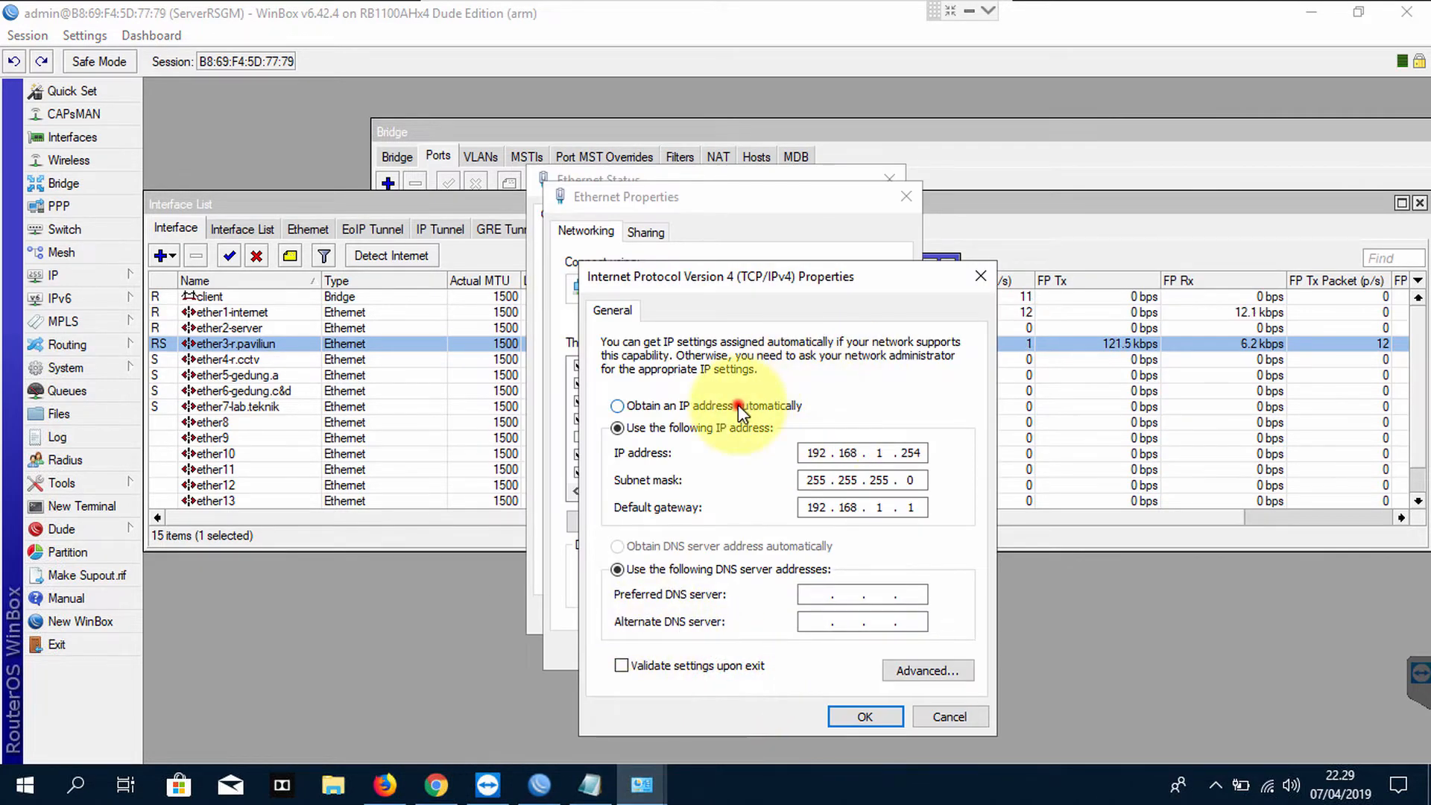
{"action": "left_click", "coordinate": [755, 547]}
{"action": "left_click", "coordinate": [844, 708]}
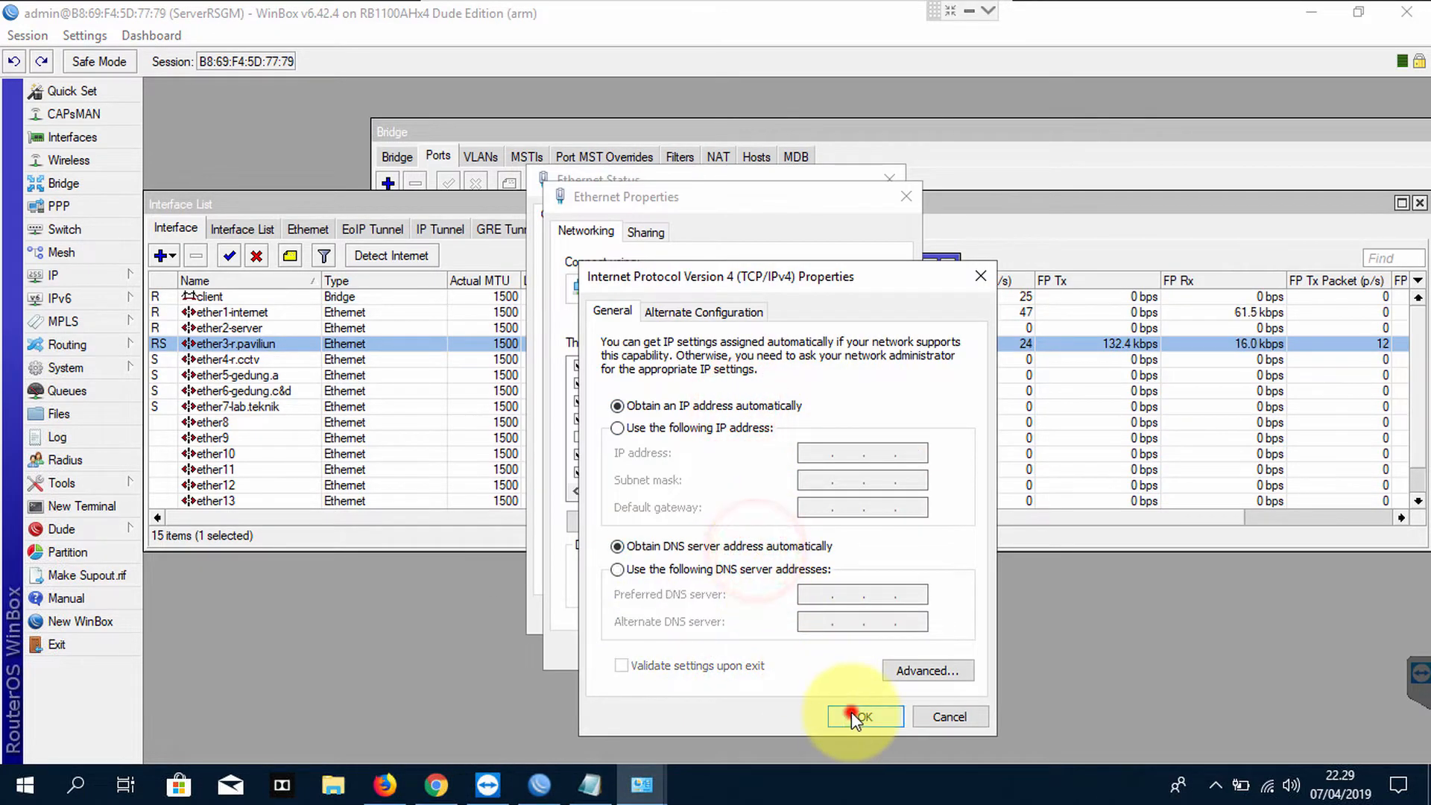
{"action": "left_click", "coordinate": [784, 650]}
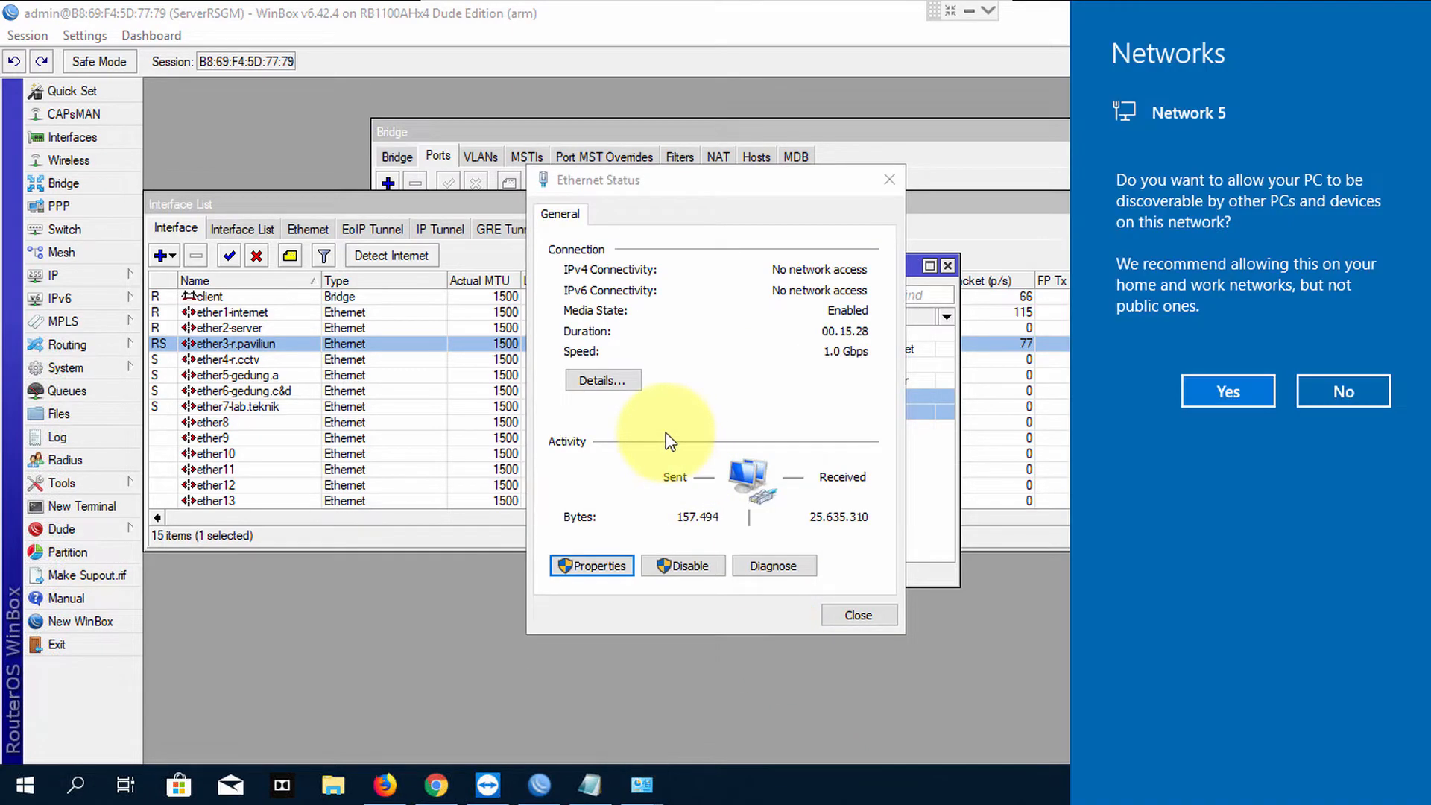
{"action": "left_click", "coordinate": [1337, 391]}
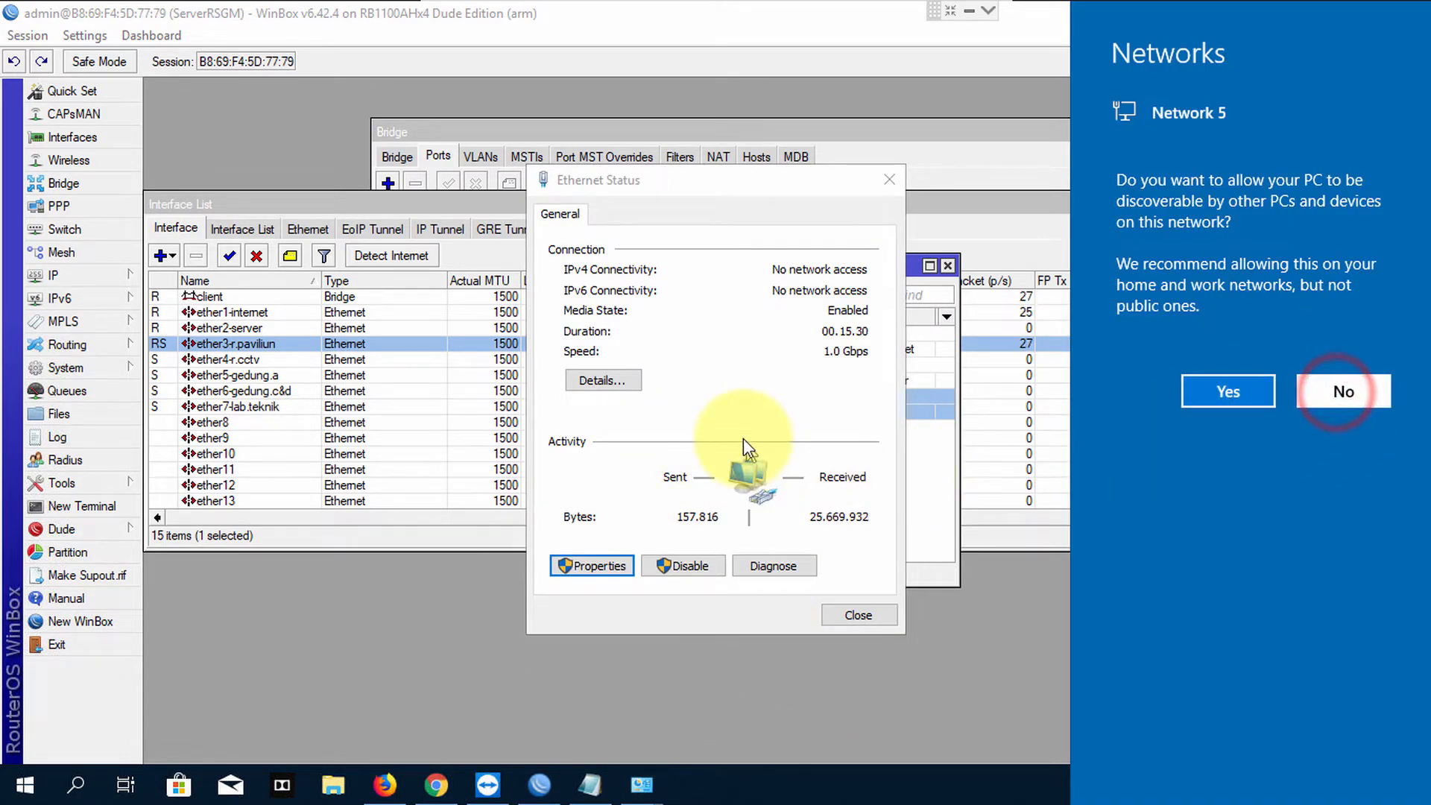
Check the connection details show lease 192.168.50.254 from DHCP server 192.168.50.1, then close
{"action": "left_click", "coordinate": [596, 381]}
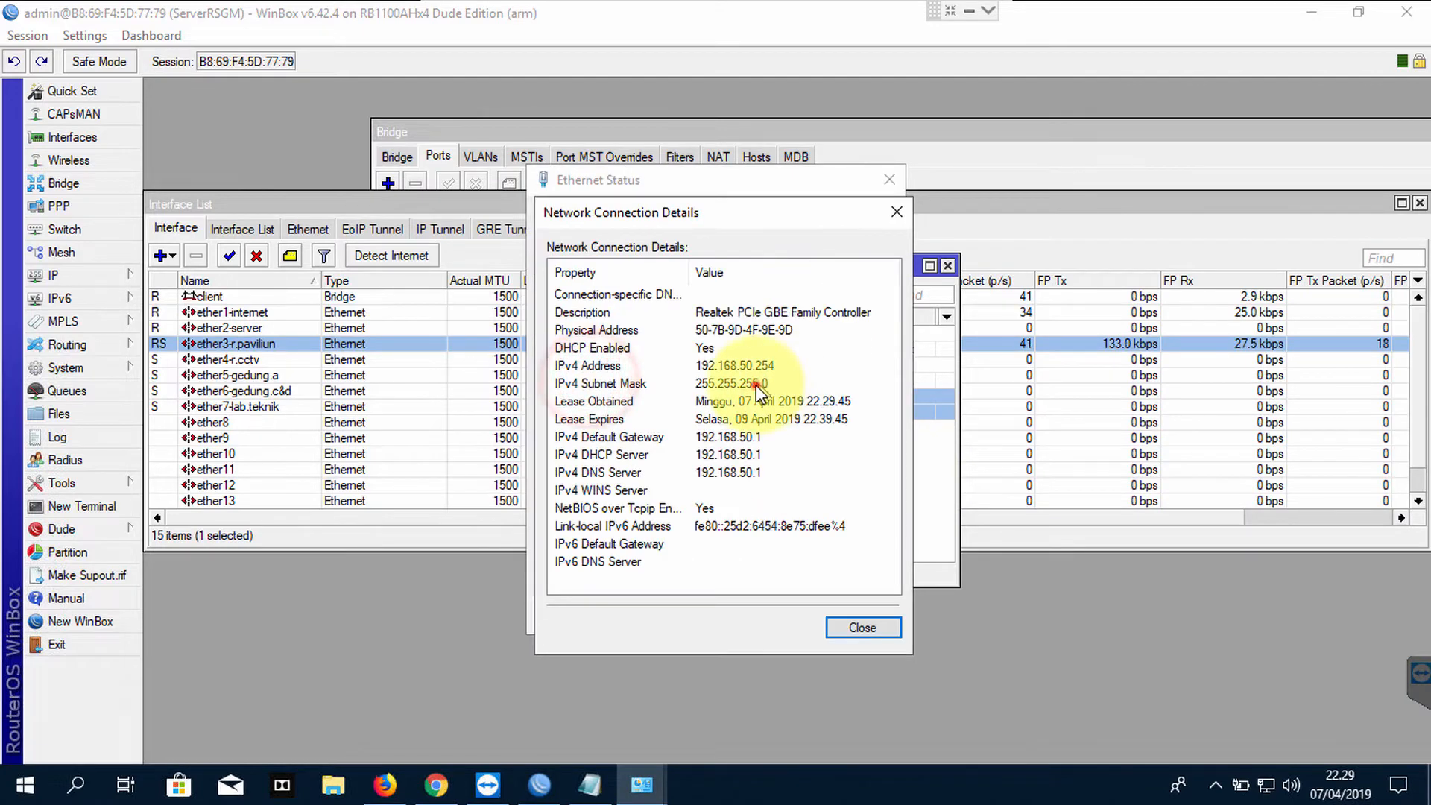
{"action": "left_click", "coordinate": [754, 383]}
{"action": "left_click", "coordinate": [754, 365]}
{"action": "left_click", "coordinate": [754, 455]}
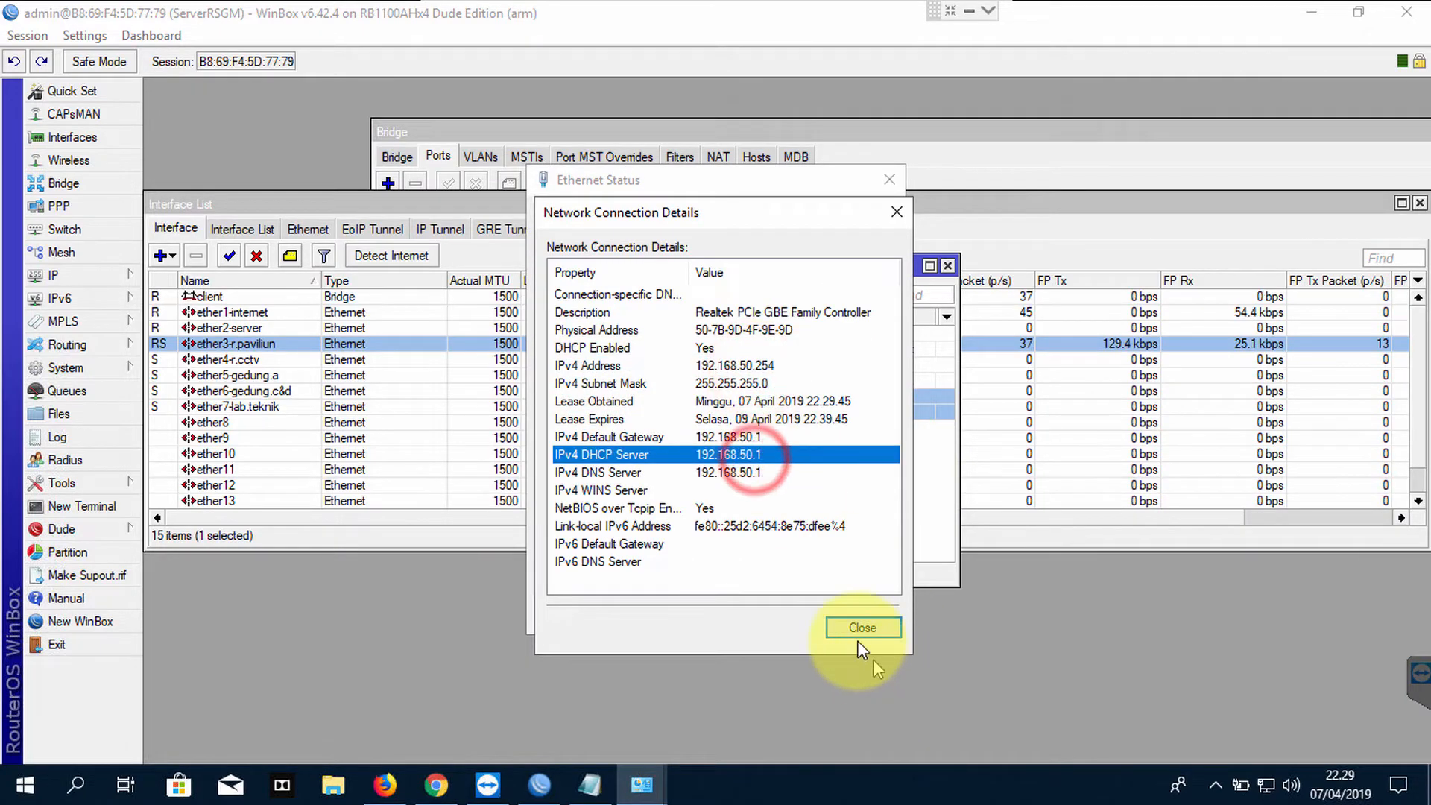
{"action": "left_click", "coordinate": [857, 629]}
{"action": "left_click", "coordinate": [855, 617]}
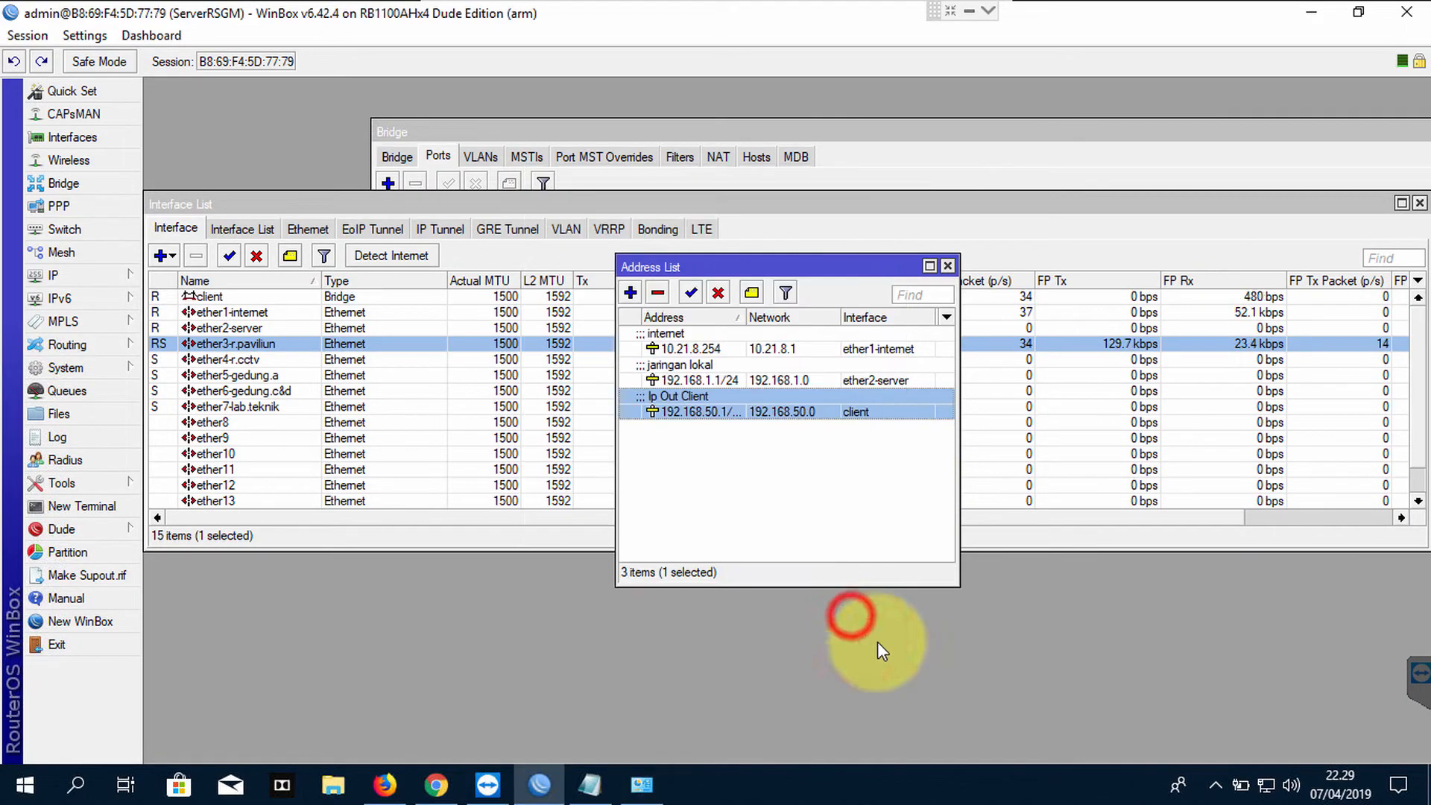
Delete the static 10.21.8.254 internet address from the Address List
{"action": "left_click", "coordinate": [814, 495]}
{"action": "left_click", "coordinate": [696, 344]}
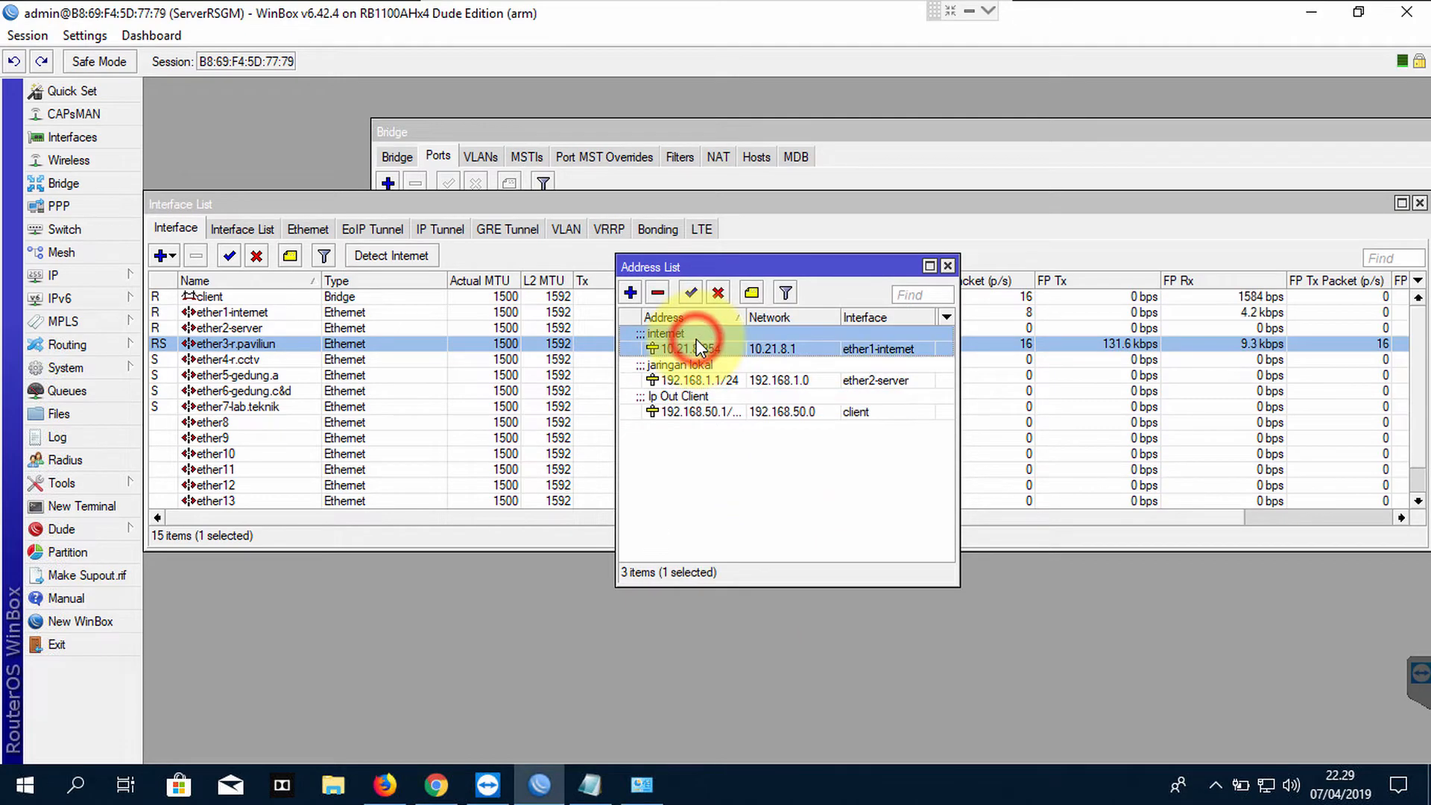
{"action": "left_click", "coordinate": [93, 274]}
{"action": "left_click", "coordinate": [193, 281]}
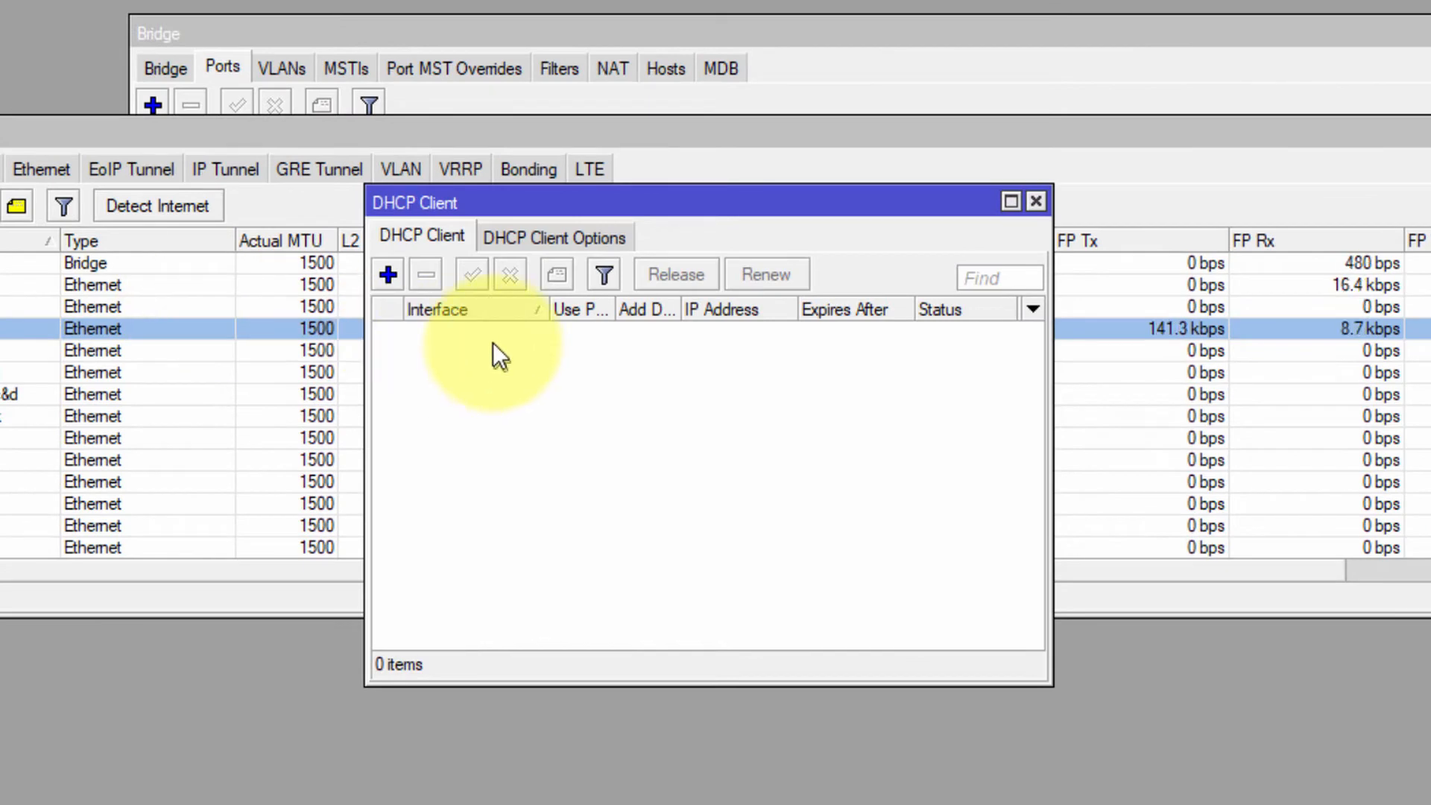
{"action": "left_click_drag", "start_coordinate": [484, 195], "coordinate": [872, 161]}
{"action": "left_click_drag", "start_coordinate": [647, 231], "coordinate": [435, 186]}
{"action": "left_click", "coordinate": [321, 214]}
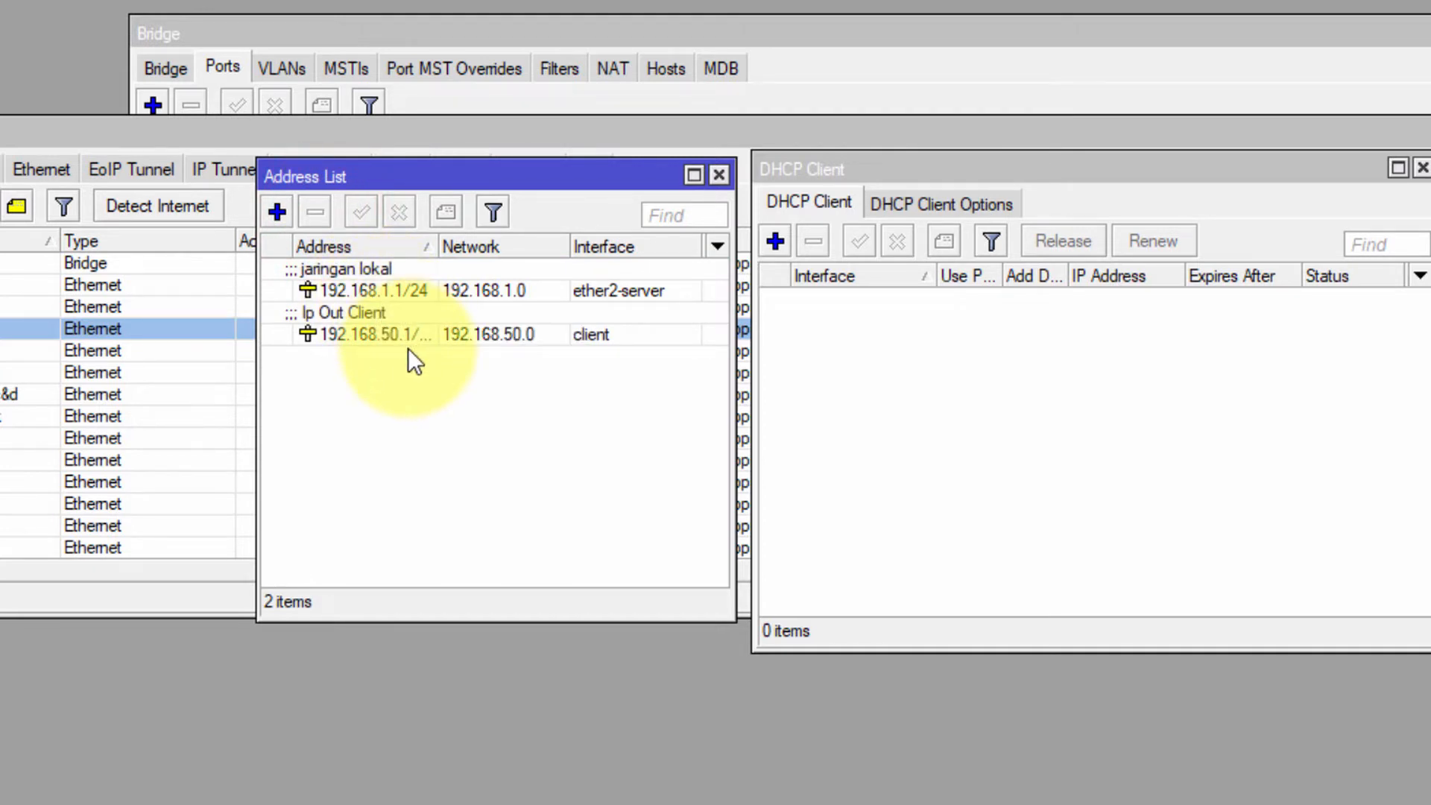
{"action": "left_click", "coordinate": [404, 287]}
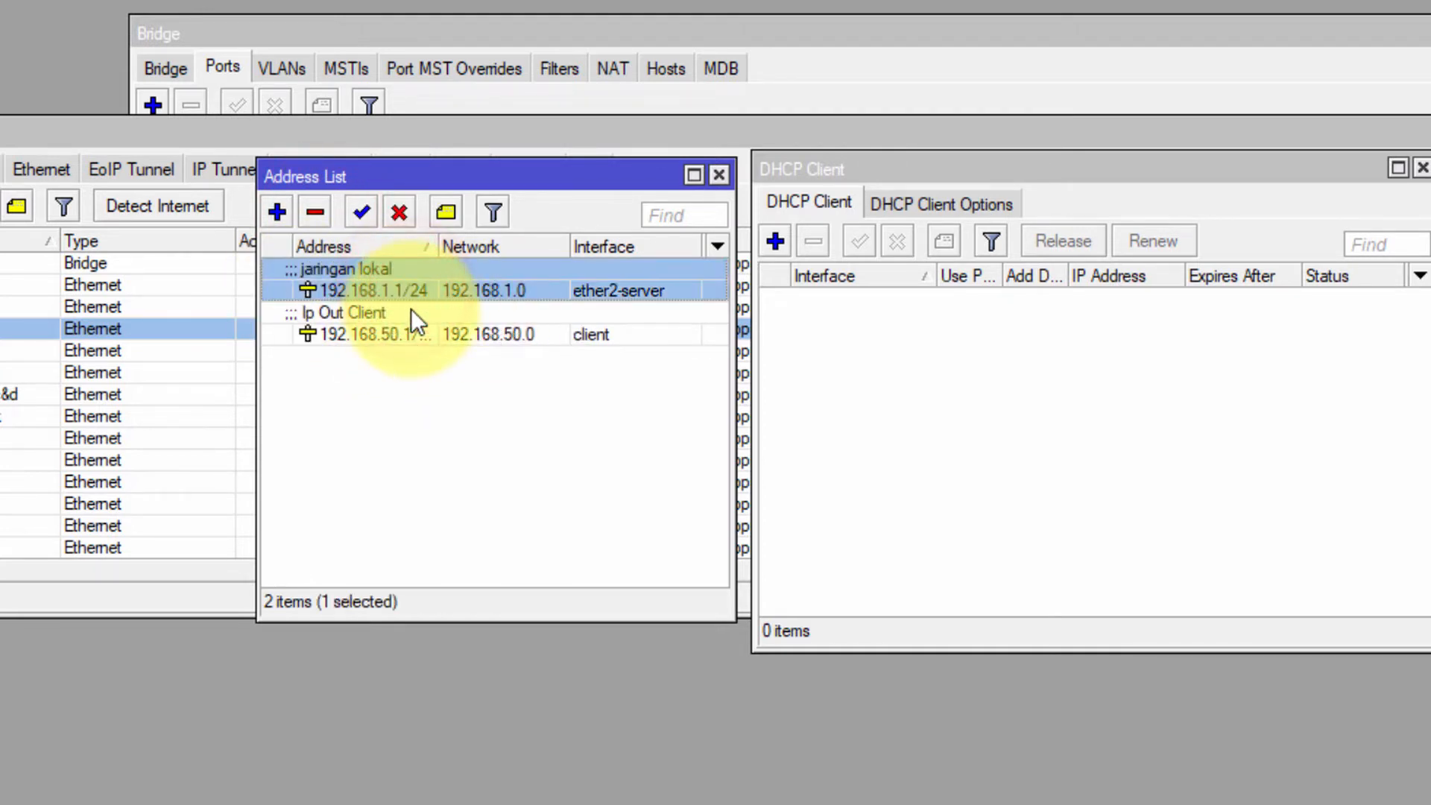
{"action": "left_click", "coordinate": [417, 289]}
Add a DHCP client on ether1-internet with default route yes, now bound to 10.21.8.48/24
{"action": "left_click", "coordinate": [1092, 422]}
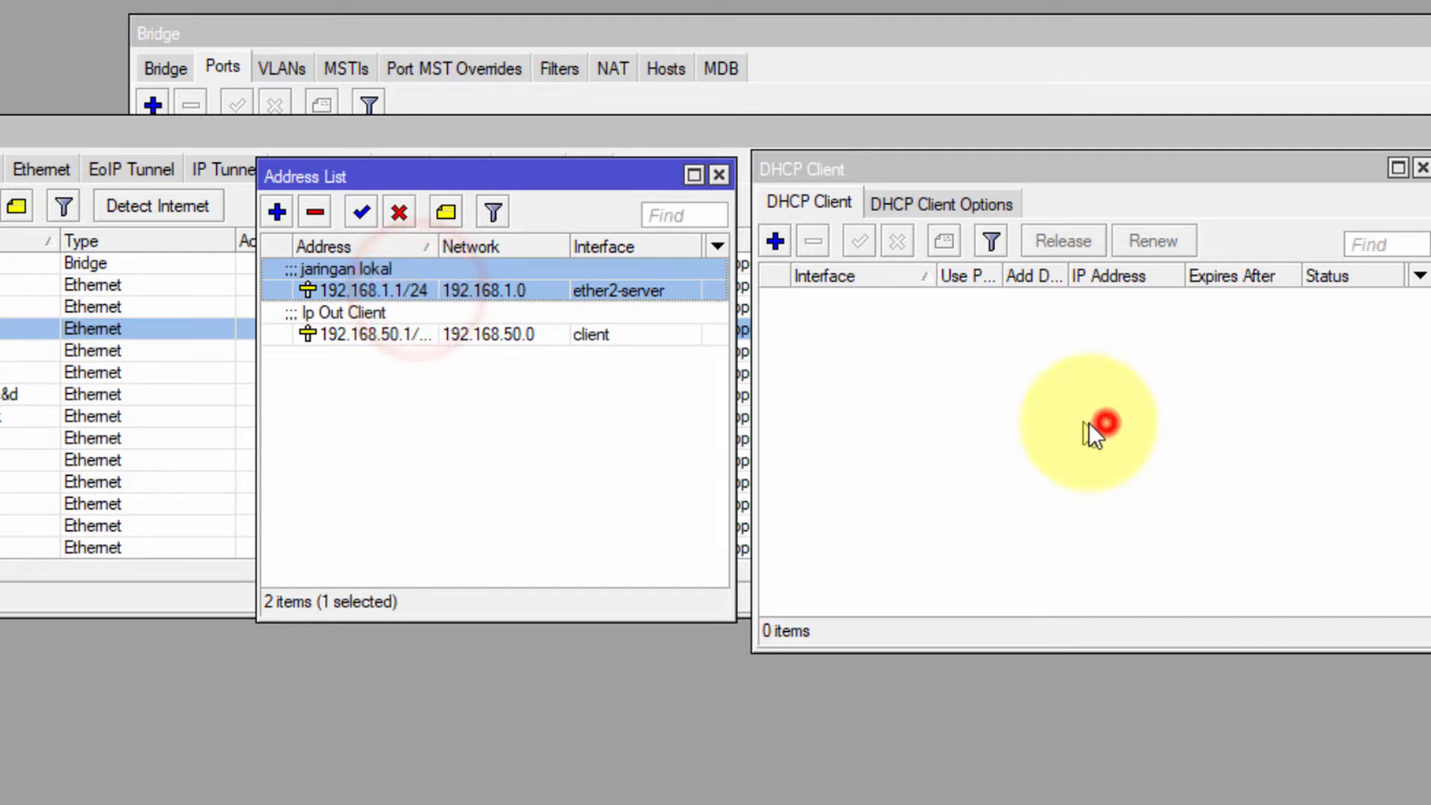
{"action": "left_click", "coordinate": [777, 240]}
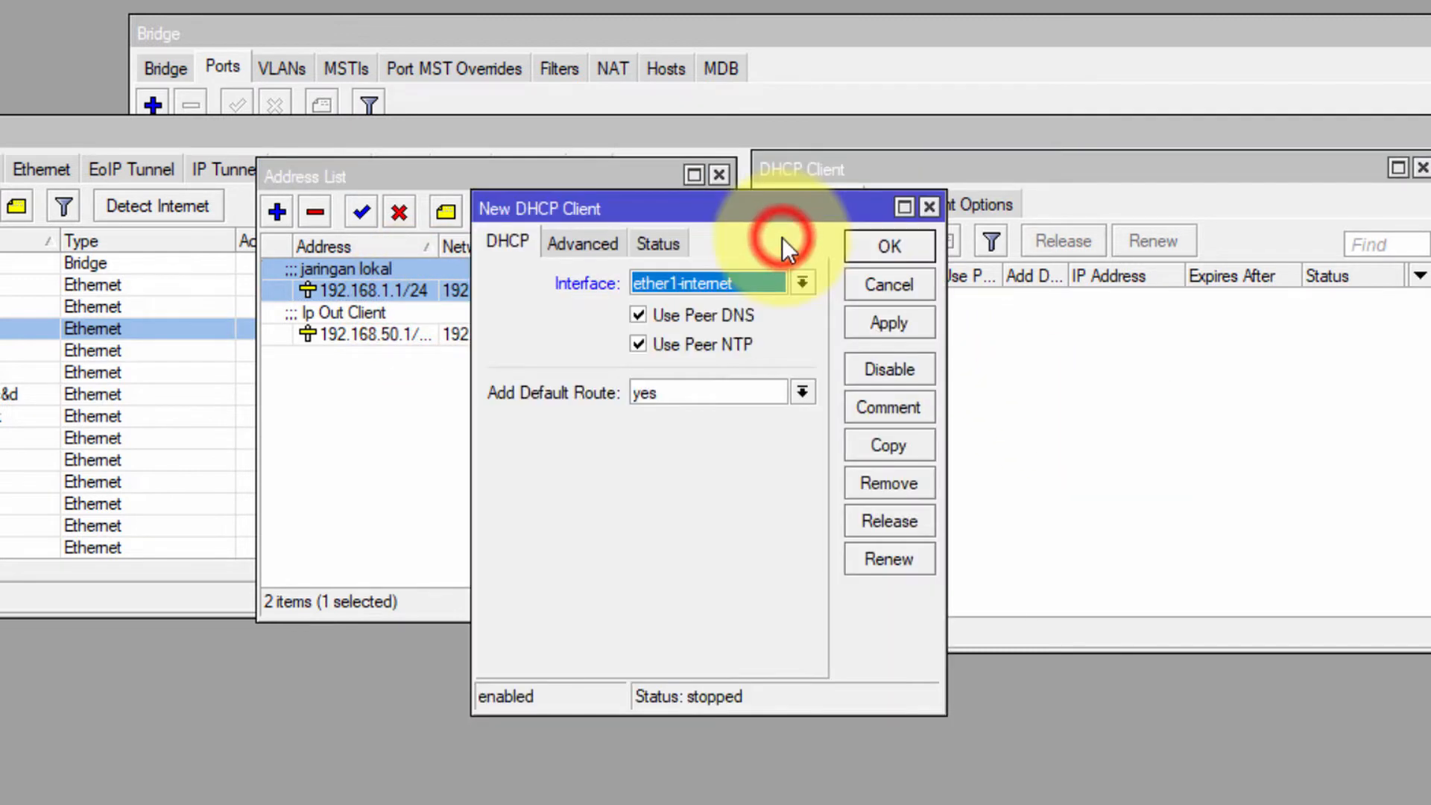
{"action": "left_click", "coordinate": [700, 289]}
{"action": "left_click", "coordinate": [701, 287]}
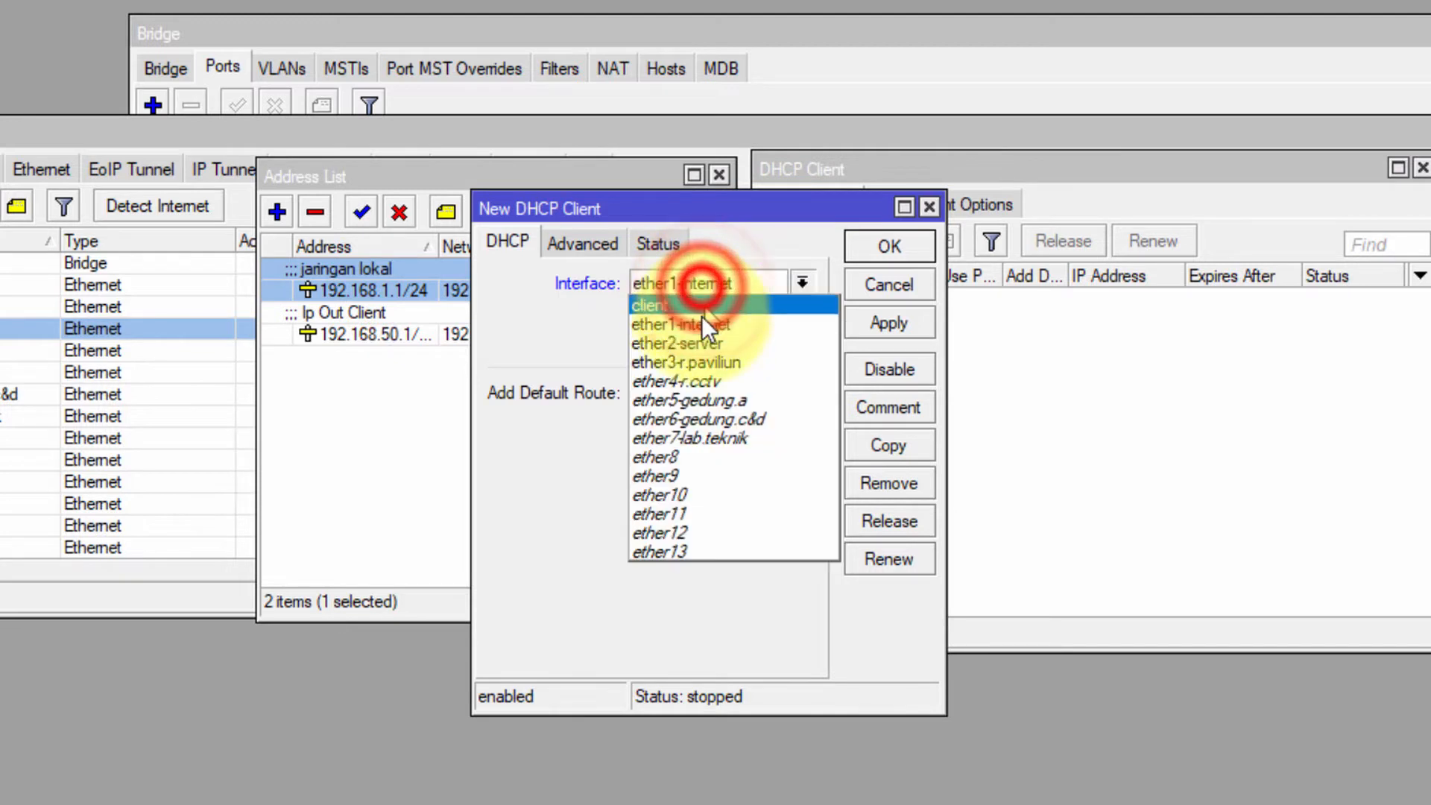
{"action": "left_click", "coordinate": [700, 315]}
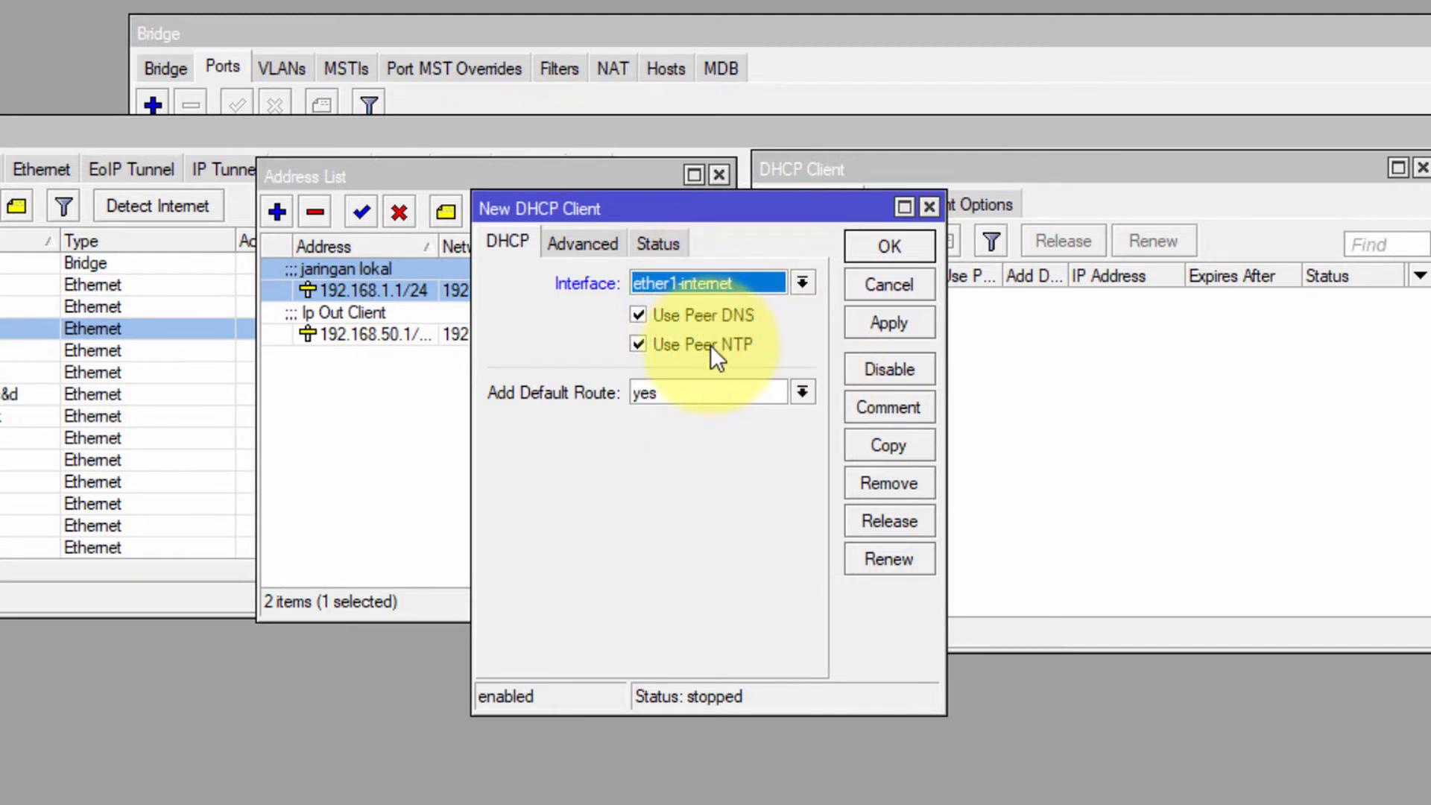
{"action": "left_click", "coordinate": [700, 395]}
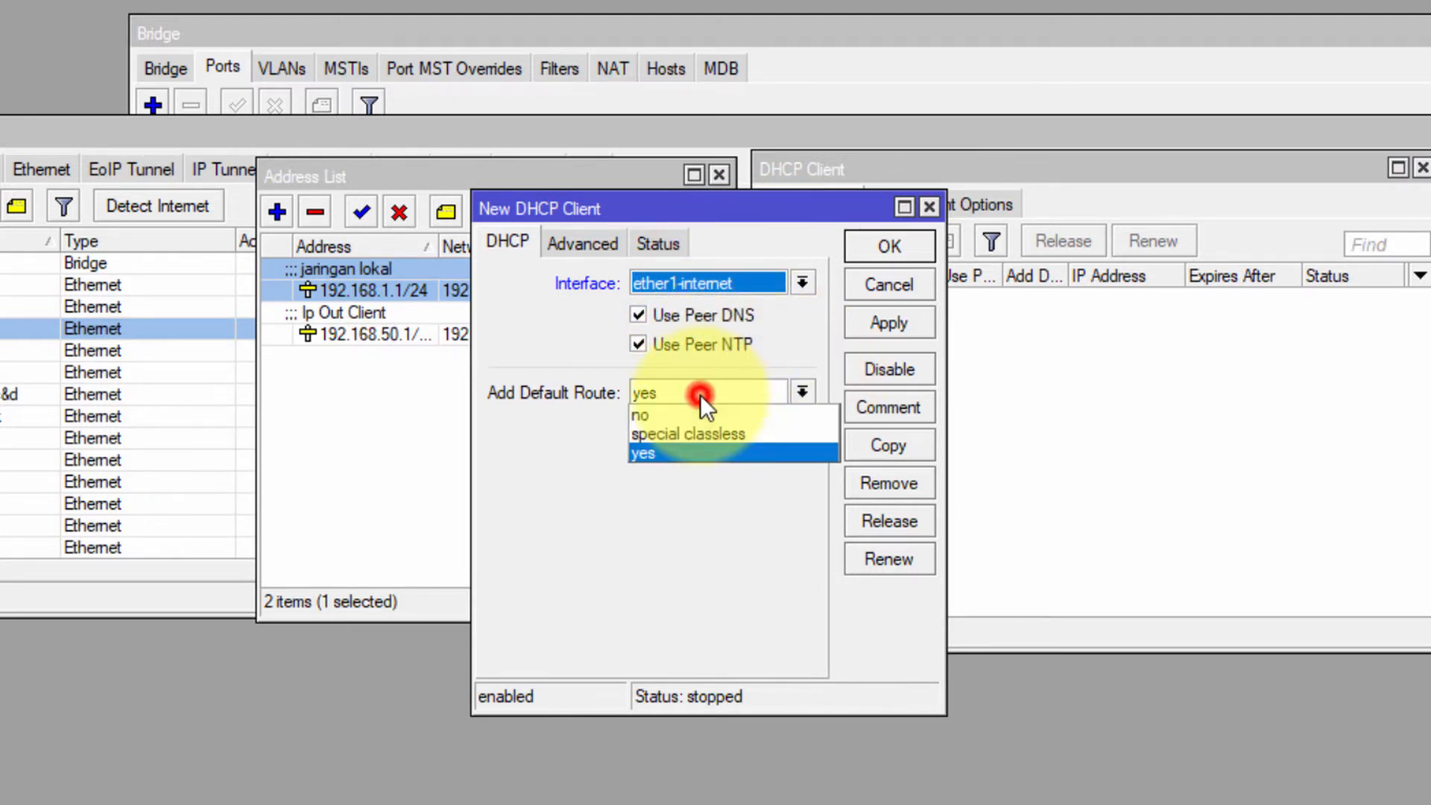
{"action": "left_click", "coordinate": [668, 453]}
{"action": "left_click", "coordinate": [565, 240]}
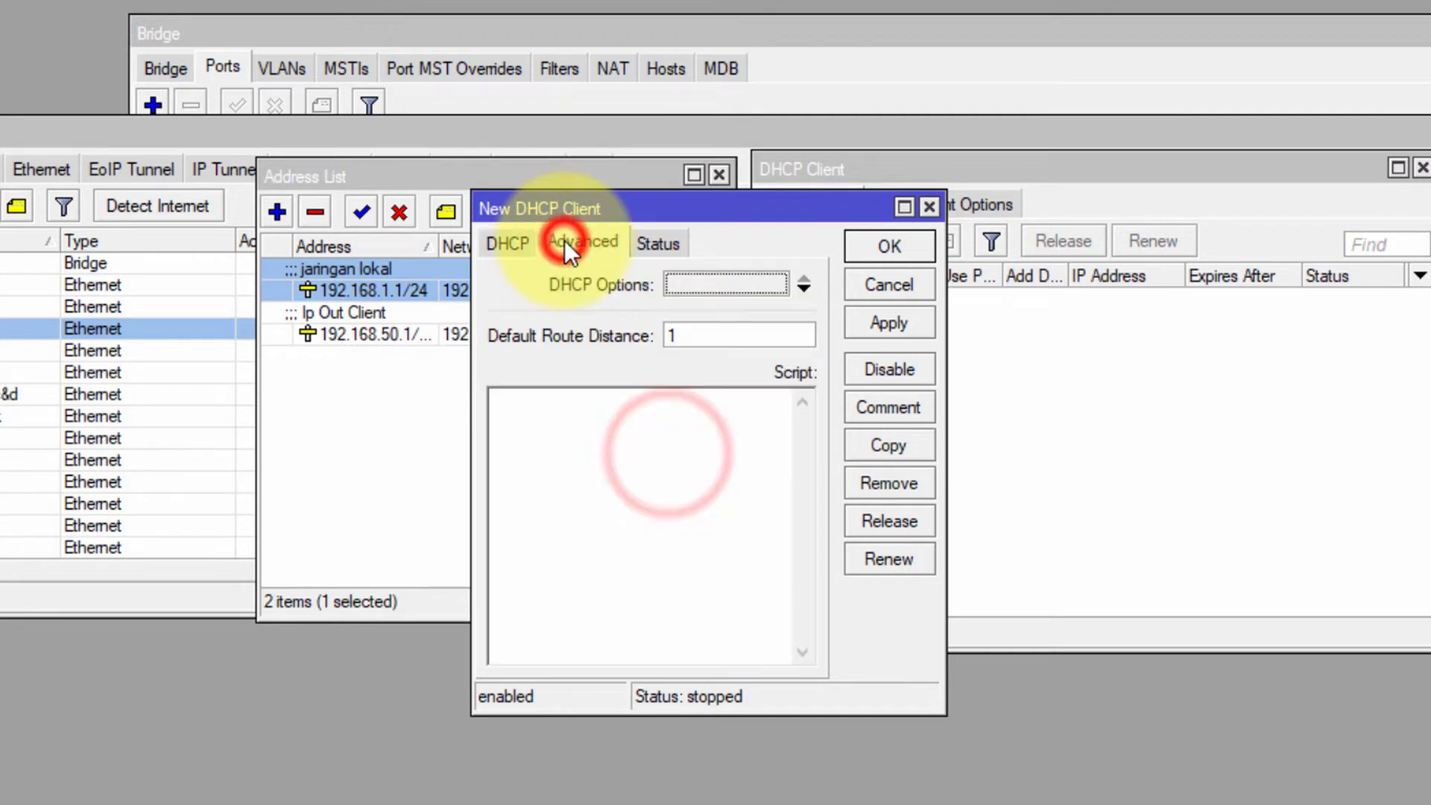
{"action": "left_click", "coordinate": [509, 244]}
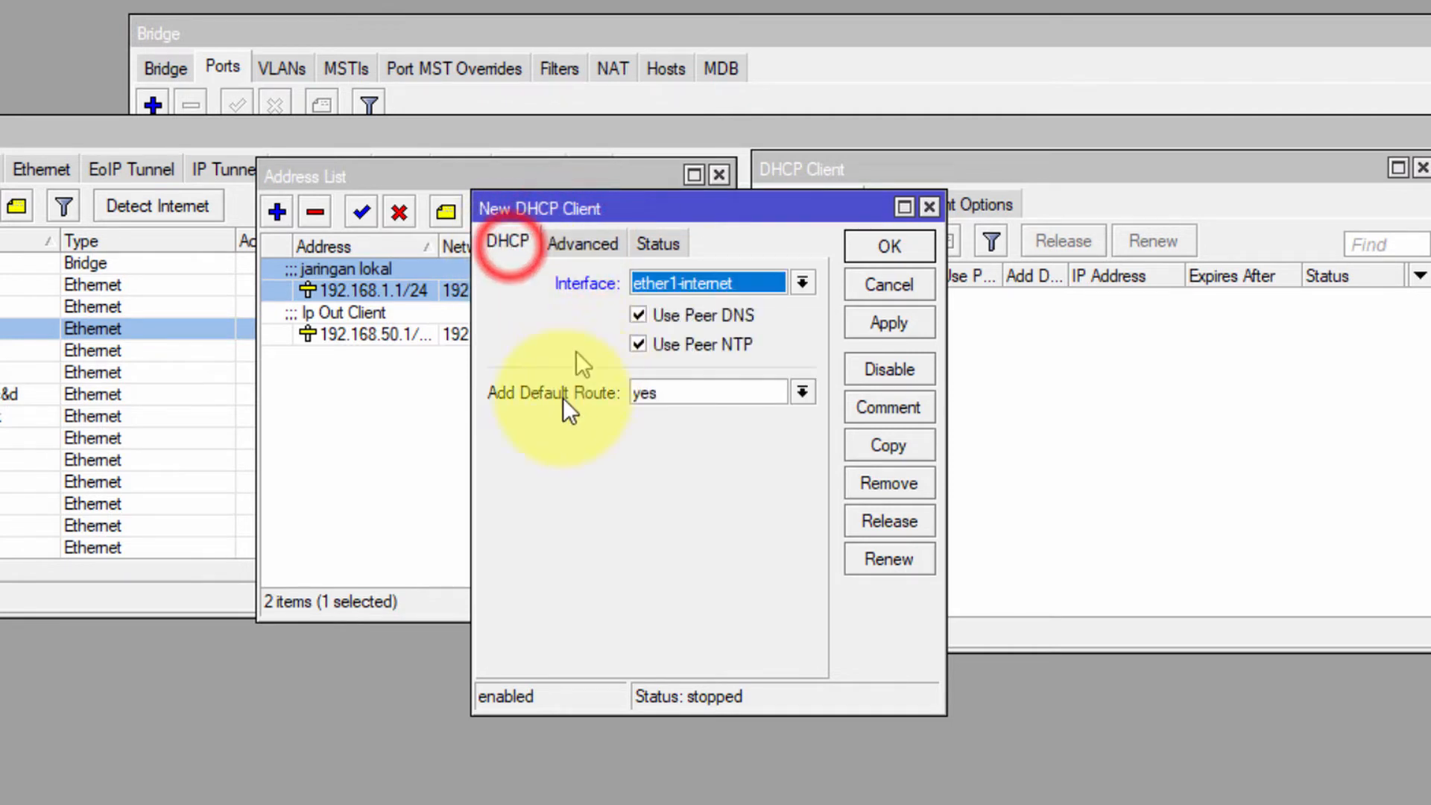
{"action": "left_click", "coordinate": [854, 309]}
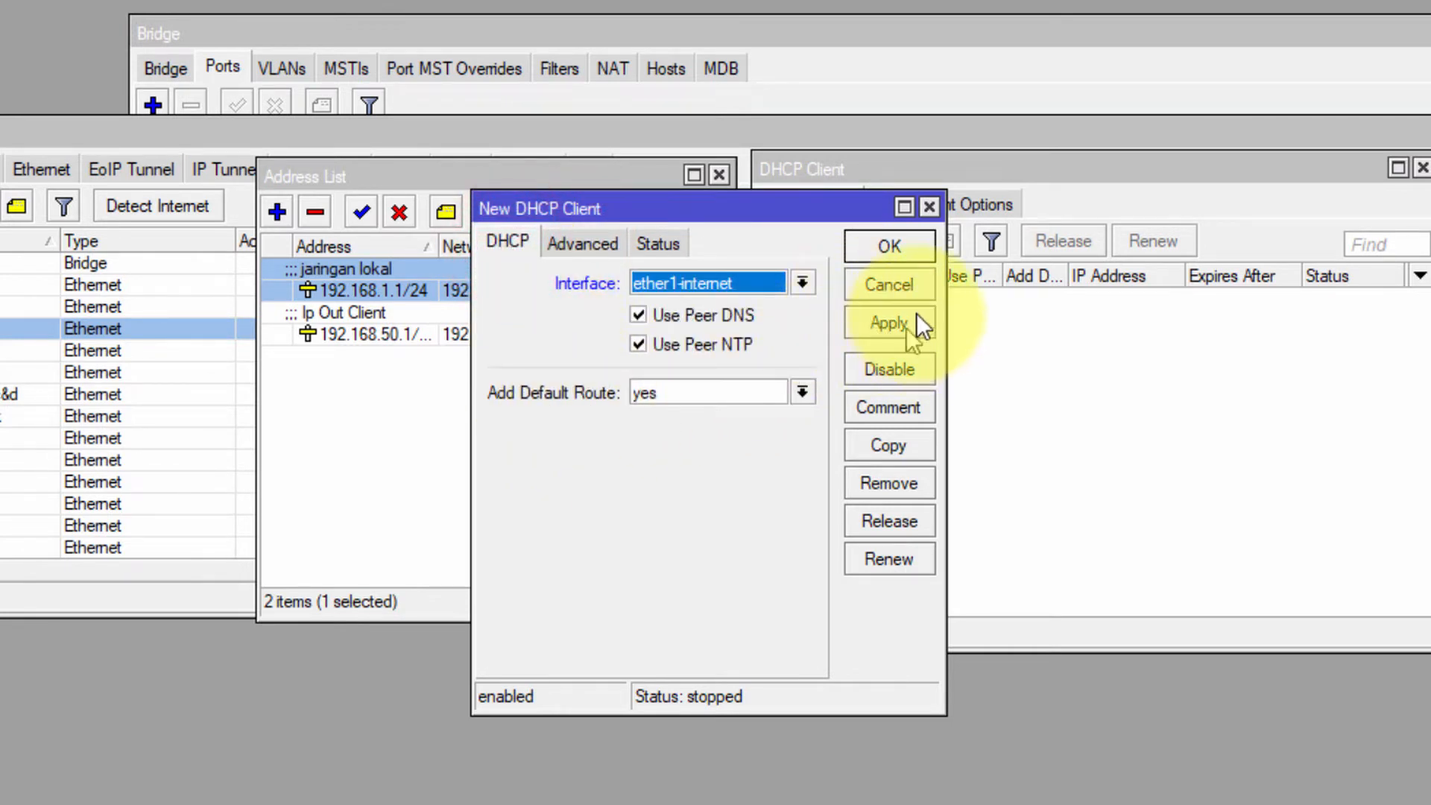
{"action": "left_click", "coordinate": [889, 247]}
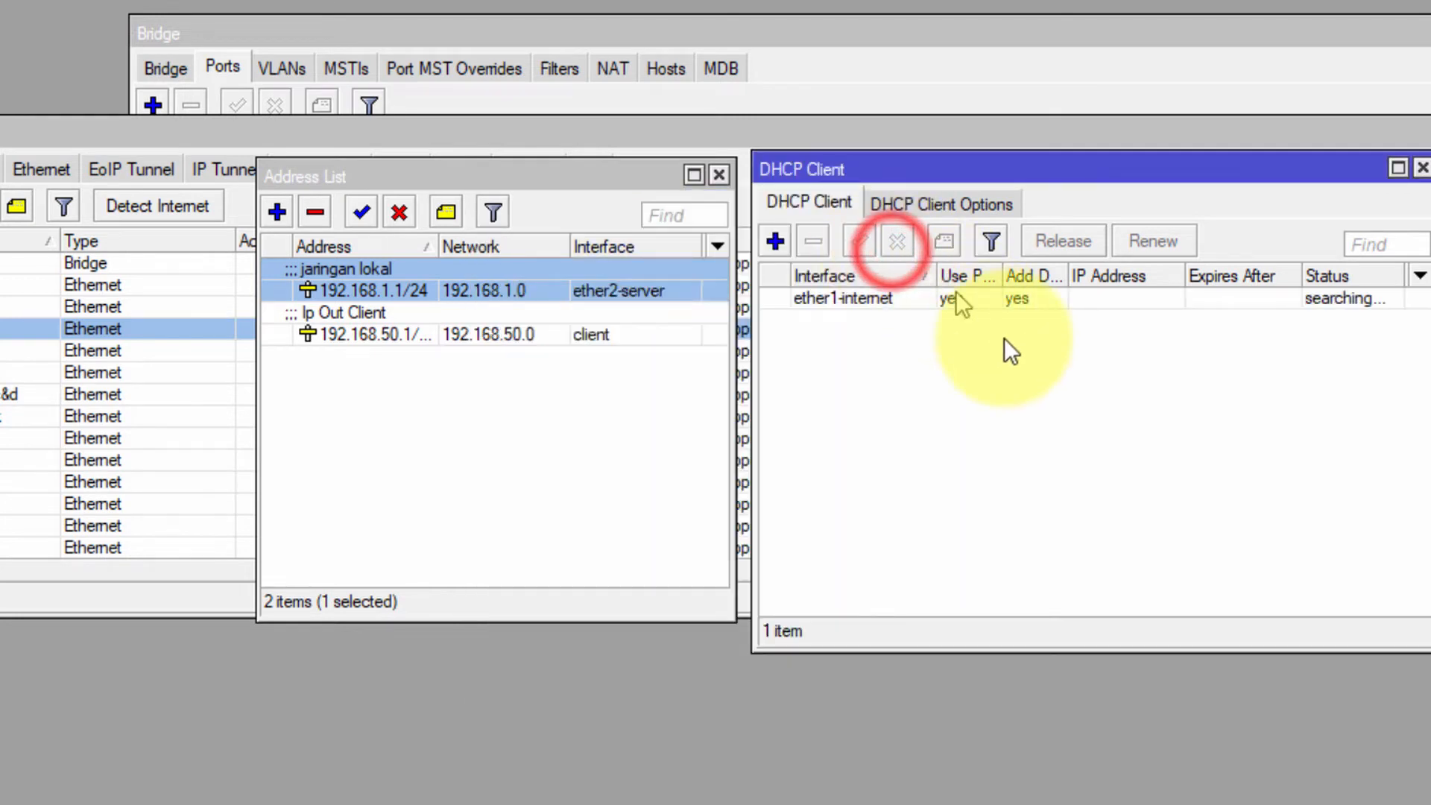
{"action": "left_click", "coordinate": [1295, 301]}
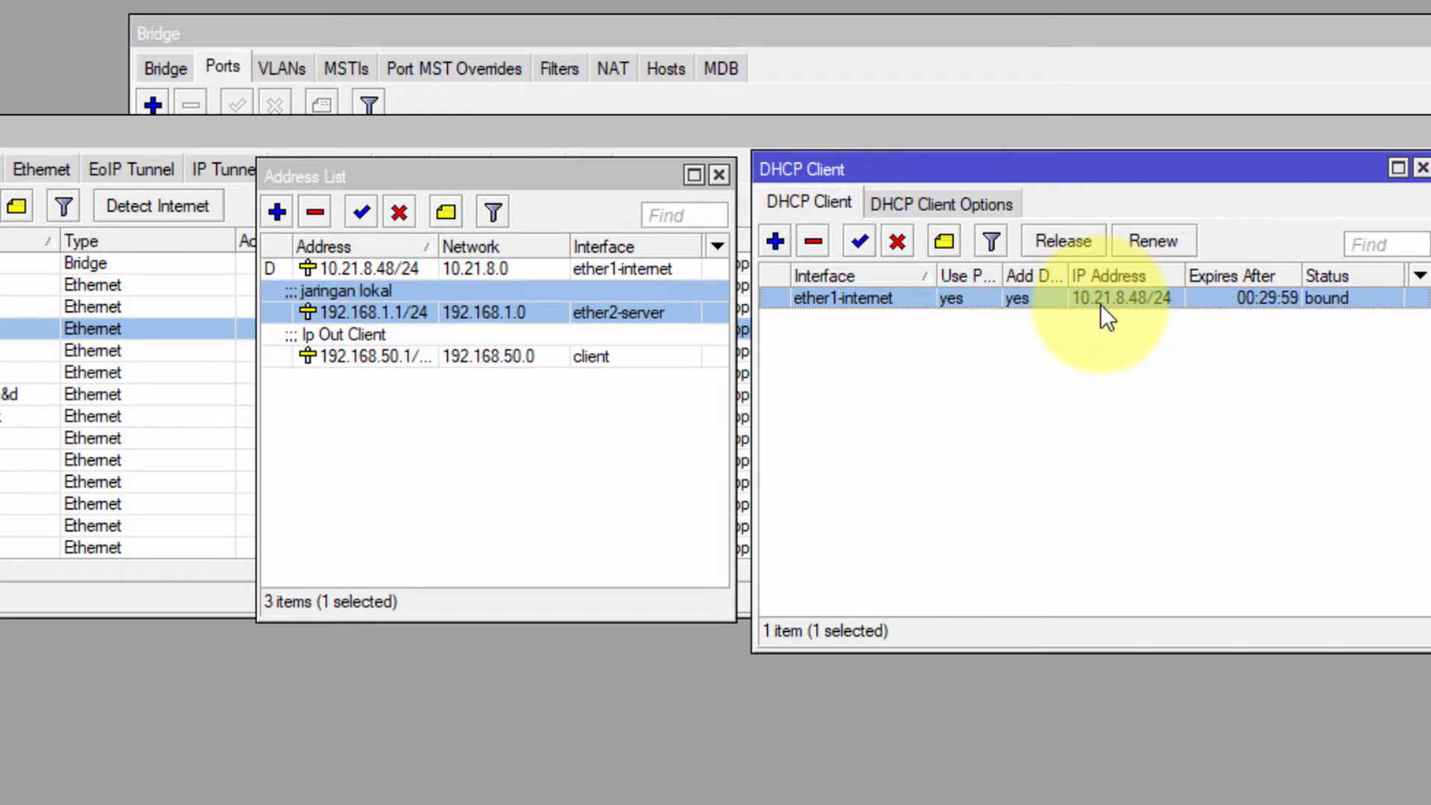
{"action": "mouse_move", "coordinate": [1090, 307]}
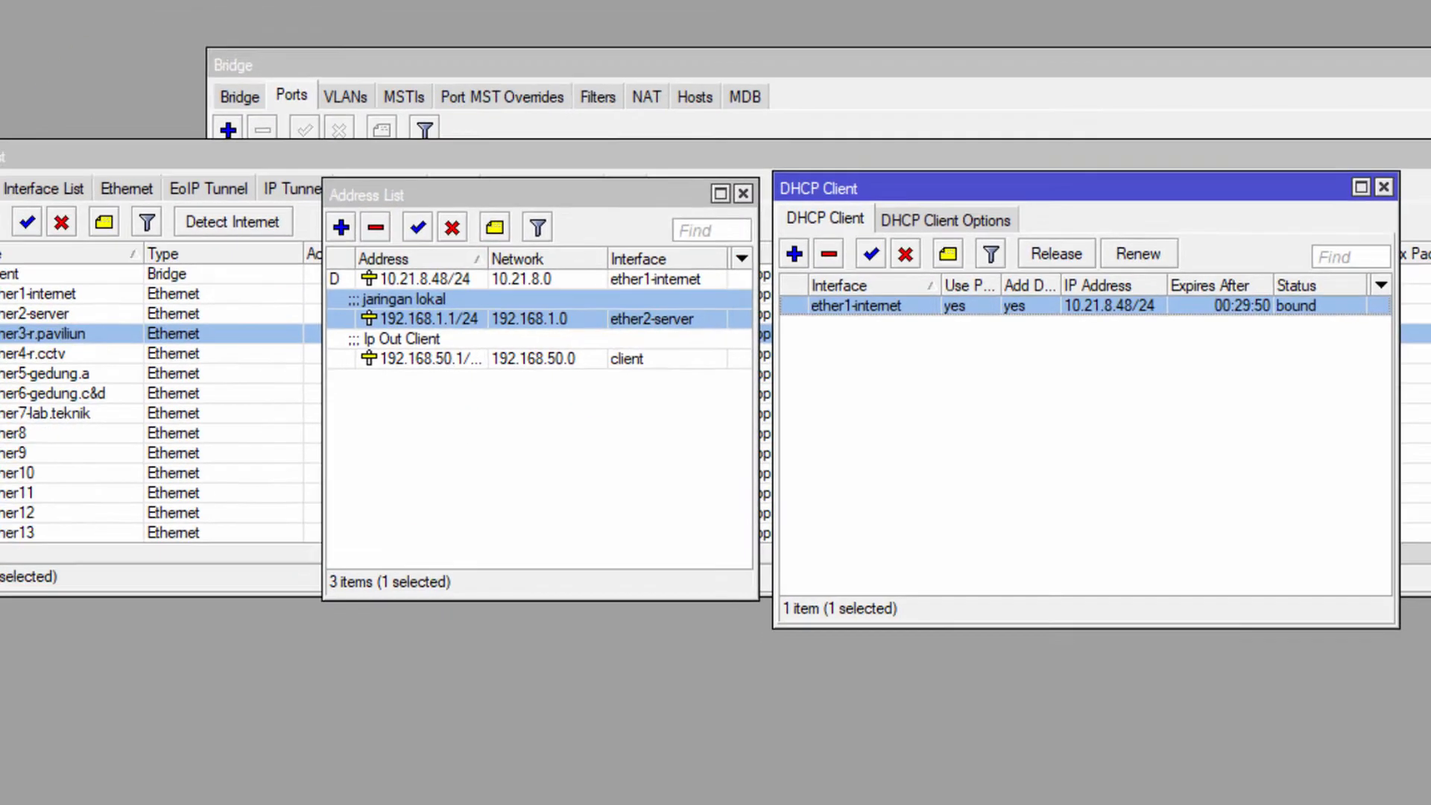
Restrict the srcnat masquerade rule to source 192.168.50.0/24, then review the empty filter rules
{"action": "left_click", "coordinate": [82, 275]}
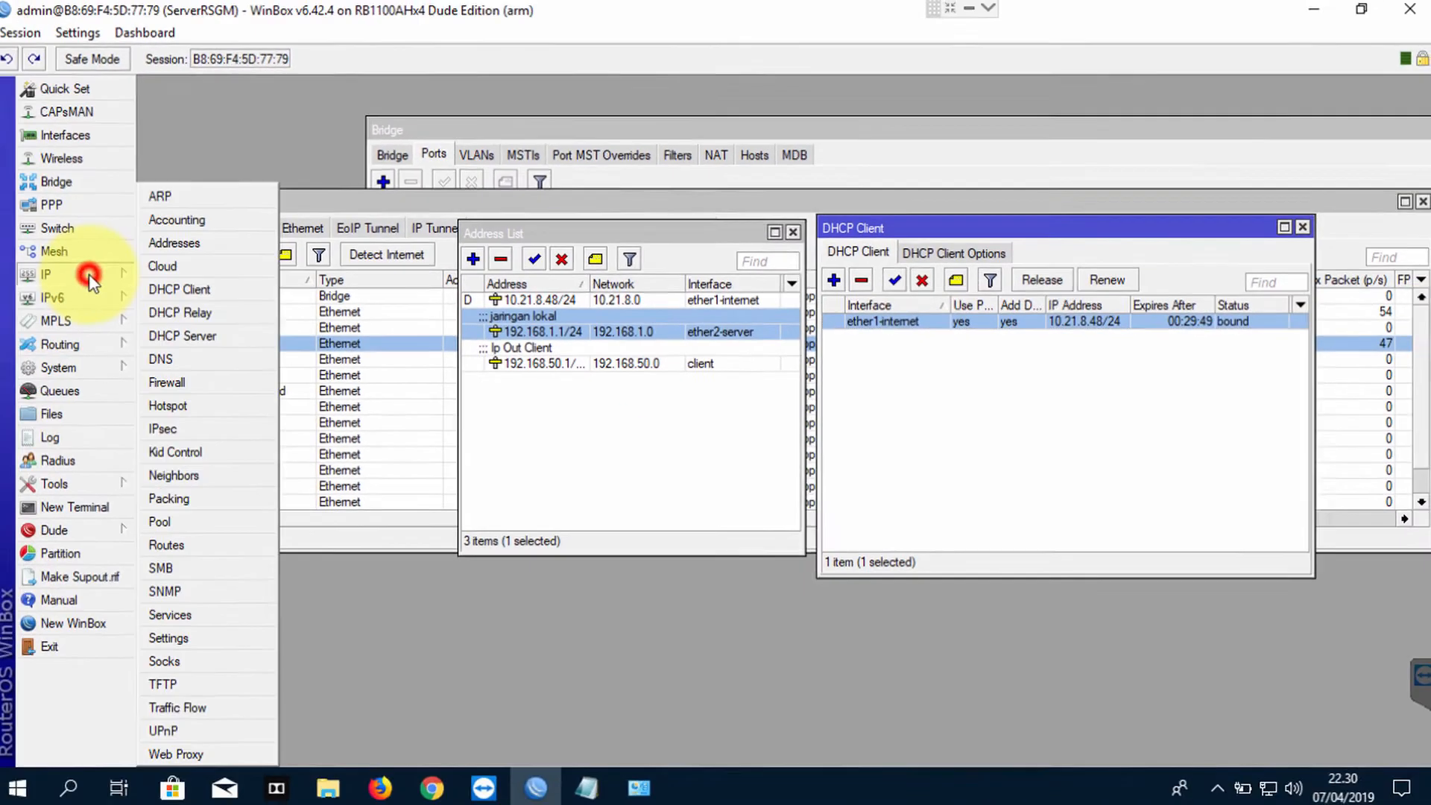
{"action": "left_click", "coordinate": [199, 382]}
{"action": "left_click", "coordinate": [480, 280]}
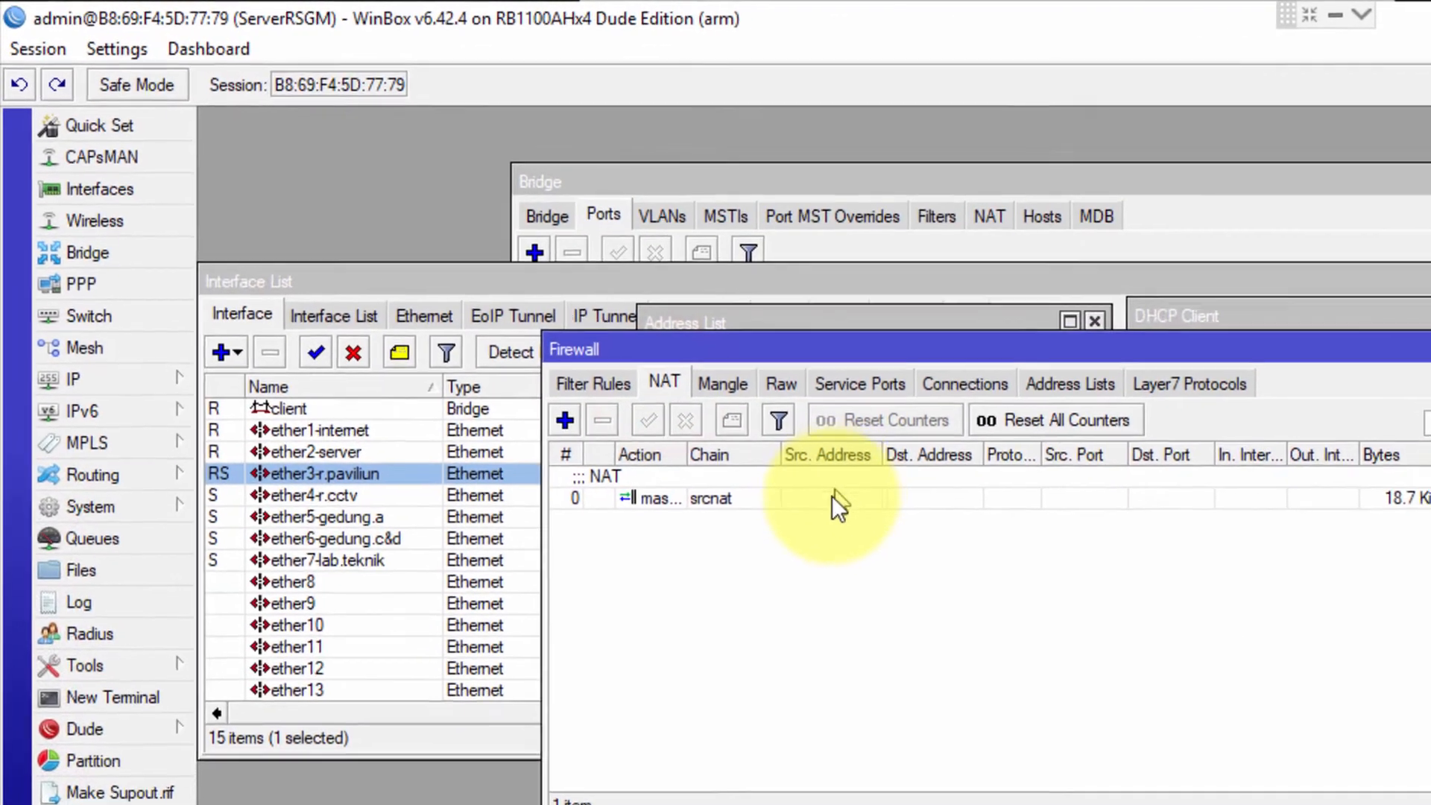
{"action": "left_click", "coordinate": [599, 363]}
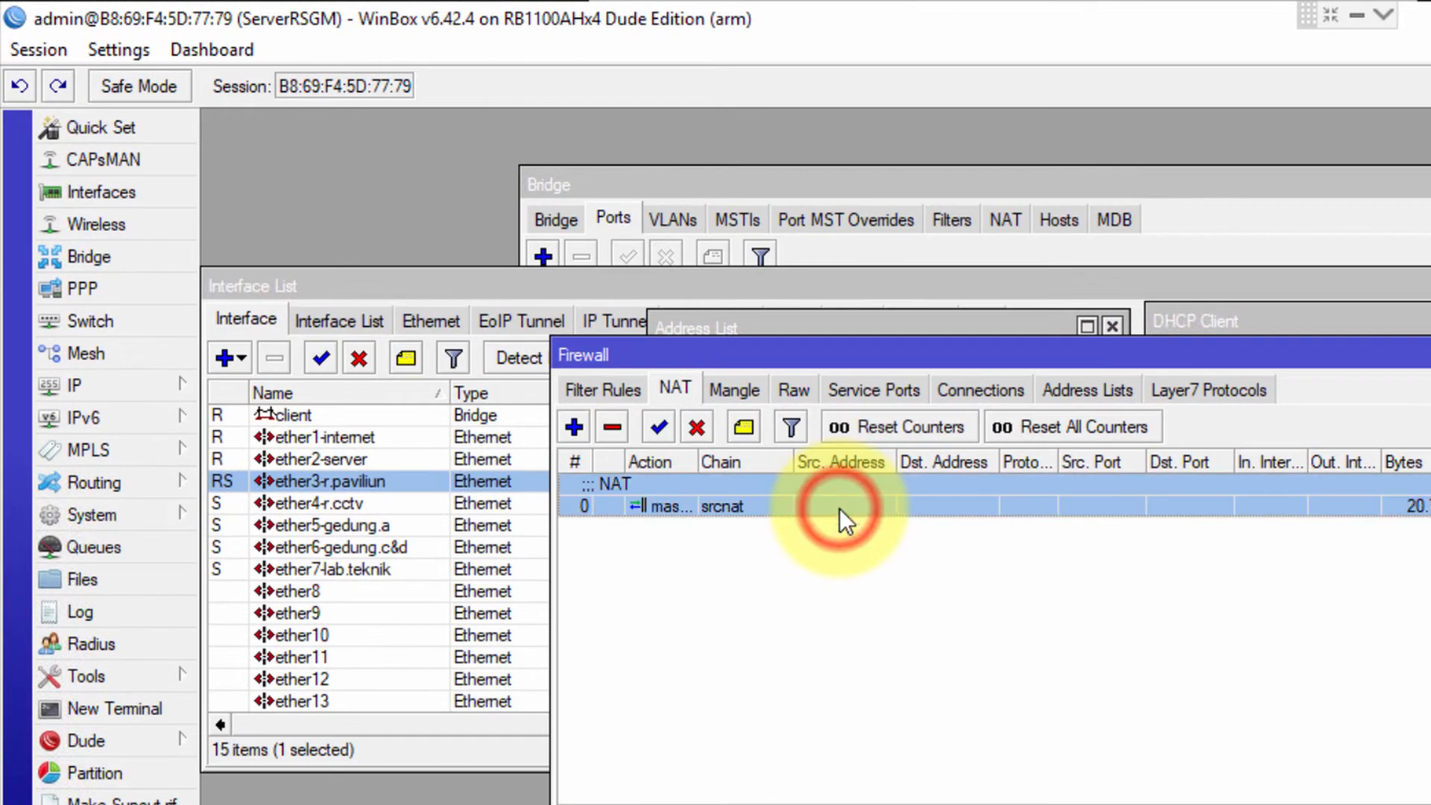
{"action": "double_click", "coordinate": [839, 509]}
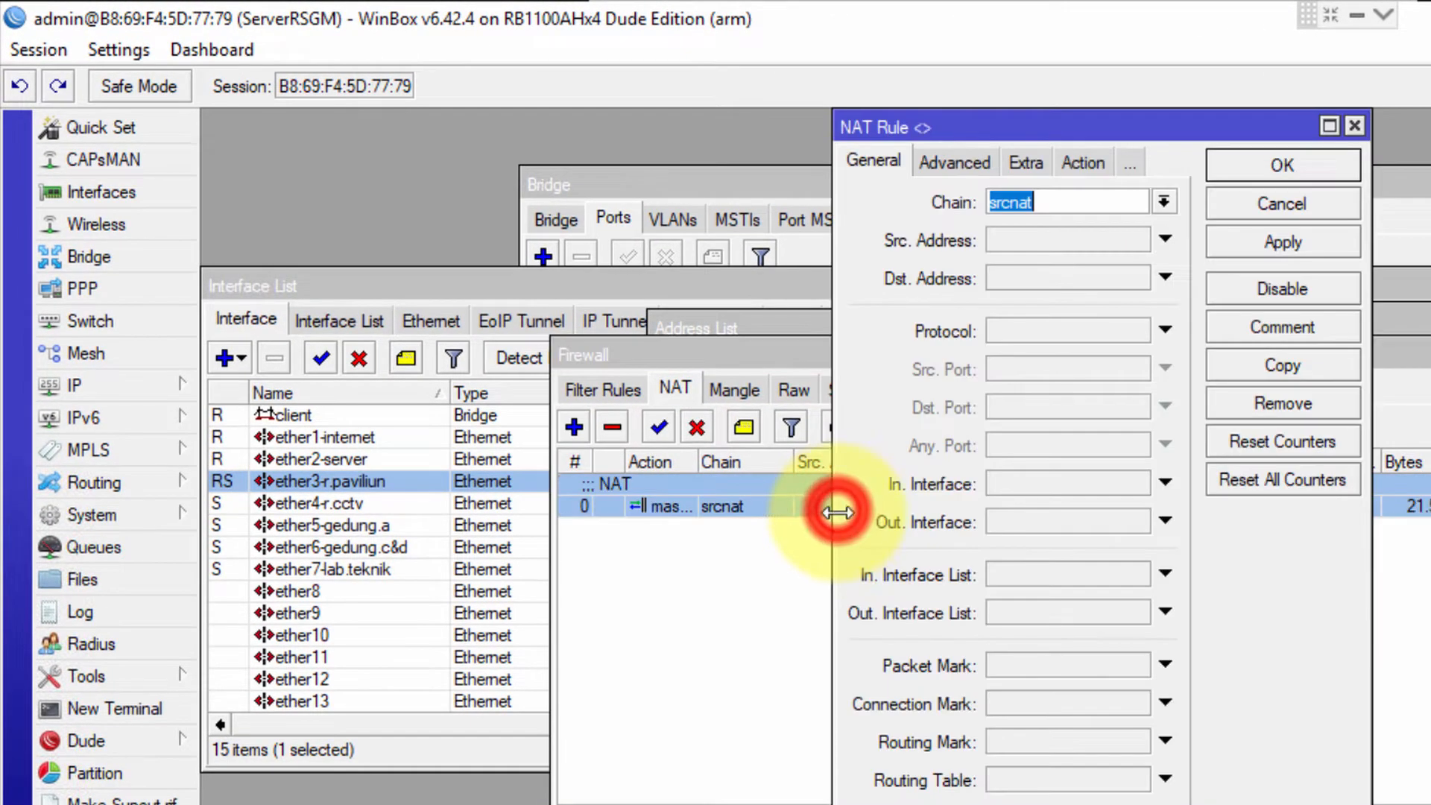
{"action": "left_click", "coordinate": [1037, 240]}
{"action": "type", "text": "192.168.50."}
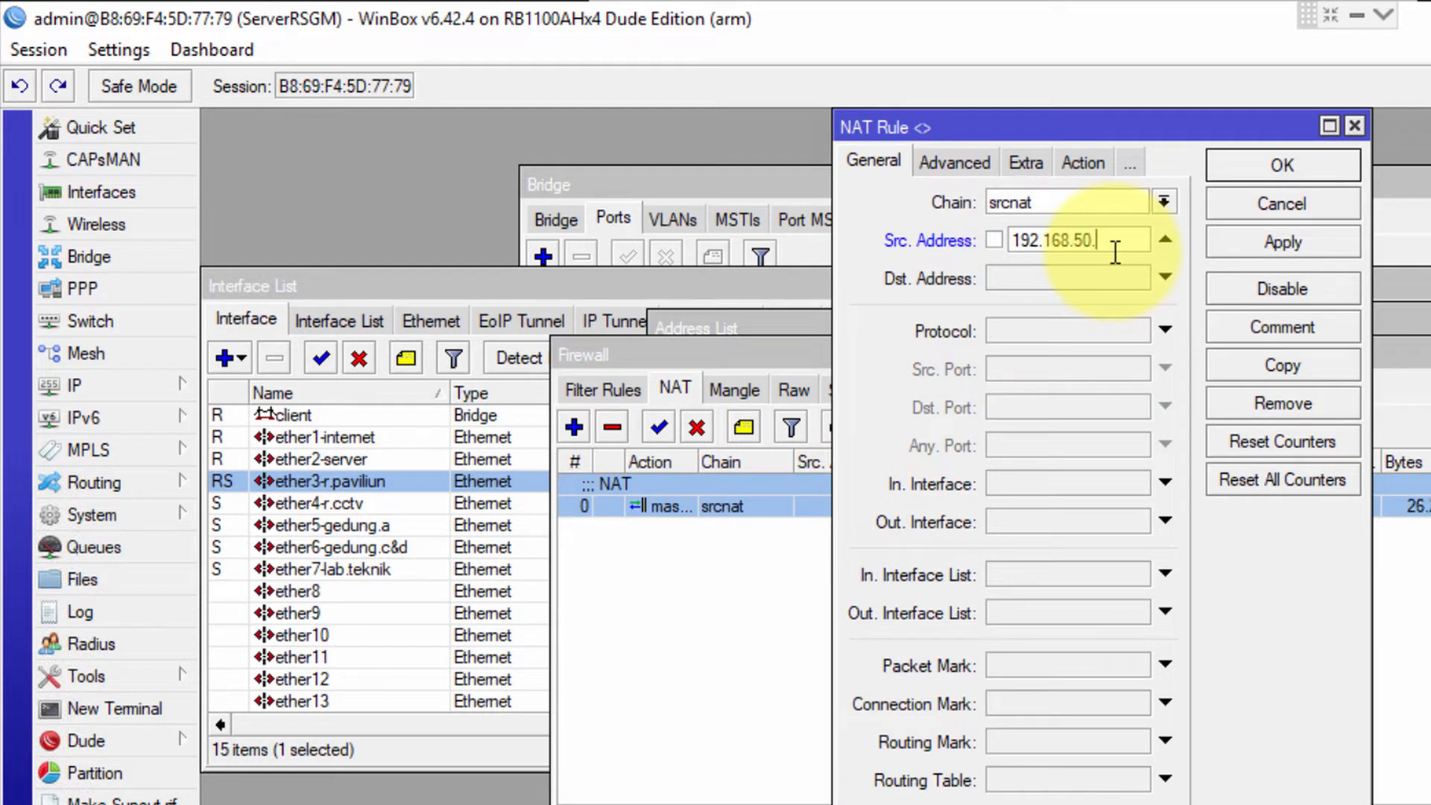
{"action": "type", "text": "0/24"}
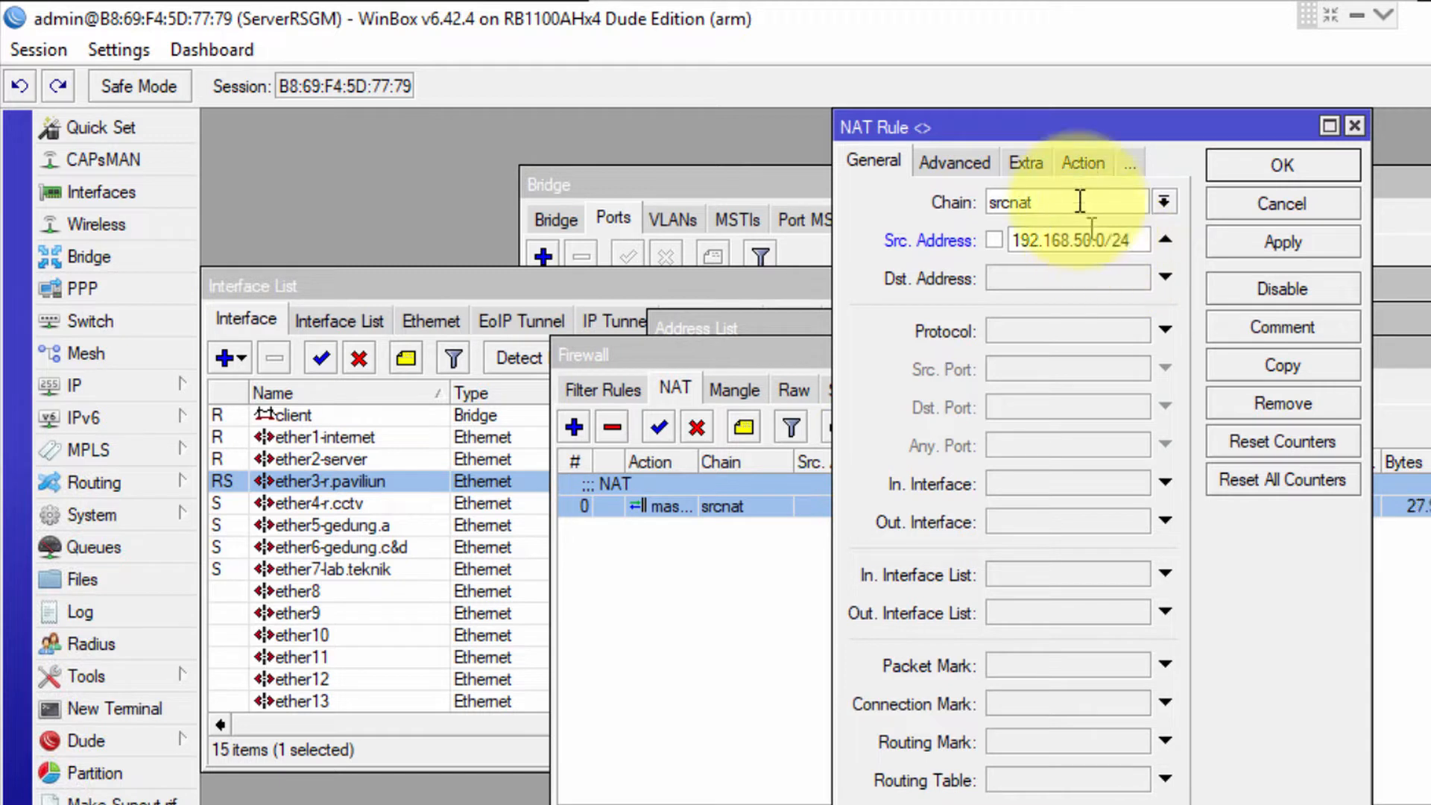
{"action": "left_click", "coordinate": [1083, 163]}
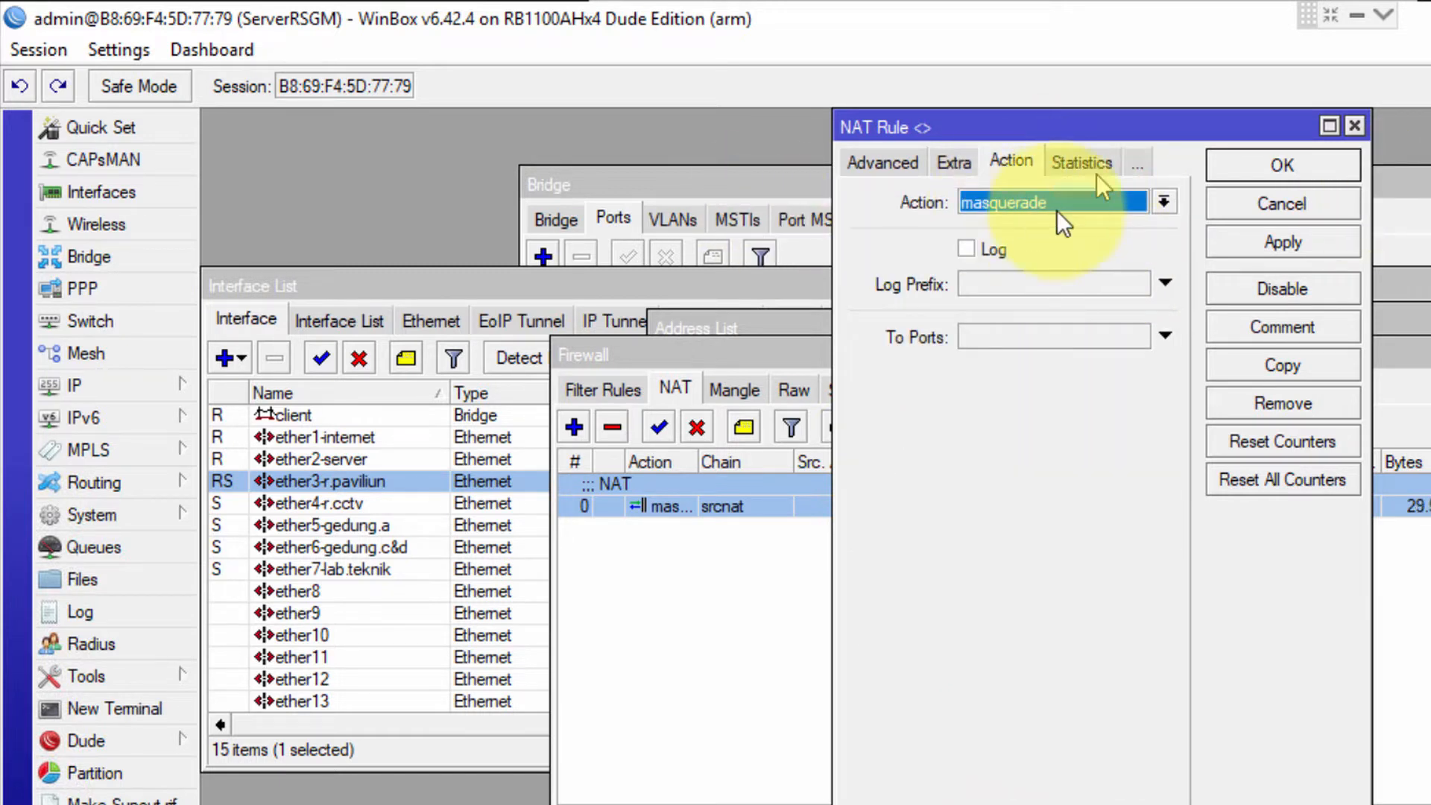
{"action": "left_click", "coordinate": [1275, 165]}
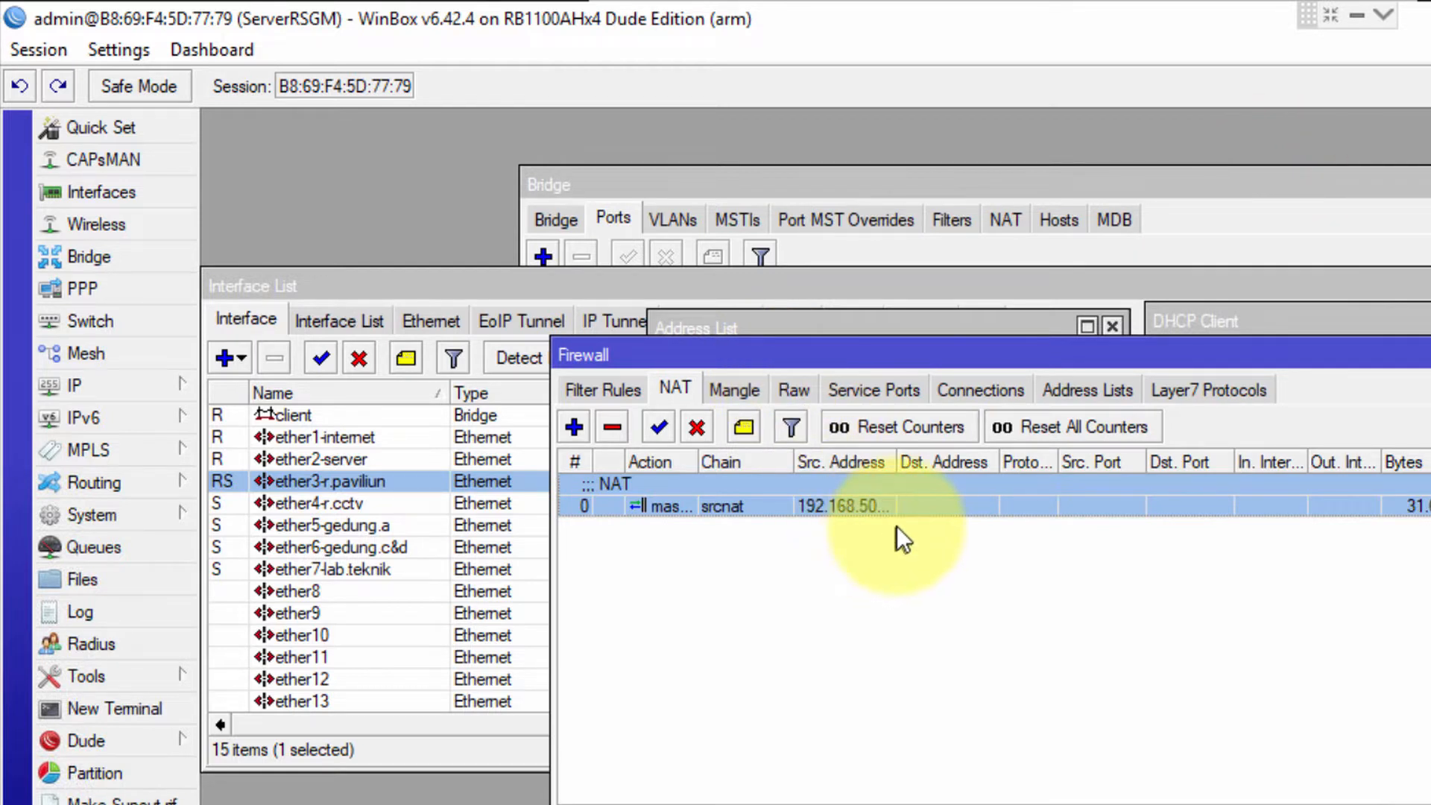
{"action": "left_click", "coordinate": [628, 385]}
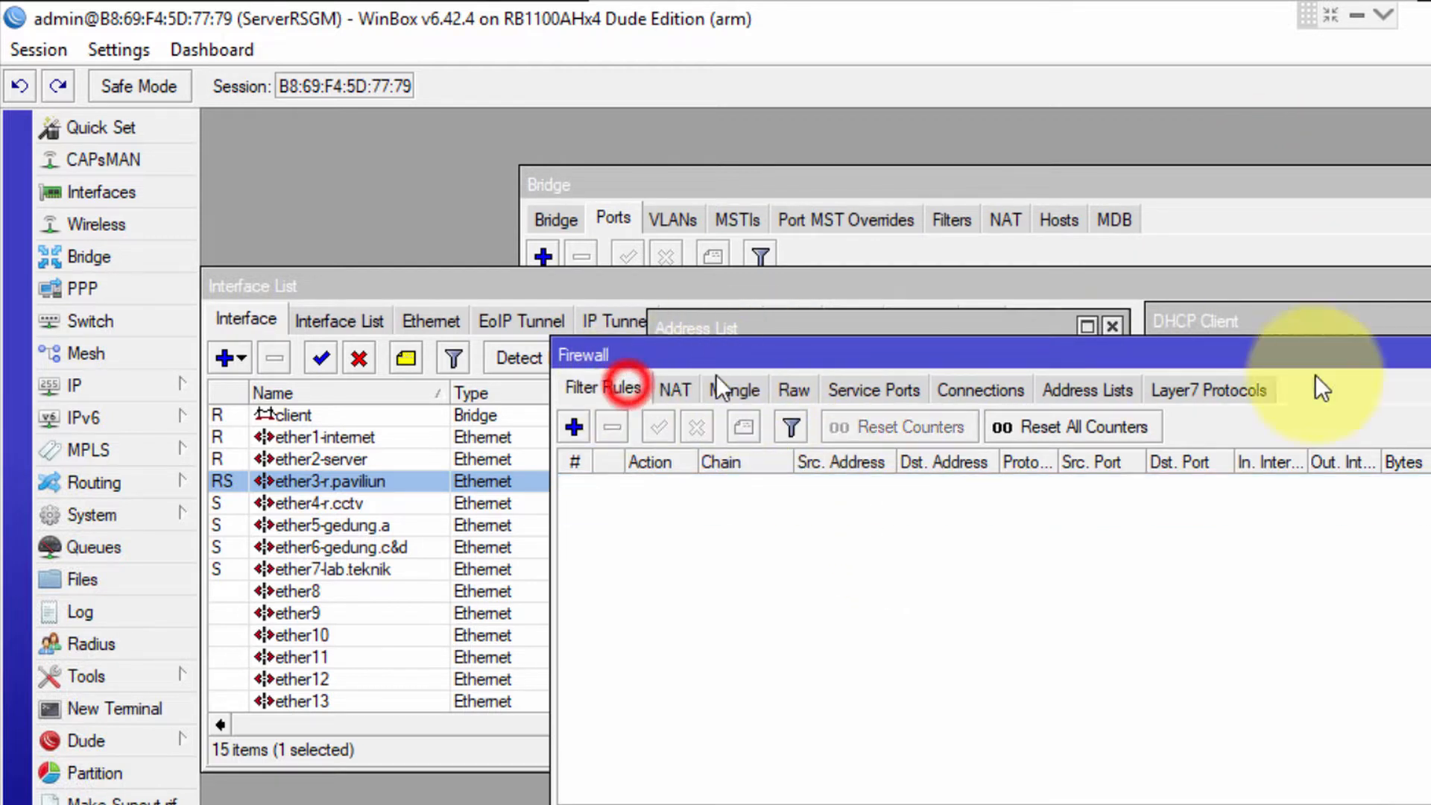
Close the Firewall window and bring up Chrome's login-success page on pintas.unpad.ac.id
{"action": "left_click", "coordinate": [1430, 353]}
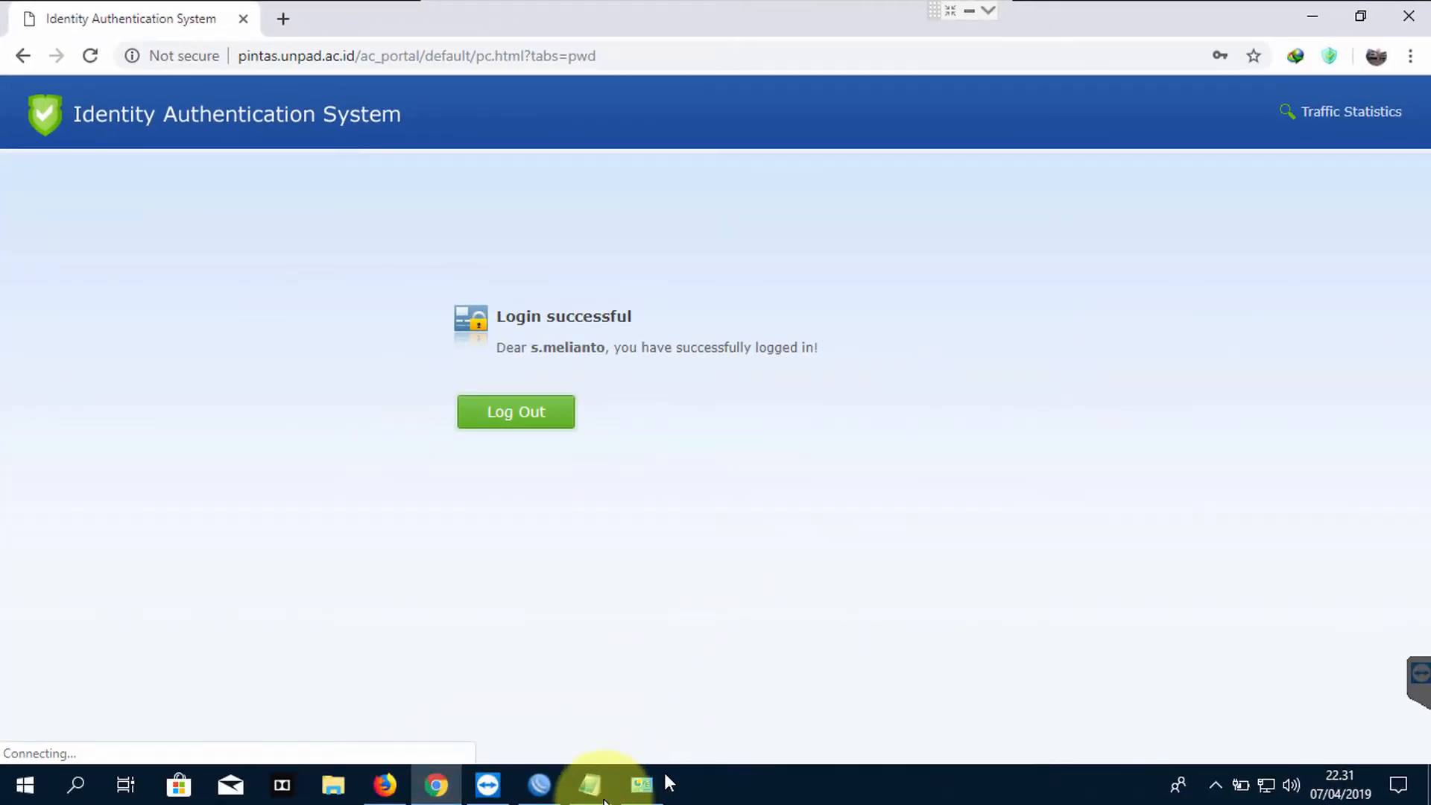
{"action": "left_click", "coordinate": [590, 784]}
Remove the stray 'g' and type chat lines about the wifi dropping, ending 'oke mas coba dlu login lg nanti'
{"action": "left_click", "coordinate": [752, 534]}
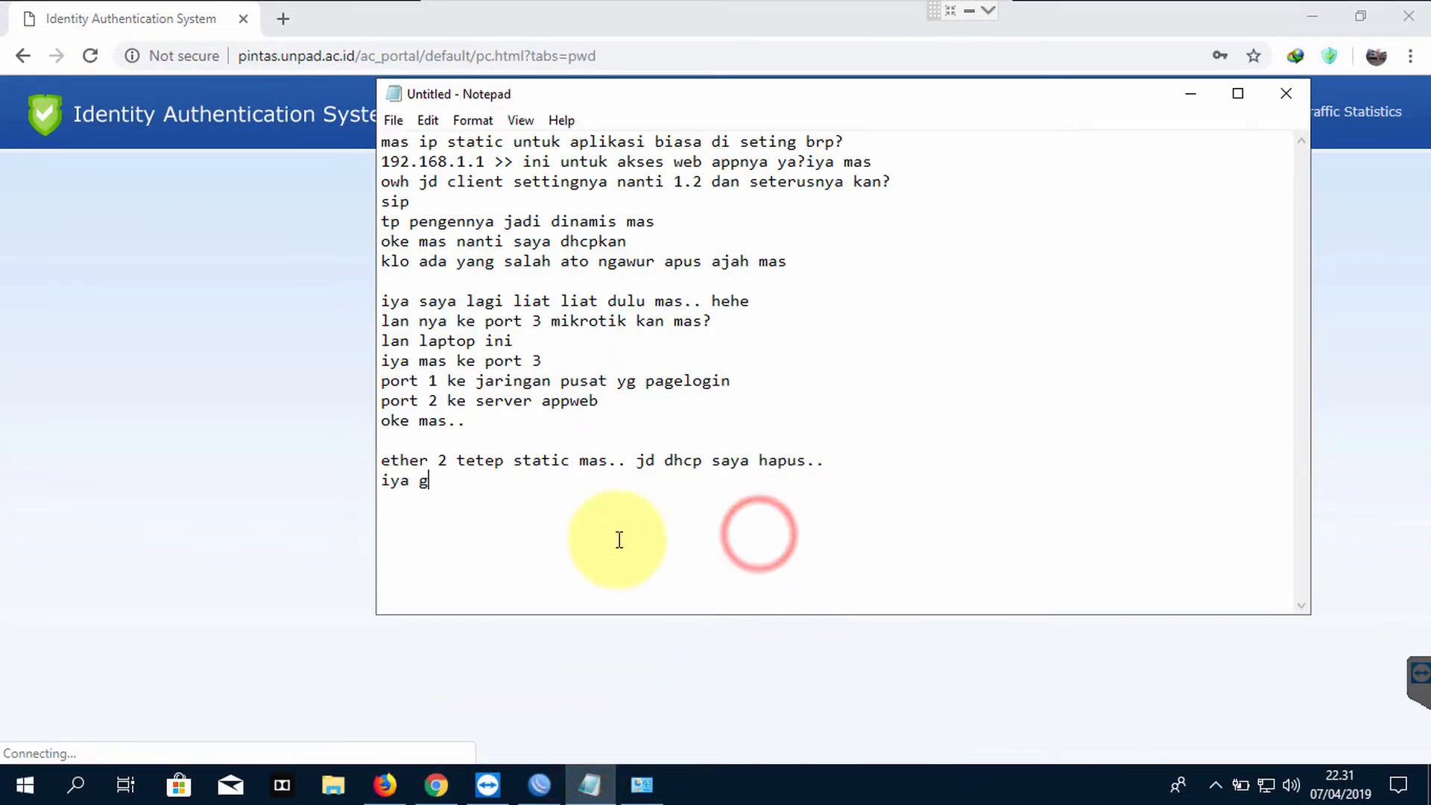
{"action": "key", "text": "BackSpace"}
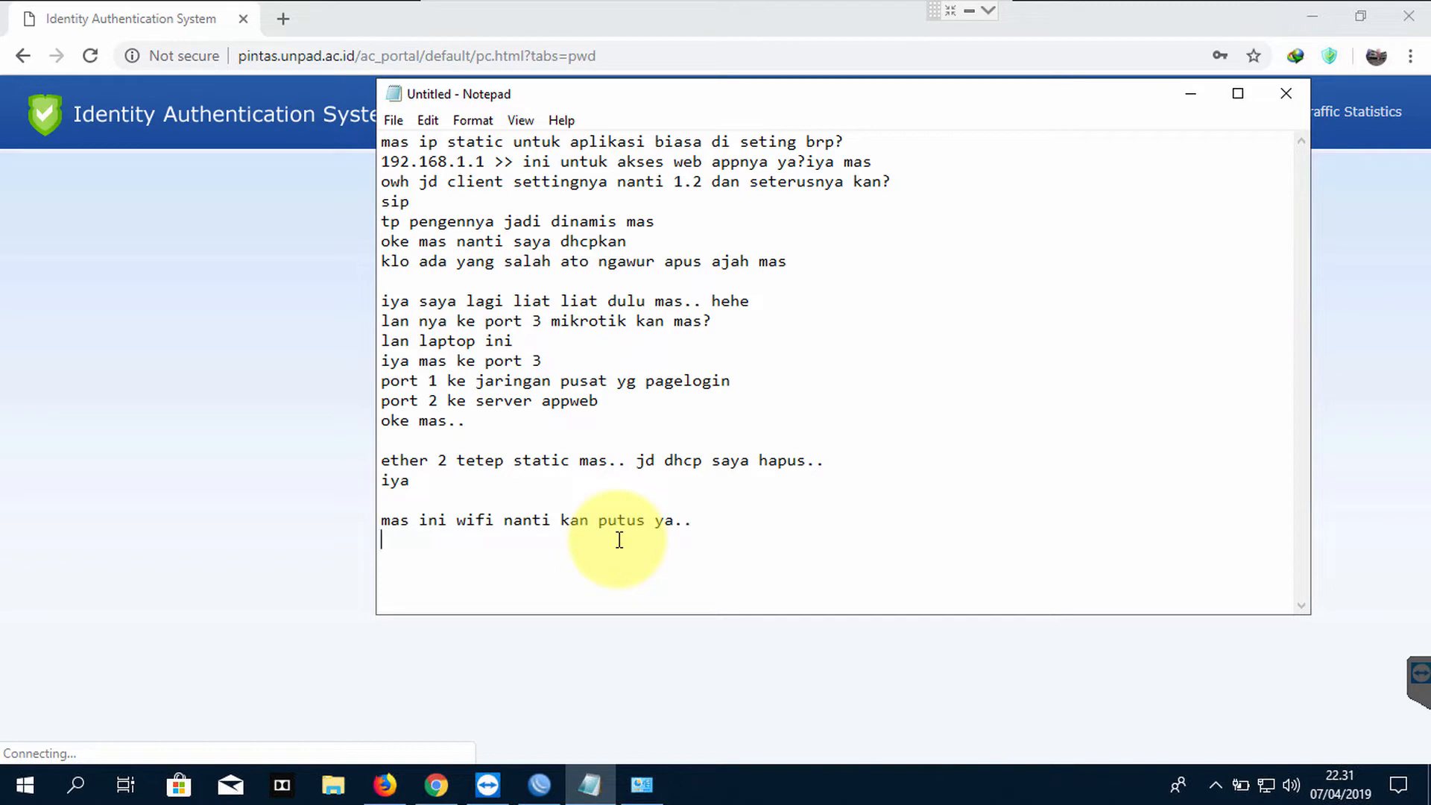
{"action": "type", "text": "coba langsung akses internet harusnya bisa.. meski udh putus wifi.."}
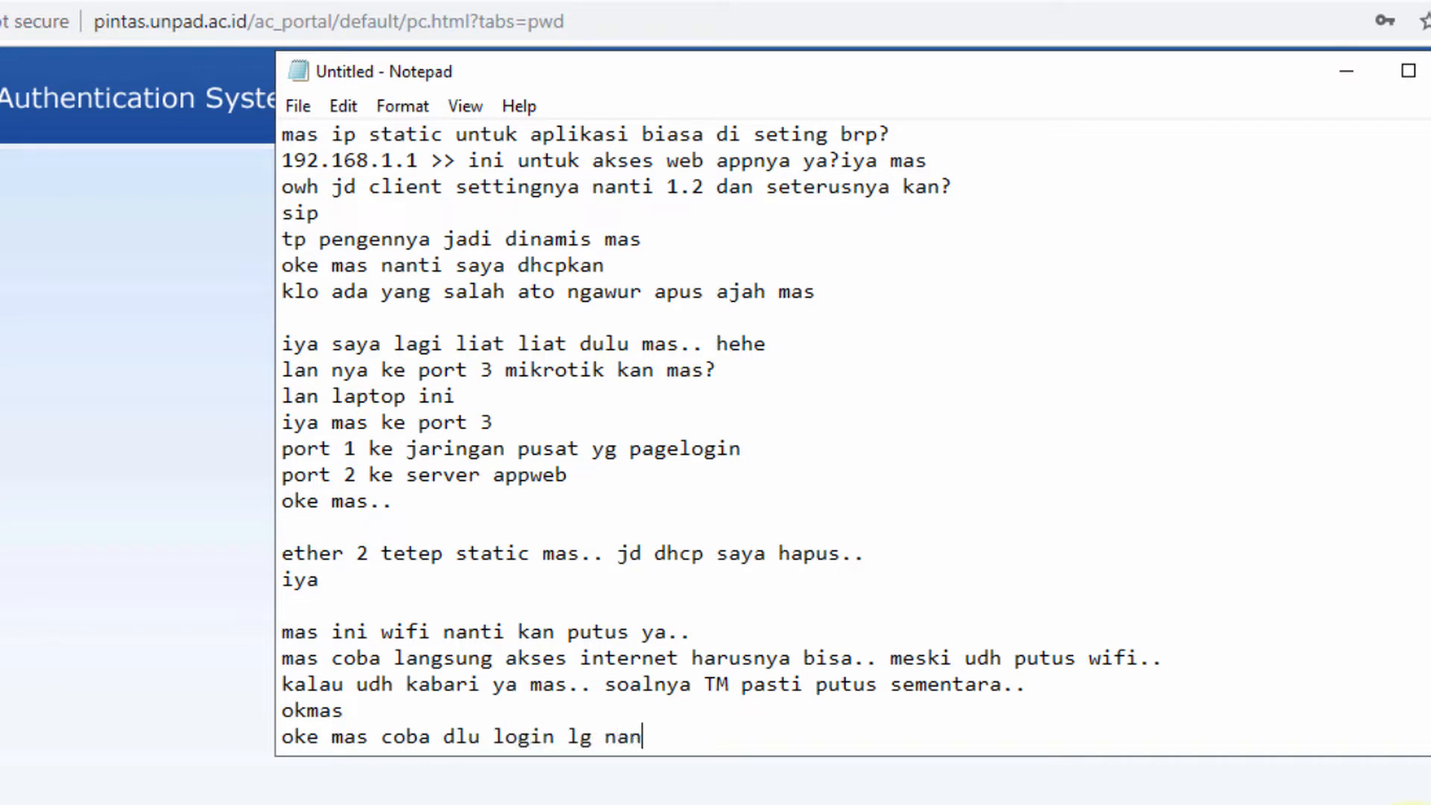
{"action": "type", "text": "ti"}
{"action": "key", "text": "Return"}
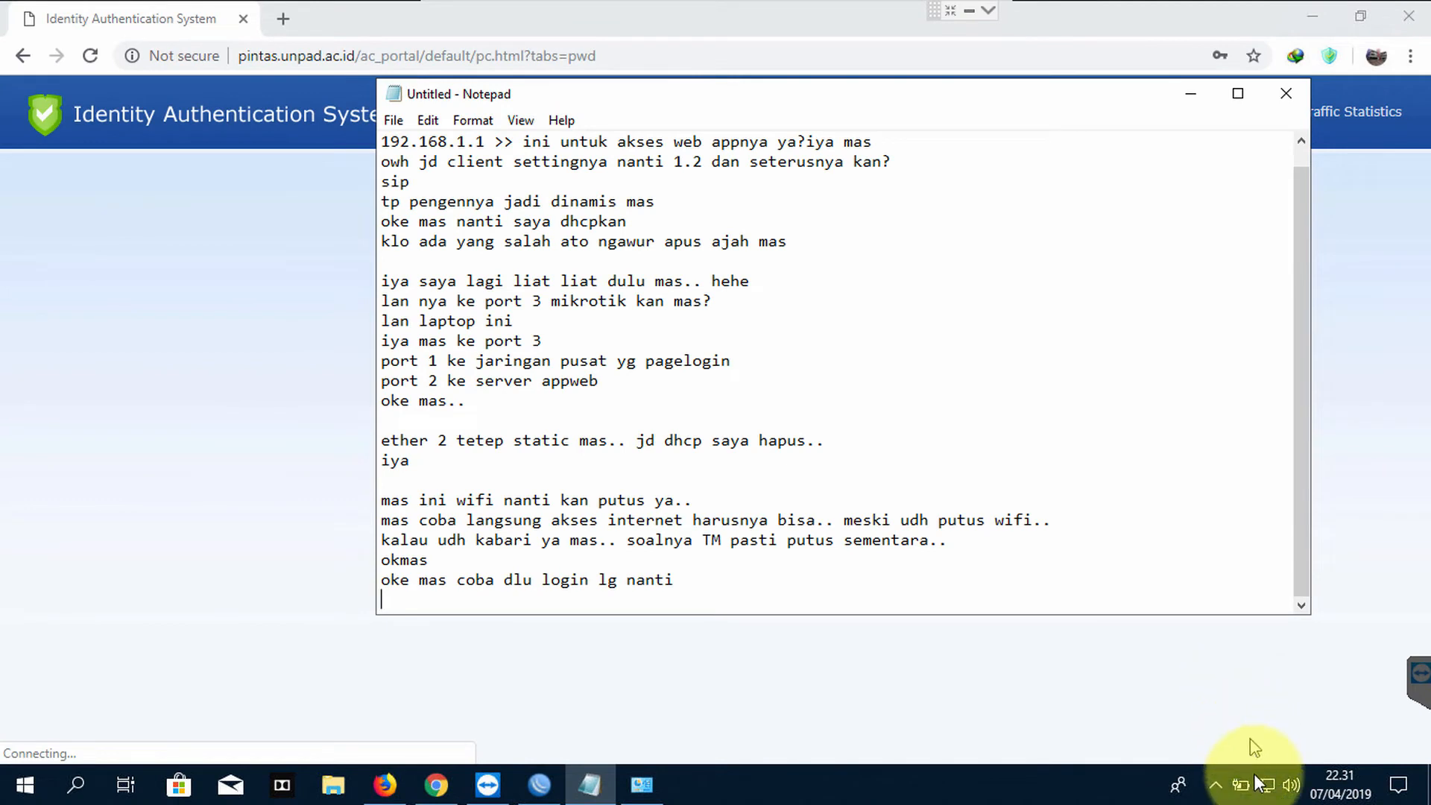
Disconnect the open wifi, then leave TeamViewer full screen to reveal Visio's blank Drawing1
{"action": "left_click", "coordinate": [1265, 785]}
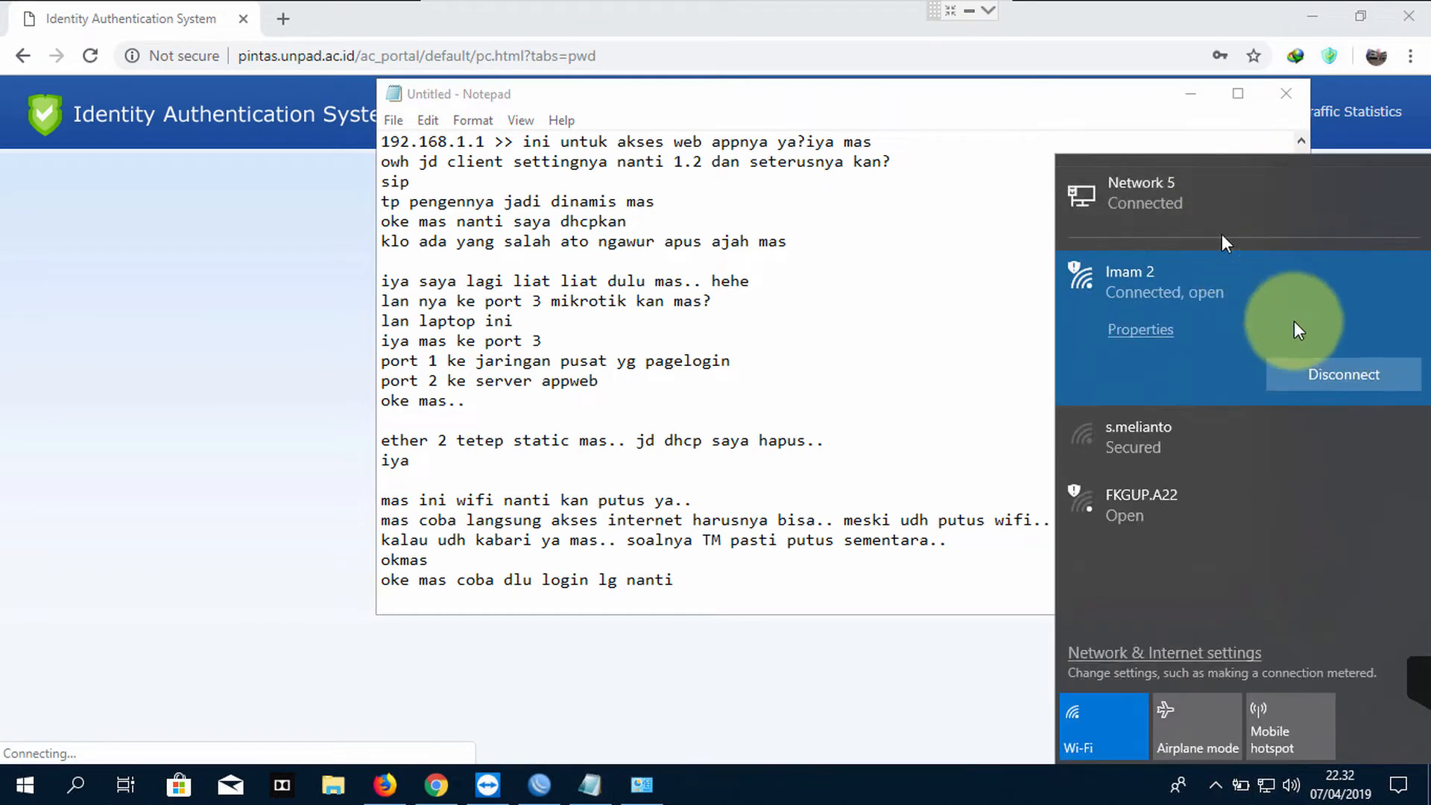
{"action": "left_click", "coordinate": [1326, 371]}
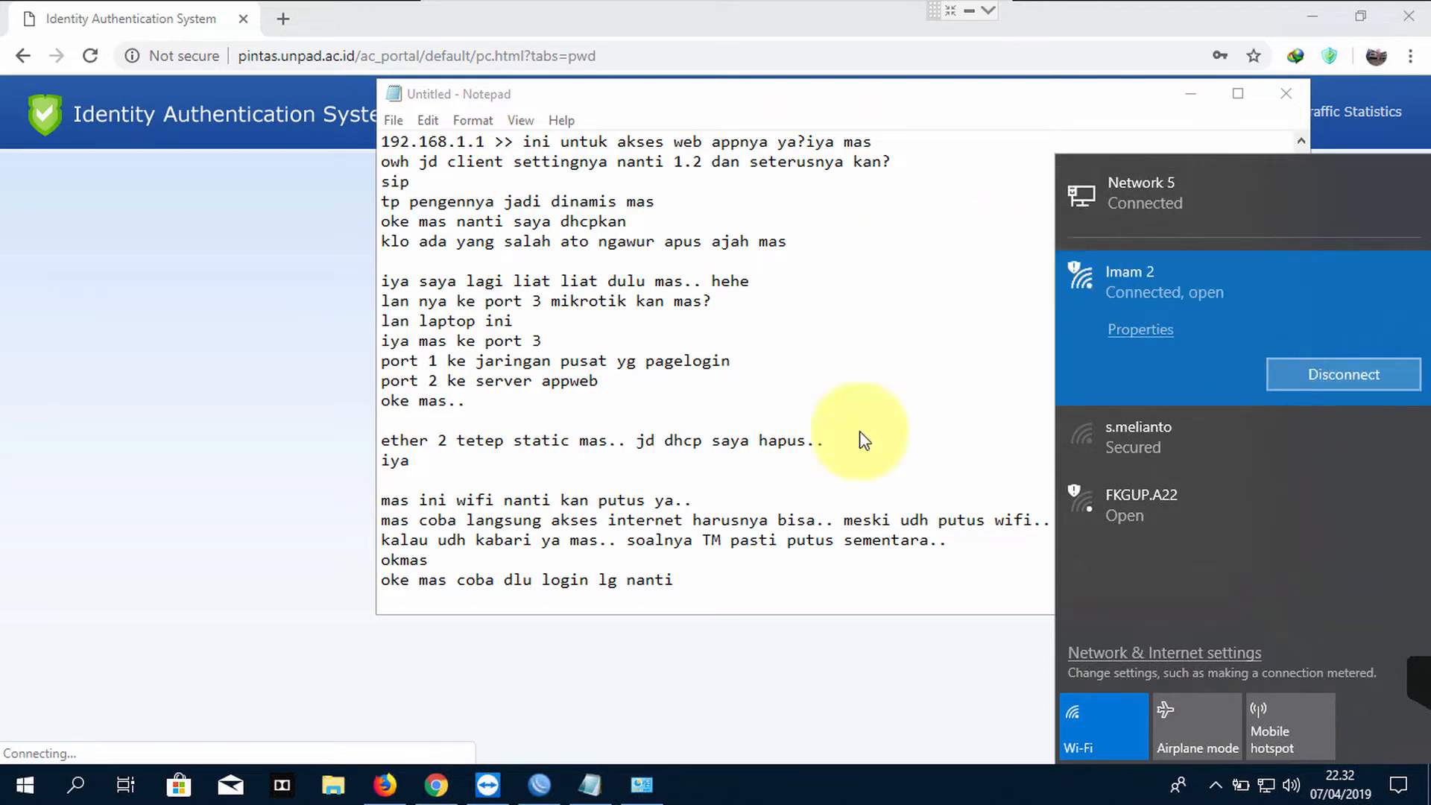
{"action": "left_click", "coordinate": [951, 10]}
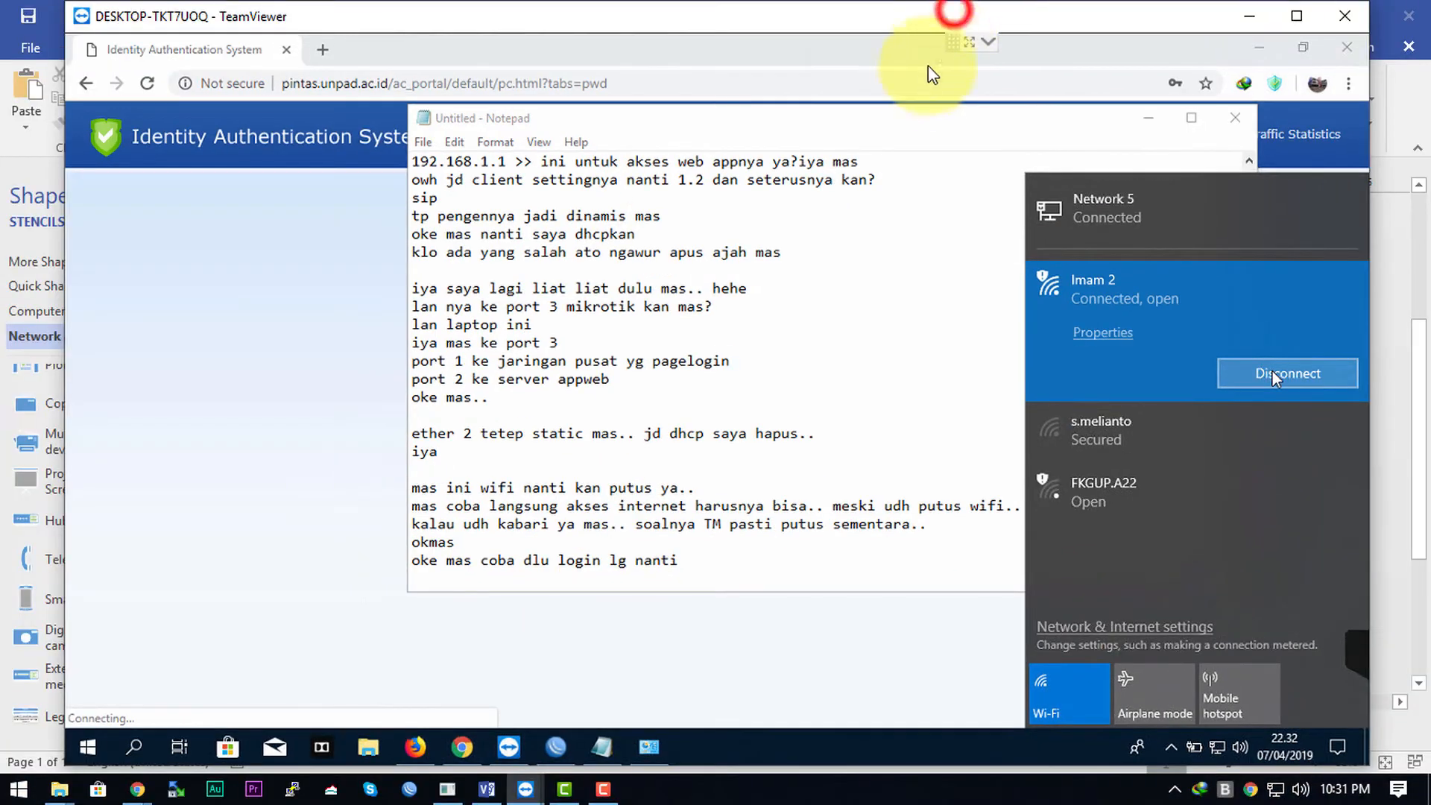
{"action": "left_click_drag", "start_coordinate": [684, 12], "coordinate": [849, 51]}
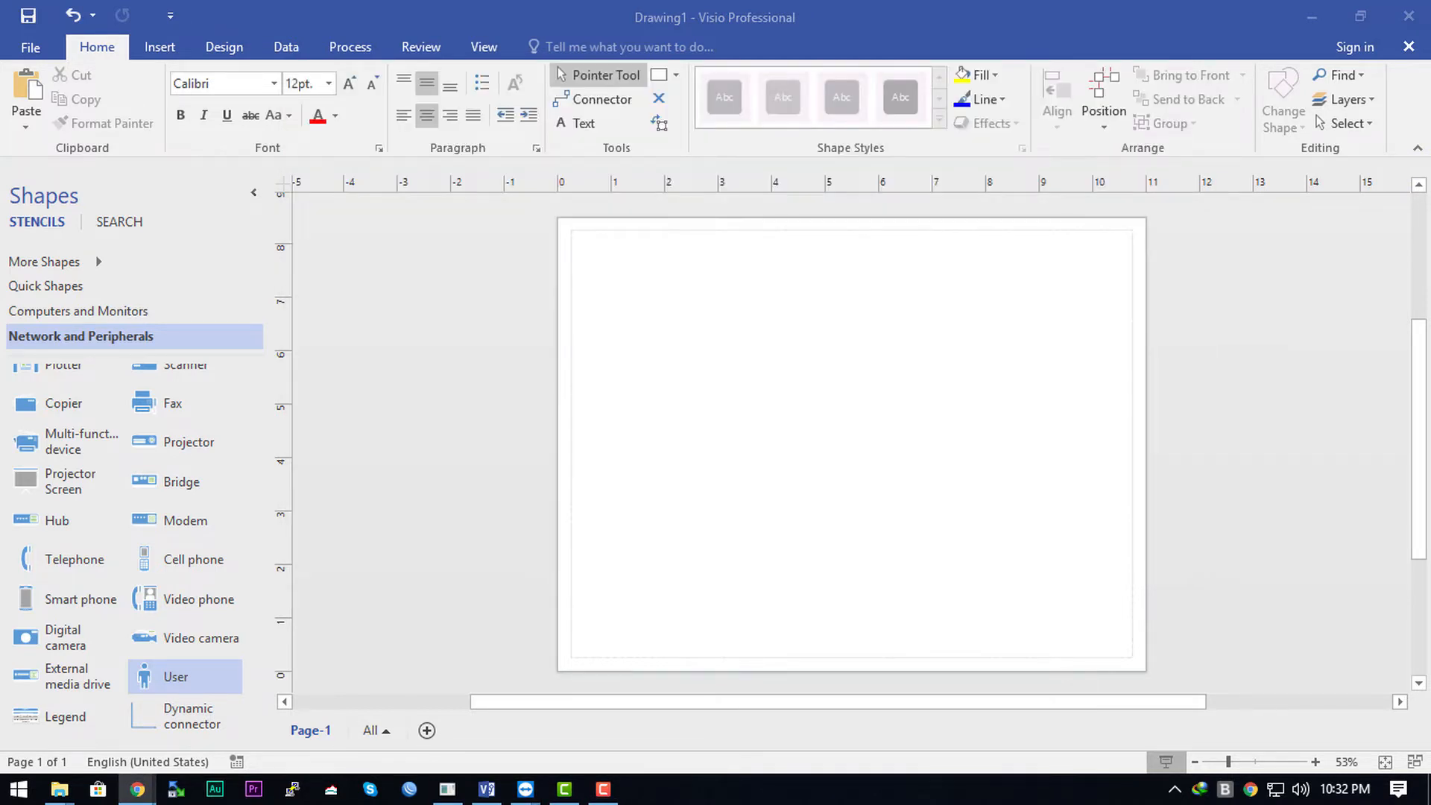
On the blank Drawing1 page, place a Server shape at the top right and a Router at the top left
{"action": "left_click", "coordinate": [741, 414]}
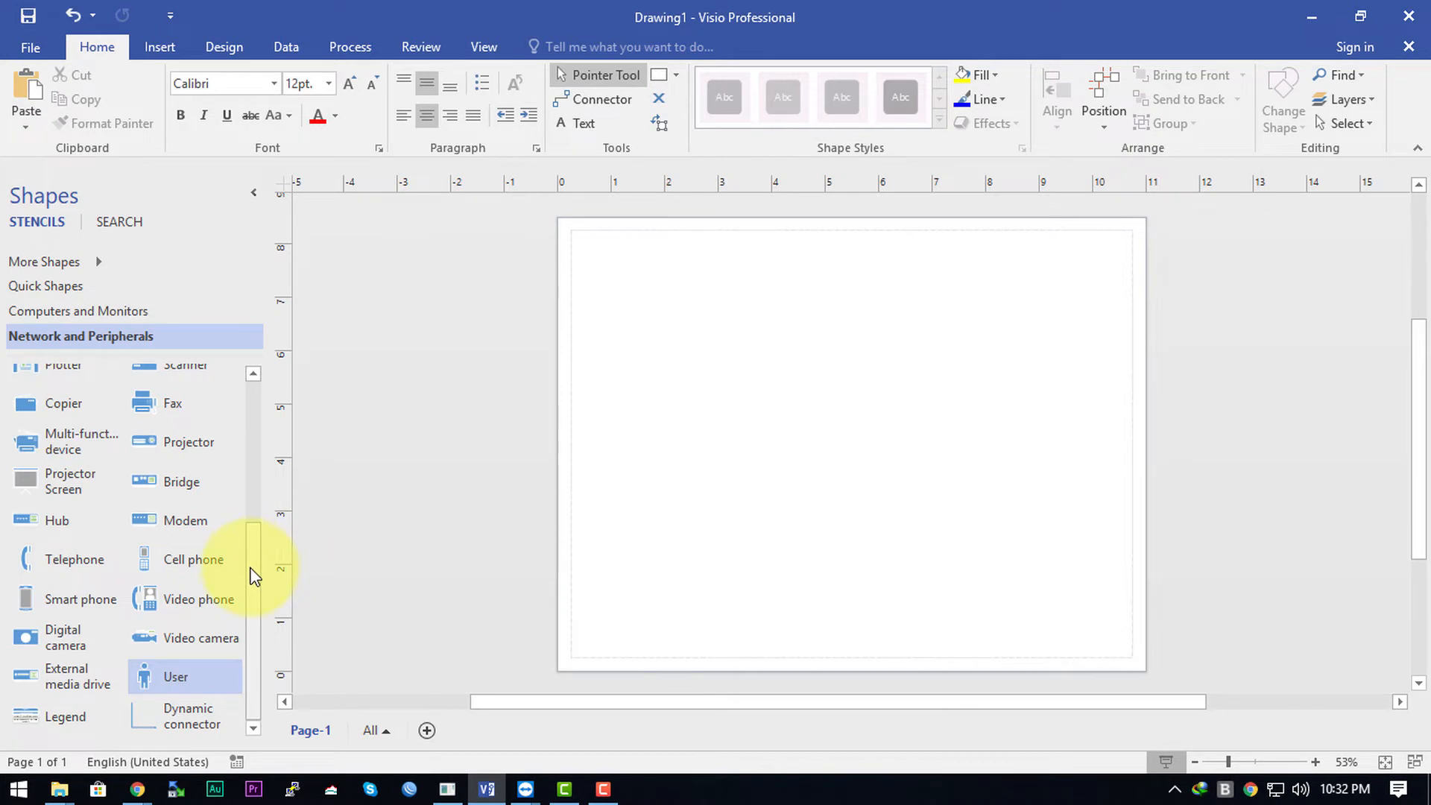
{"action": "left_click_drag", "start_coordinate": [252, 570], "coordinate": [269, 421]}
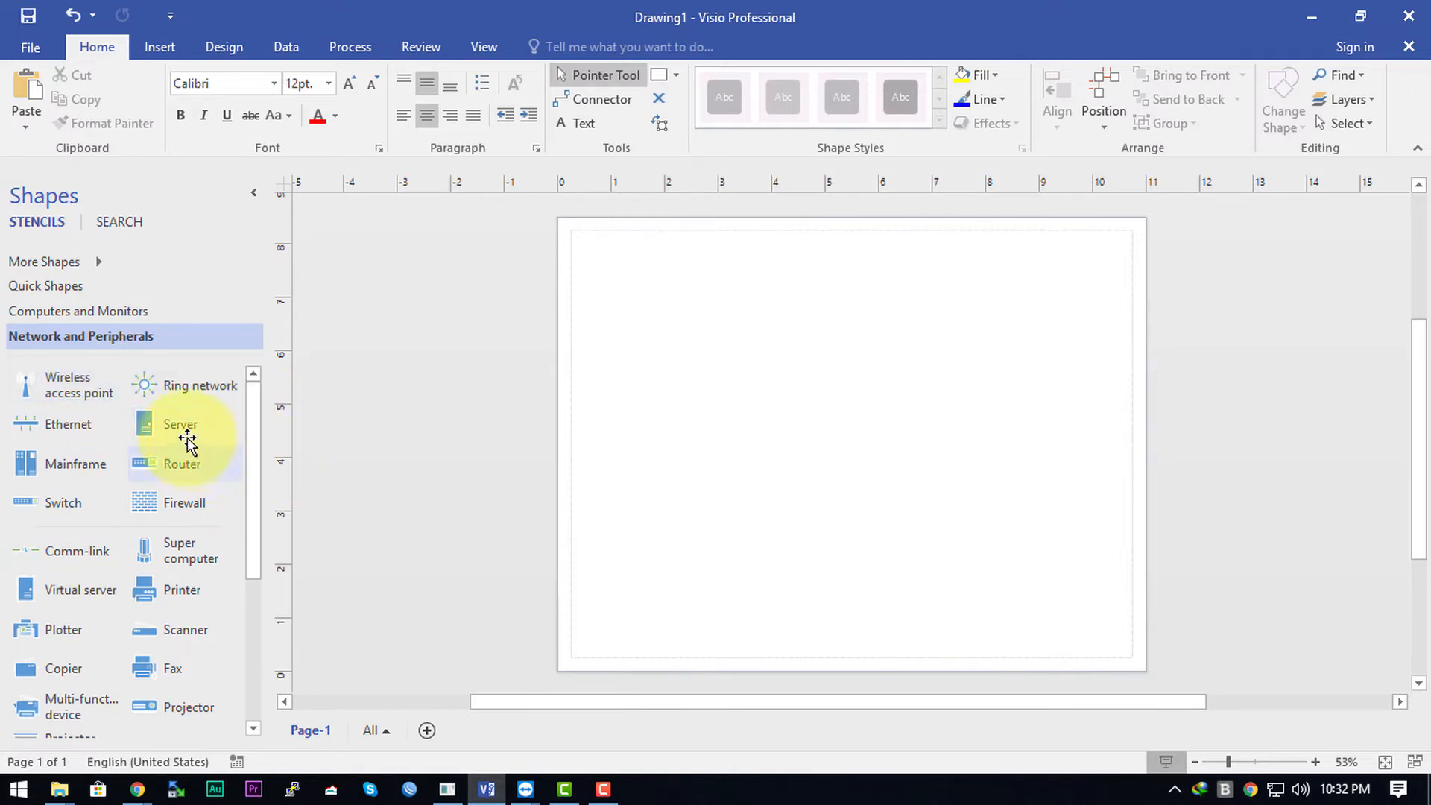
{"action": "left_click_drag", "start_coordinate": [179, 434], "coordinate": [959, 301]}
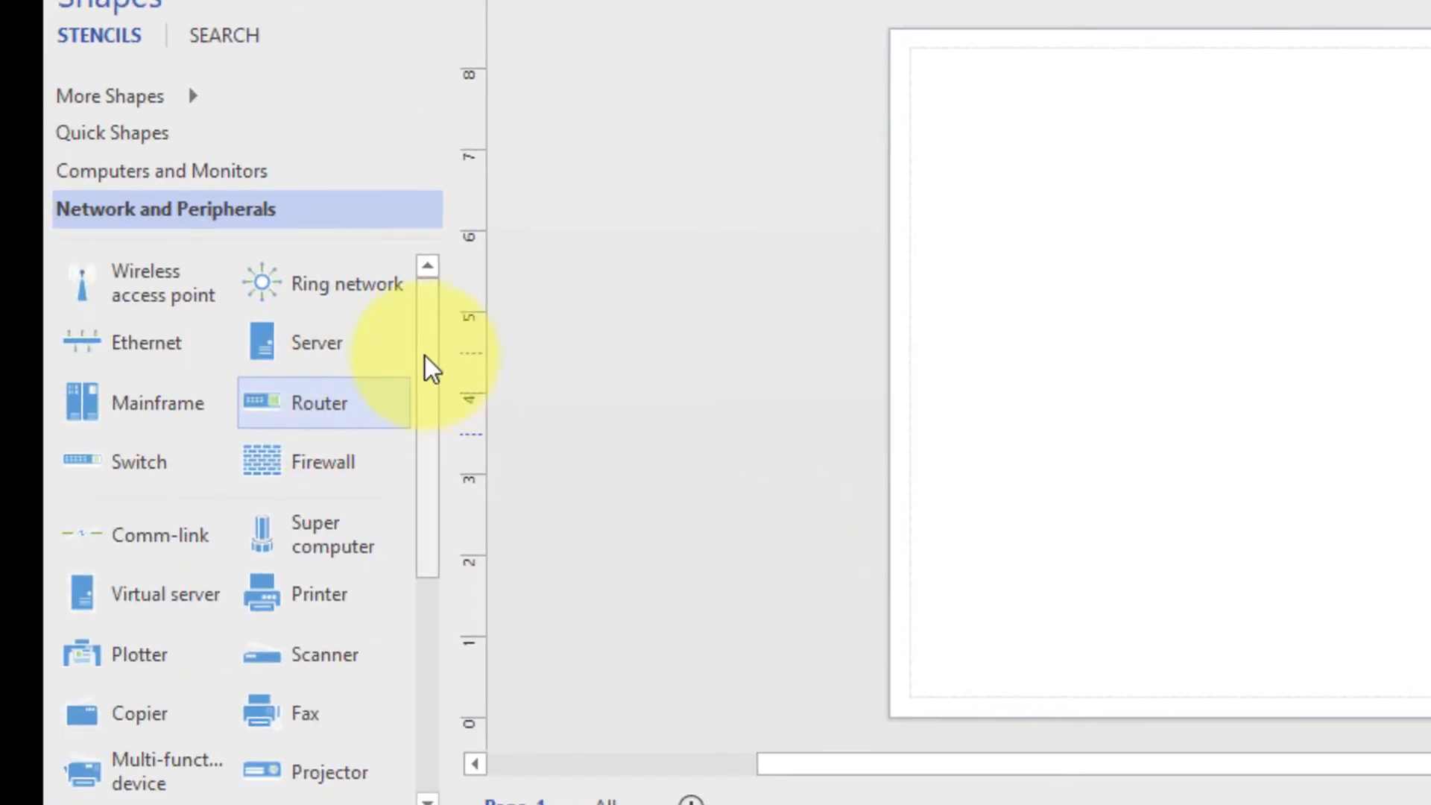
{"action": "left_click_drag", "start_coordinate": [424, 357], "coordinate": [396, 593]}
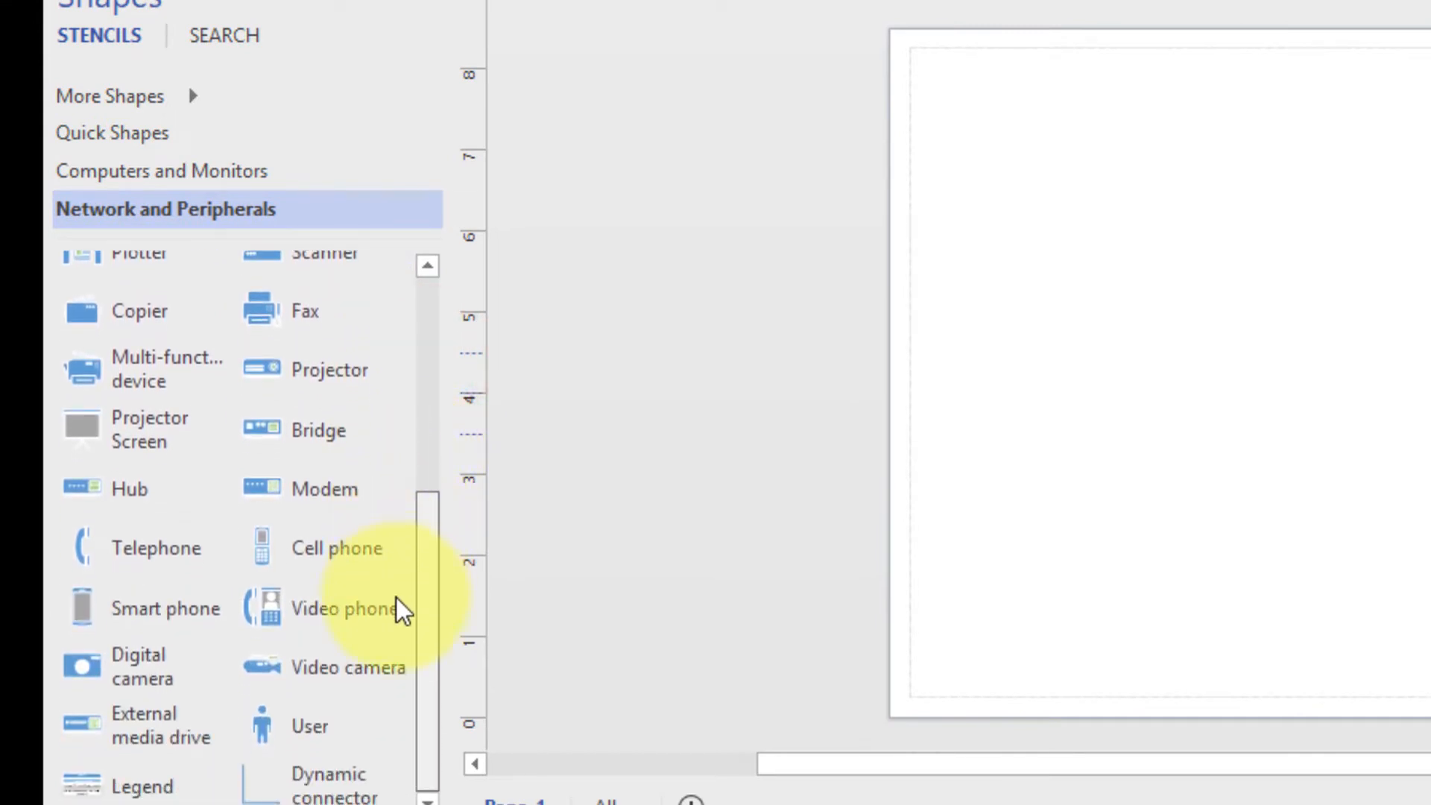
{"action": "scroll", "coordinate": [400, 523], "scroll_direction": "up", "scroll_amount": 5}
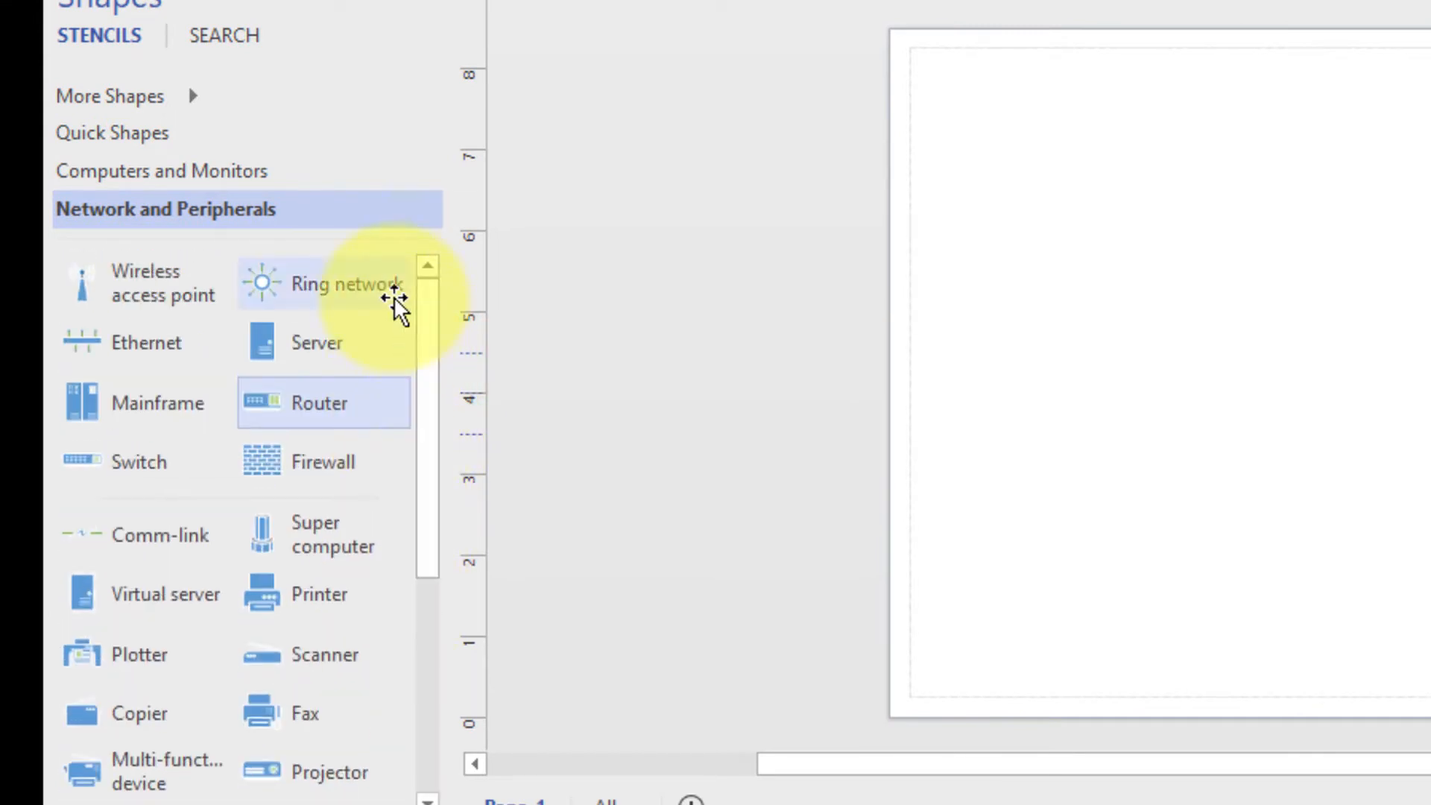
{"action": "mouse_move", "coordinate": [298, 408]}
{"action": "left_mouse_down"}
{"action": "mouse_move", "coordinate": [1169, 217]}
{"action": "mouse_move", "coordinate": [994, 107]}
{"action": "mouse_move", "coordinate": [976, 119]}
{"action": "left_mouse_up"}
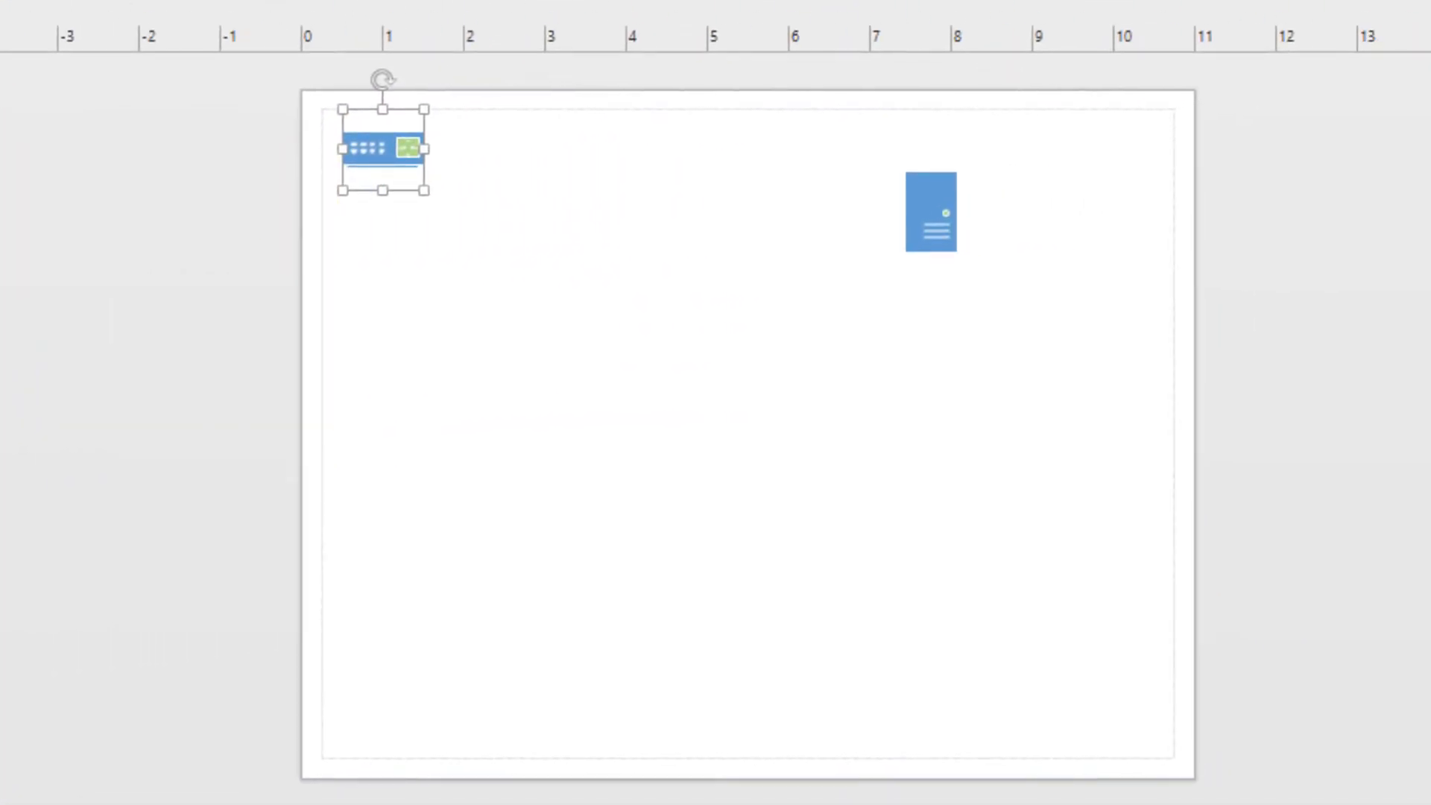
Add a wireless access point below the router, nudge the server higher and tidy its label
{"action": "left_click_drag", "start_coordinate": [595, 273], "coordinate": [471, 353]}
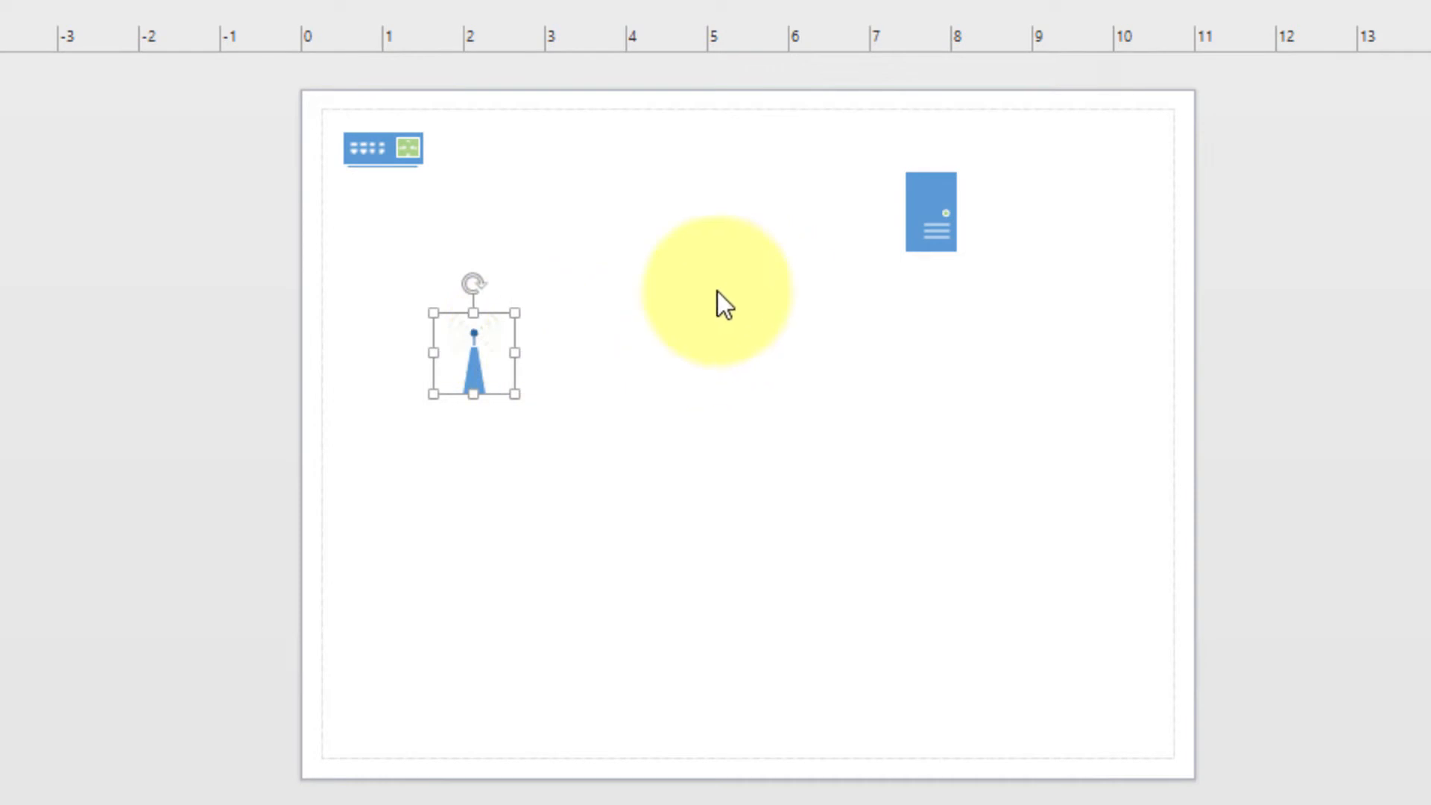
{"action": "left_click_drag", "start_coordinate": [928, 197], "coordinate": [928, 156]}
{"action": "left_click", "coordinate": [339, 1]}
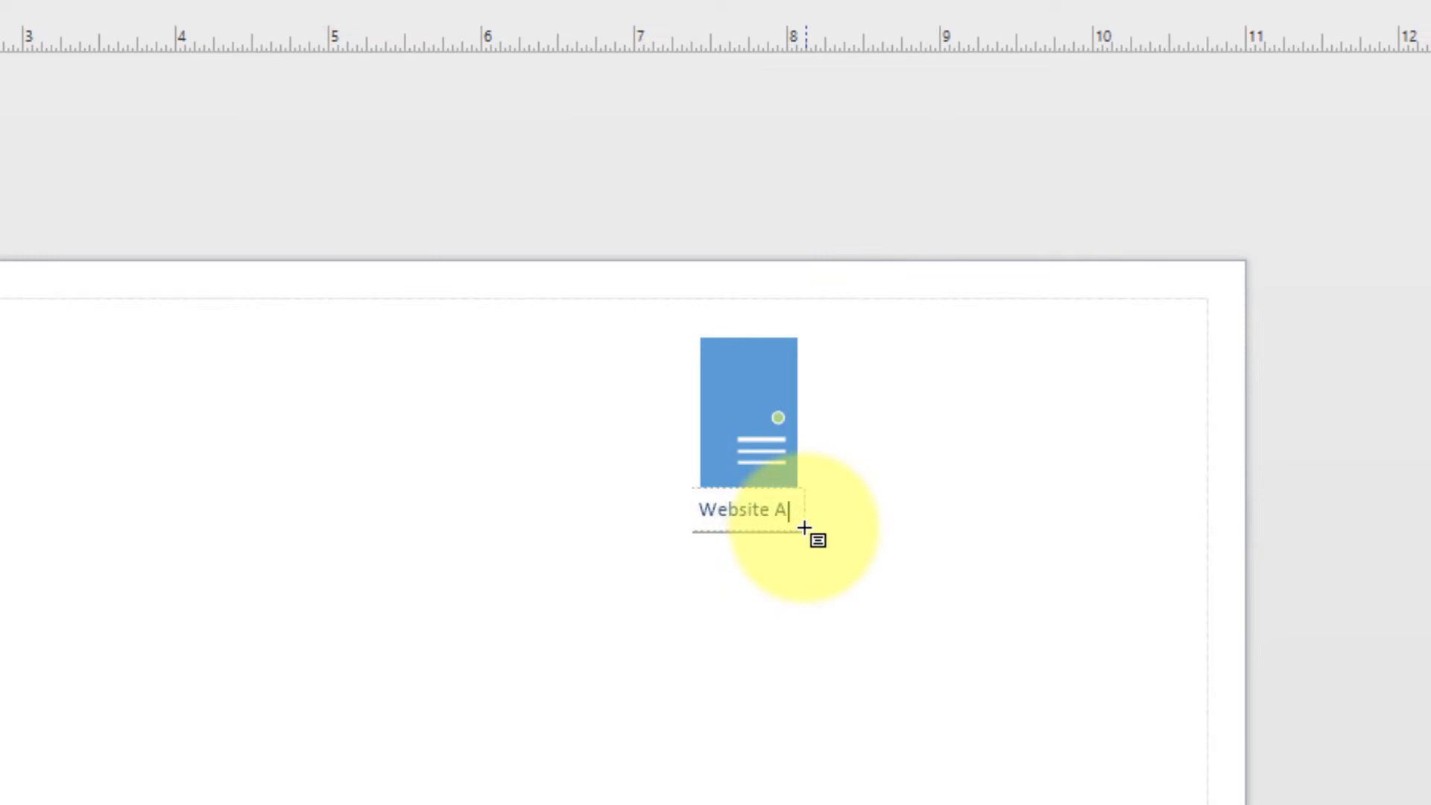
{"action": "key", "text": "BackSpace"}
Label the router 'Router Internet (Login page)' and connect it to the wireless antenna
{"action": "left_click", "coordinate": [303, 463]}
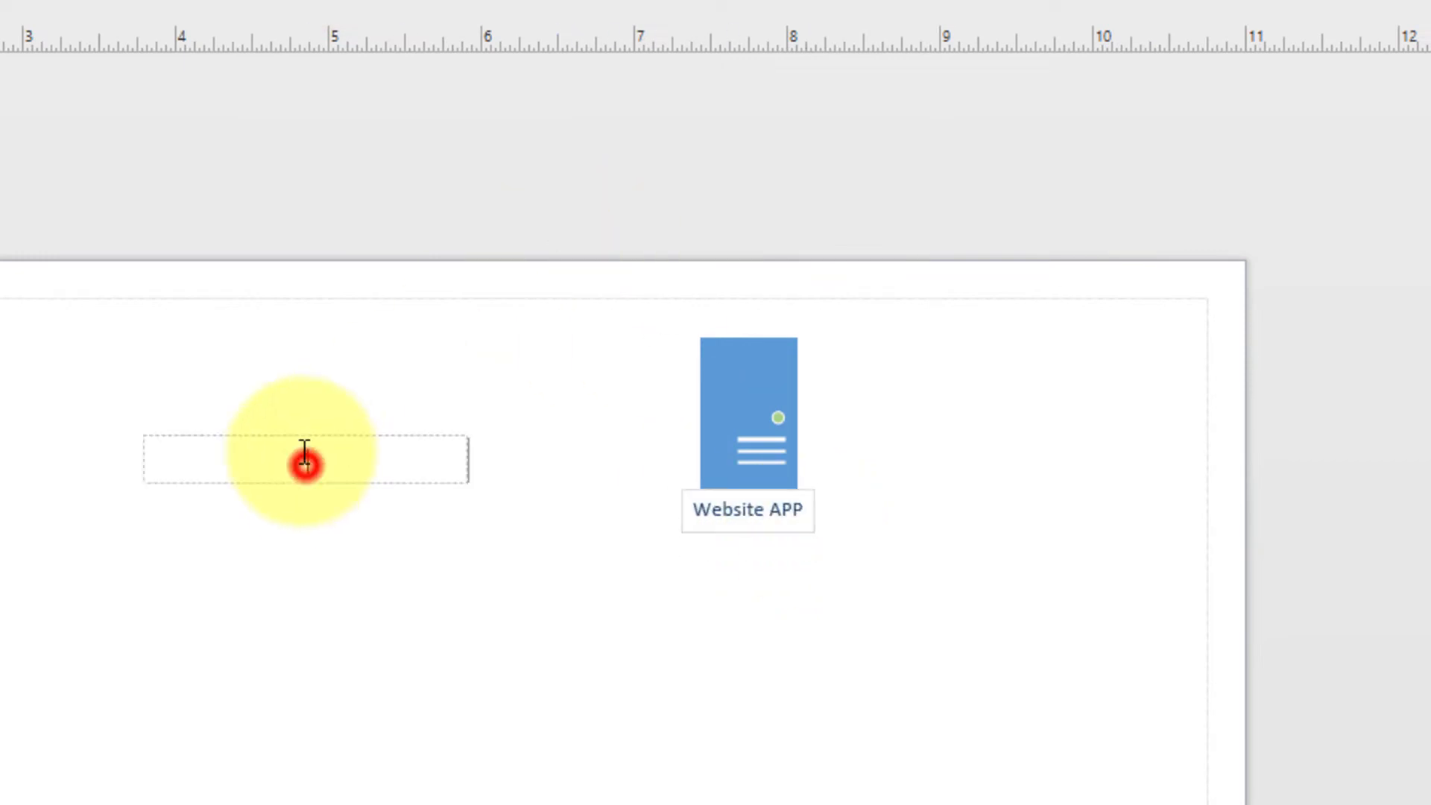
{"action": "left_click", "coordinate": [718, 804]}
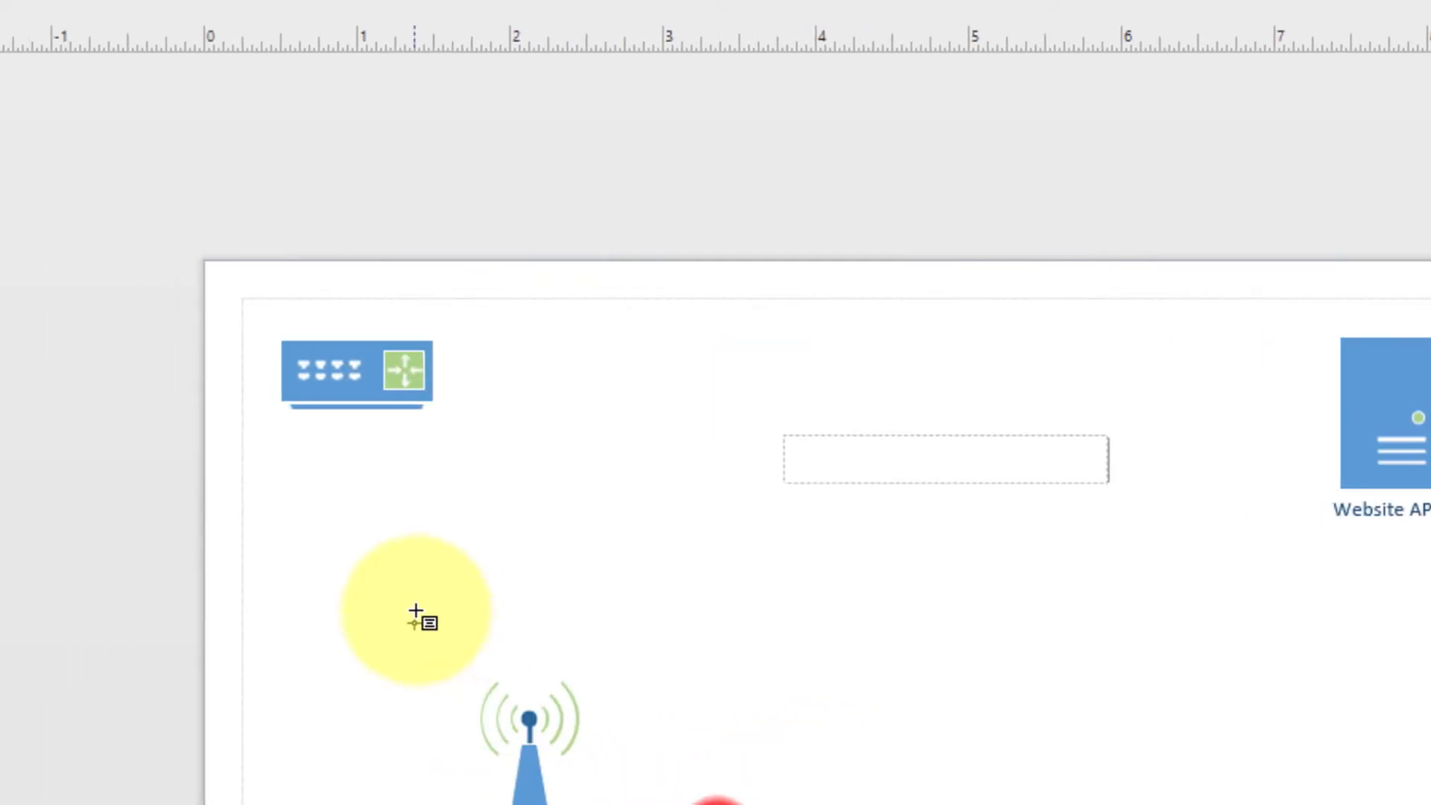
{"action": "scroll", "coordinate": [417, 612], "scroll_direction": "down", "scroll_amount": 3}
{"action": "scroll", "coordinate": [477, 315], "scroll_direction": "up", "scroll_amount": 1}
{"action": "left_click", "coordinate": [353, 236]}
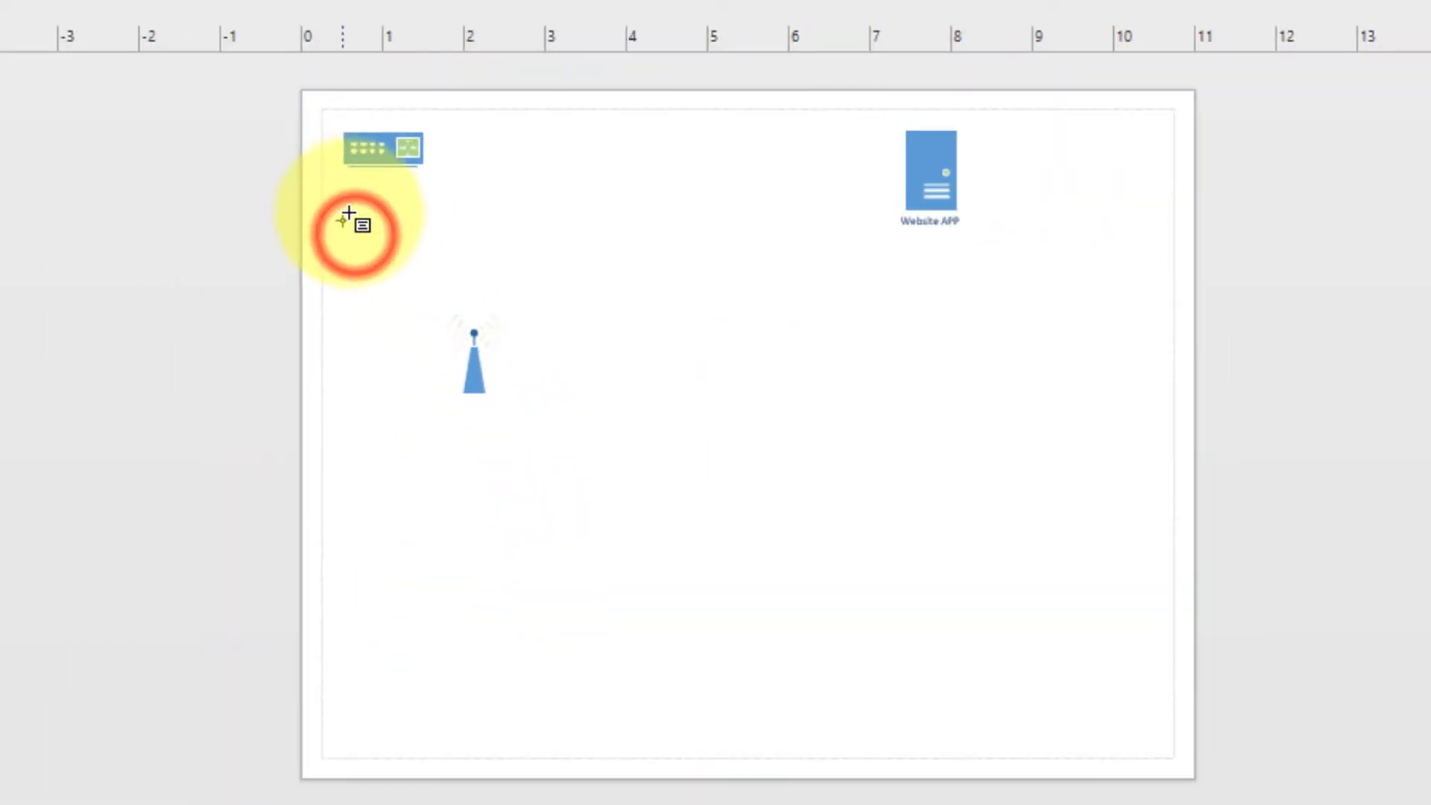
{"action": "left_click", "coordinate": [368, 177]}
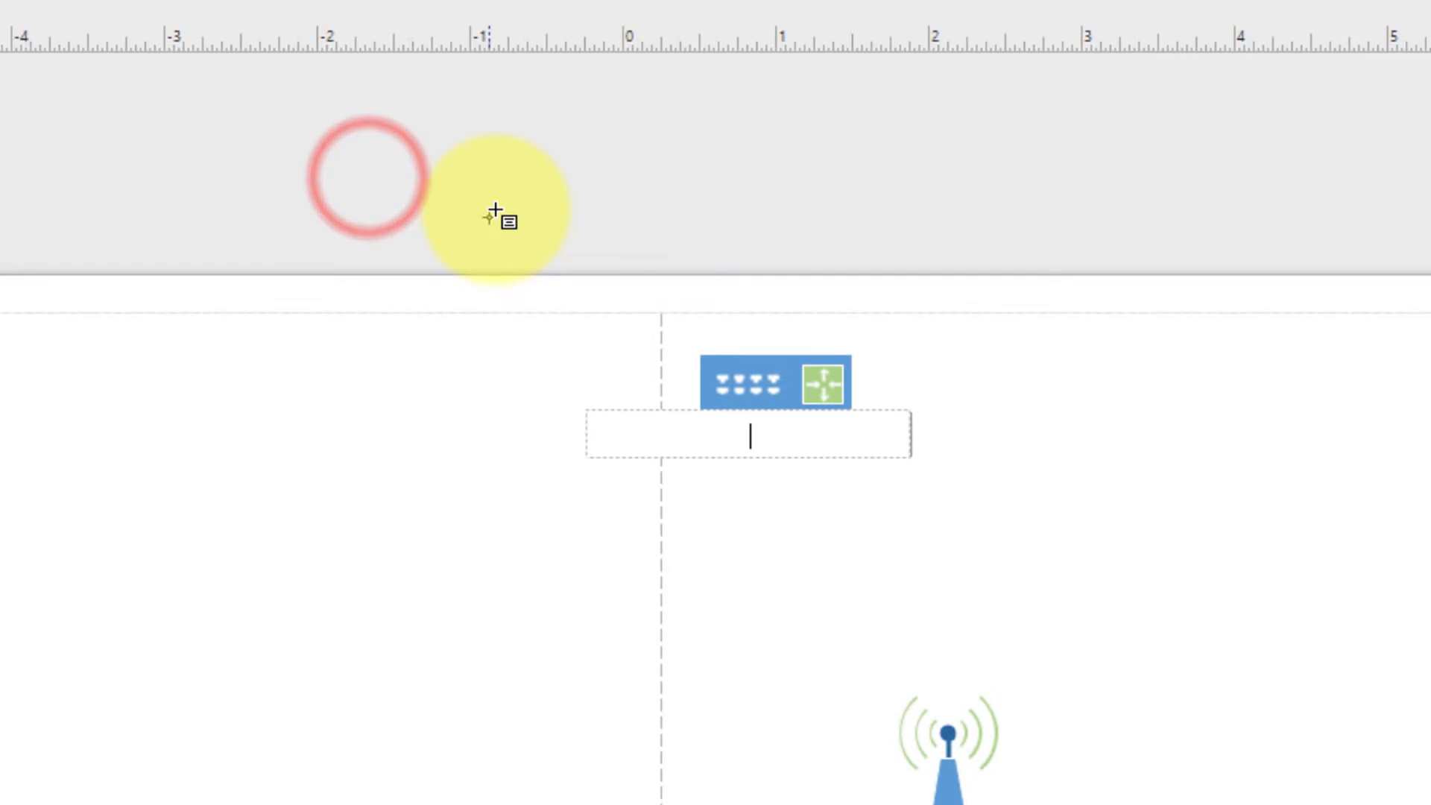
{"action": "type", "text": "Router Internet ("}
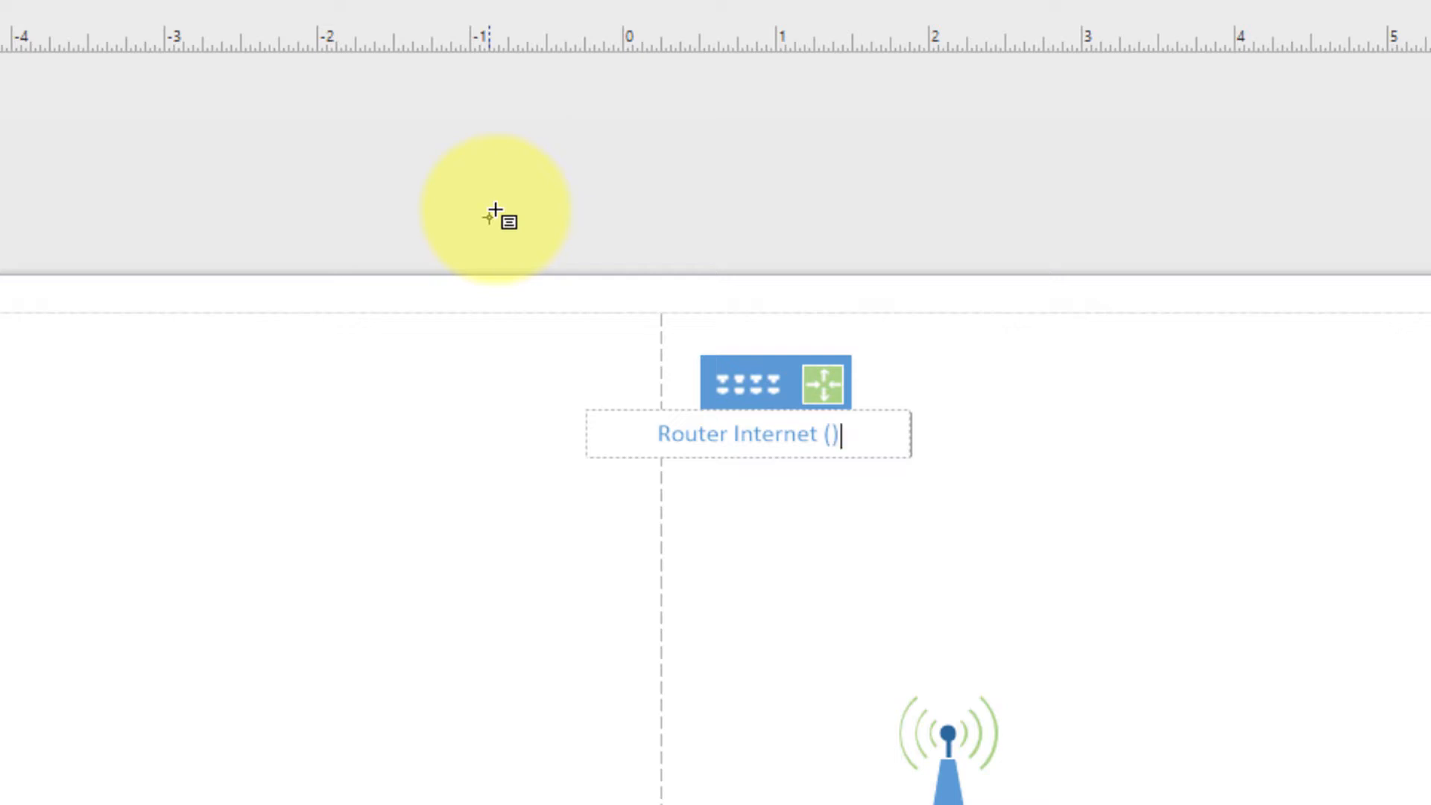
{"action": "type", "text": "in page"}
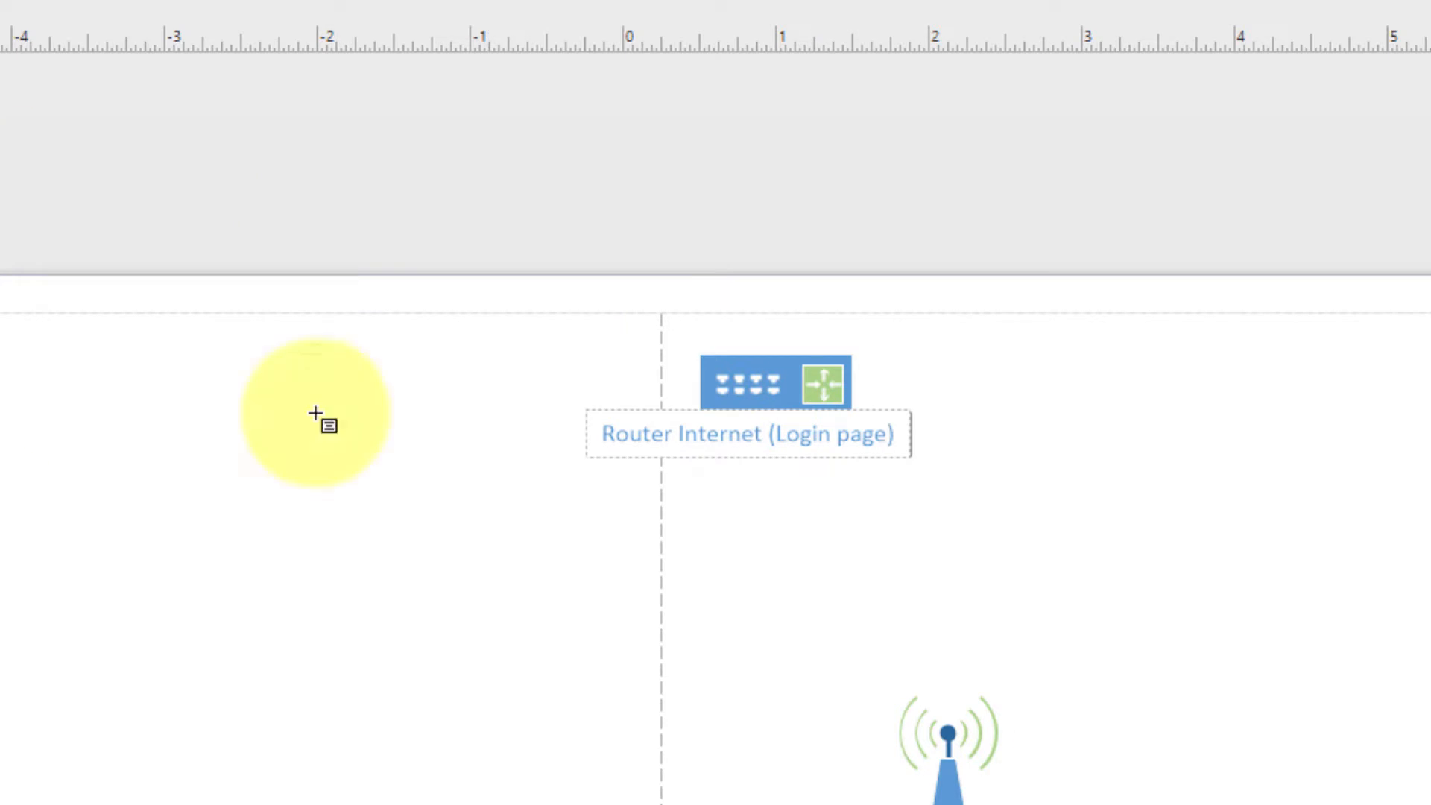
{"action": "key", "text": "ctrl+3"}
{"action": "left_click_drag", "start_coordinate": [374, 169], "coordinate": [456, 360]}
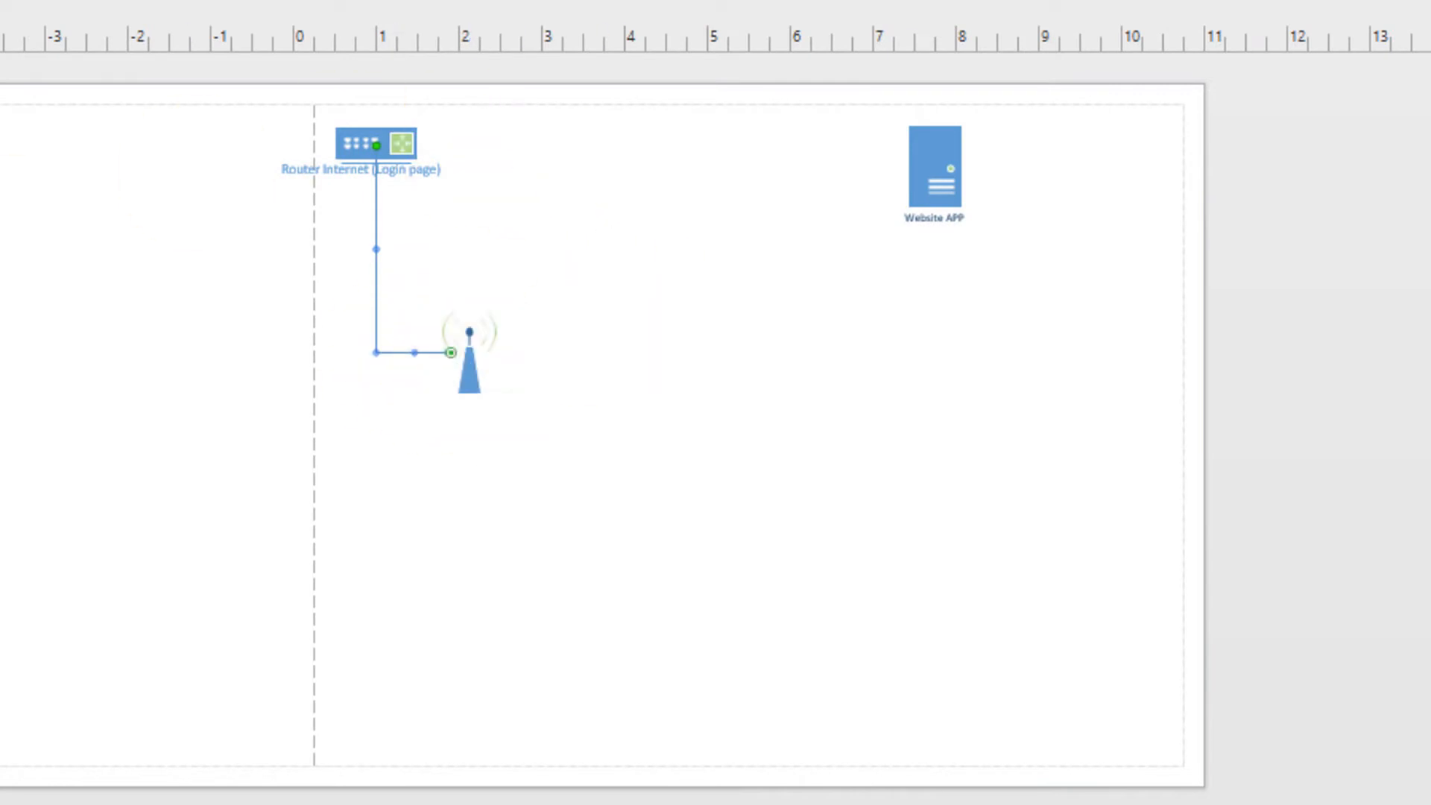
Add a person figure to the diagram and connect the antenna to it
{"action": "left_click_drag", "start_coordinate": [2, 782], "coordinate": [790, 445]}
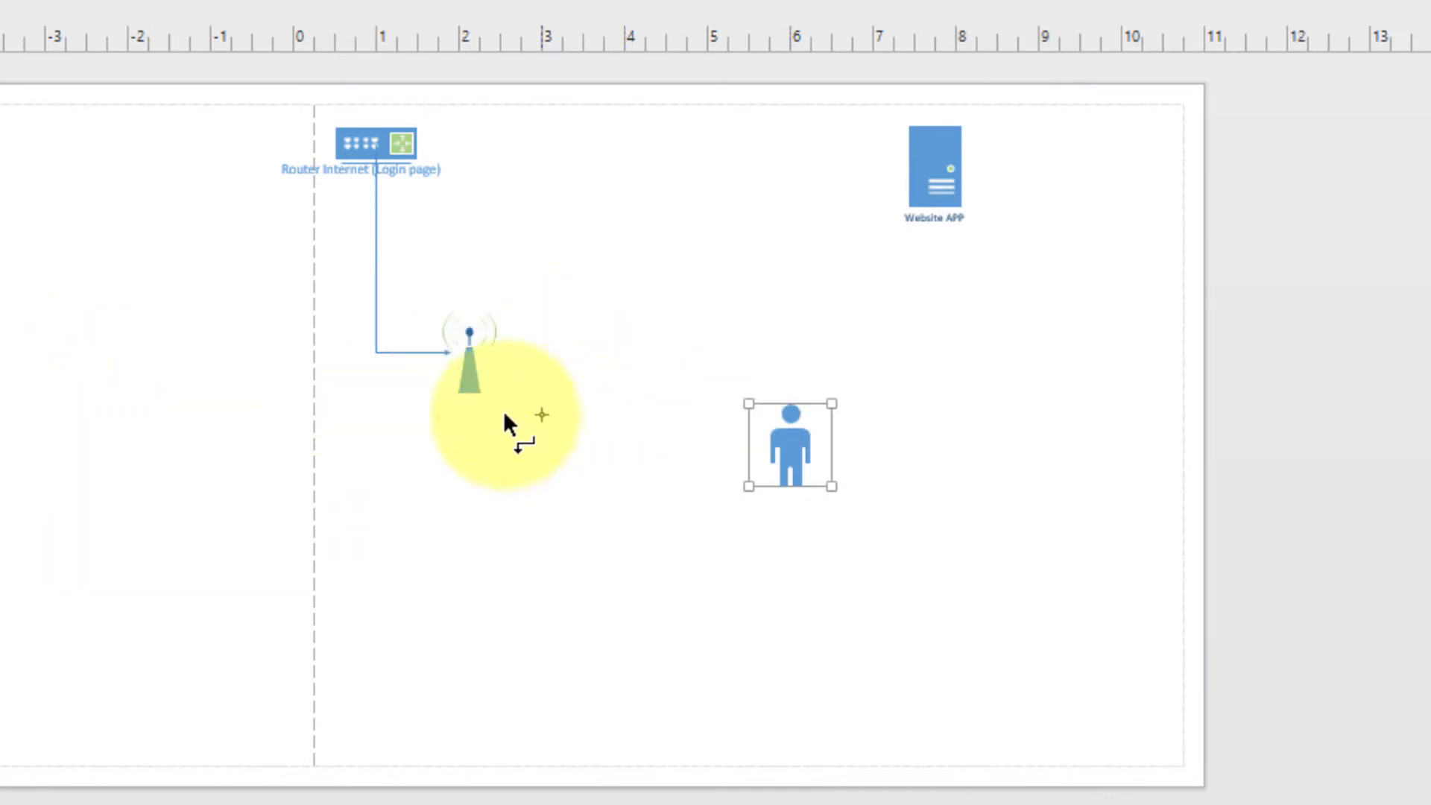
{"action": "left_click_drag", "start_coordinate": [477, 372], "coordinate": [772, 456]}
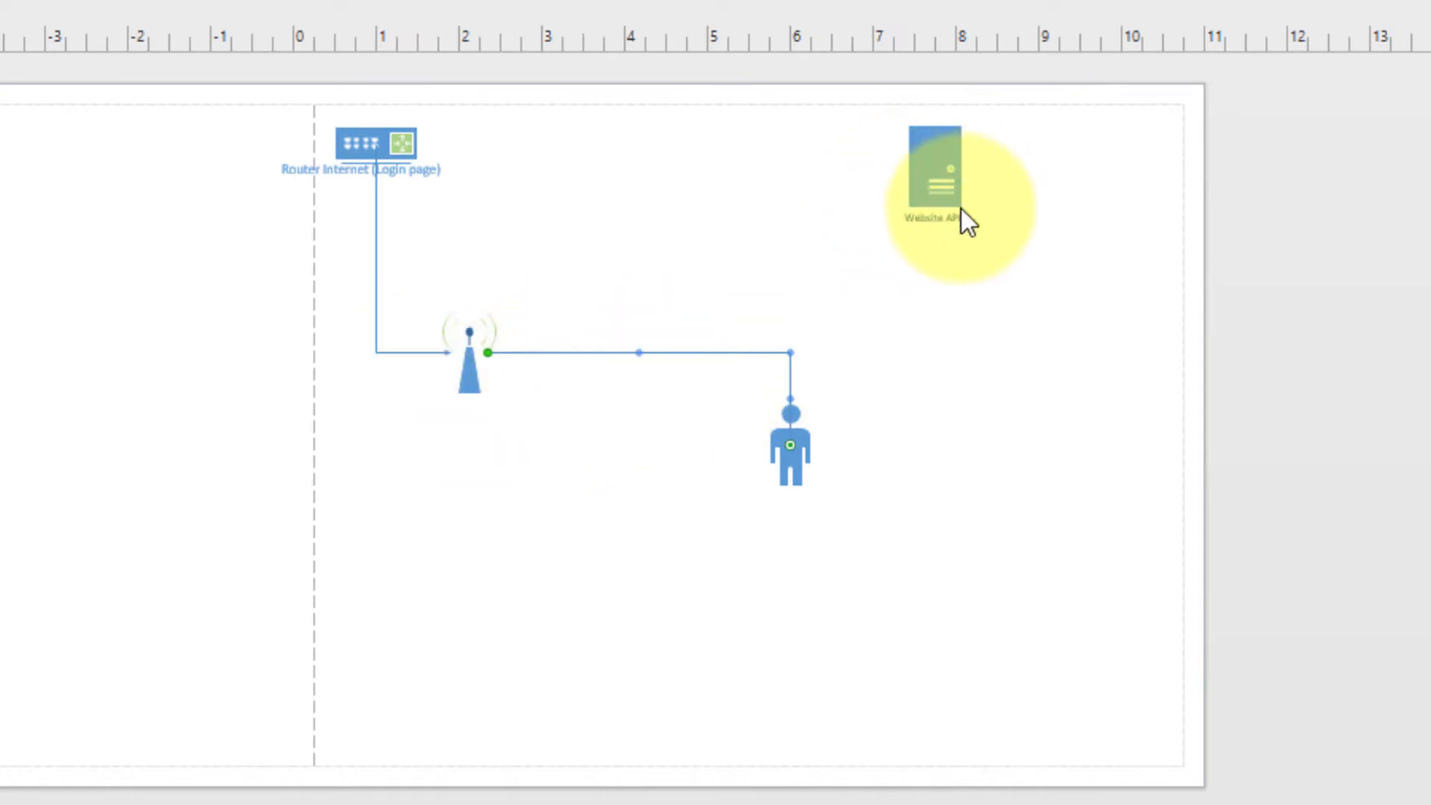
{"action": "scroll", "coordinate": [968, 347], "scroll_direction": "up", "scroll_amount": 5}
{"action": "scroll", "coordinate": [963, 298], "scroll_direction": "down", "scroll_amount": 4}
{"action": "scroll", "coordinate": [991, 373], "scroll_direction": "up", "scroll_amount": 4}
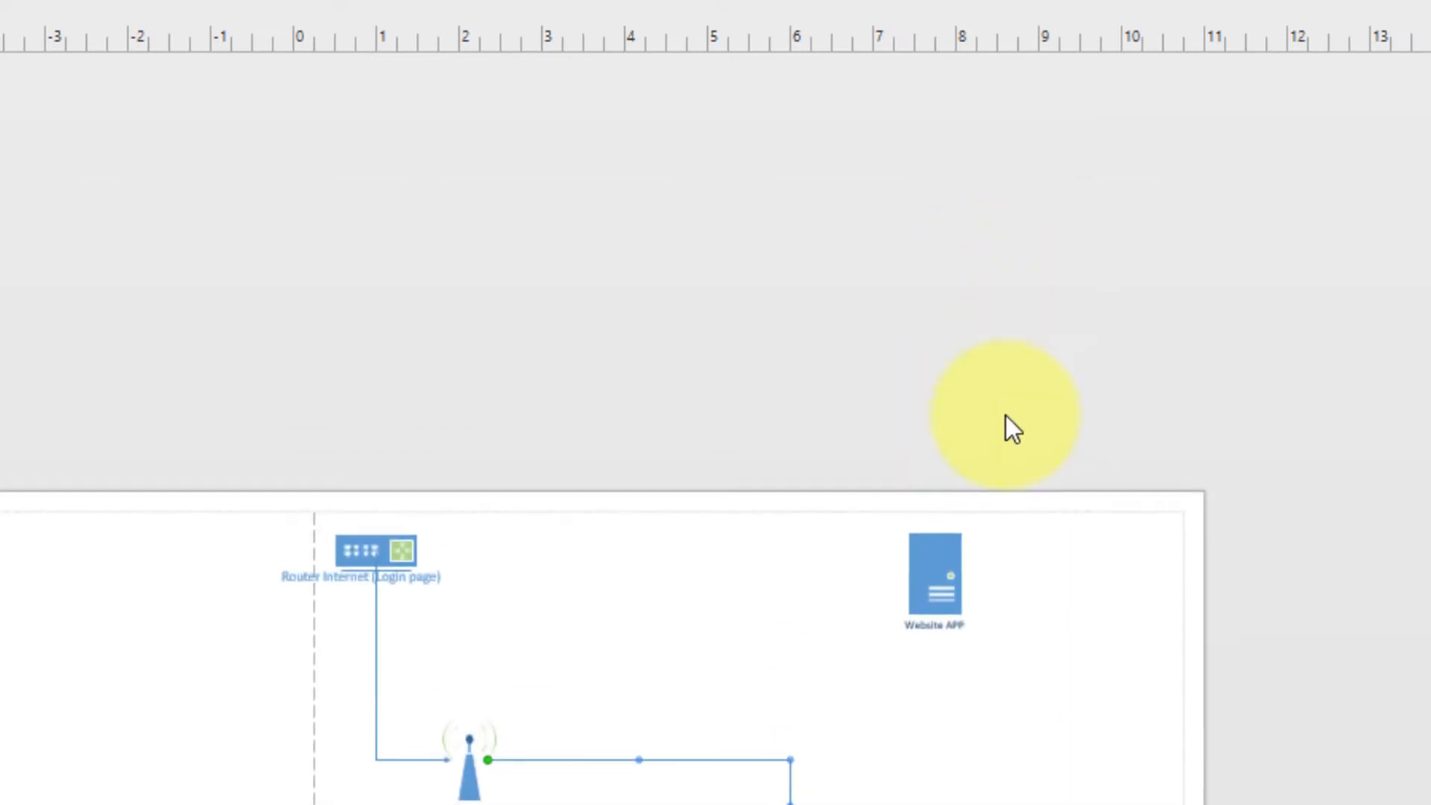
{"action": "scroll", "coordinate": [1004, 407], "scroll_direction": "down", "scroll_amount": 3}
{"action": "scroll", "coordinate": [1003, 396], "scroll_direction": "up", "scroll_amount": 5}
{"action": "scroll", "coordinate": [837, 372], "scroll_direction": "down", "scroll_amount": 6}
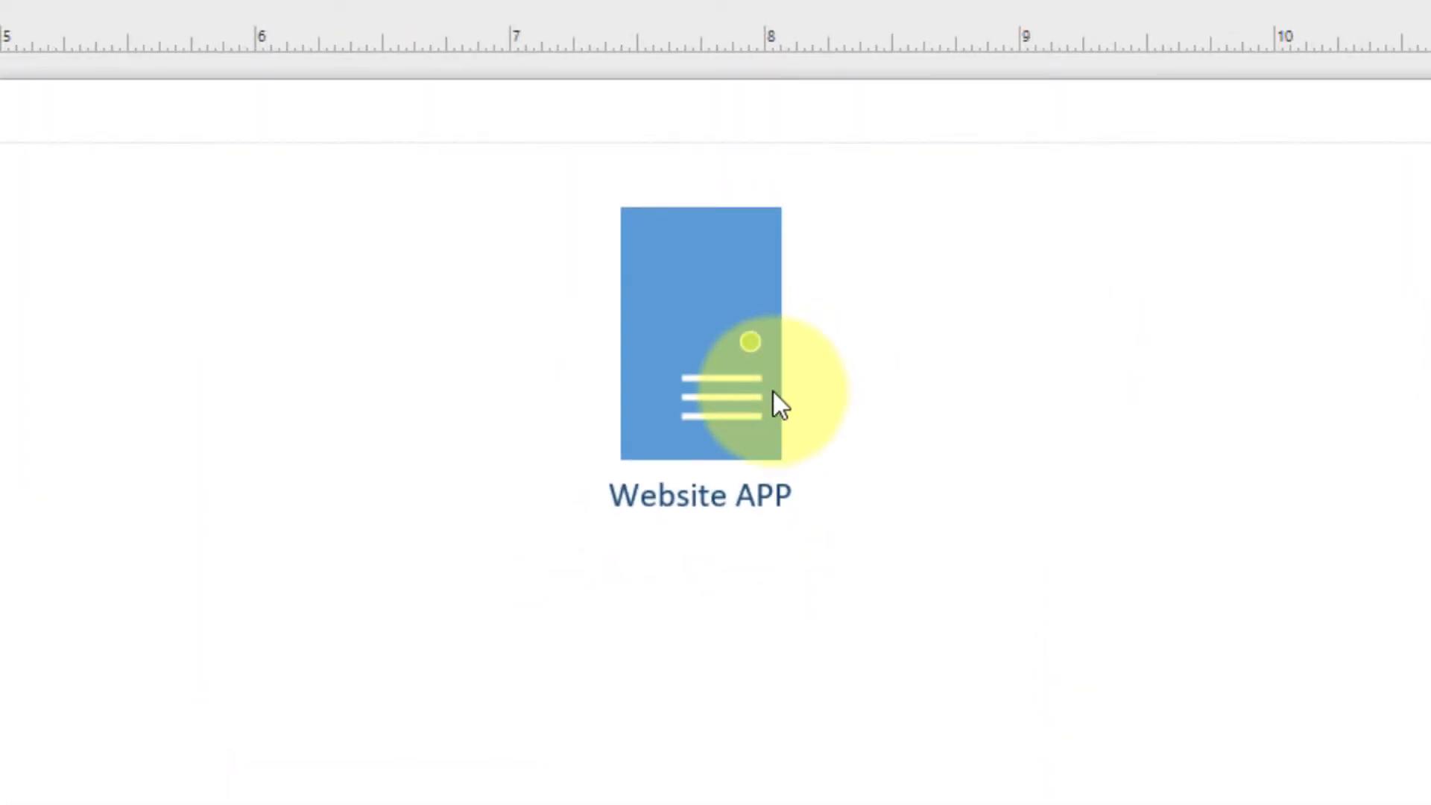
{"action": "scroll", "coordinate": [778, 382], "scroll_direction": "down", "scroll_amount": 3}
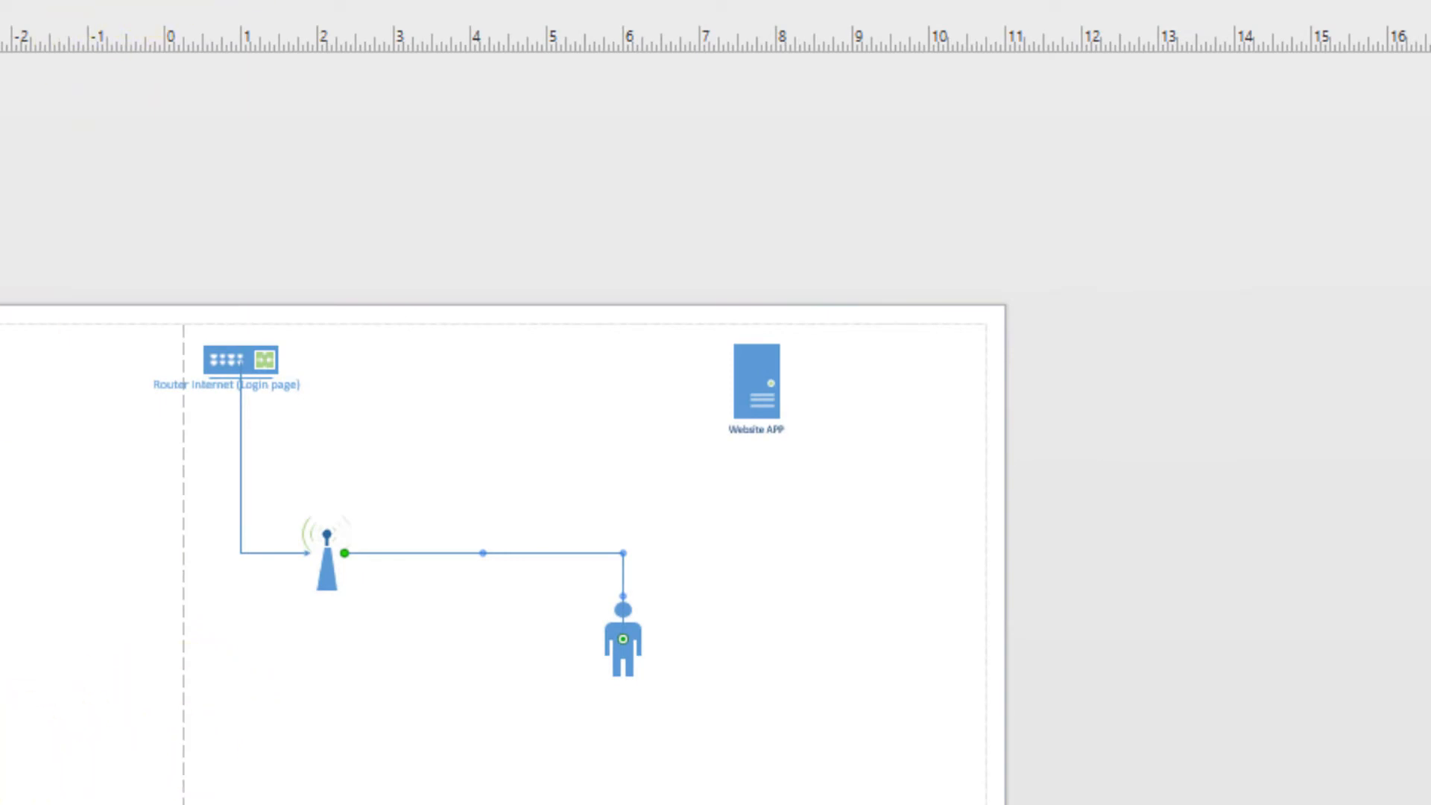
Connect the Website APP server to the person figure
{"action": "left_click", "coordinate": [746, 369]}
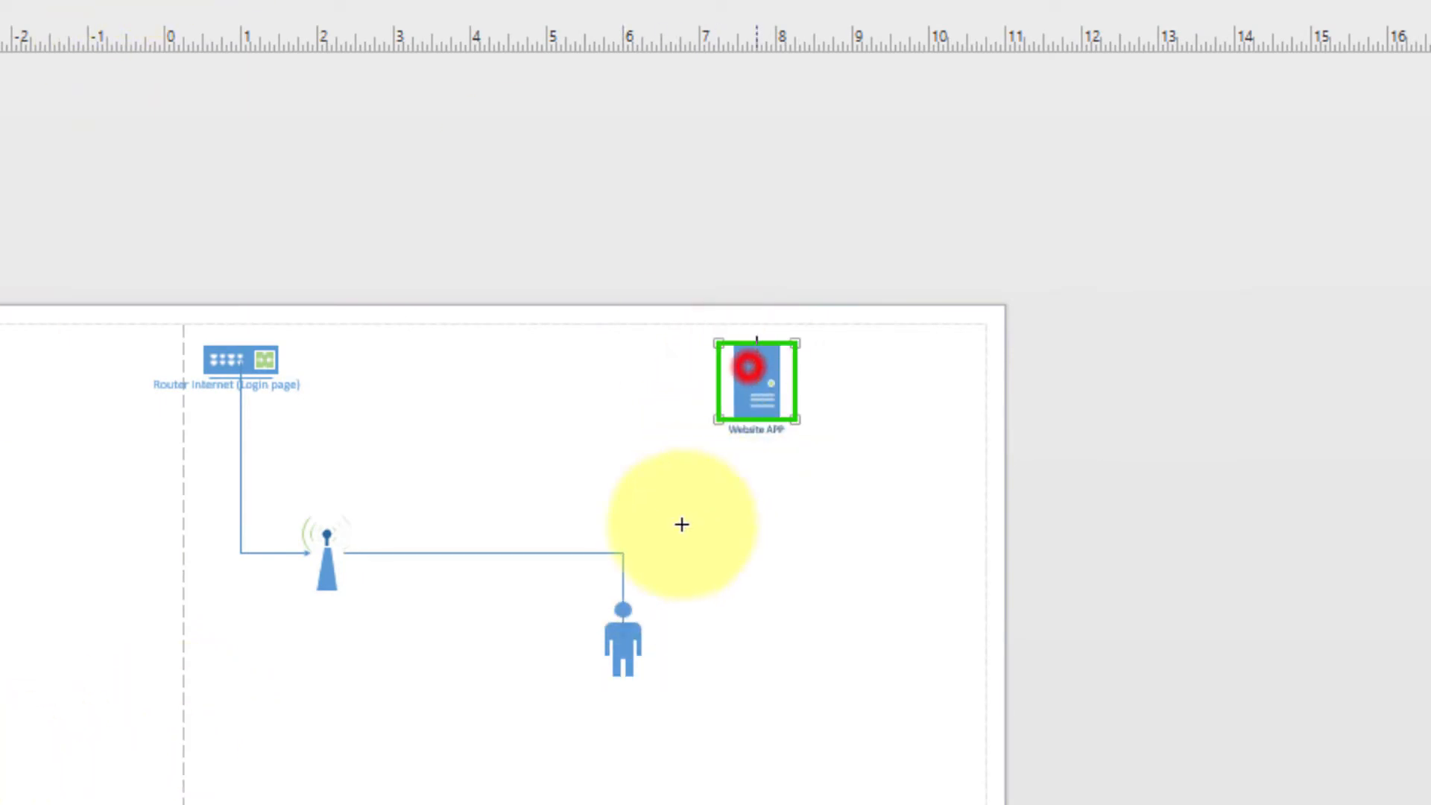
{"action": "left_click_drag", "start_coordinate": [748, 367], "coordinate": [626, 638]}
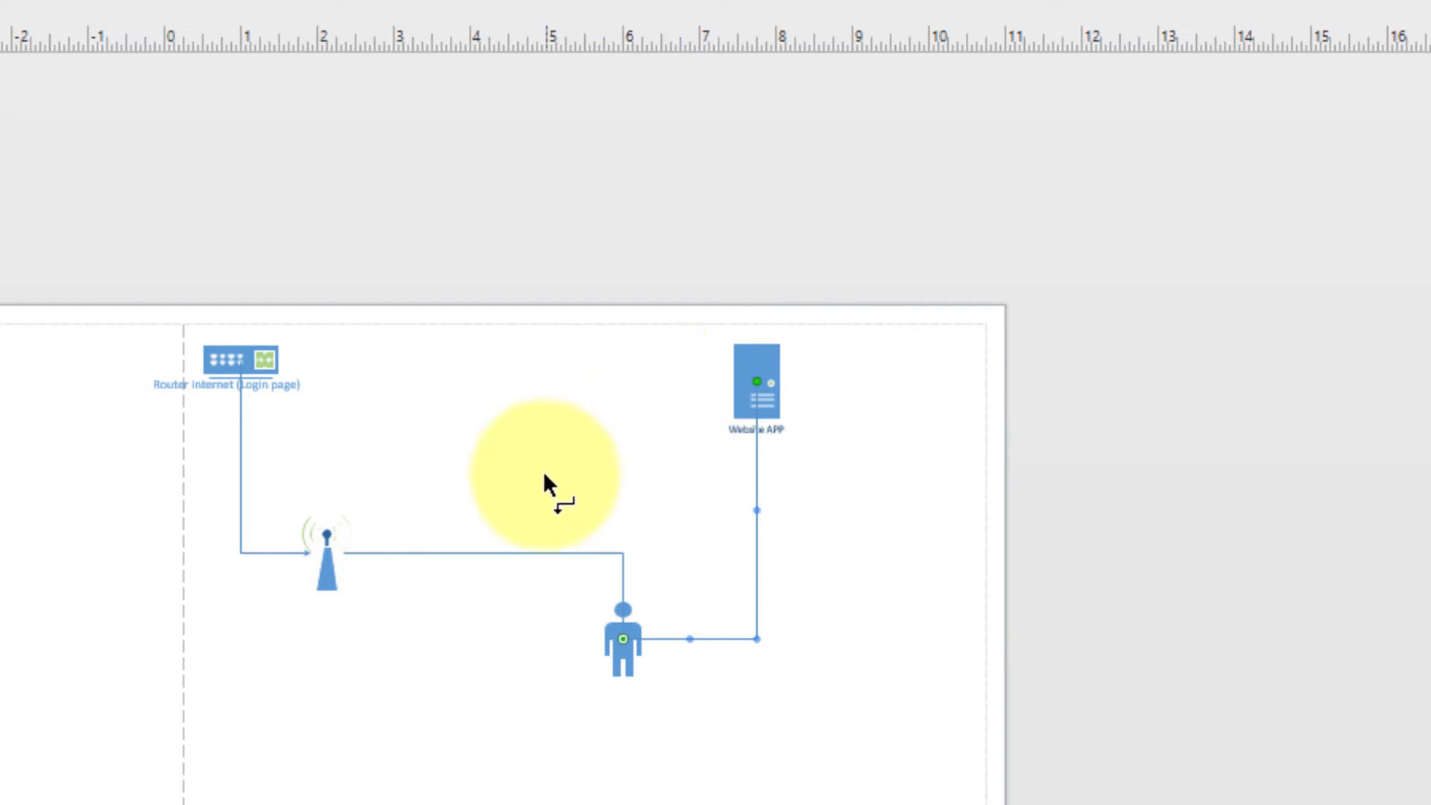
{"action": "scroll", "coordinate": [544, 473], "scroll_direction": "up", "scroll_amount": 4}
{"action": "scroll", "coordinate": [560, 474], "scroll_direction": "down", "scroll_amount": 5}
{"action": "scroll", "coordinate": [548, 468], "scroll_direction": "up", "scroll_amount": 4}
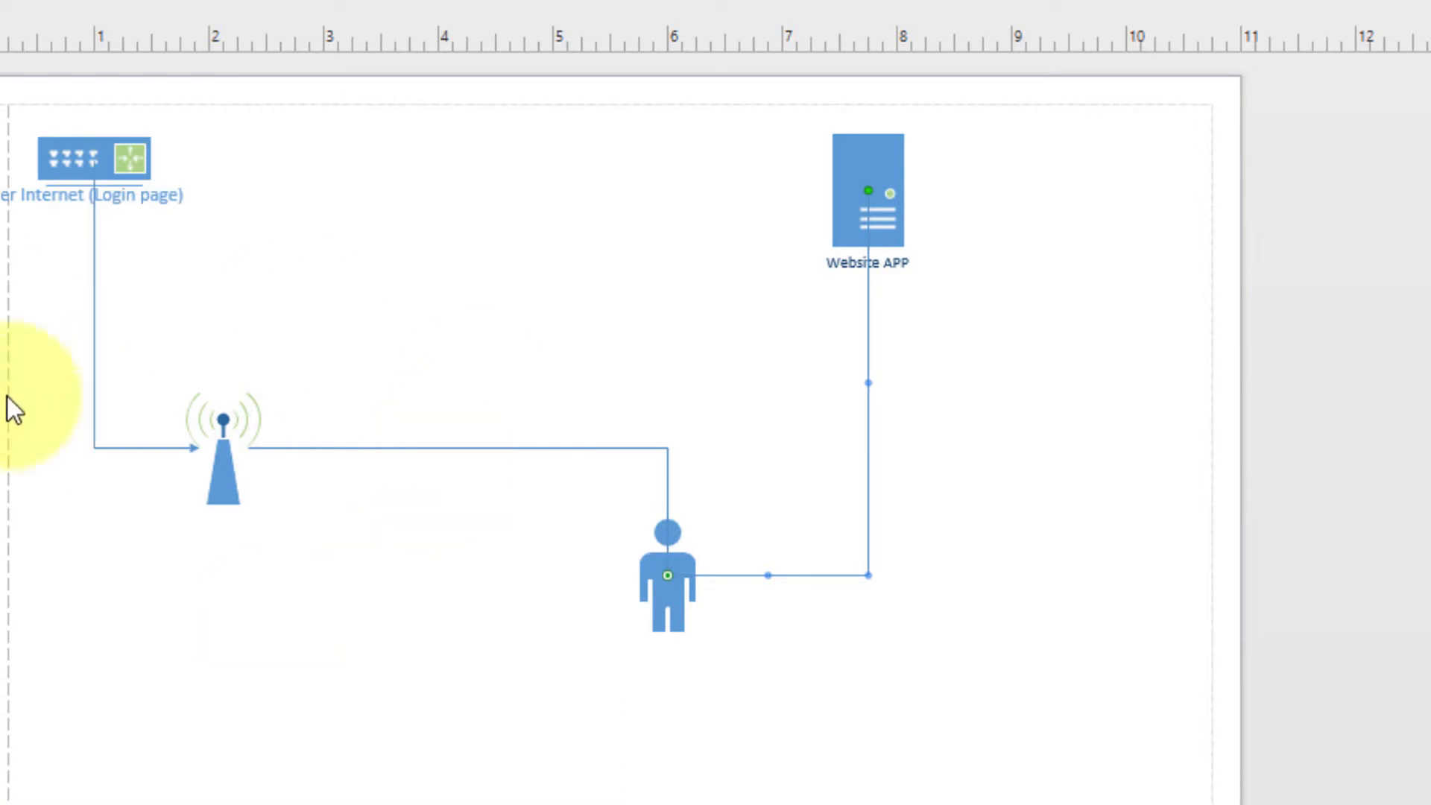
{"action": "left_click", "coordinate": [833, 804]}
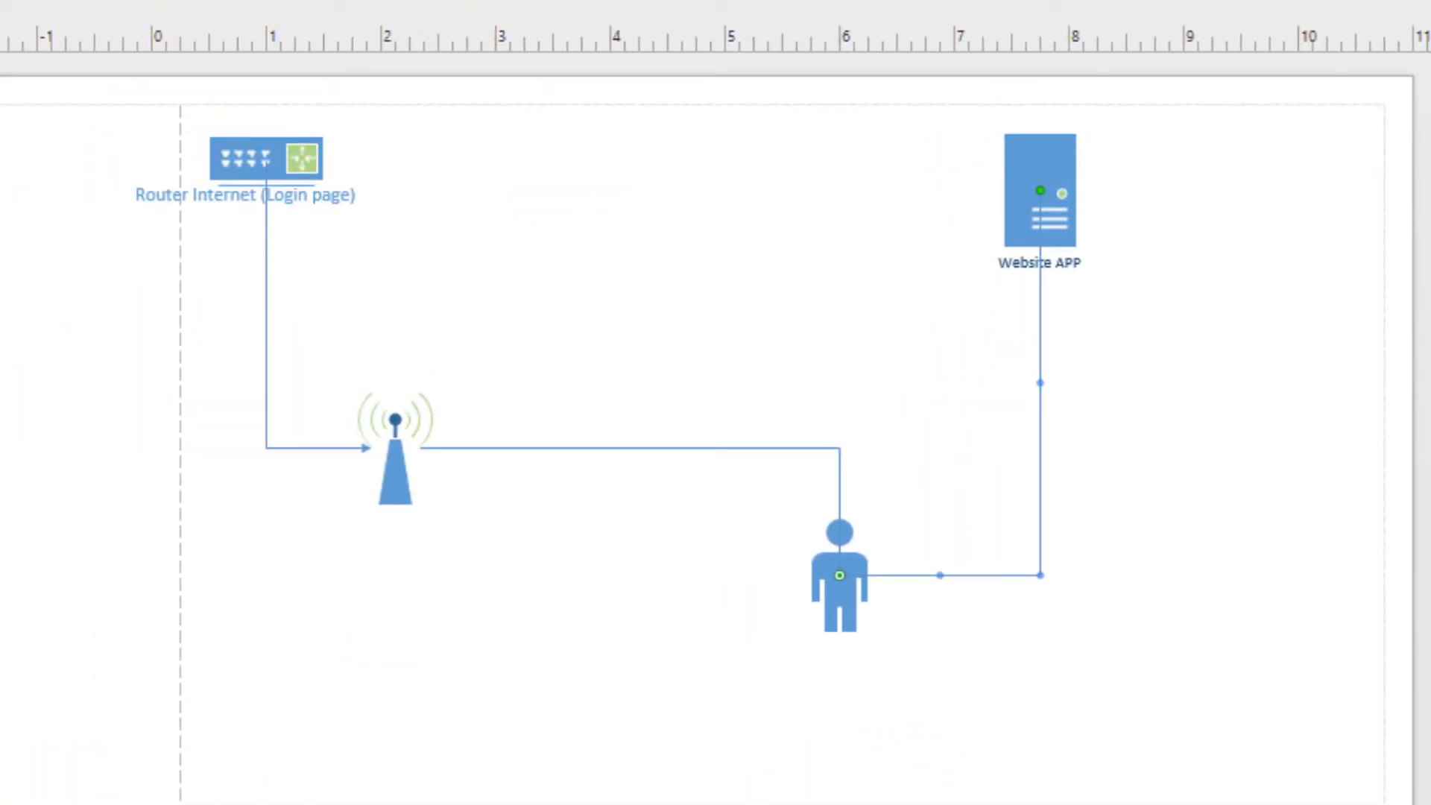
Delete the antenna tower and both connectors leading to the person
{"action": "left_click", "coordinate": [391, 477]}
{"action": "key", "text": "Delete"}
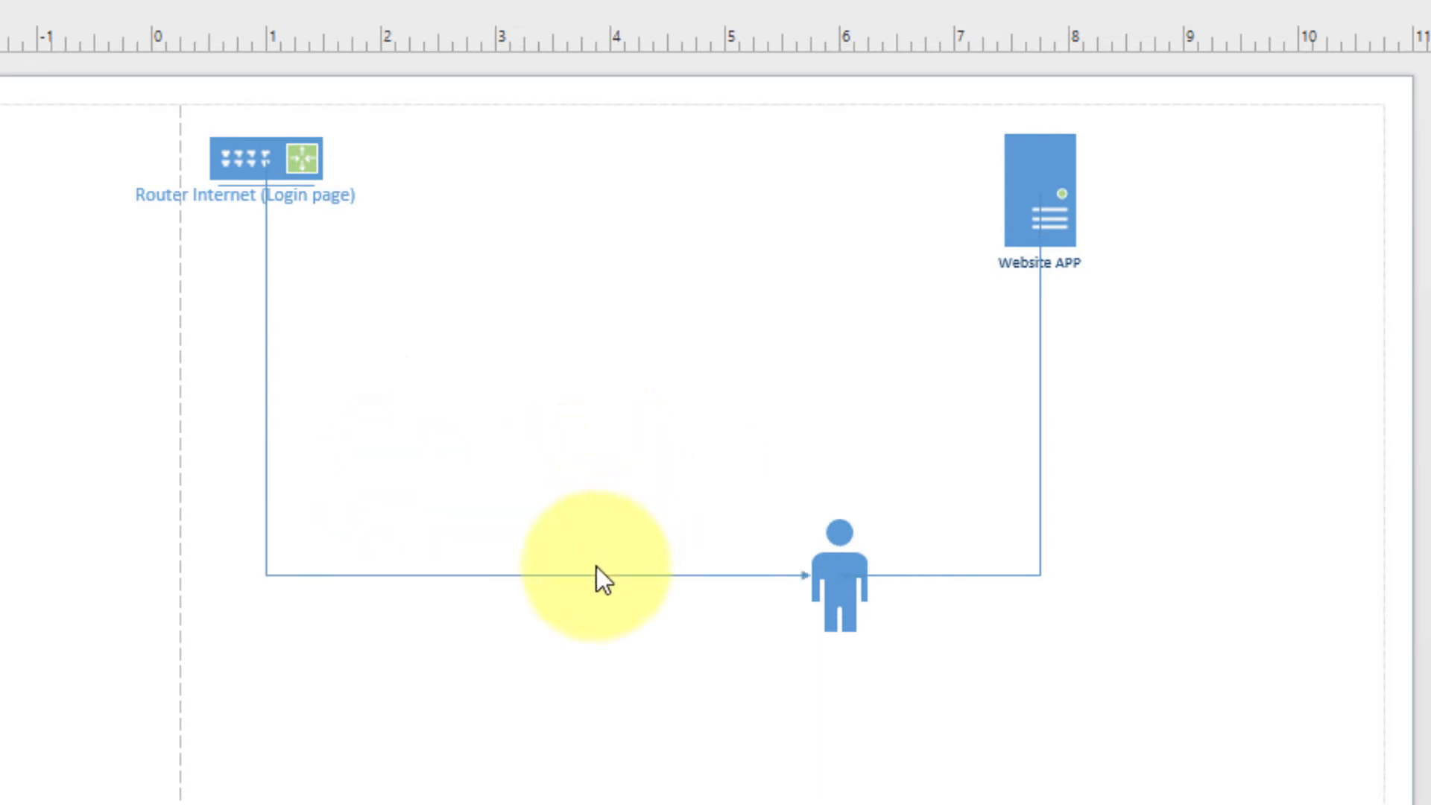
{"action": "left_click", "coordinate": [588, 573]}
{"action": "key", "text": "Delete"}
{"action": "left_click", "coordinate": [1044, 439]}
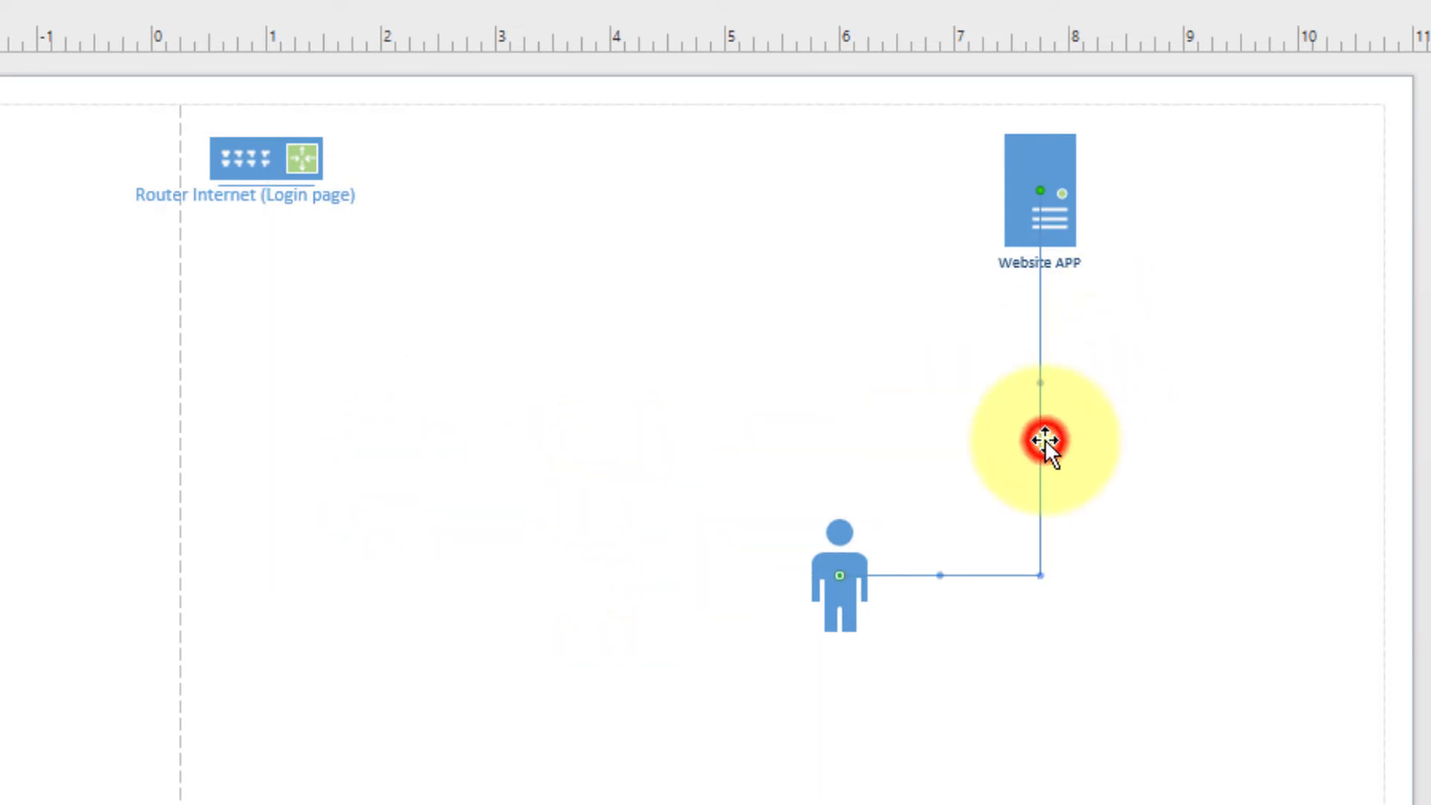
{"action": "key", "text": "Delete"}
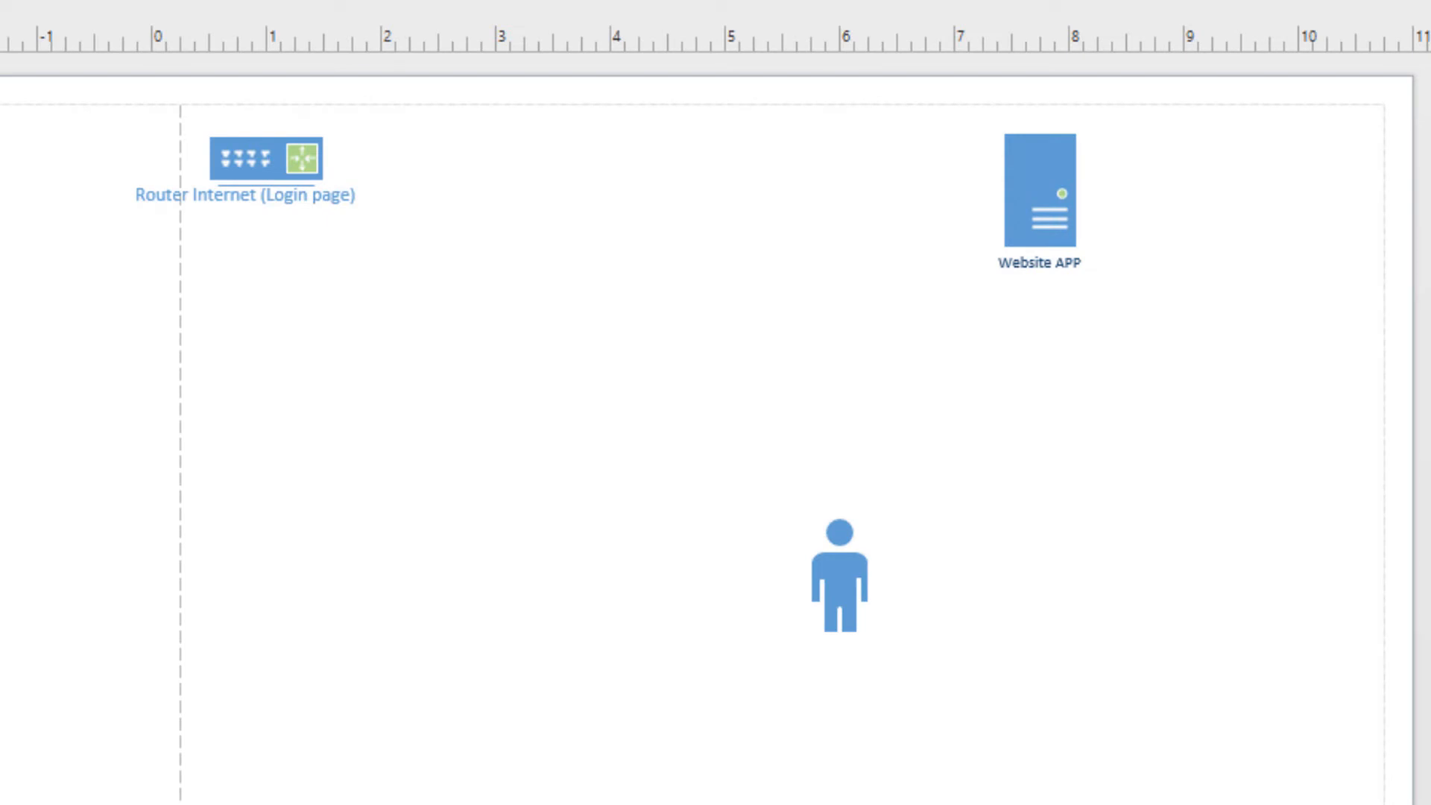
Add a second router and connect Router Internet and Website APP to it
{"action": "left_click_drag", "start_coordinate": [0, 357], "coordinate": [557, 374]}
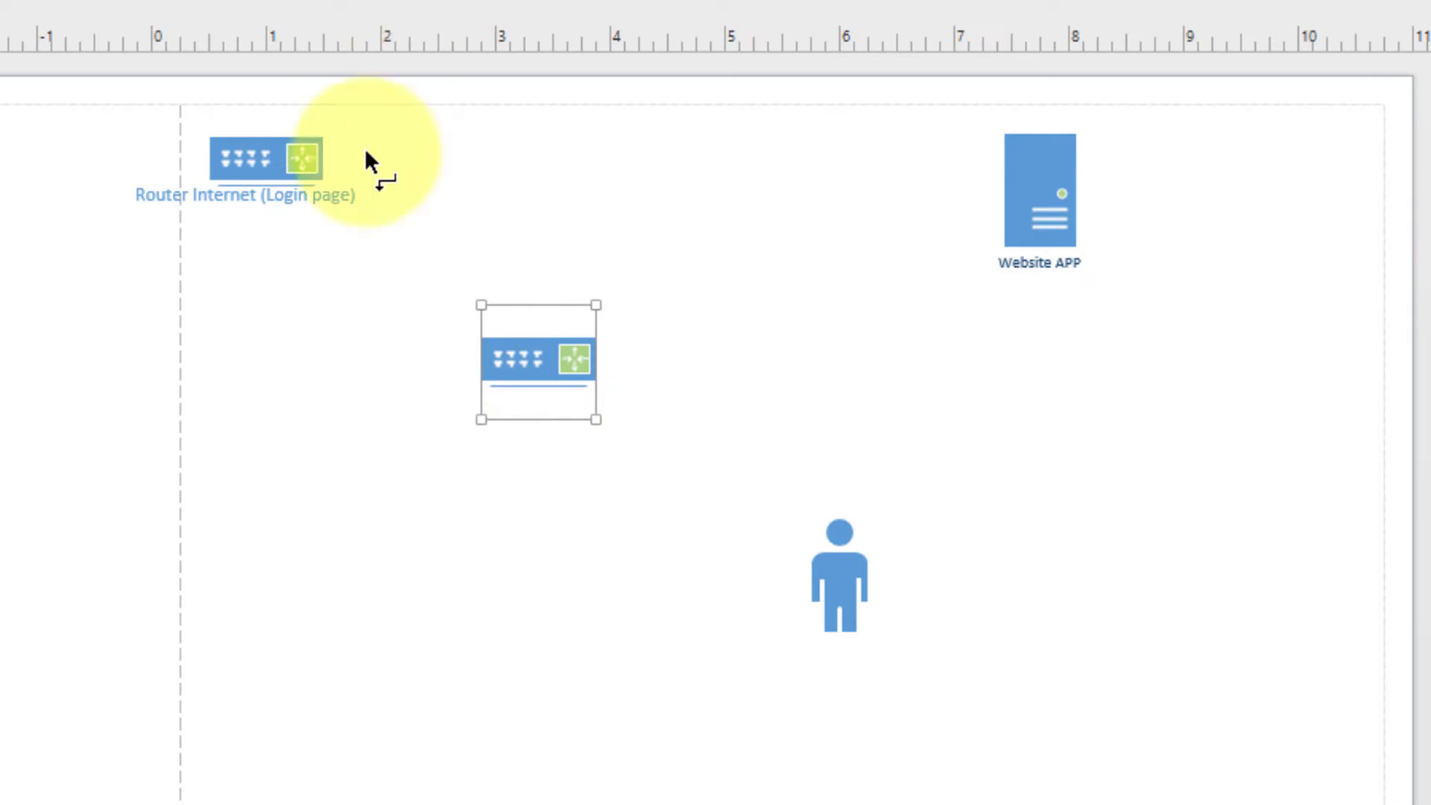
{"action": "left_click_drag", "start_coordinate": [289, 166], "coordinate": [543, 367]}
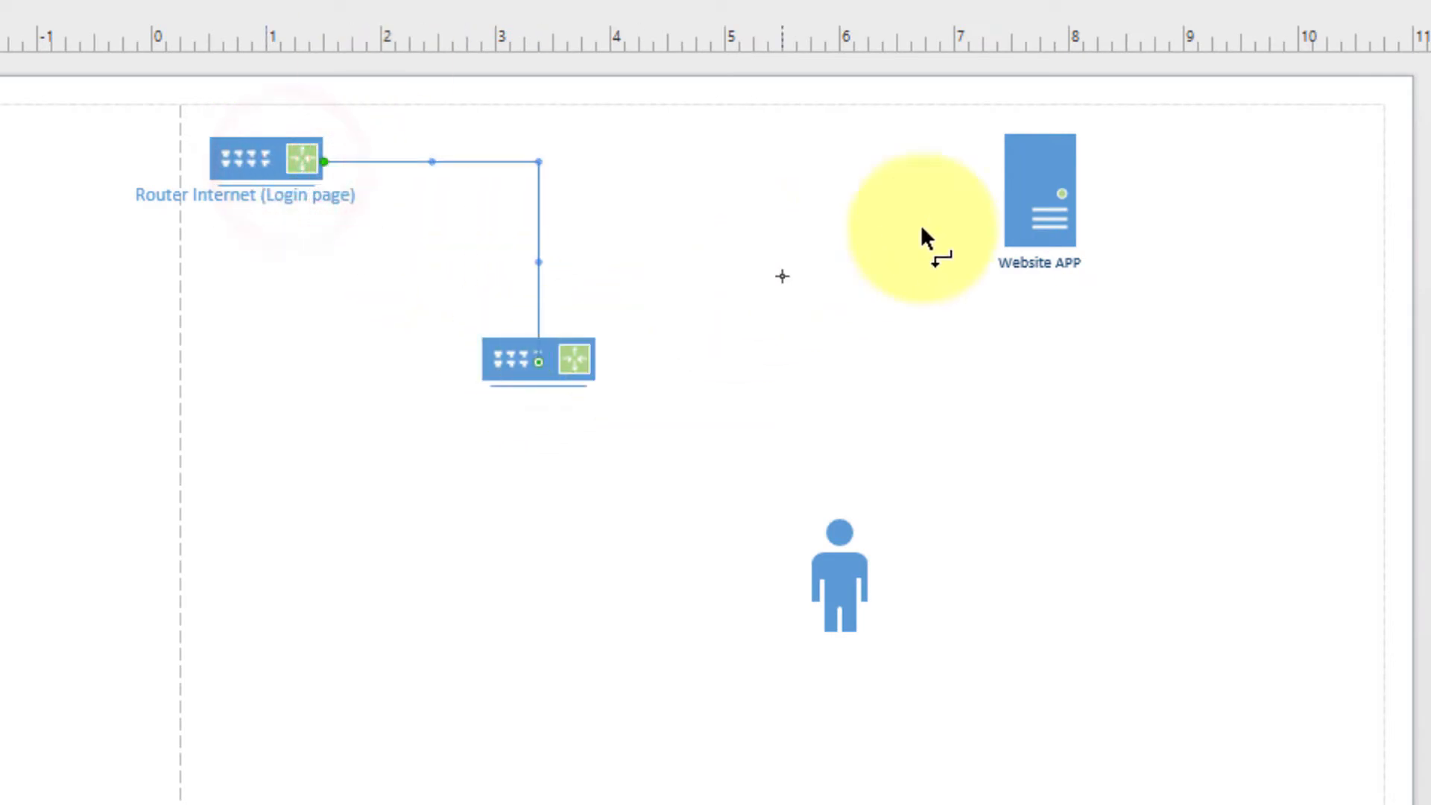
{"action": "left_click_drag", "start_coordinate": [1006, 196], "coordinate": [551, 340]}
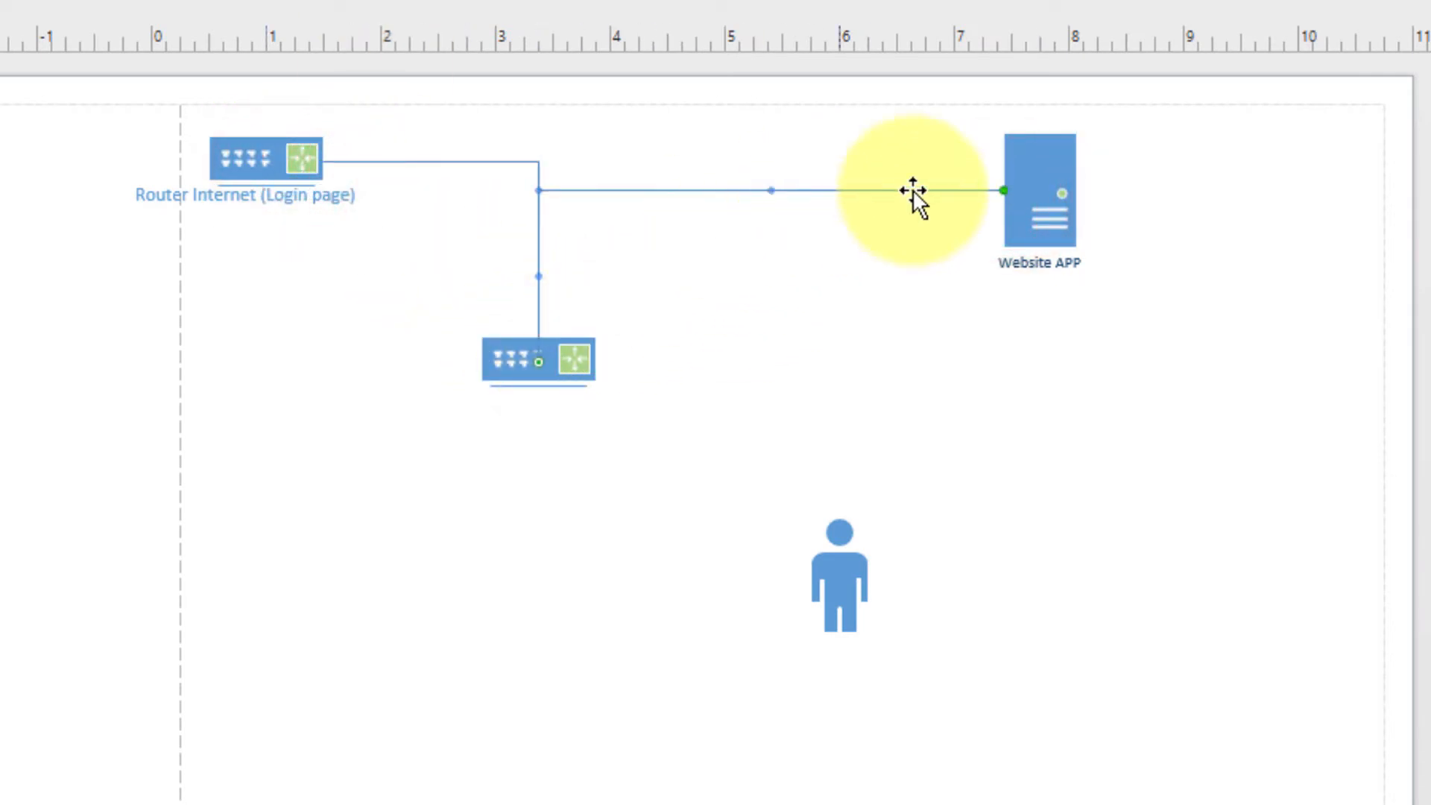
{"action": "left_click_drag", "start_coordinate": [570, 191], "coordinate": [834, 602]}
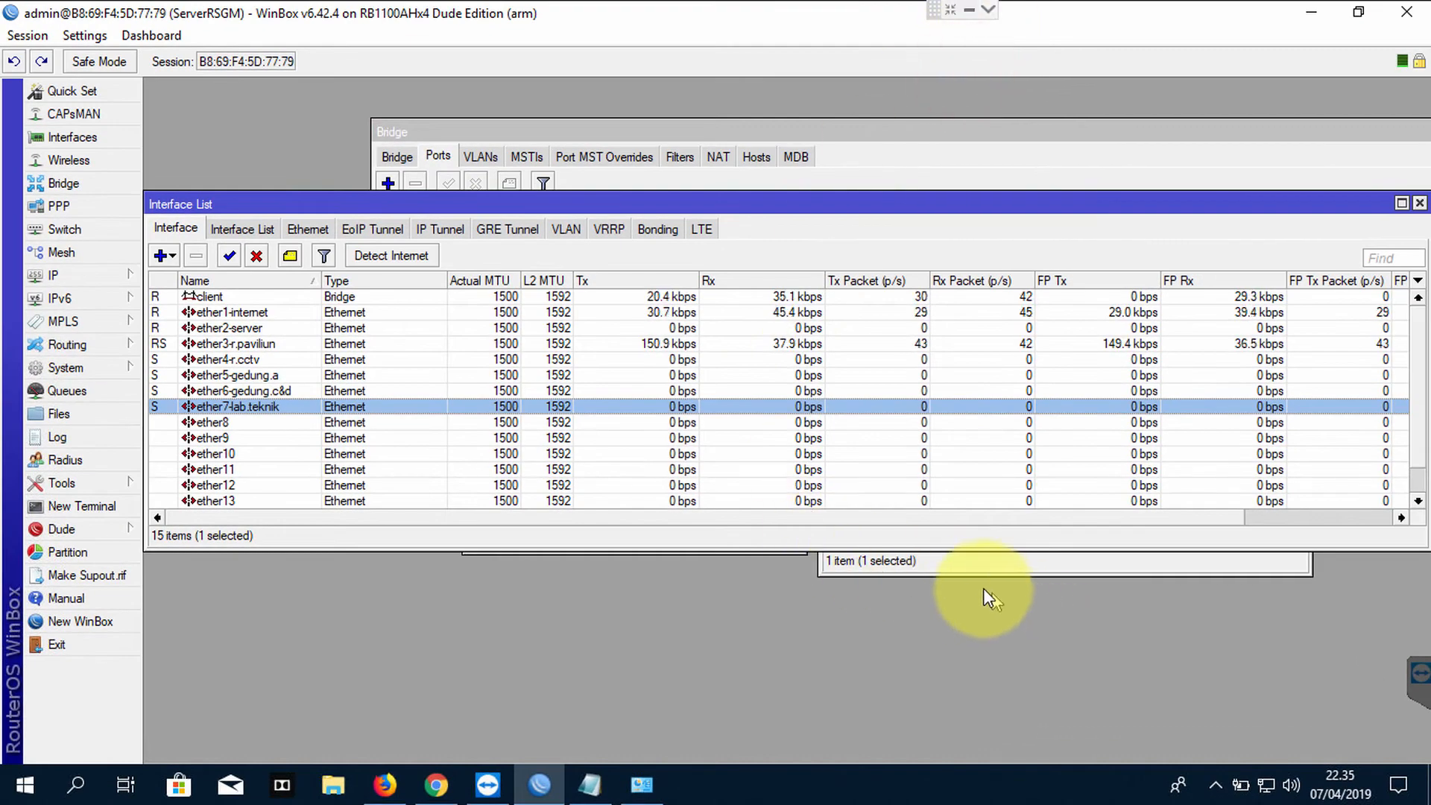
Move the WinBox DHCP Client window aside and switch to Chrome
{"action": "left_click", "coordinate": [983, 575]}
{"action": "left_click_drag", "start_coordinate": [1004, 225], "coordinate": [922, 258]}
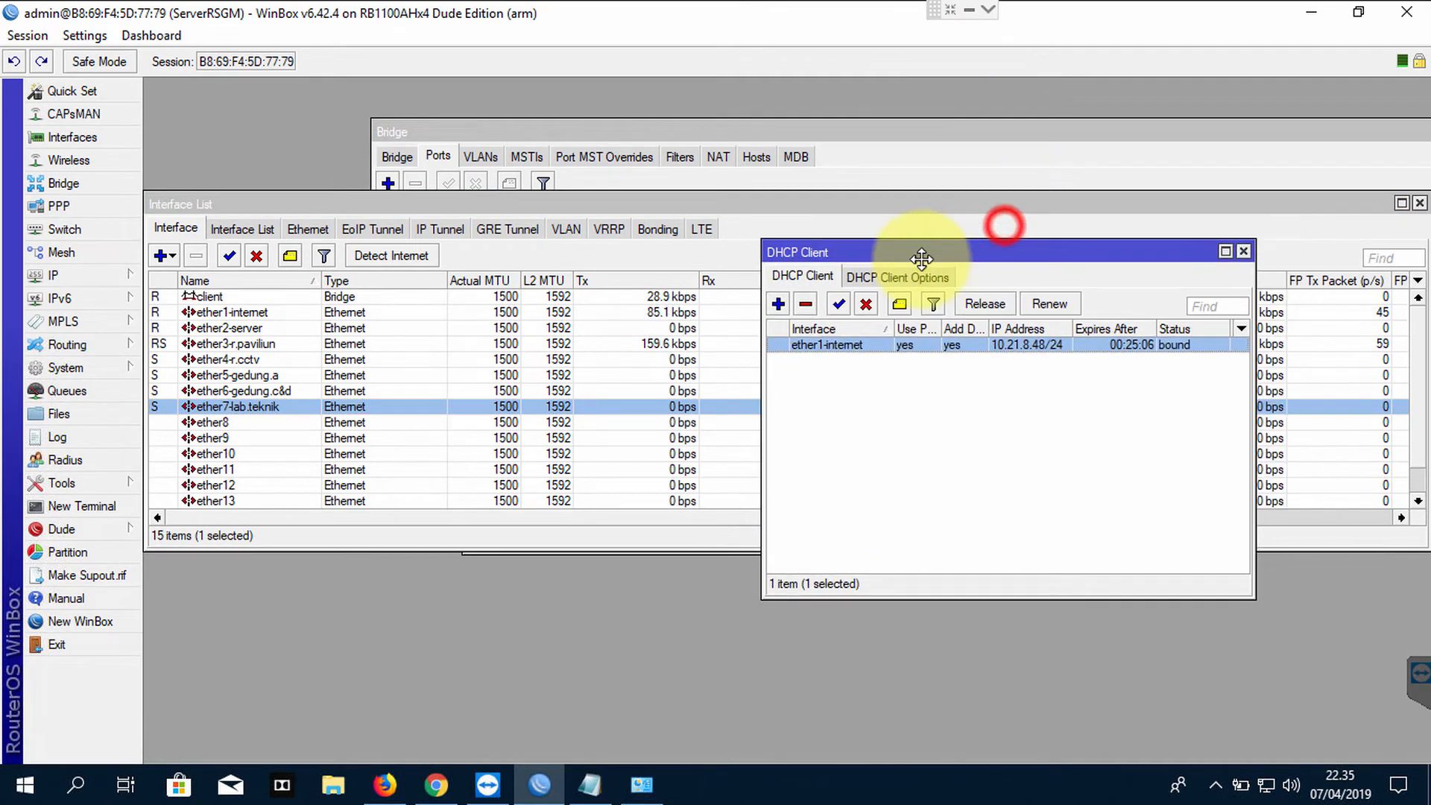
{"action": "left_click", "coordinate": [436, 782]}
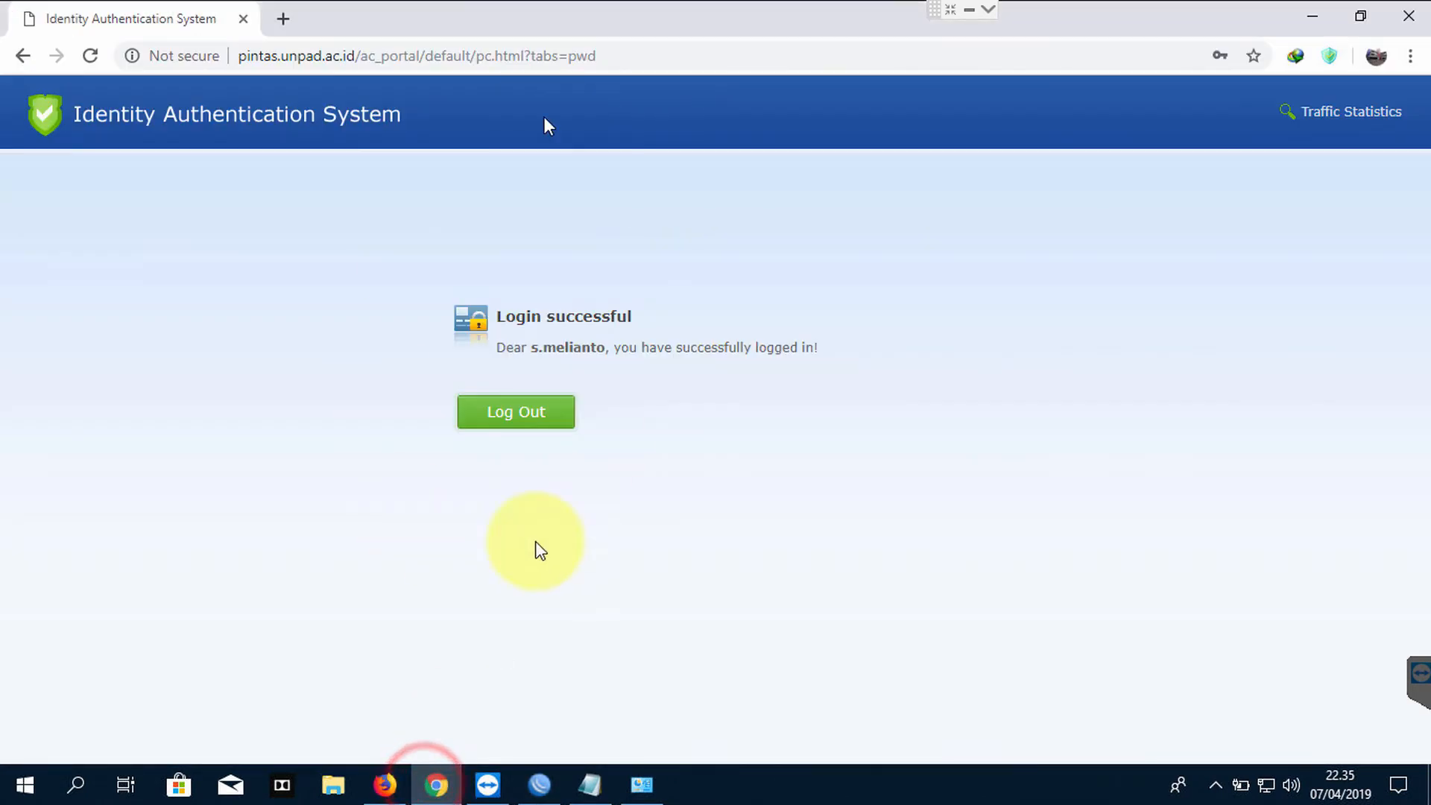
Open google.com in a new Chrome tab to confirm internet access, then minimise Chrome
{"action": "left_click_drag", "start_coordinate": [259, 60], "coordinate": [314, 61]}
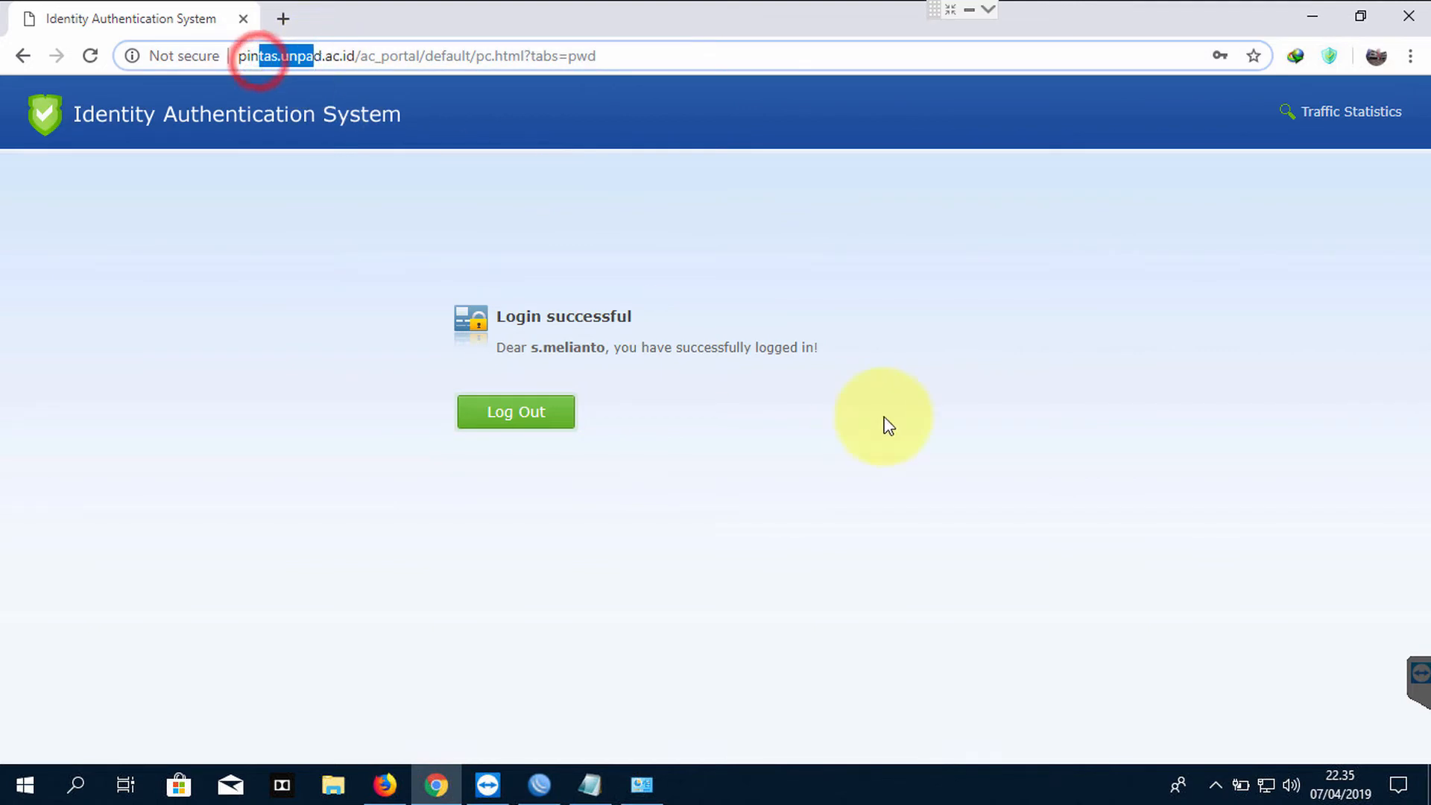
{"action": "left_click", "coordinate": [884, 418]}
{"action": "left_click", "coordinate": [284, 19]}
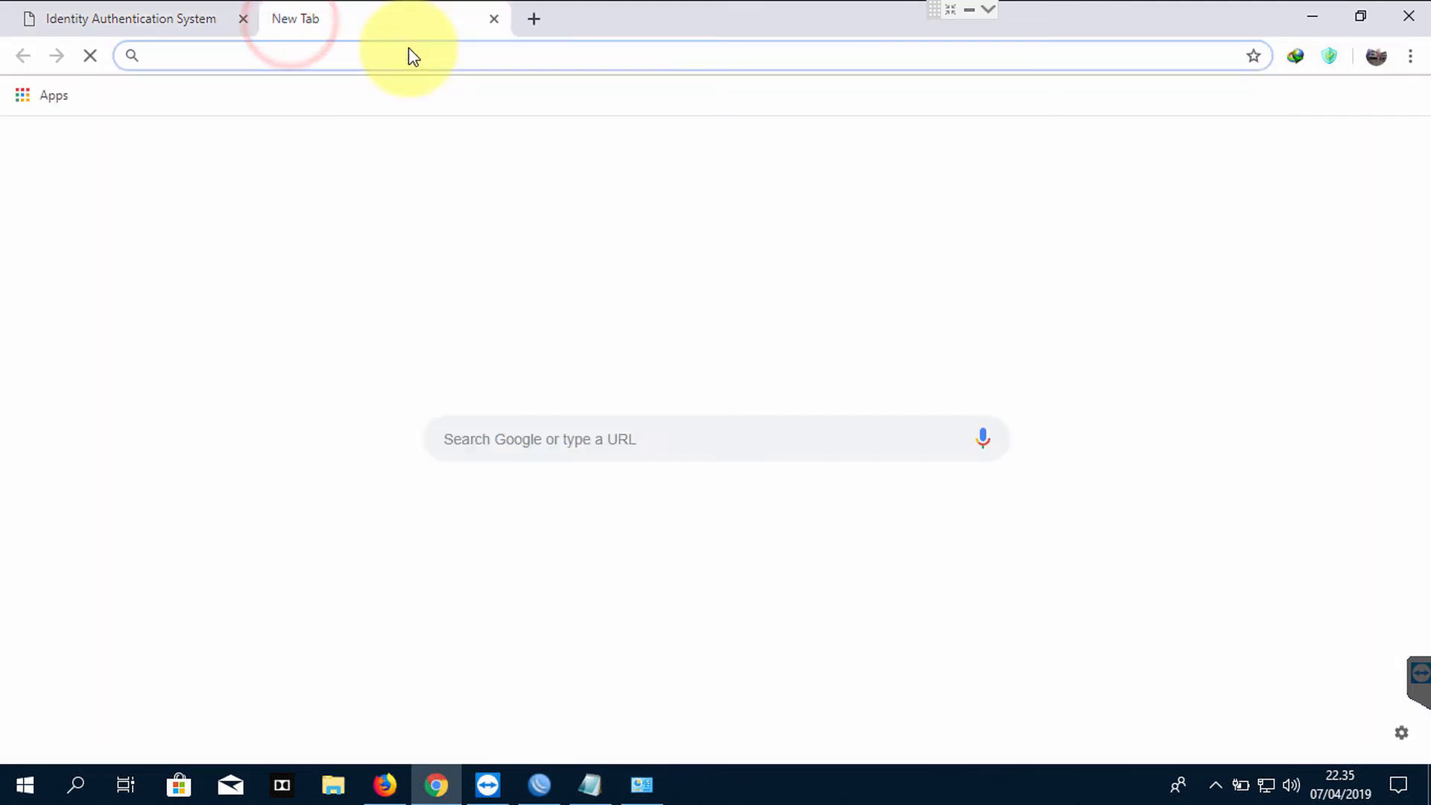
{"action": "type", "text": "google.com"}
{"action": "key", "text": "Return"}
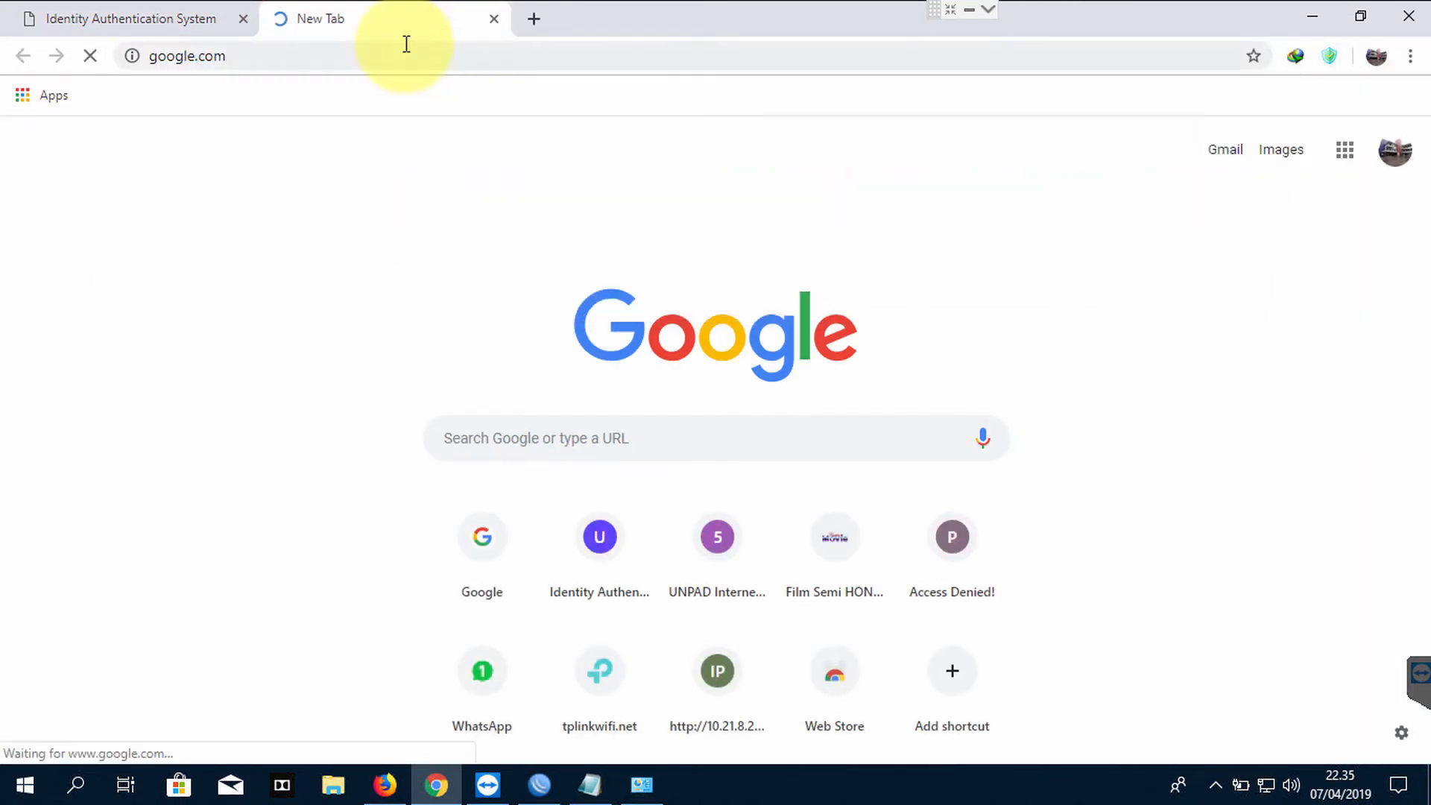
{"action": "left_click", "coordinate": [1310, 25]}
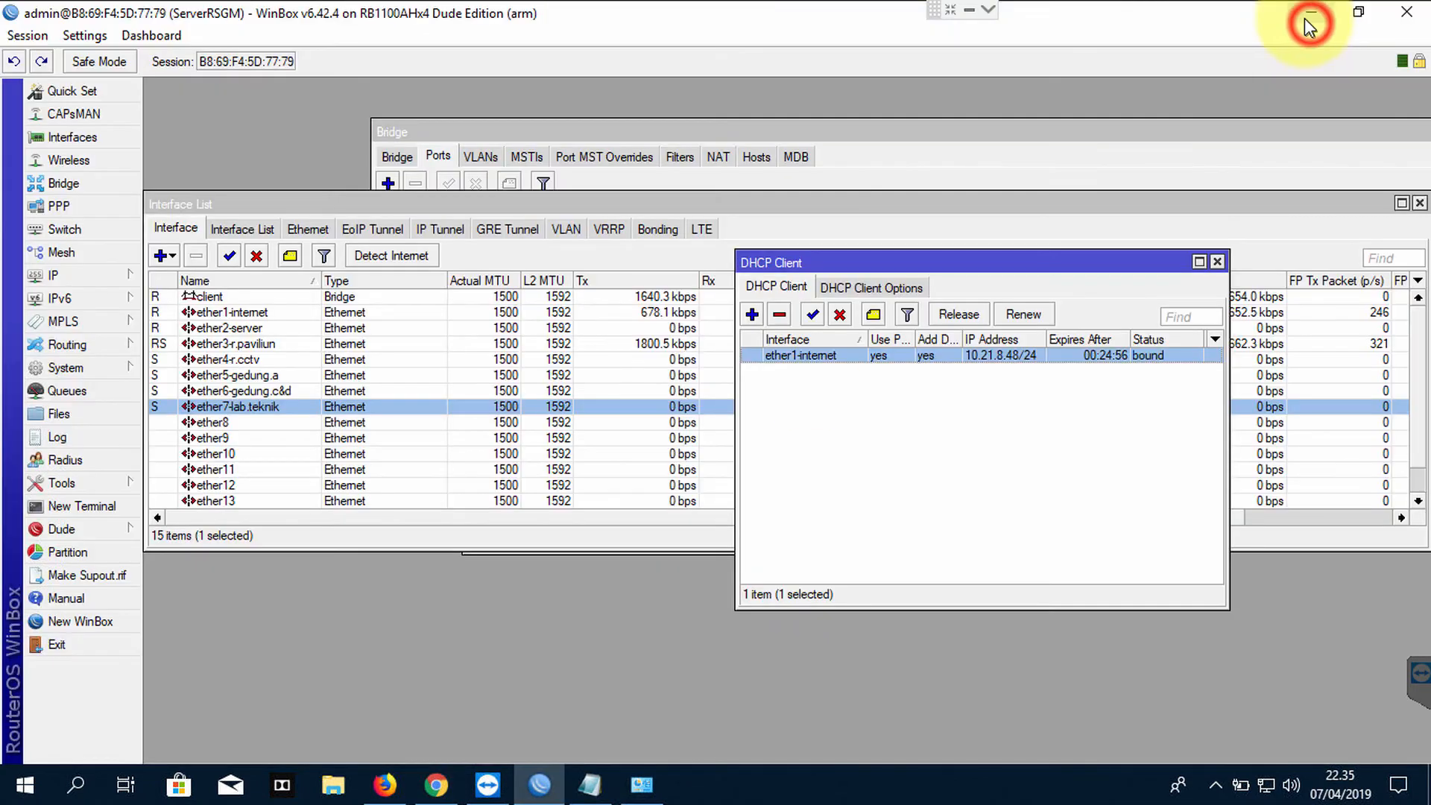
In WinBox, change the router address 192.168.1.1/24 to 192.168.1.2/24
{"action": "left_click", "coordinate": [386, 339]}
{"action": "left_click", "coordinate": [276, 312]}
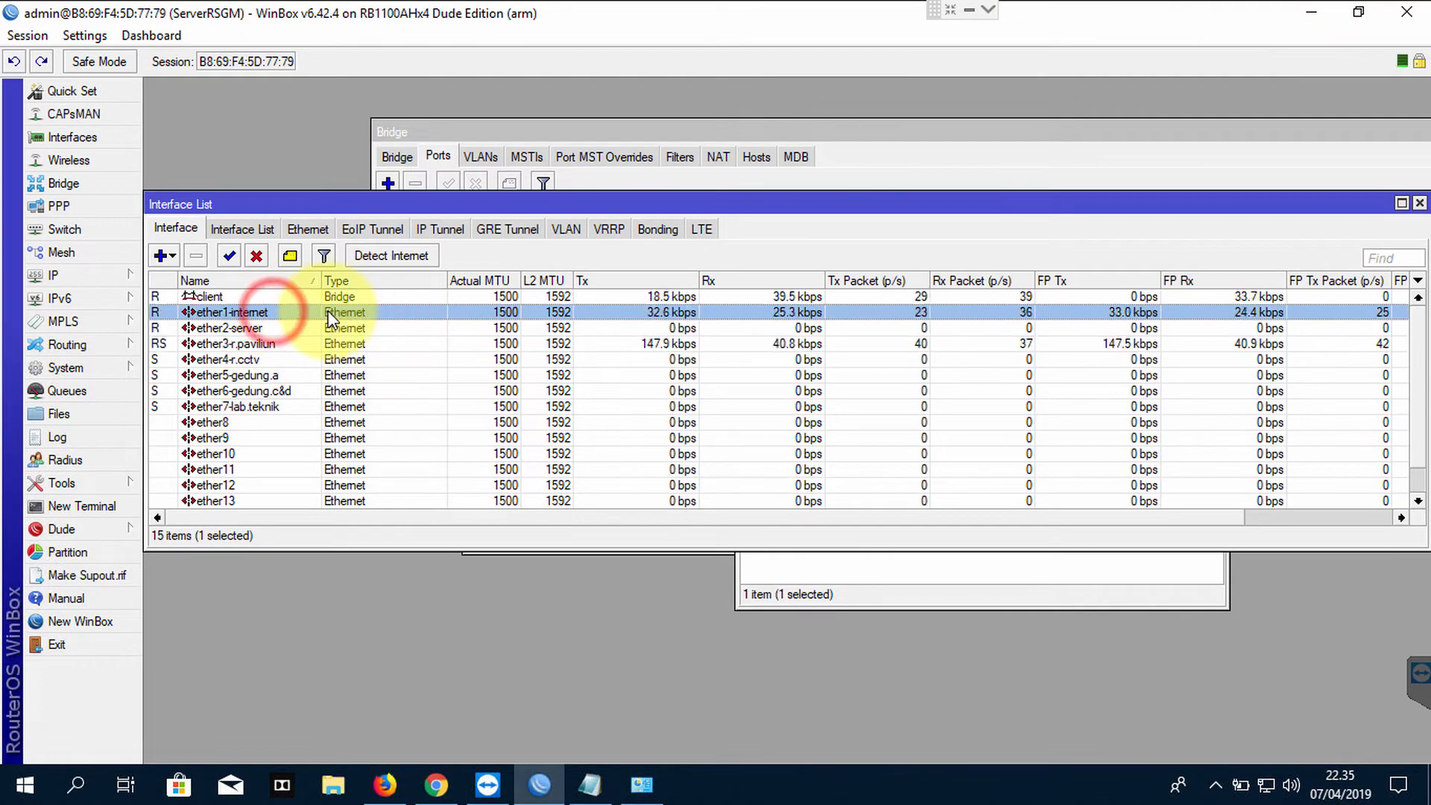
{"action": "left_click_drag", "start_coordinate": [722, 203], "coordinate": [721, 395]}
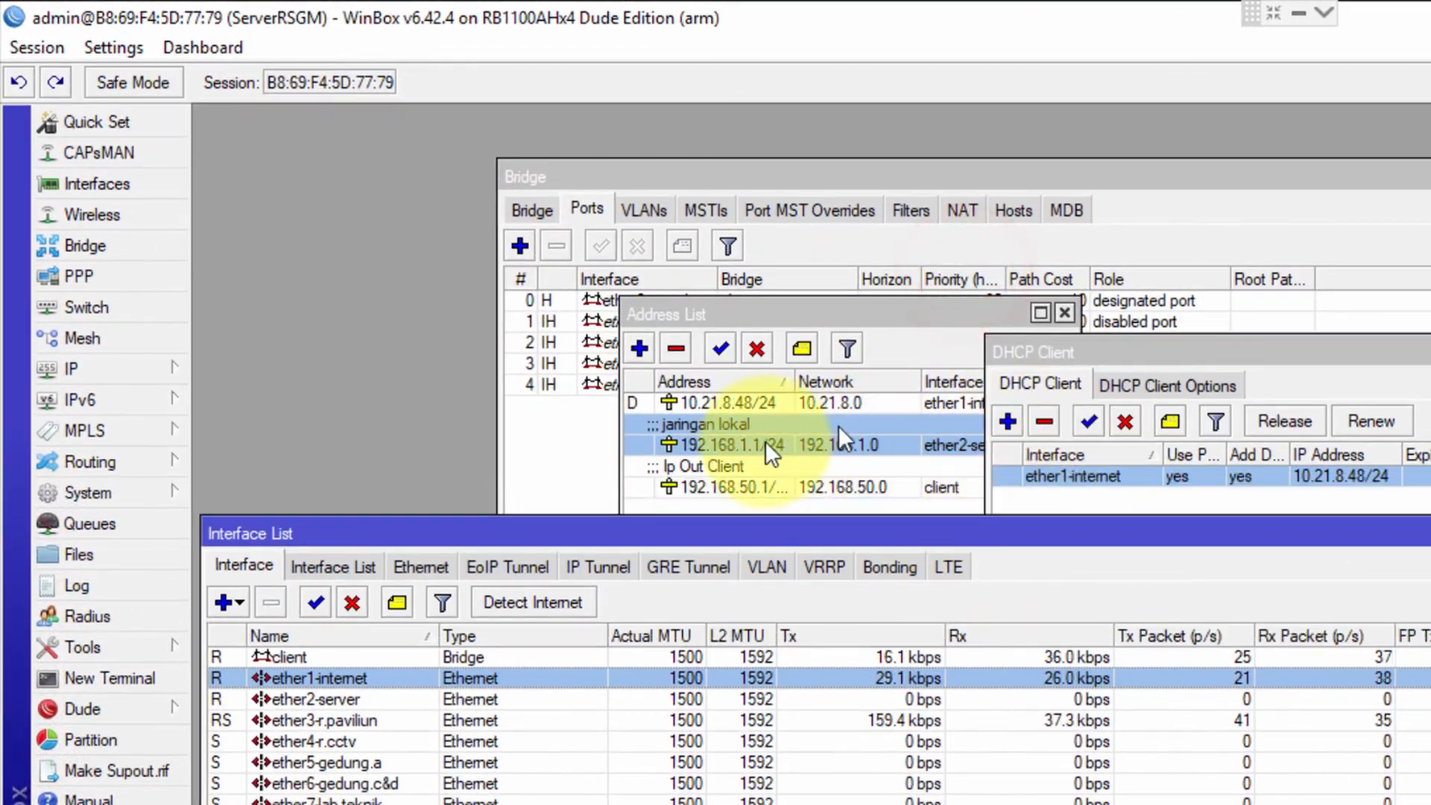
{"action": "left_click", "coordinate": [713, 459]}
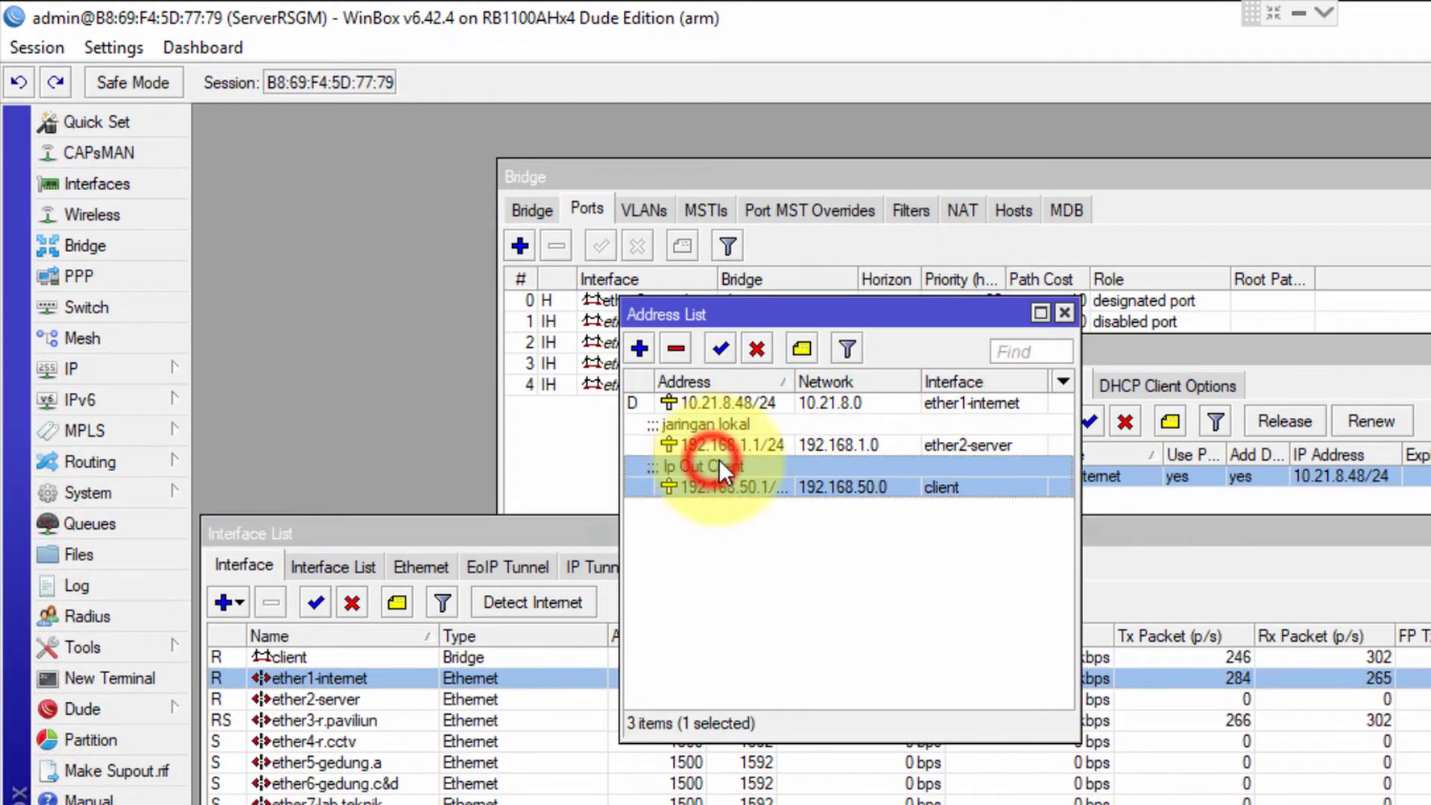
{"action": "double_click", "coordinate": [755, 441]}
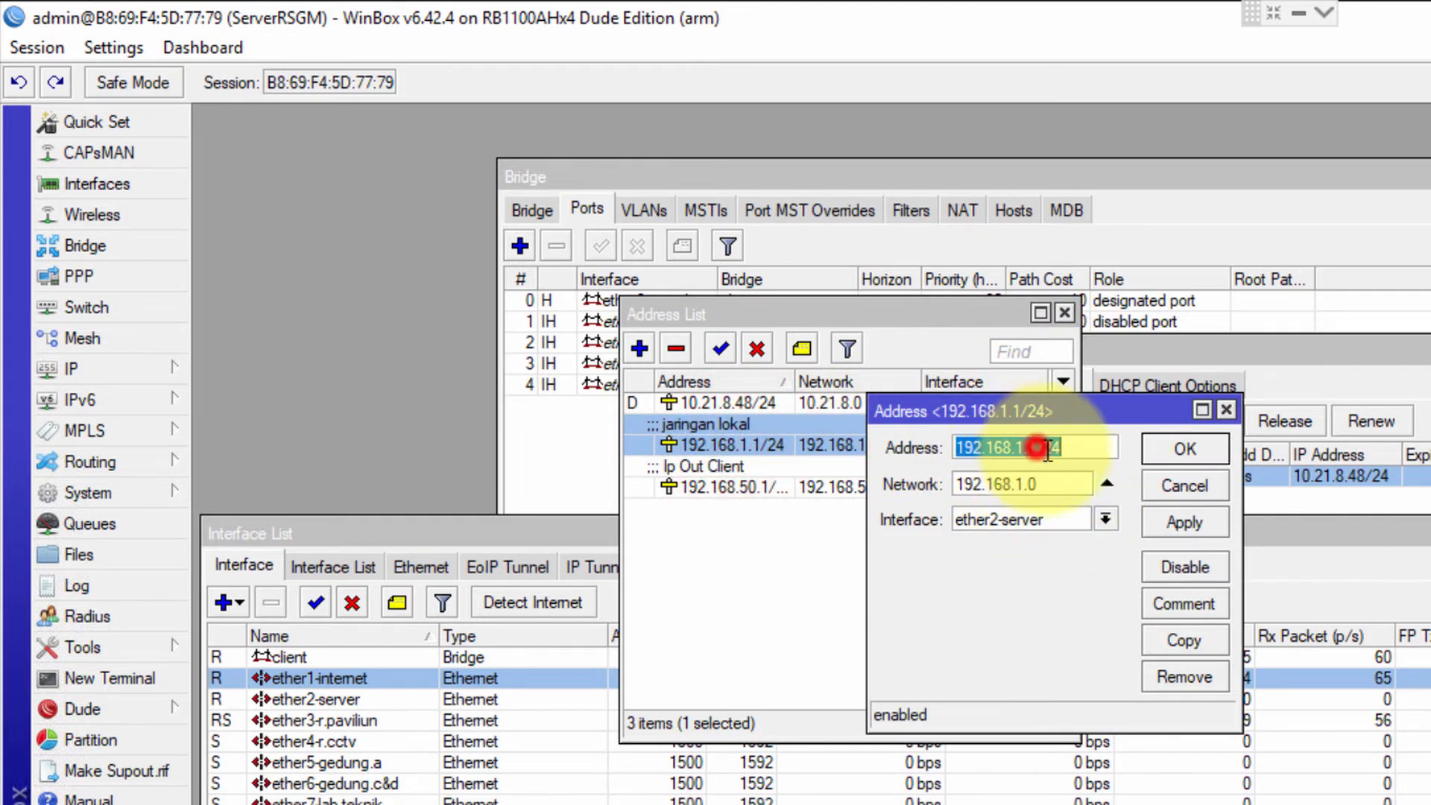
{"action": "left_click", "coordinate": [1047, 449]}
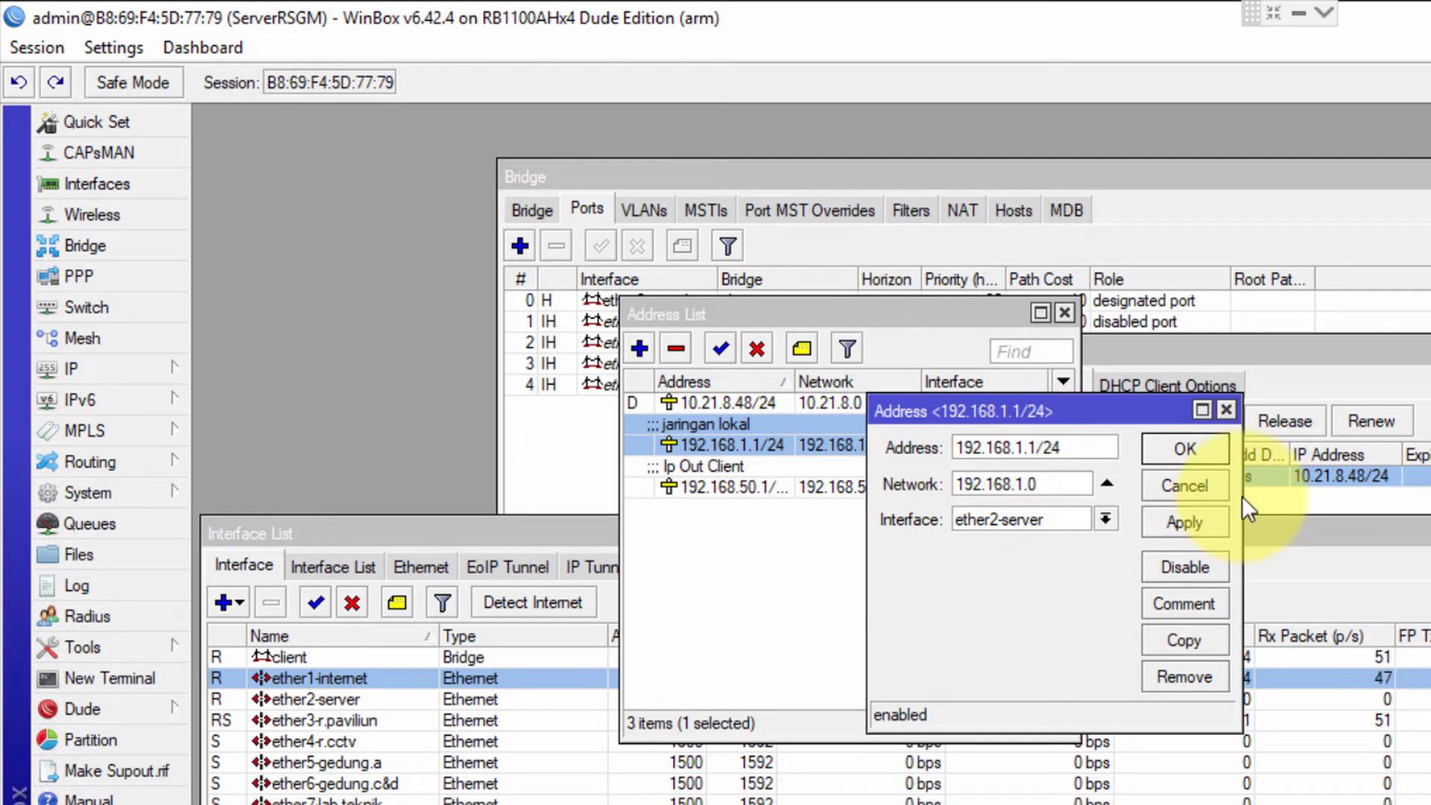
{"action": "key", "text": "BackSpace"}
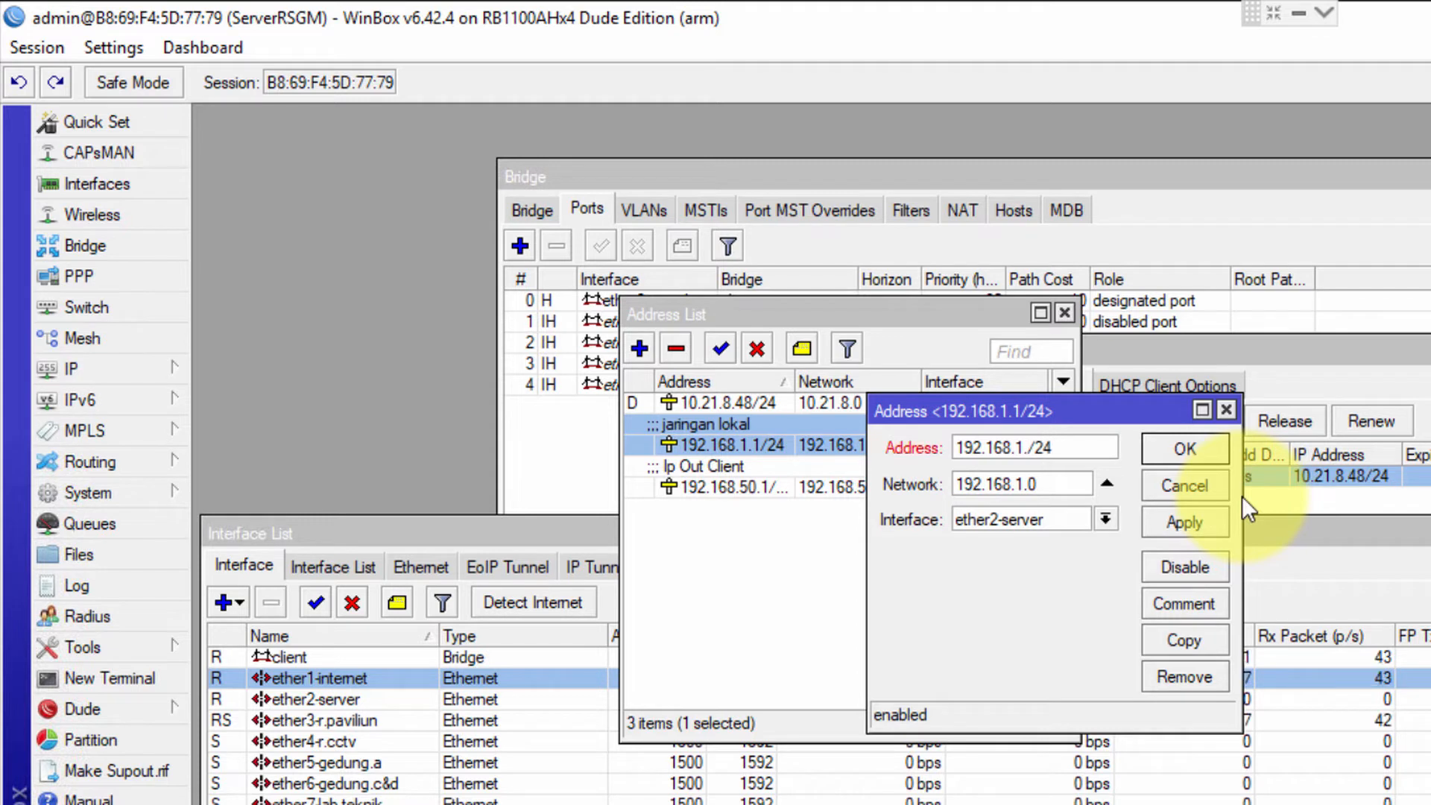
{"action": "type", "text": "2"}
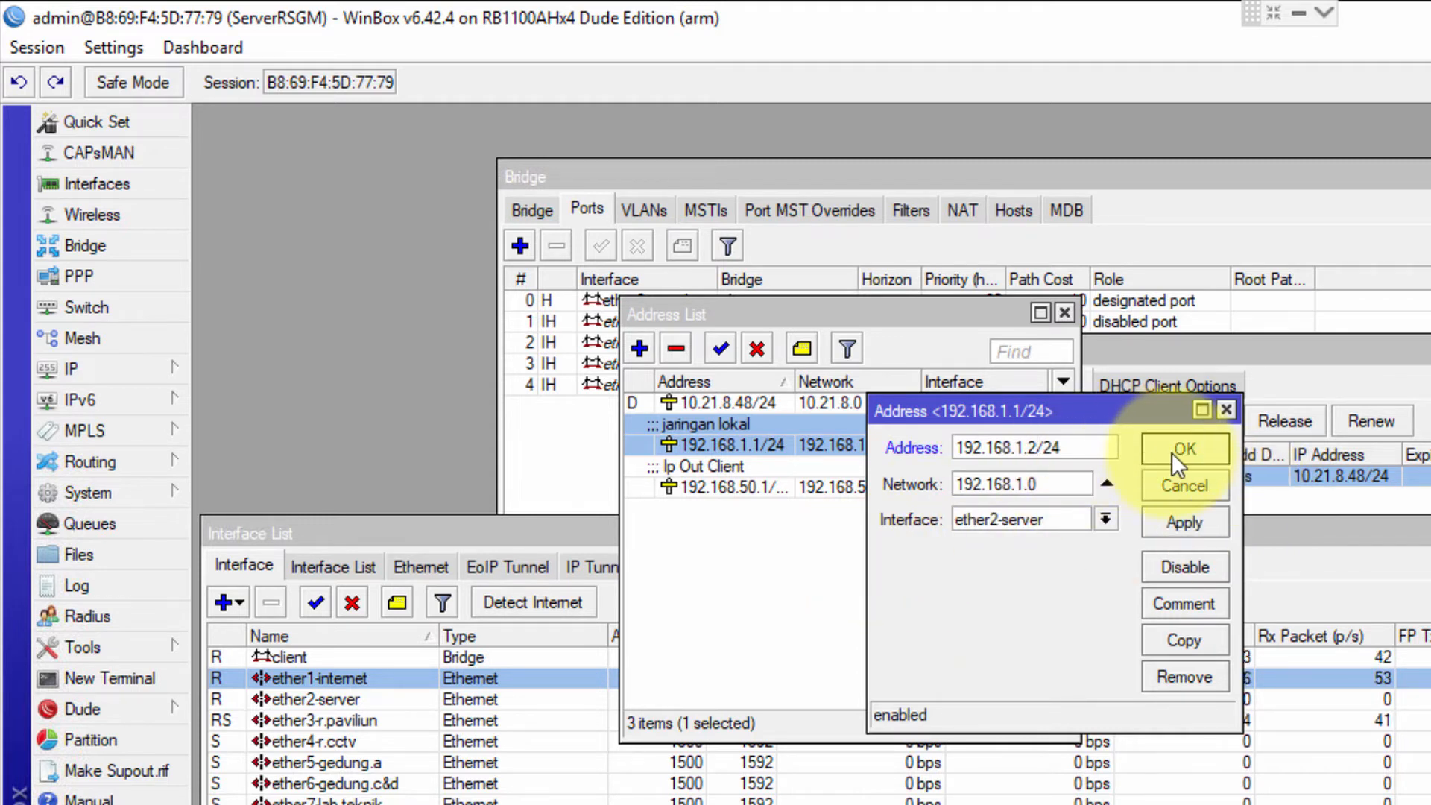
{"action": "left_click", "coordinate": [1171, 453]}
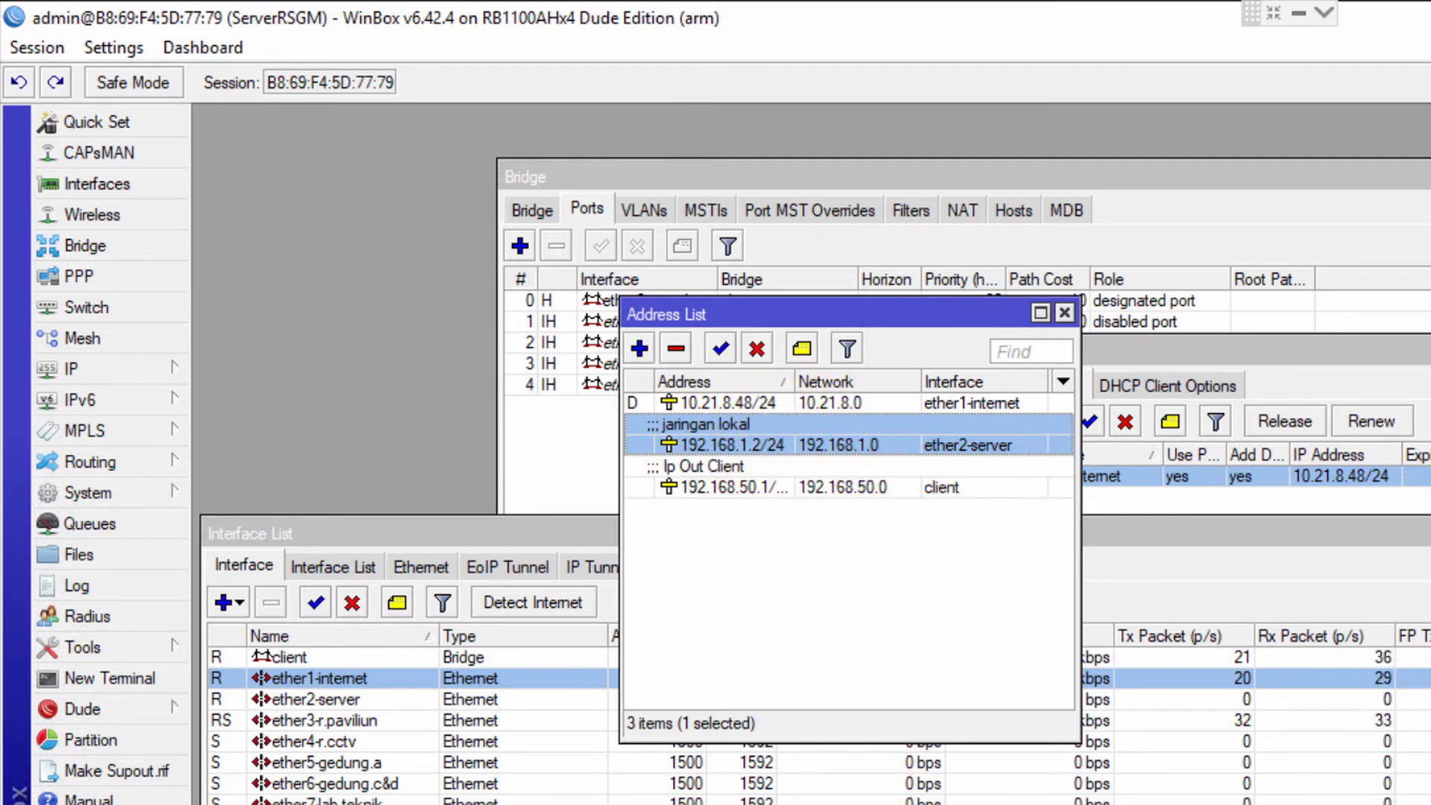
Copy the app server address 192.168.1.1 from the chat notes and select Chrome's address bar
{"action": "key", "text": "alt+Tab"}
{"action": "scroll", "coordinate": [833, 398], "scroll_direction": "up", "scroll_amount": 1}
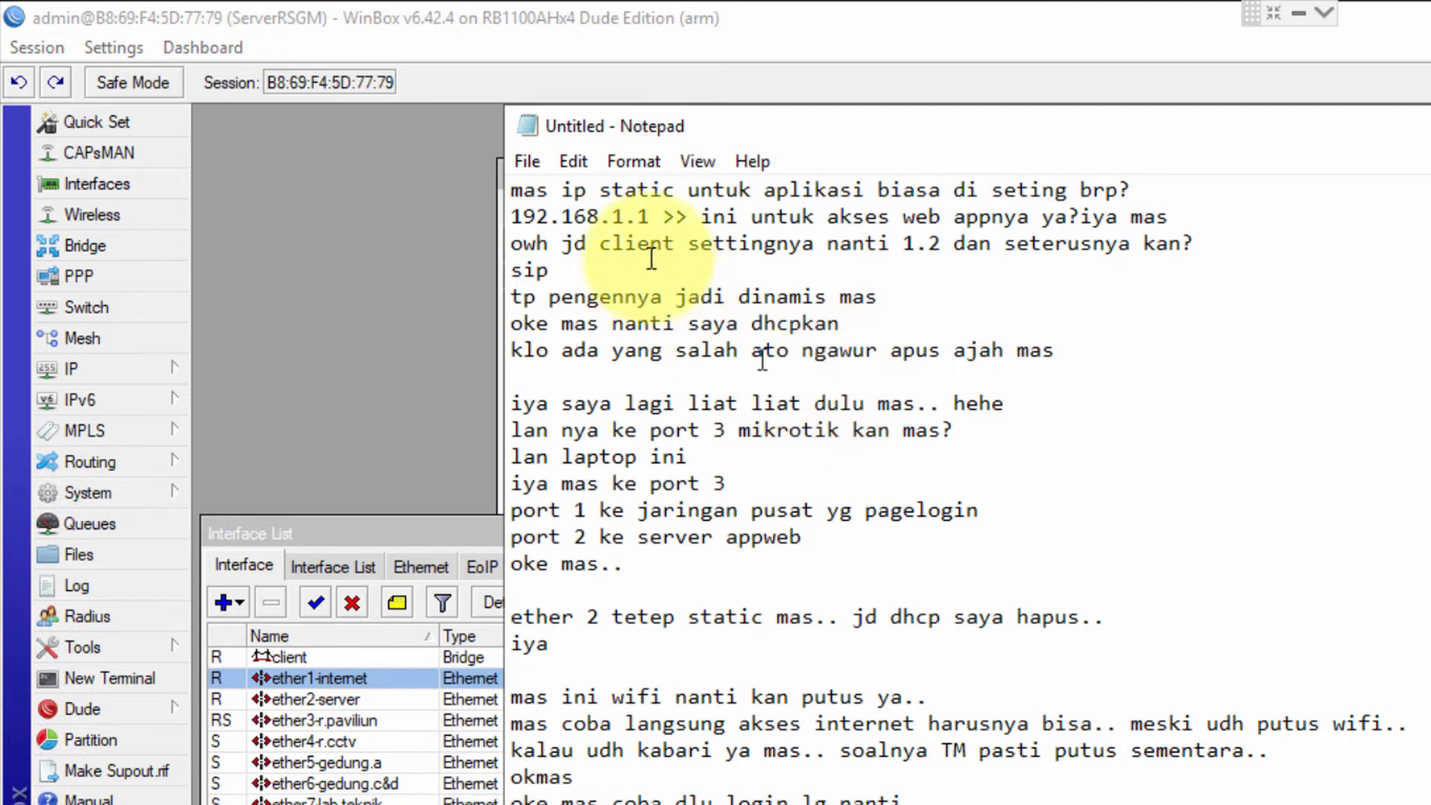
{"action": "left_click_drag", "start_coordinate": [649, 216], "coordinate": [511, 216]}
{"action": "key", "text": "ctrl+c"}
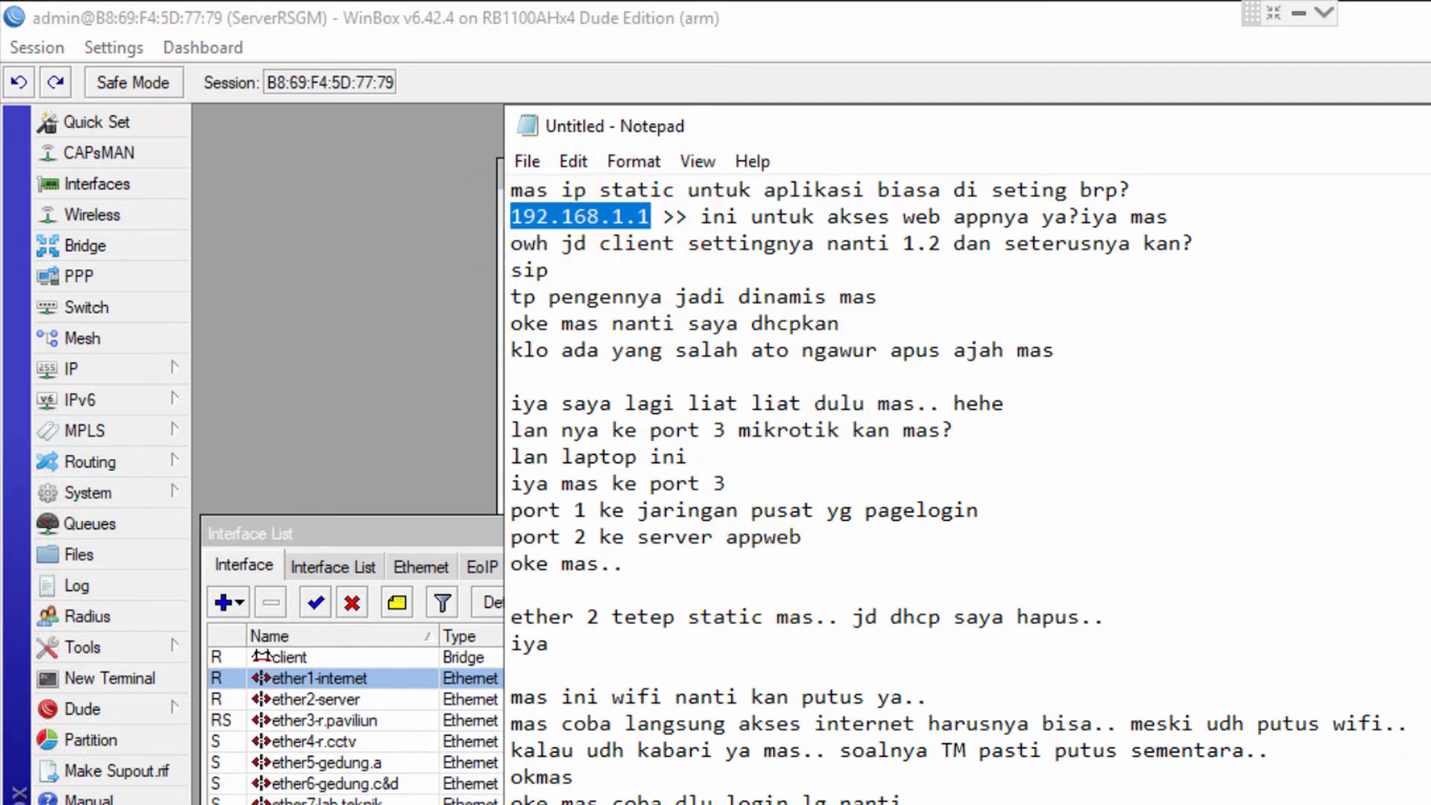
{"action": "key", "text": "alt+Tab"}
{"action": "left_click", "coordinate": [616, 78]}
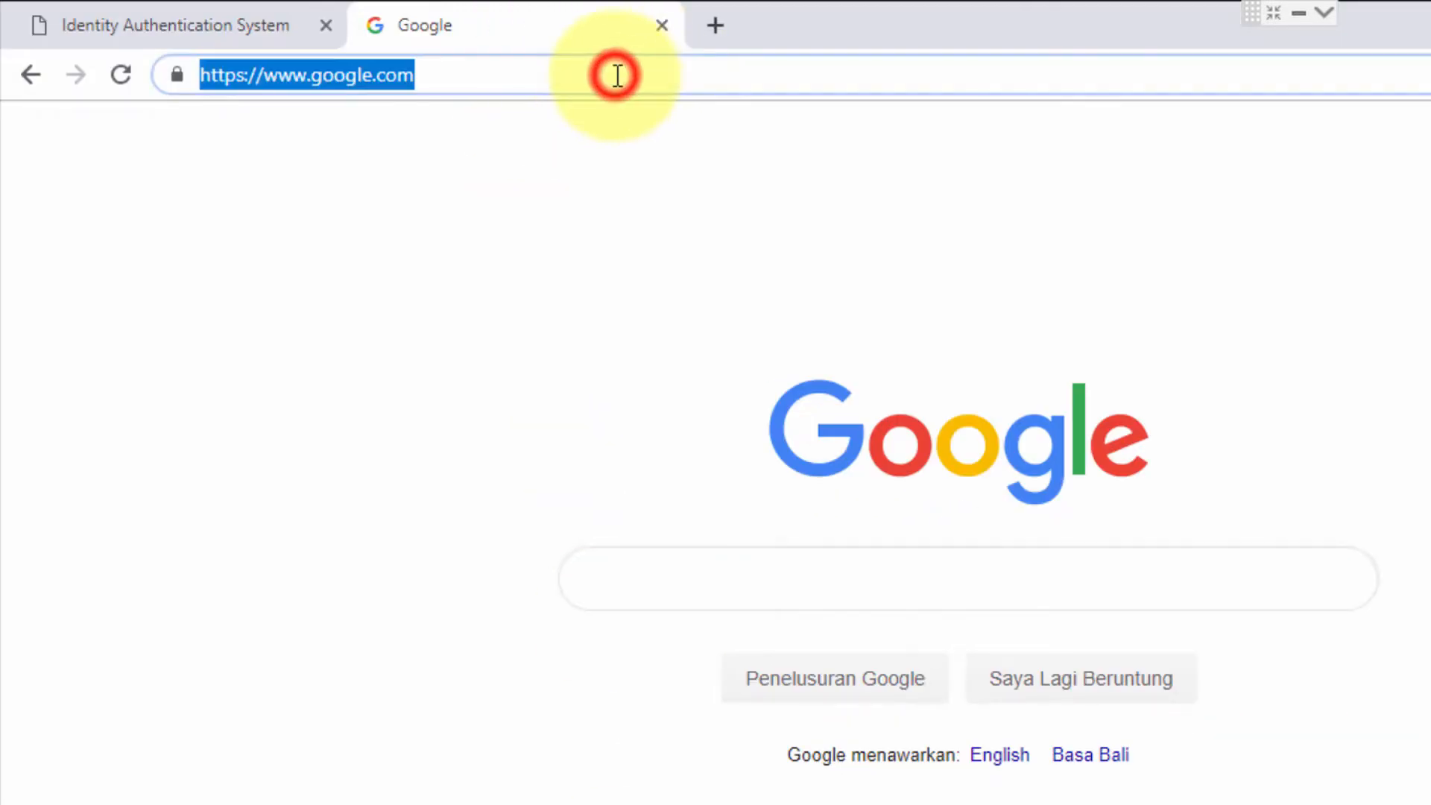
Load 192.168.1.1 in Chrome, then retry with 192.168.1.1/rsgm
{"action": "key", "text": "ctrl+v"}
{"action": "key", "text": "Return"}
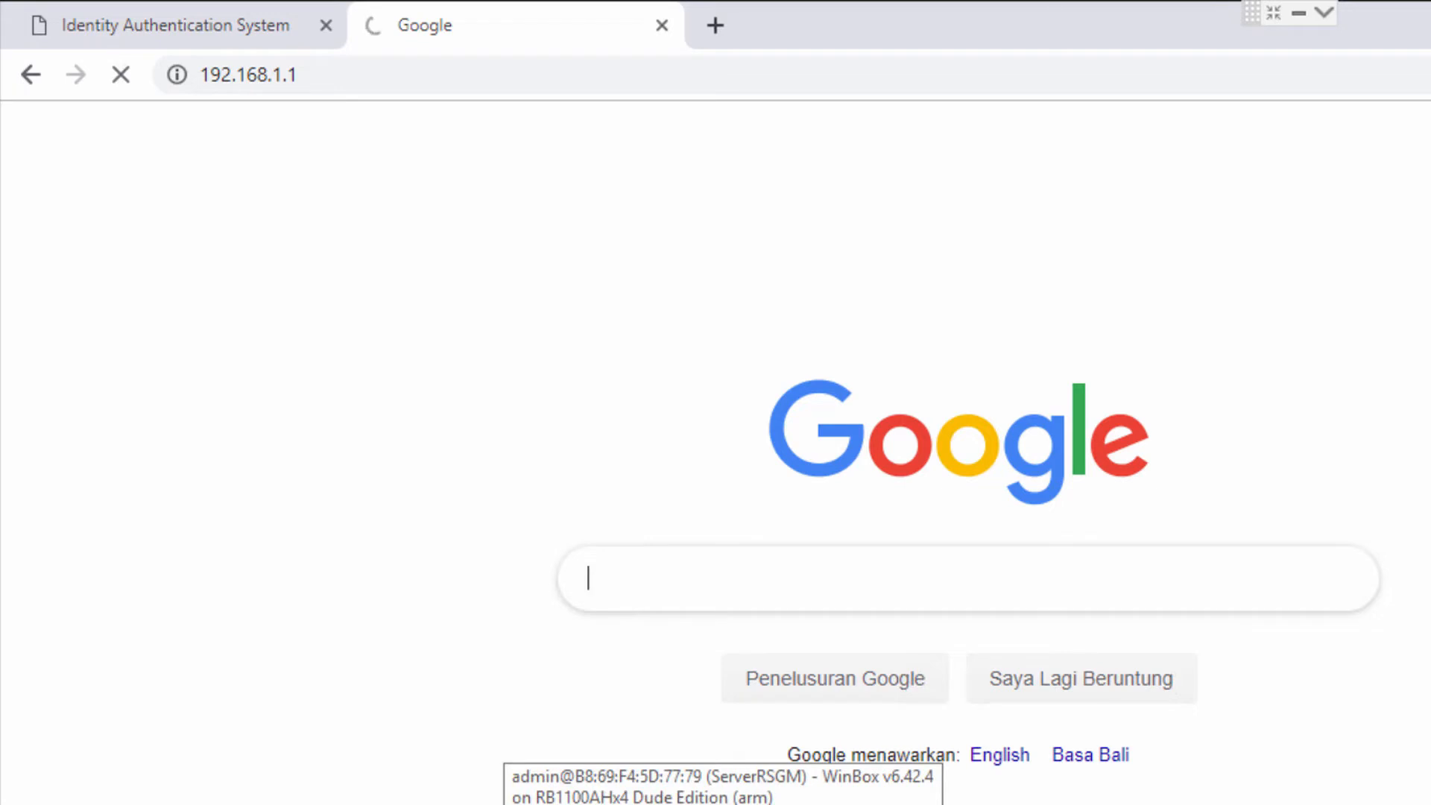
{"action": "left_click", "coordinate": [627, 80]}
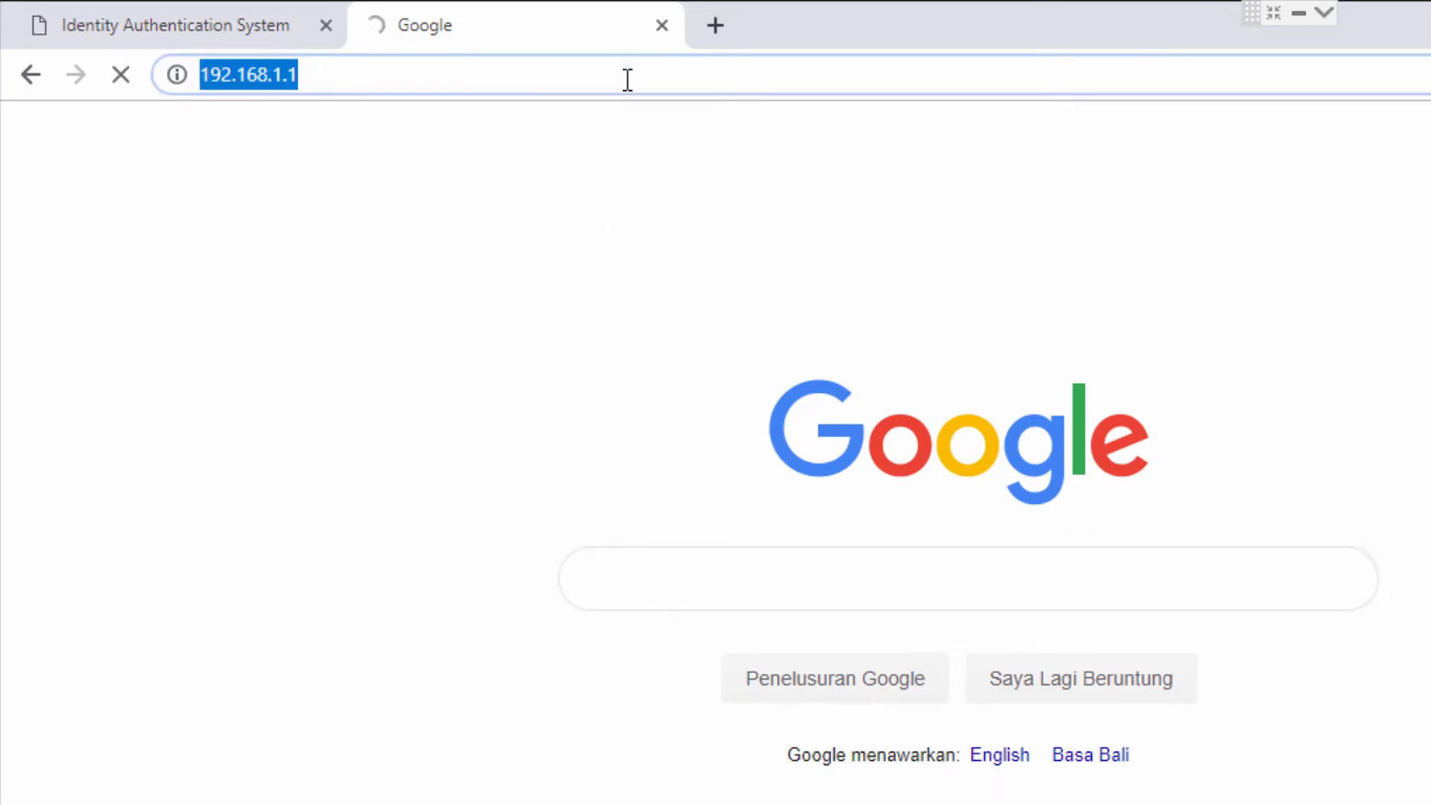
{"action": "left_click", "coordinate": [589, 75]}
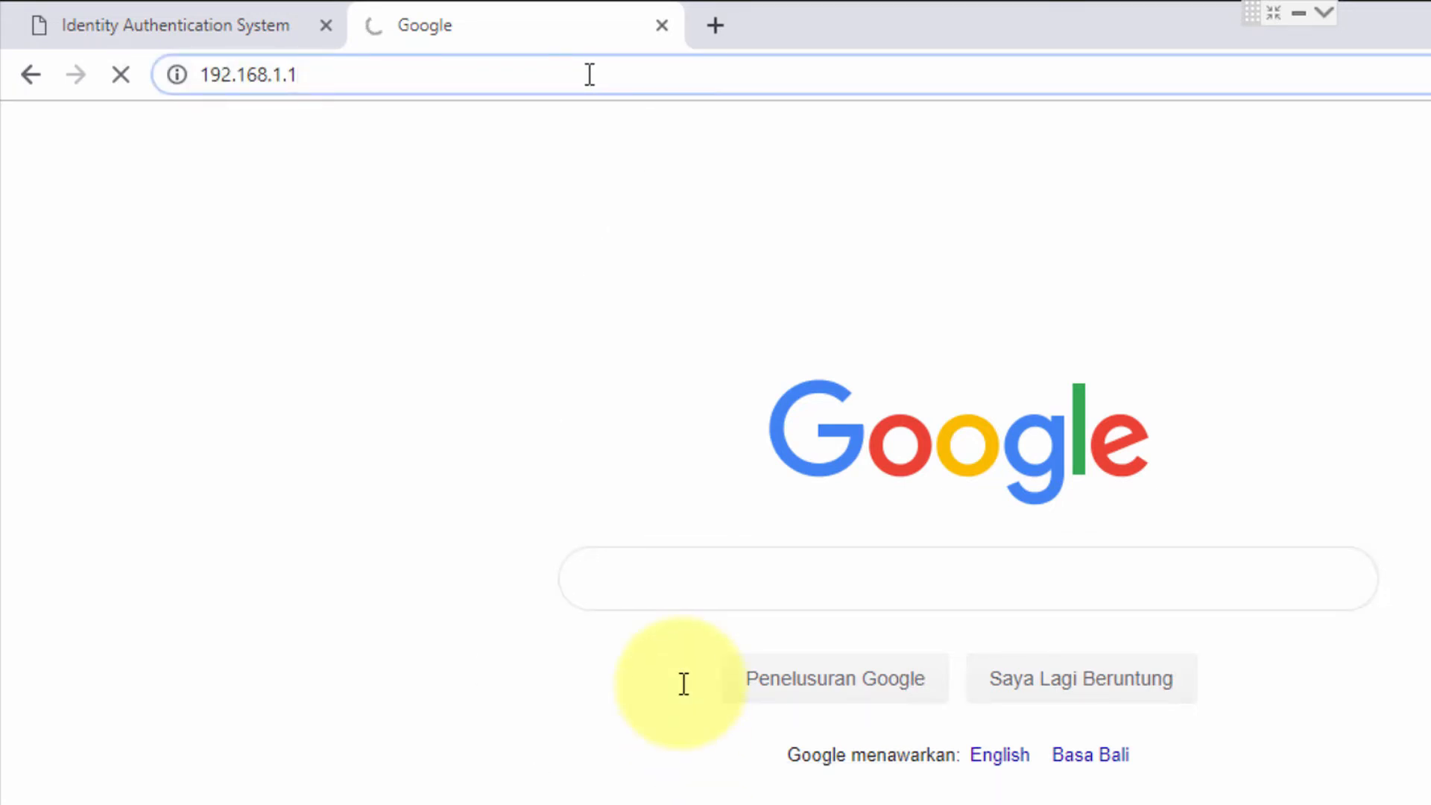
{"action": "type", "text": "/rsgm"}
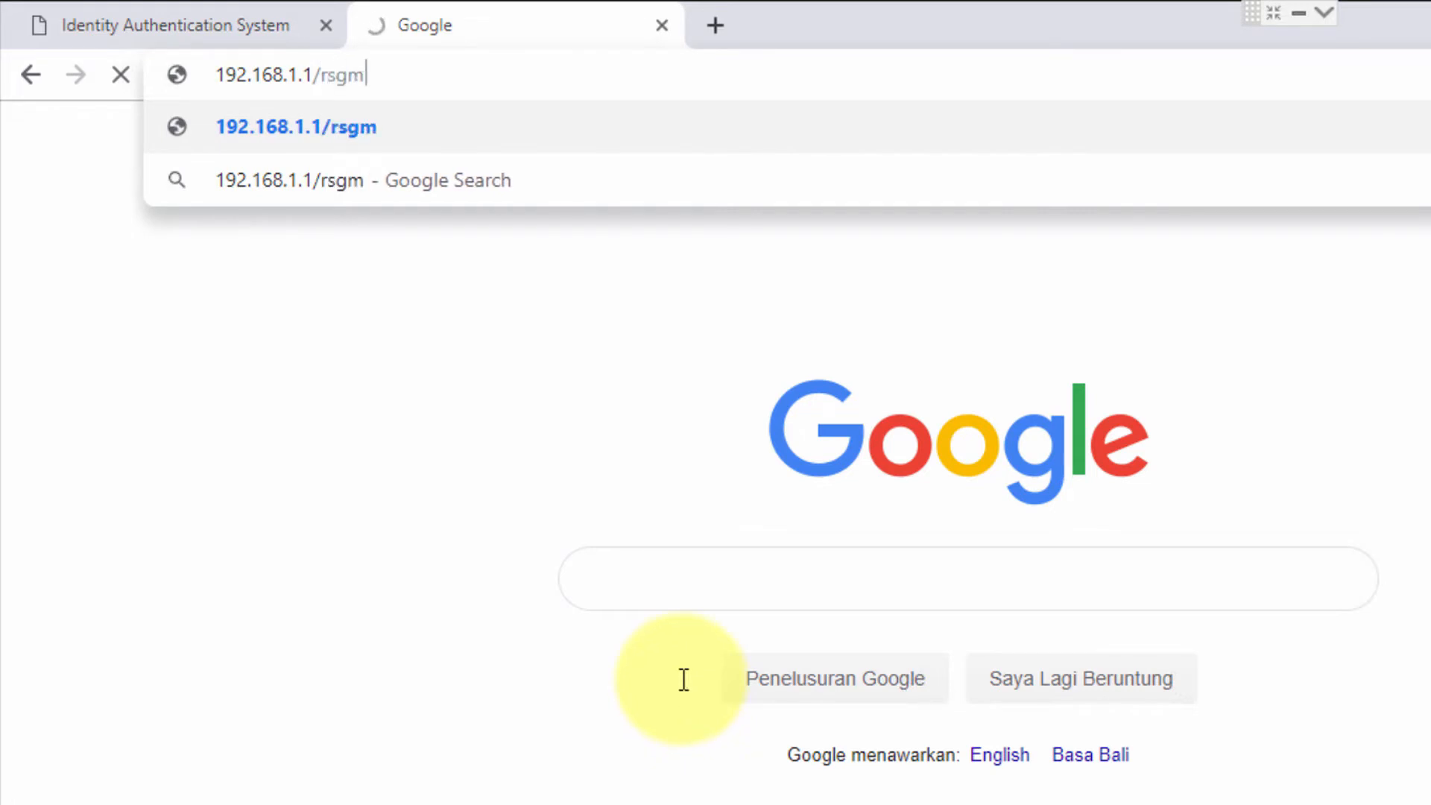
{"action": "key", "text": "Return"}
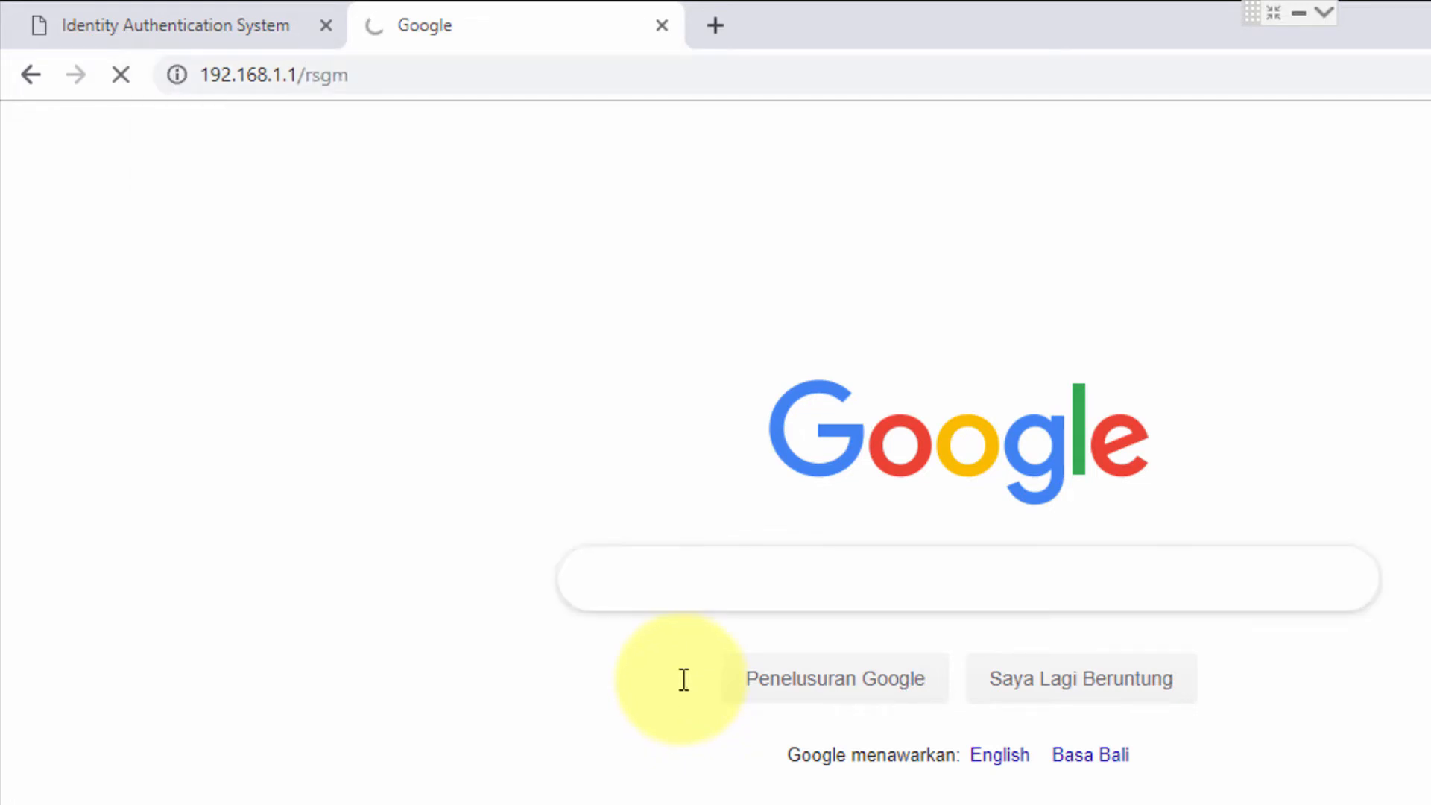
{"action": "left_click", "coordinate": [378, 74]}
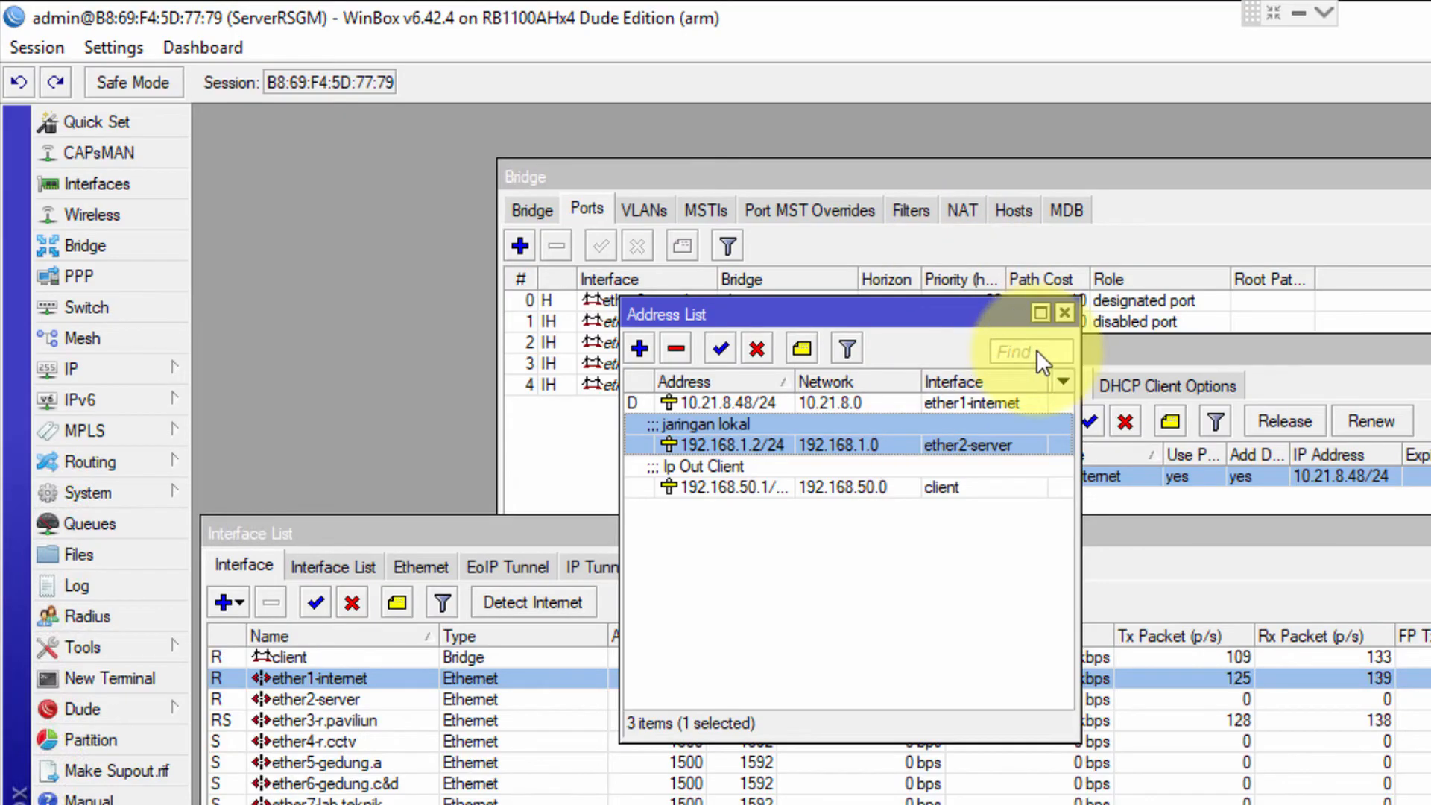
Close the address list and inspect the 192.168.1.0/24 entry in IP > Routes
{"action": "left_click", "coordinate": [1015, 357]}
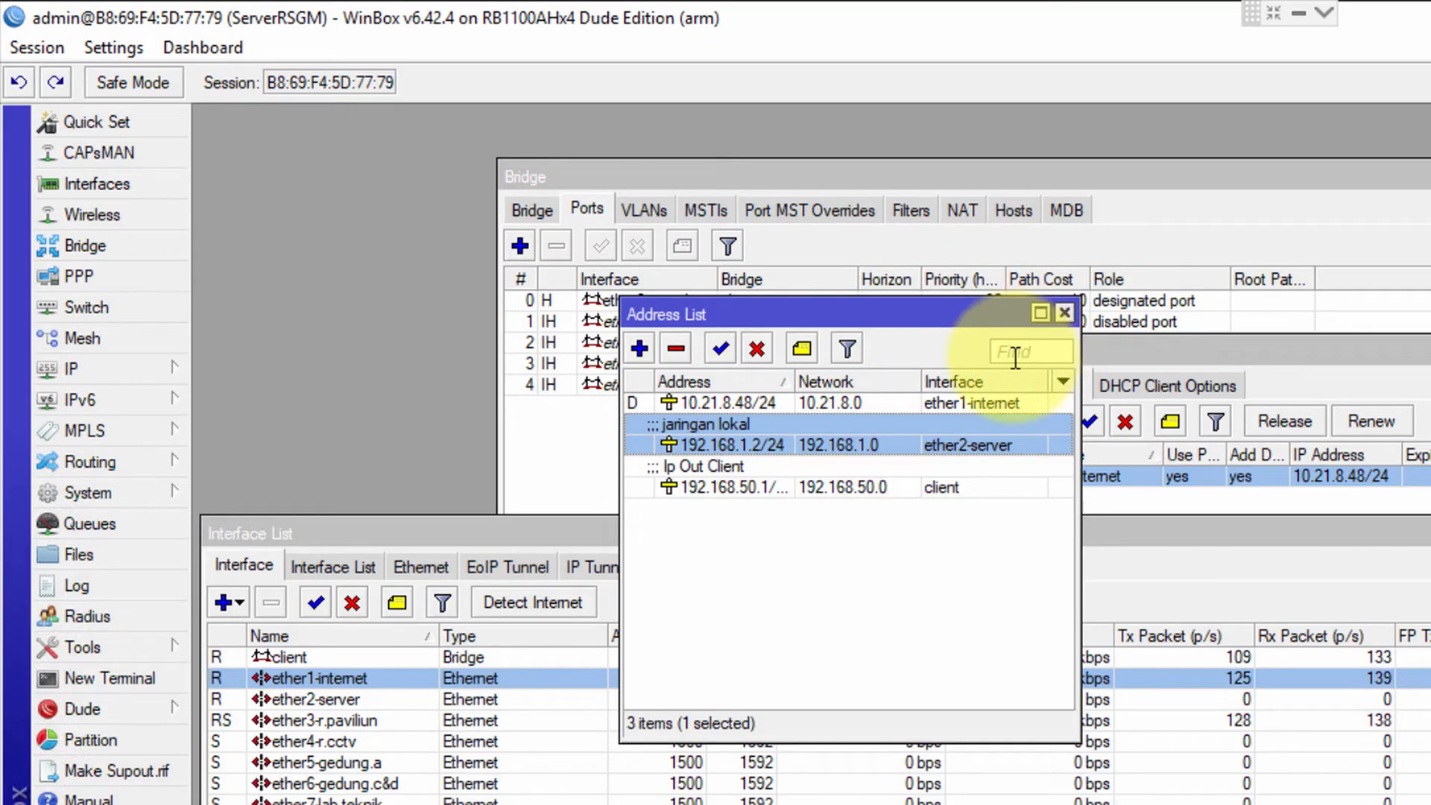
{"action": "left_click", "coordinate": [1064, 313]}
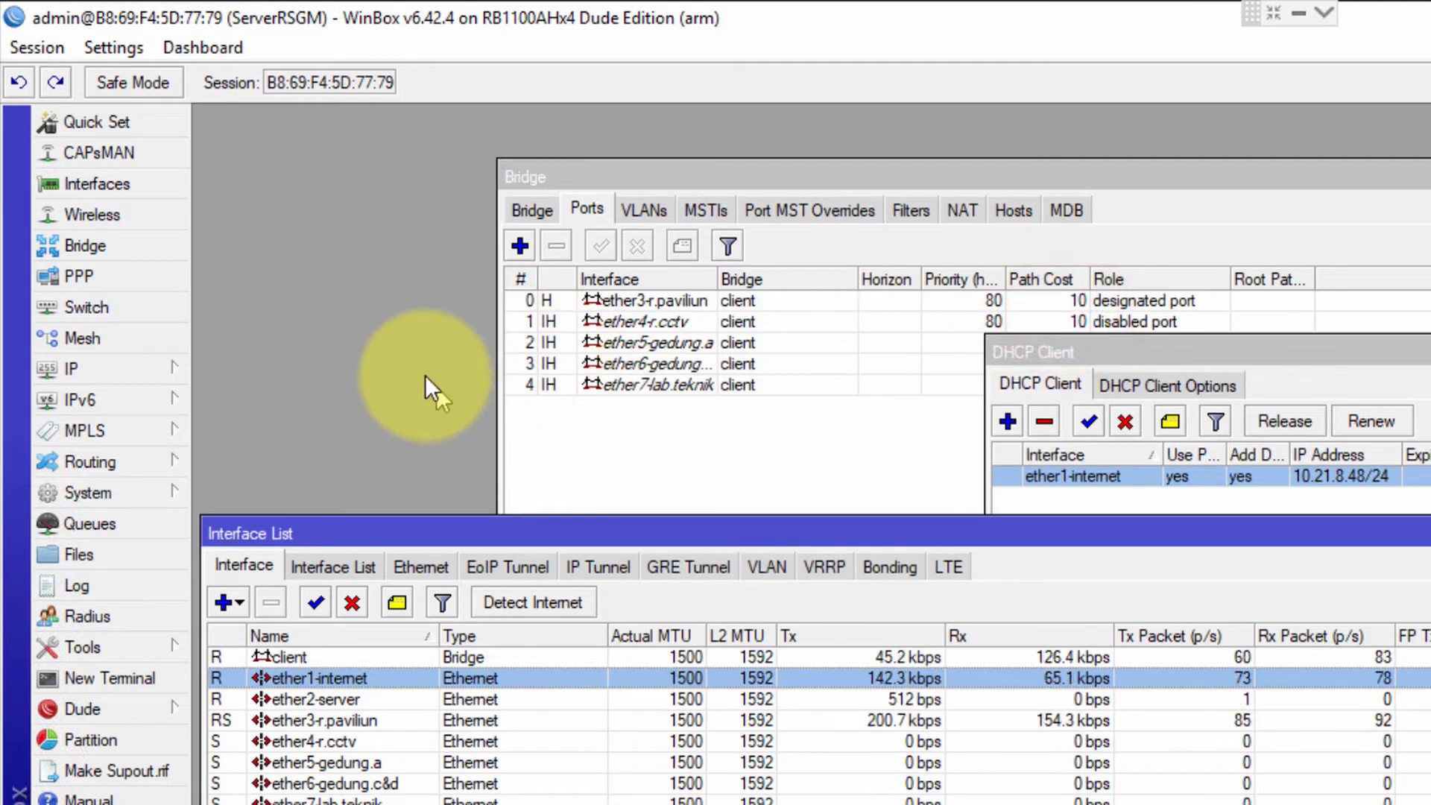
{"action": "left_click", "coordinate": [167, 368]}
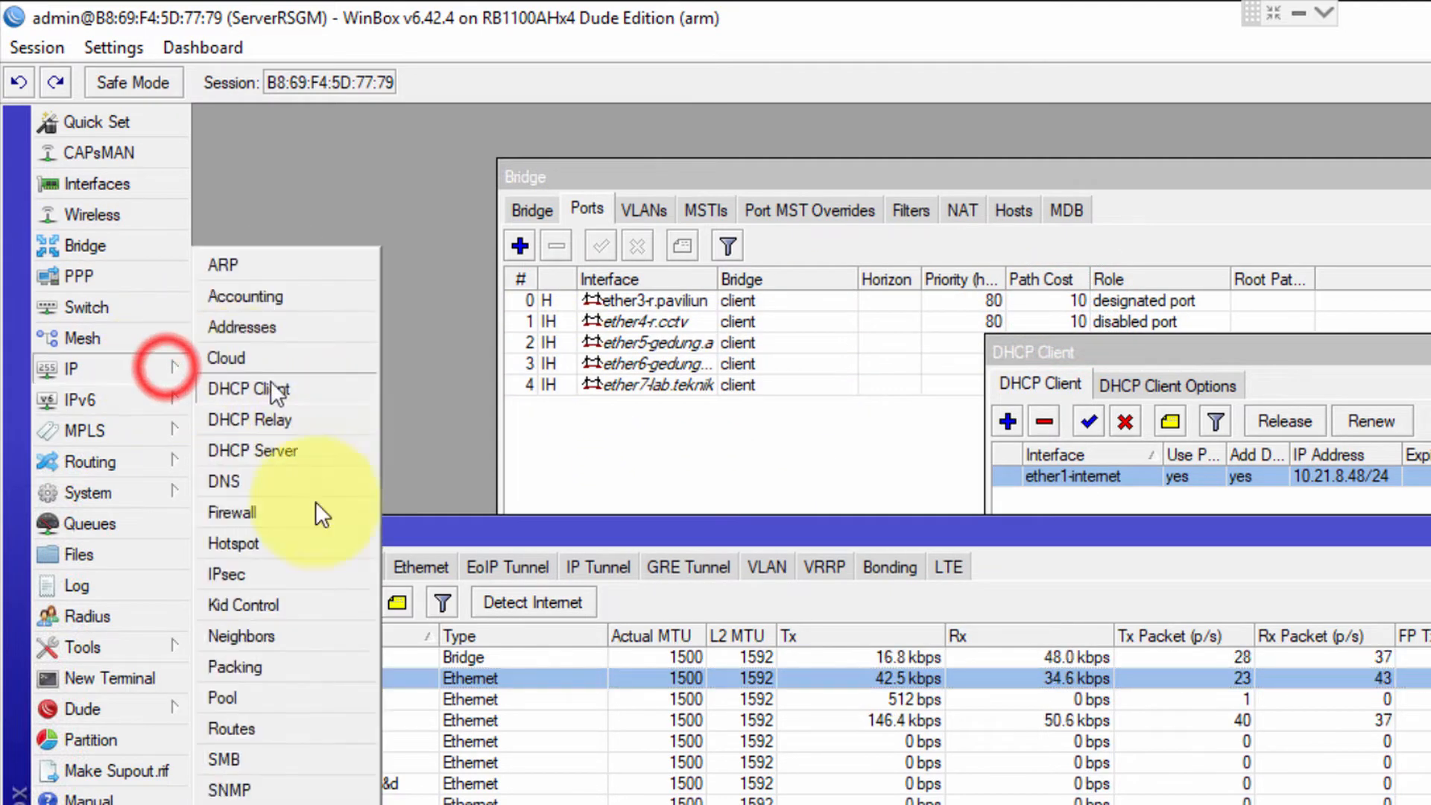
{"action": "left_click", "coordinate": [252, 728]}
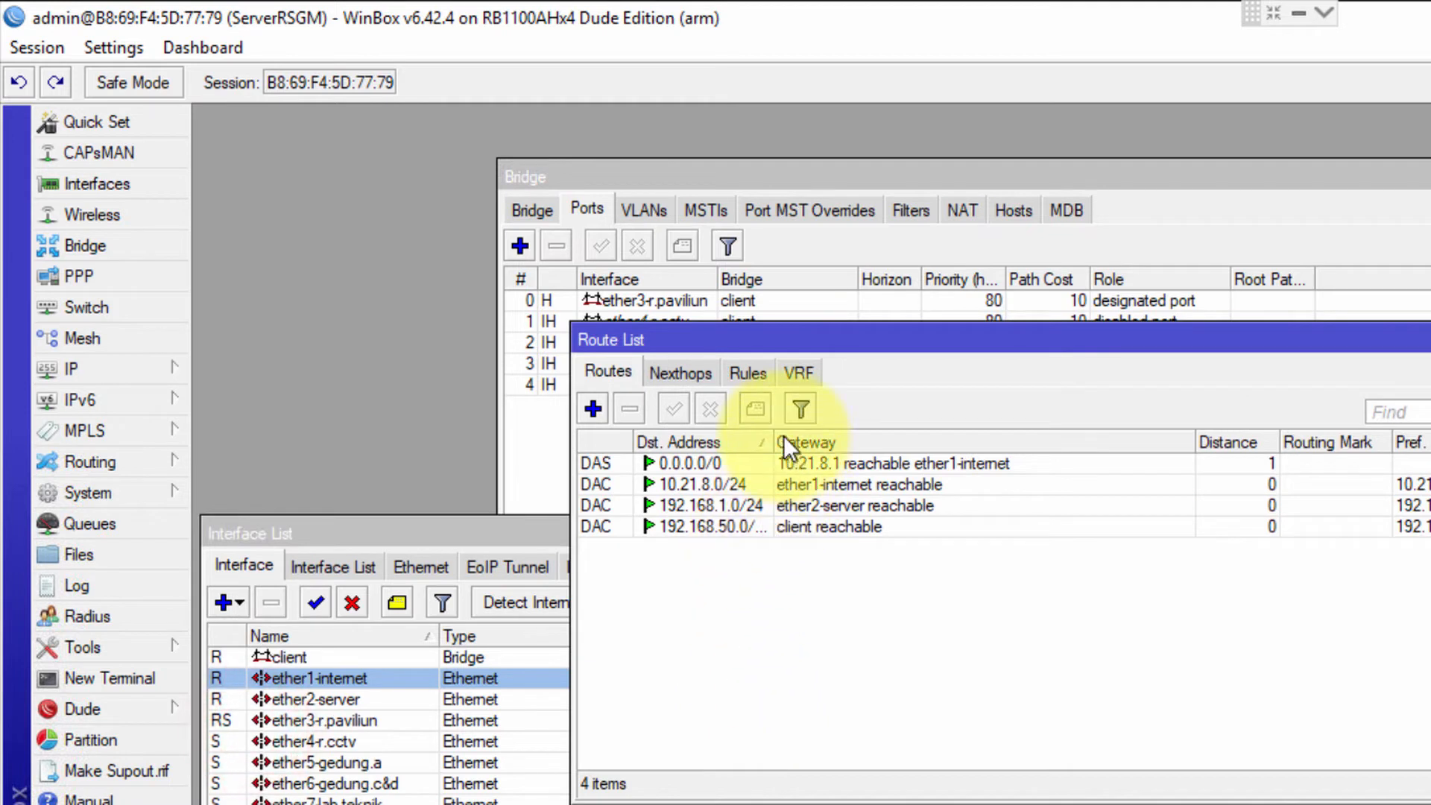
{"action": "left_click_drag", "start_coordinate": [775, 438], "coordinate": [842, 438]}
{"action": "left_click", "coordinate": [748, 507]}
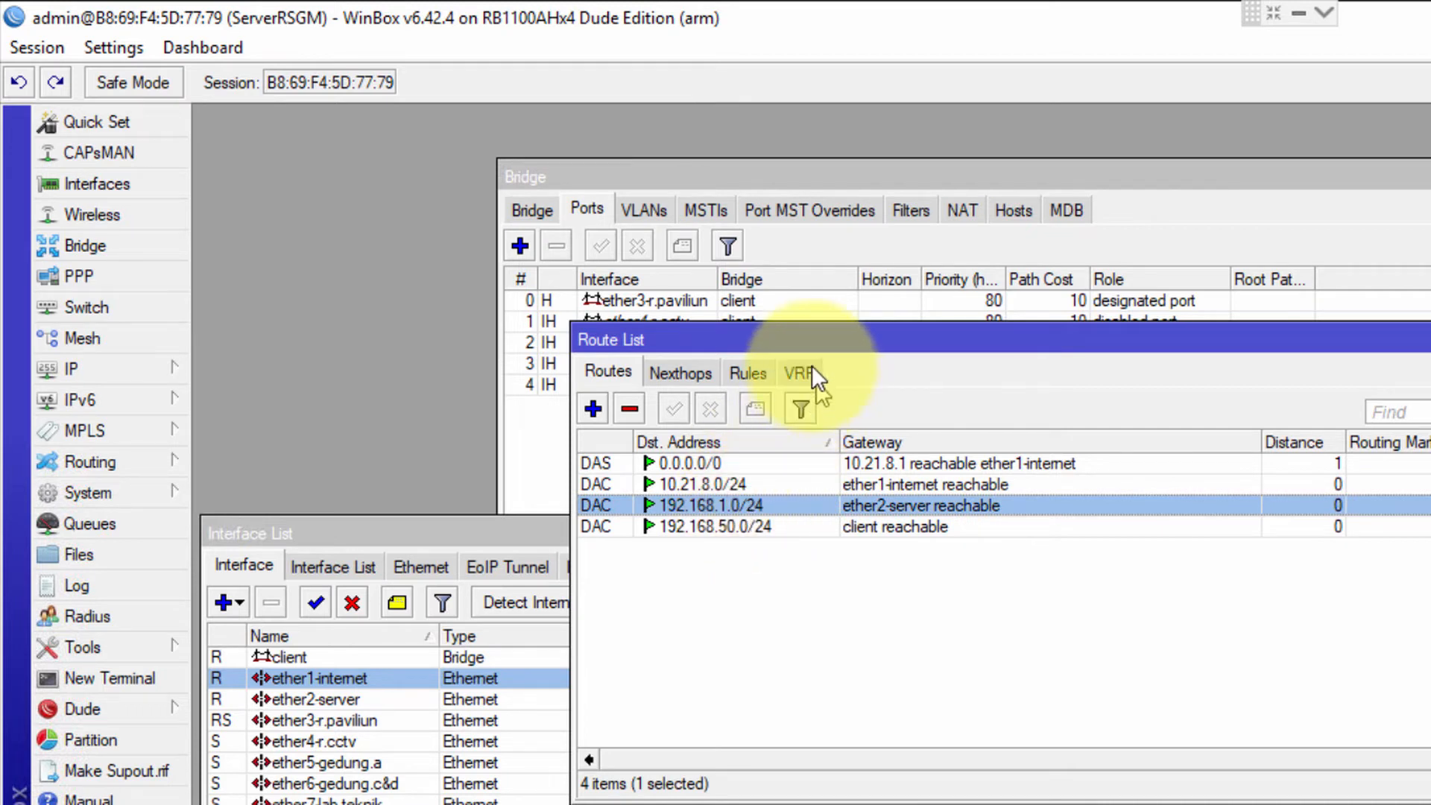
Restart ether2-server by disabling and re-enabling it in the interface list
{"action": "left_click", "coordinate": [141, 183]}
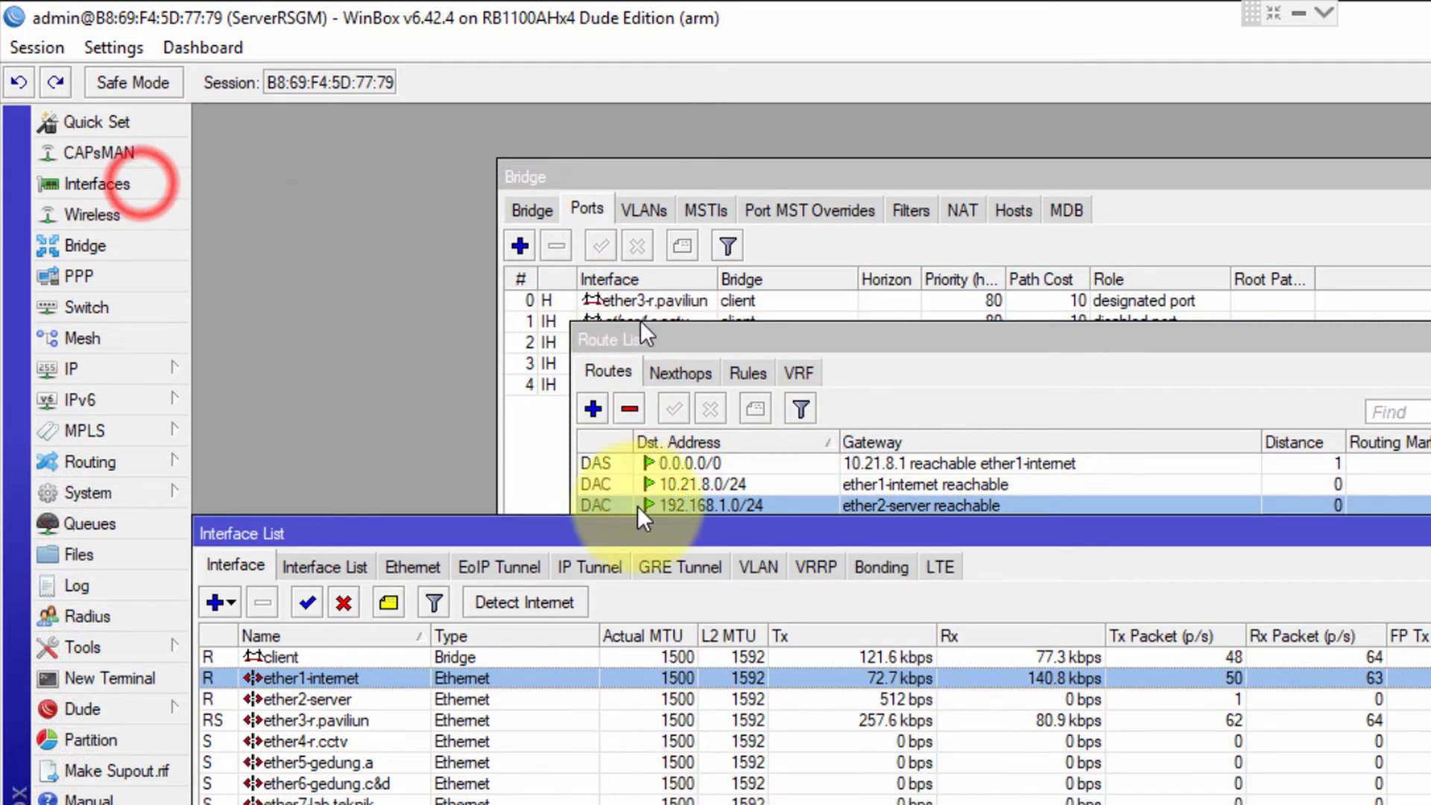
{"action": "left_click", "coordinate": [280, 697]}
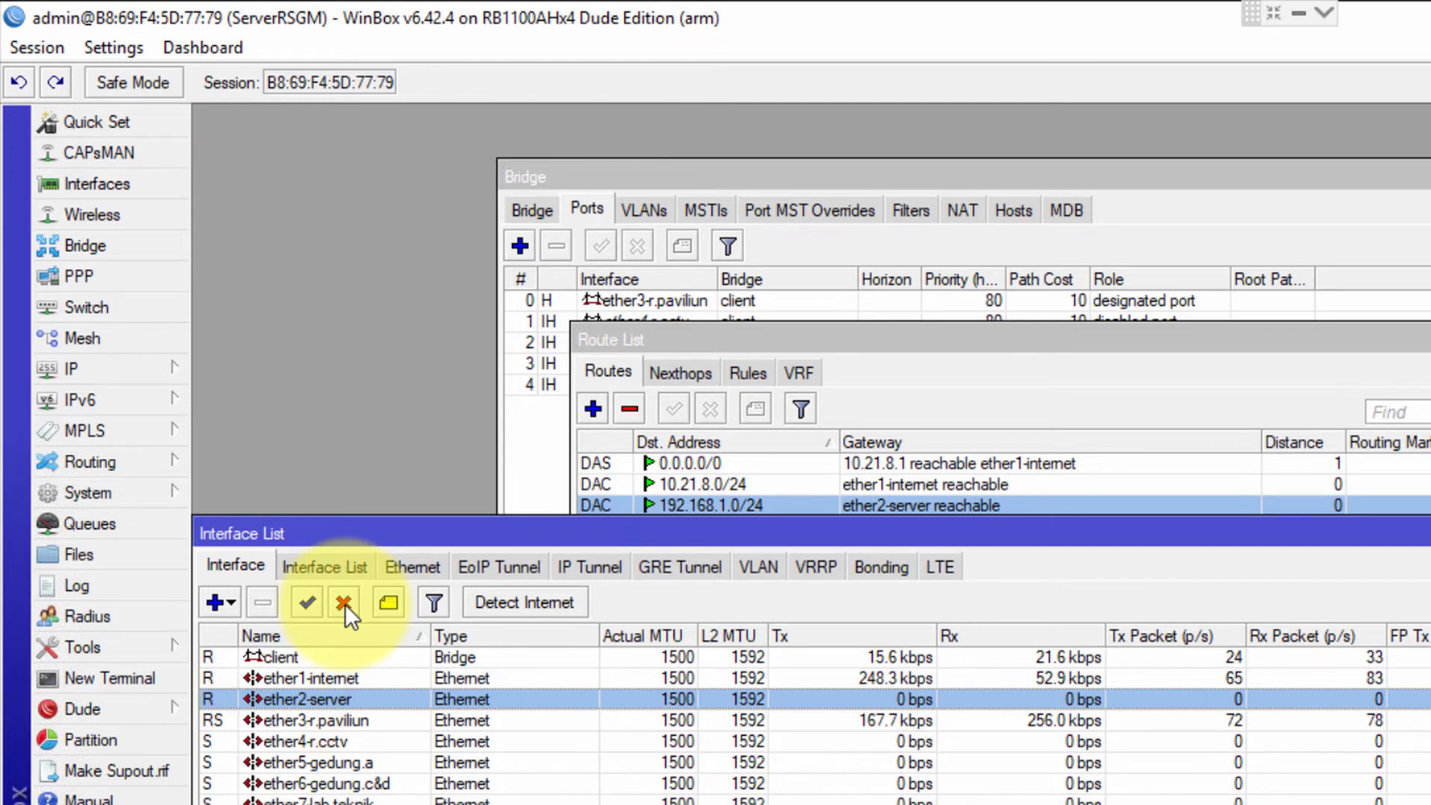
{"action": "left_click", "coordinate": [344, 603]}
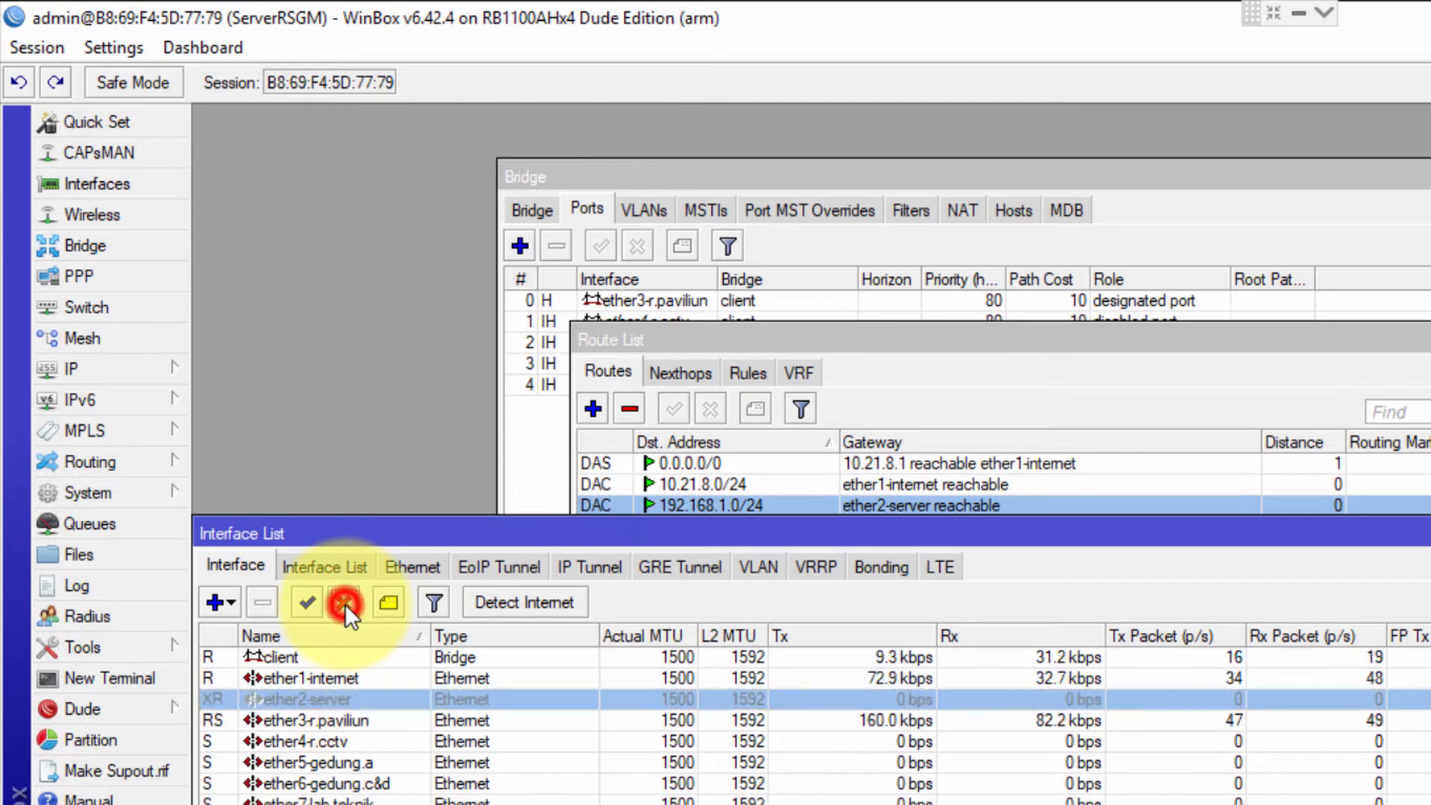
{"action": "left_click", "coordinate": [307, 601]}
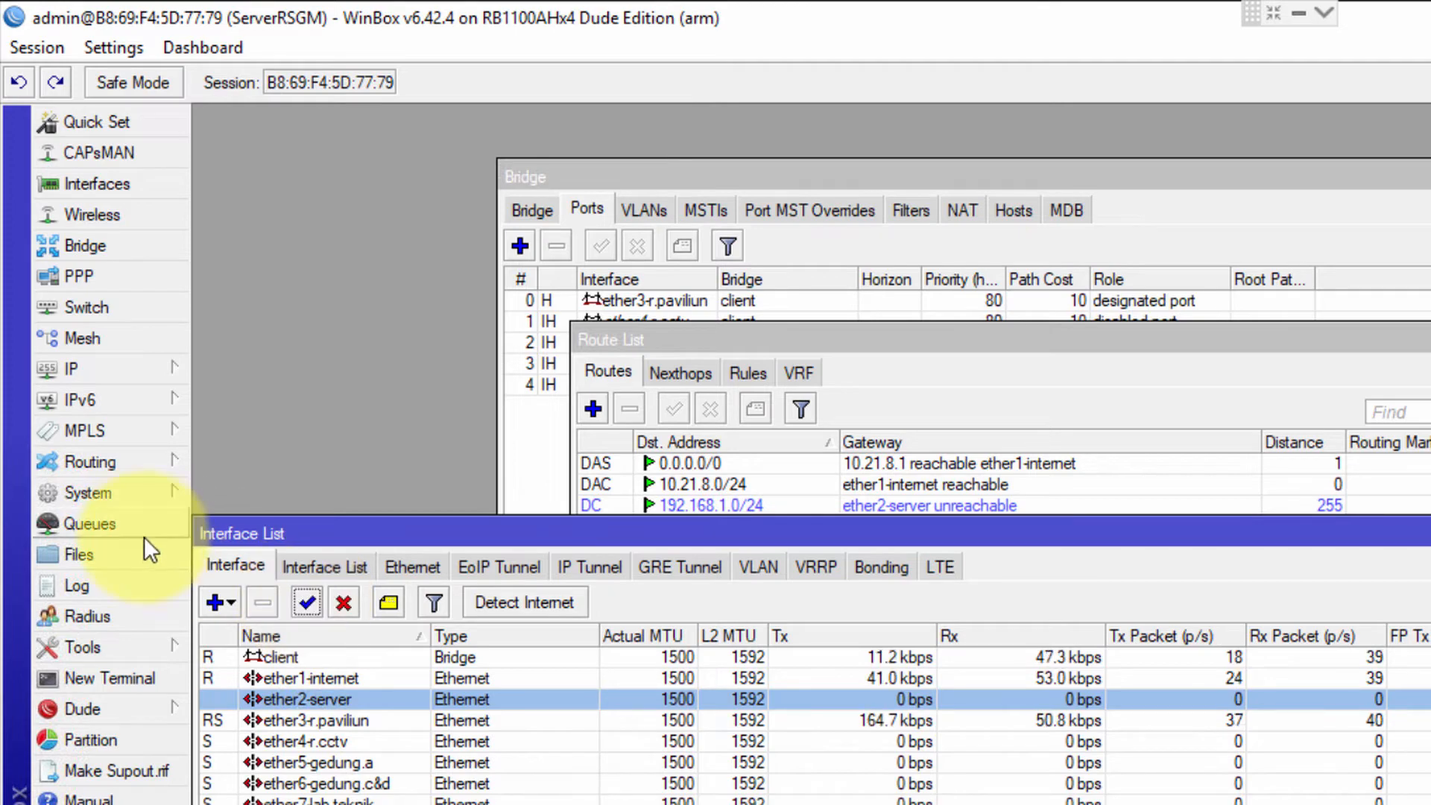
{"action": "left_click", "coordinate": [350, 737]}
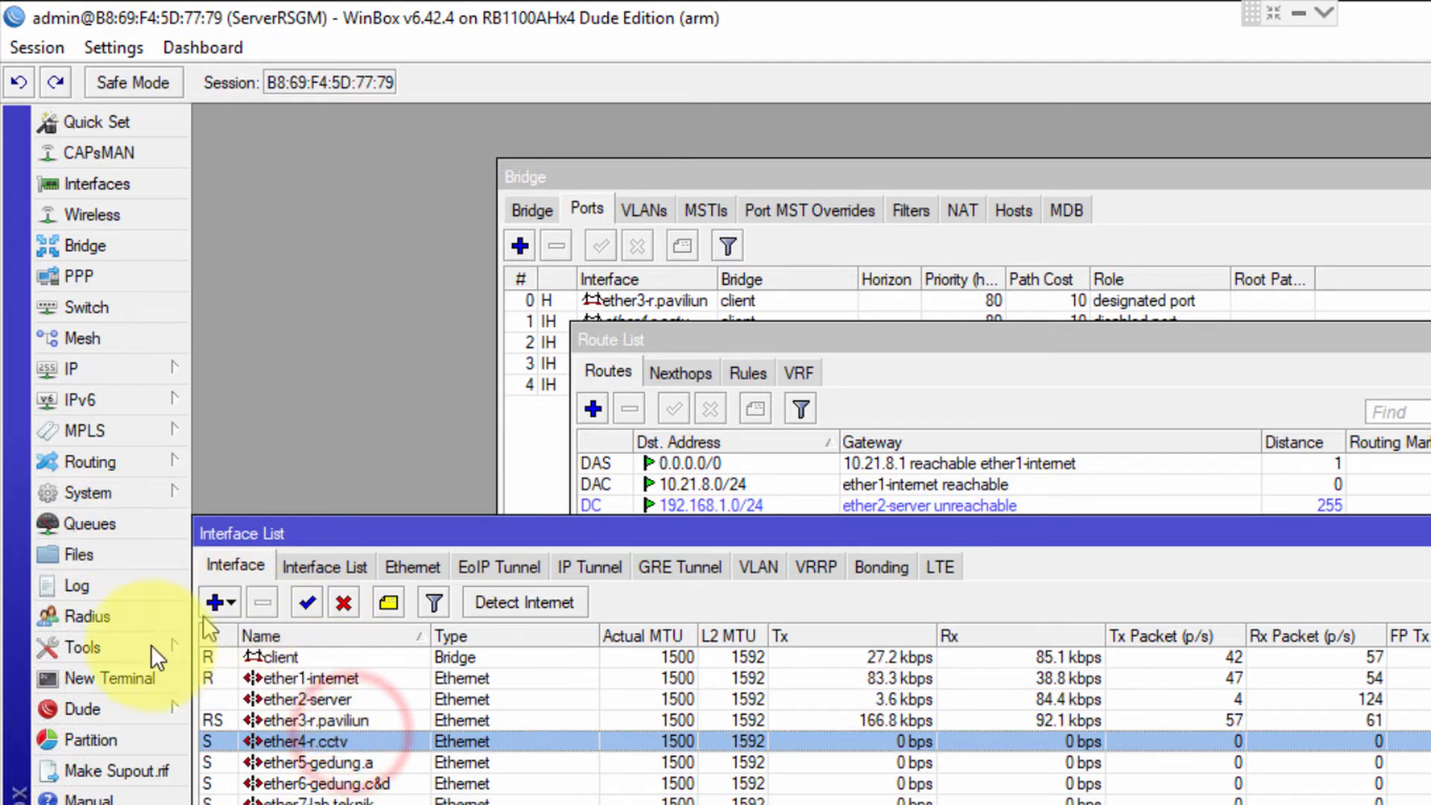
{"action": "left_click", "coordinate": [134, 676]}
Ping 192.168.1.1 from the router terminal
{"action": "left_click", "coordinate": [983, 551]}
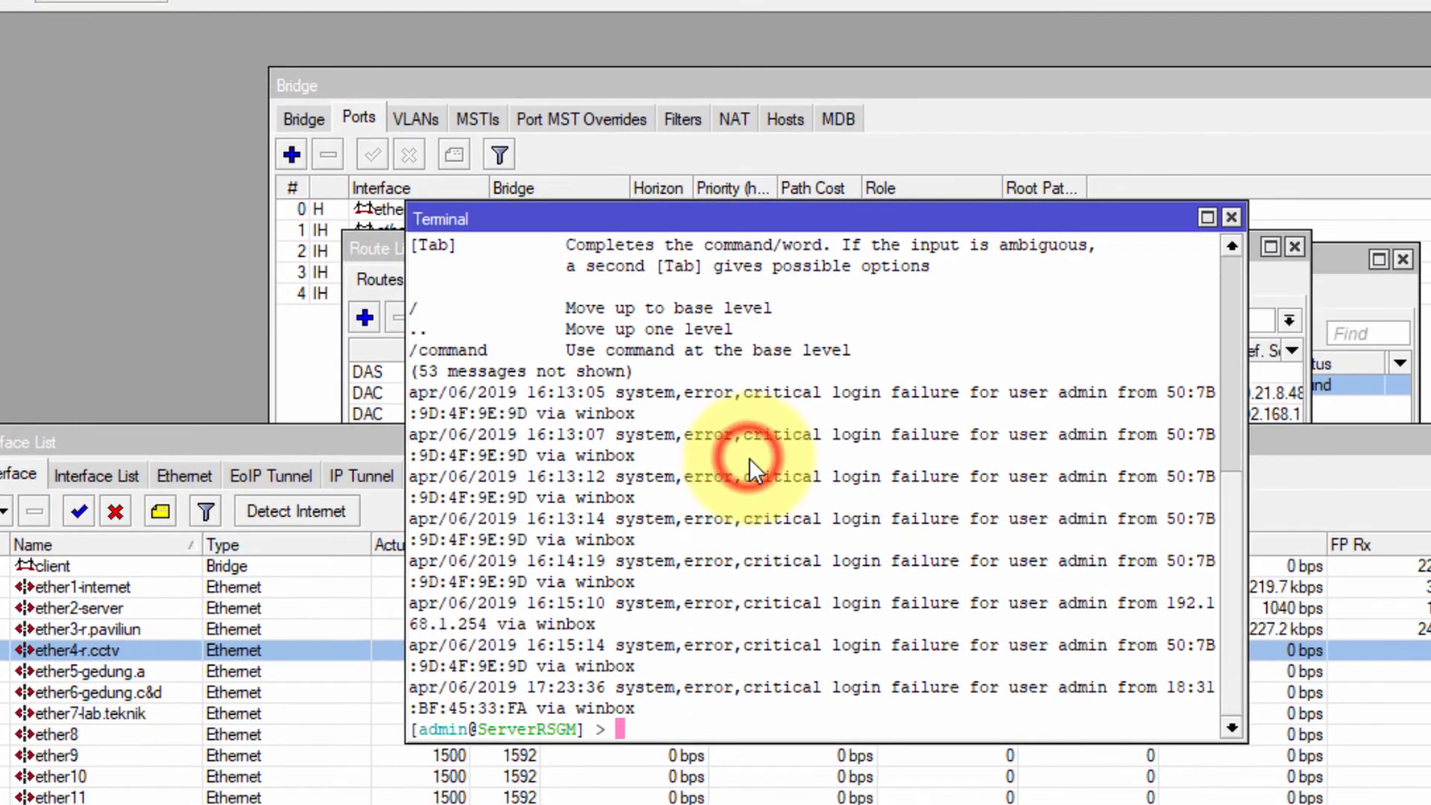
{"action": "type", "text": "ping 192."}
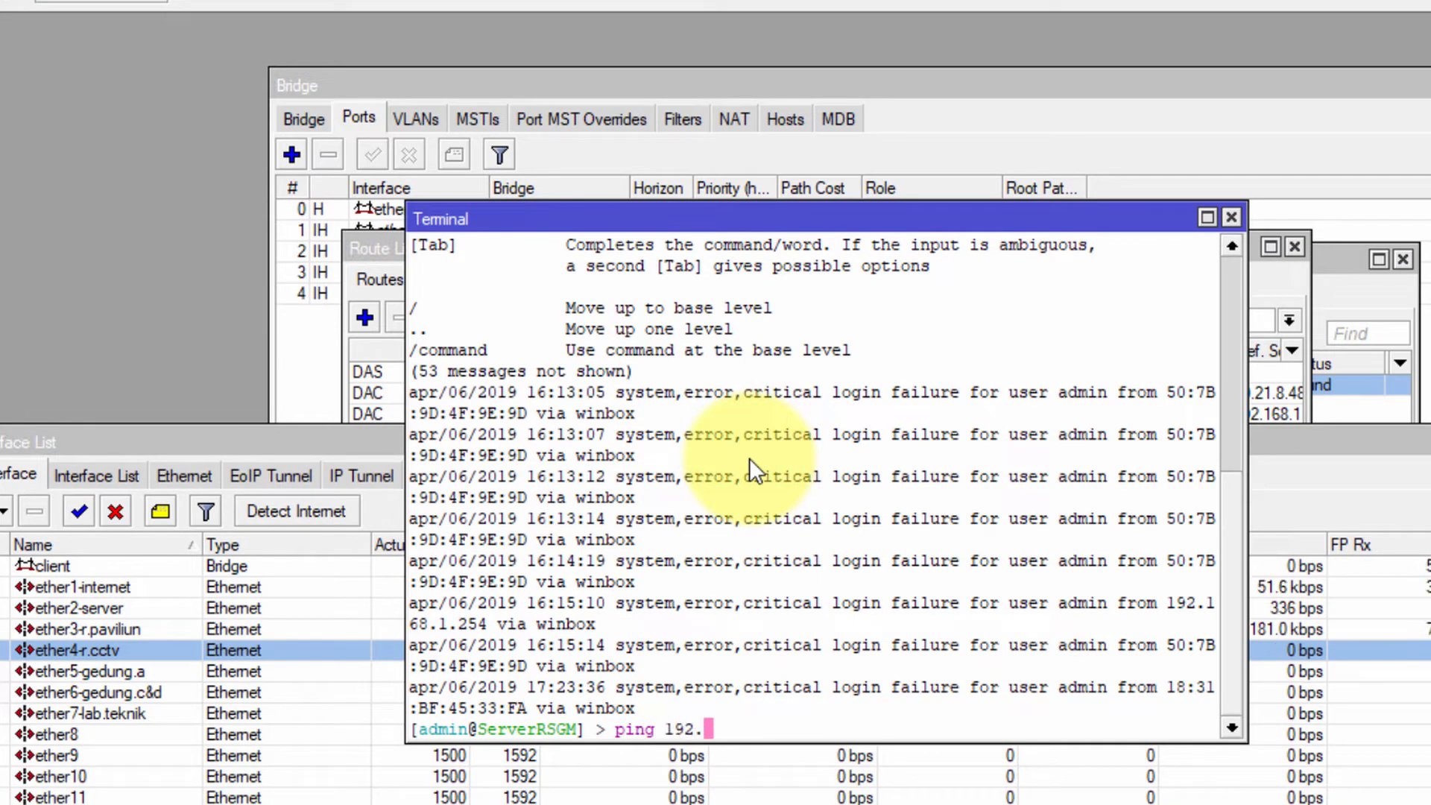
{"action": "type", "text": "168.1.1"}
{"action": "key", "text": "Return"}
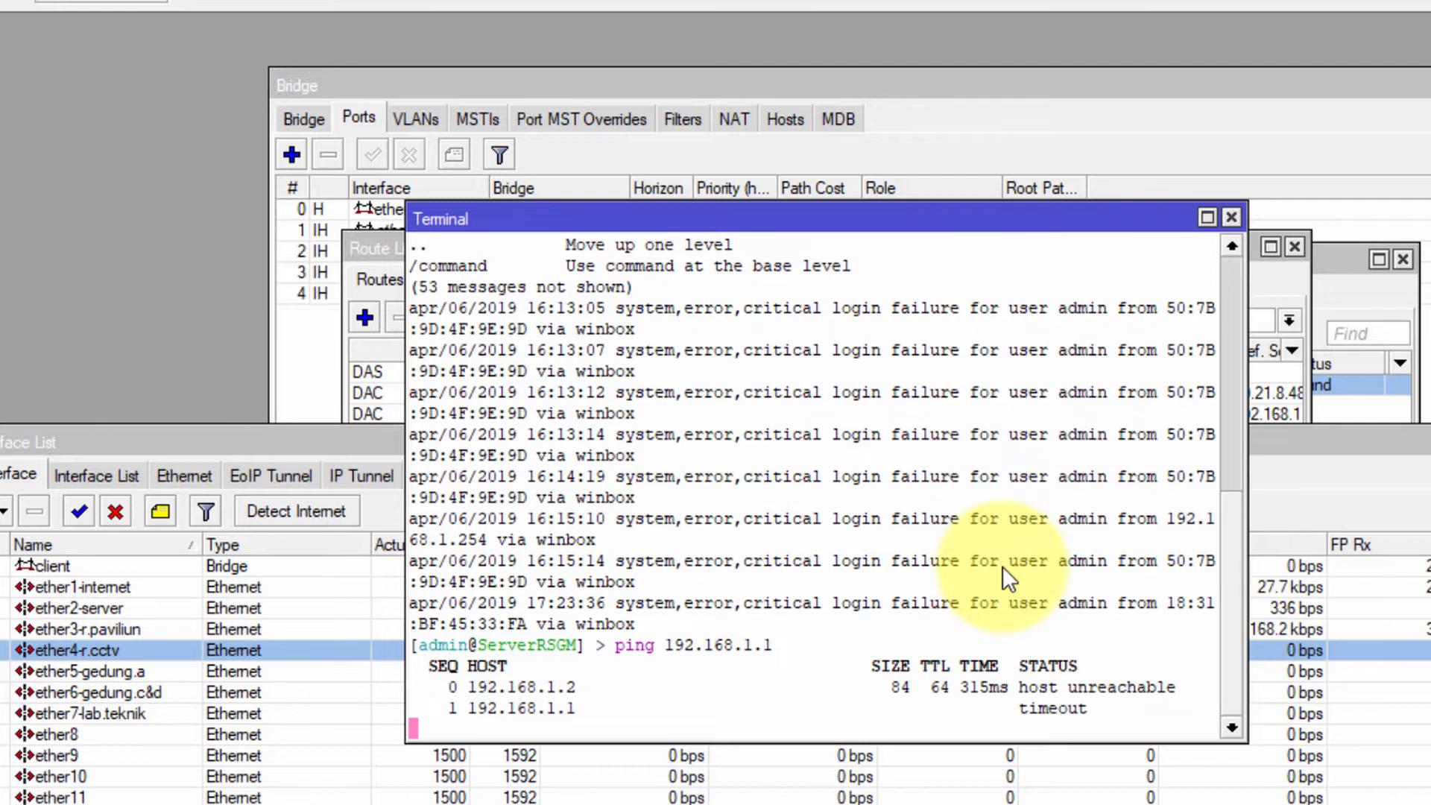
{"action": "left_click_drag", "start_coordinate": [732, 216], "coordinate": [384, 343]}
{"action": "left_click", "coordinate": [803, 275]}
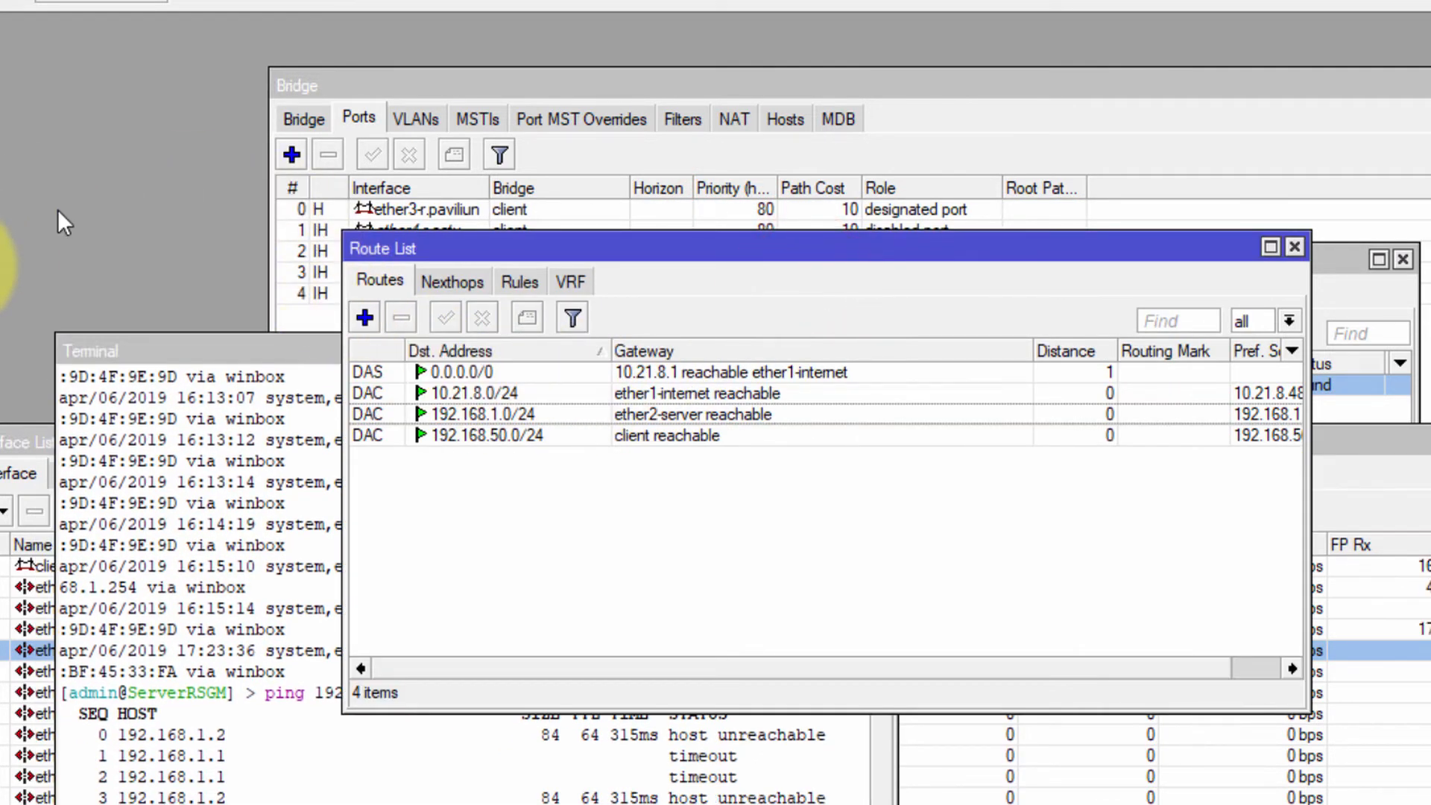
Change the jaringan lokal address from 192.168.1.2/24 to 192.168.1.20/24 and apply it
{"action": "left_click", "coordinate": [57, 240]}
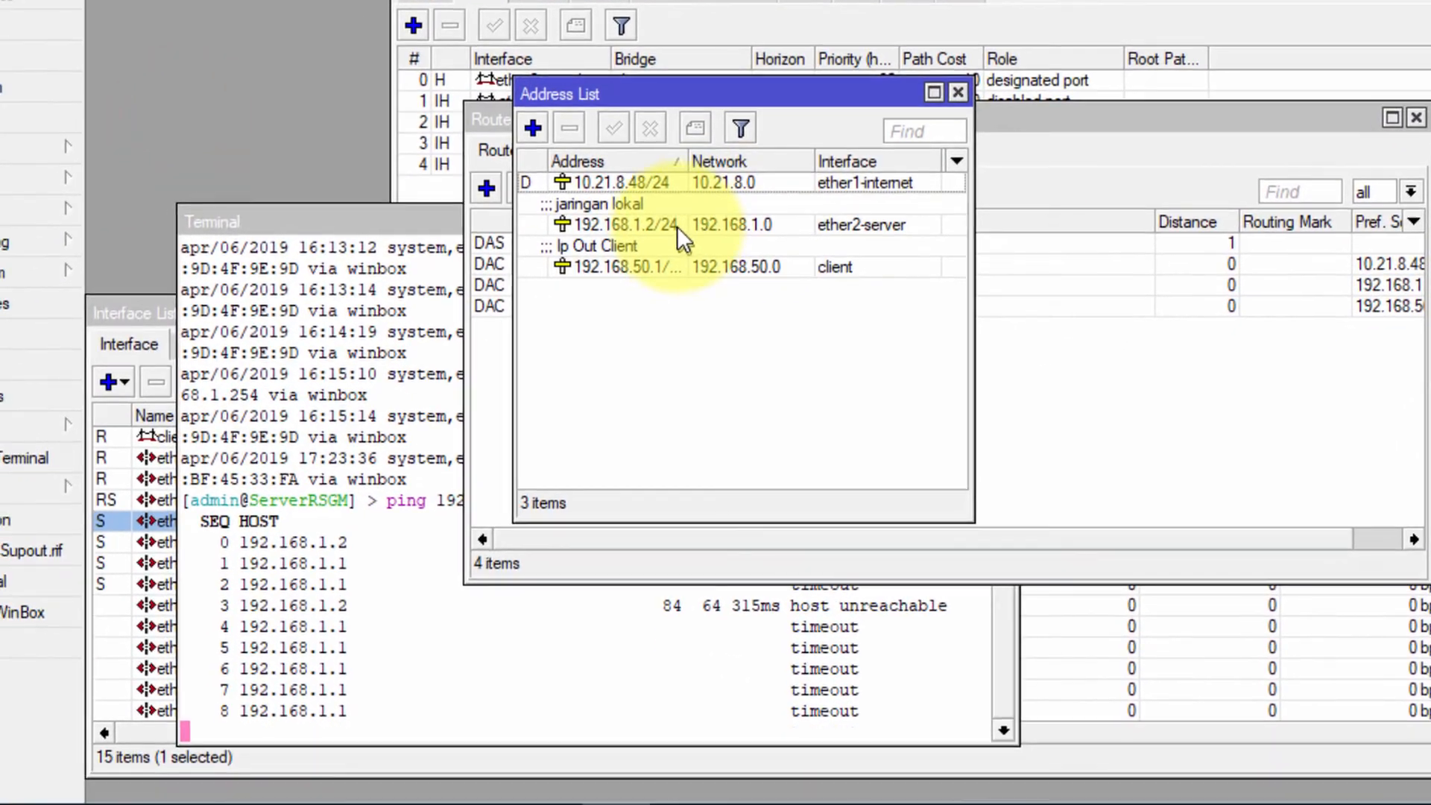
{"action": "left_click", "coordinate": [638, 266]}
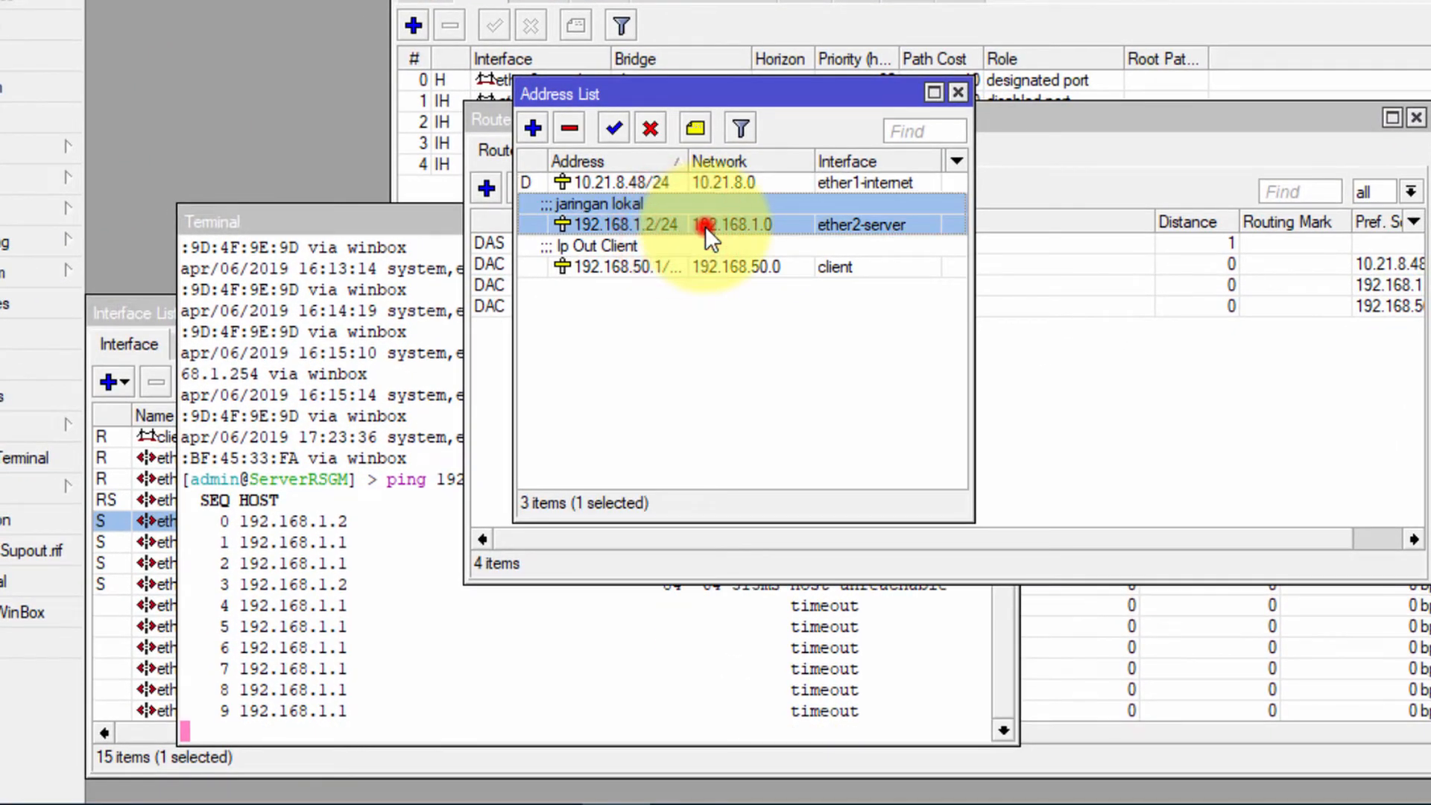
{"action": "double_click", "coordinate": [705, 226]}
{"action": "left_click", "coordinate": [933, 227]}
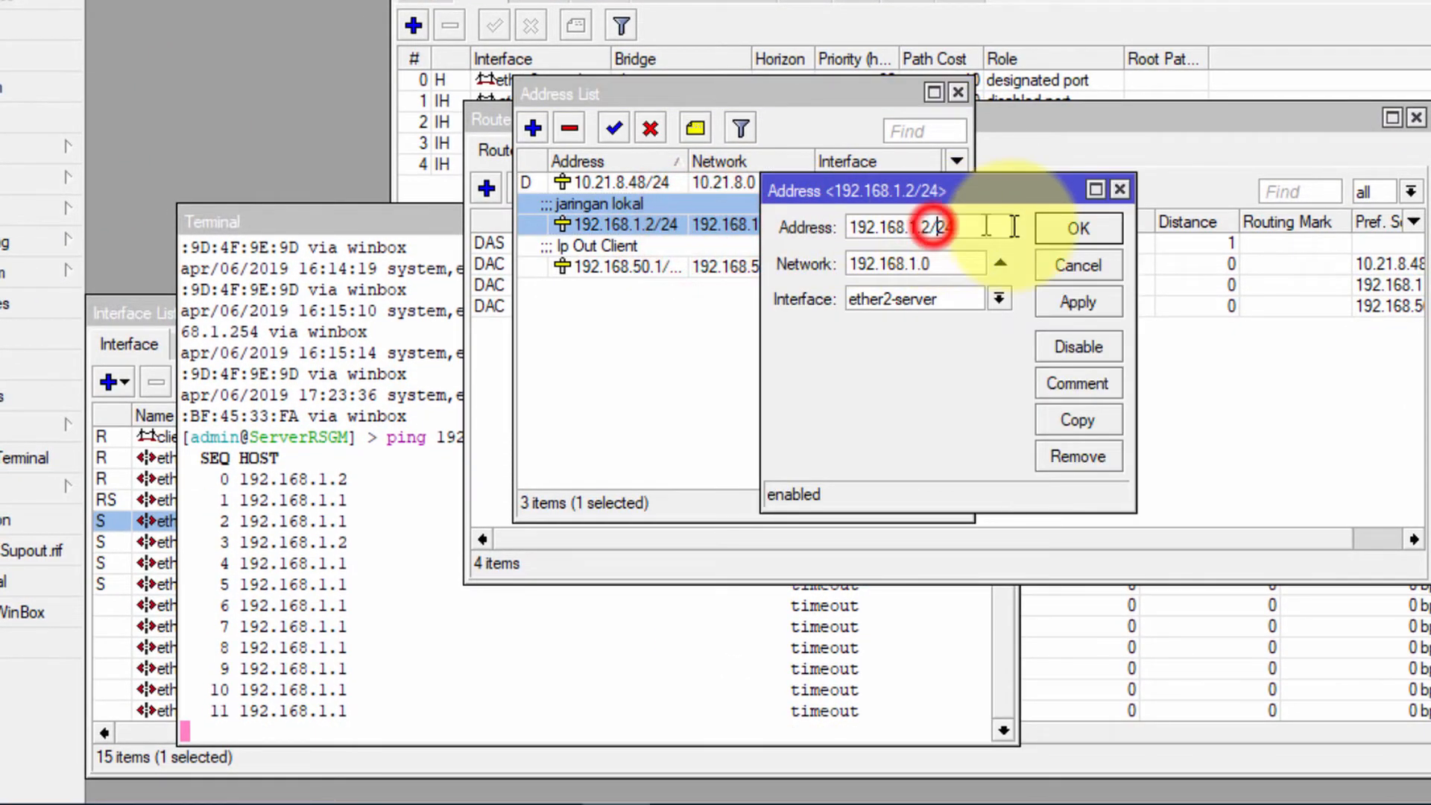
{"action": "type", "text": "0"}
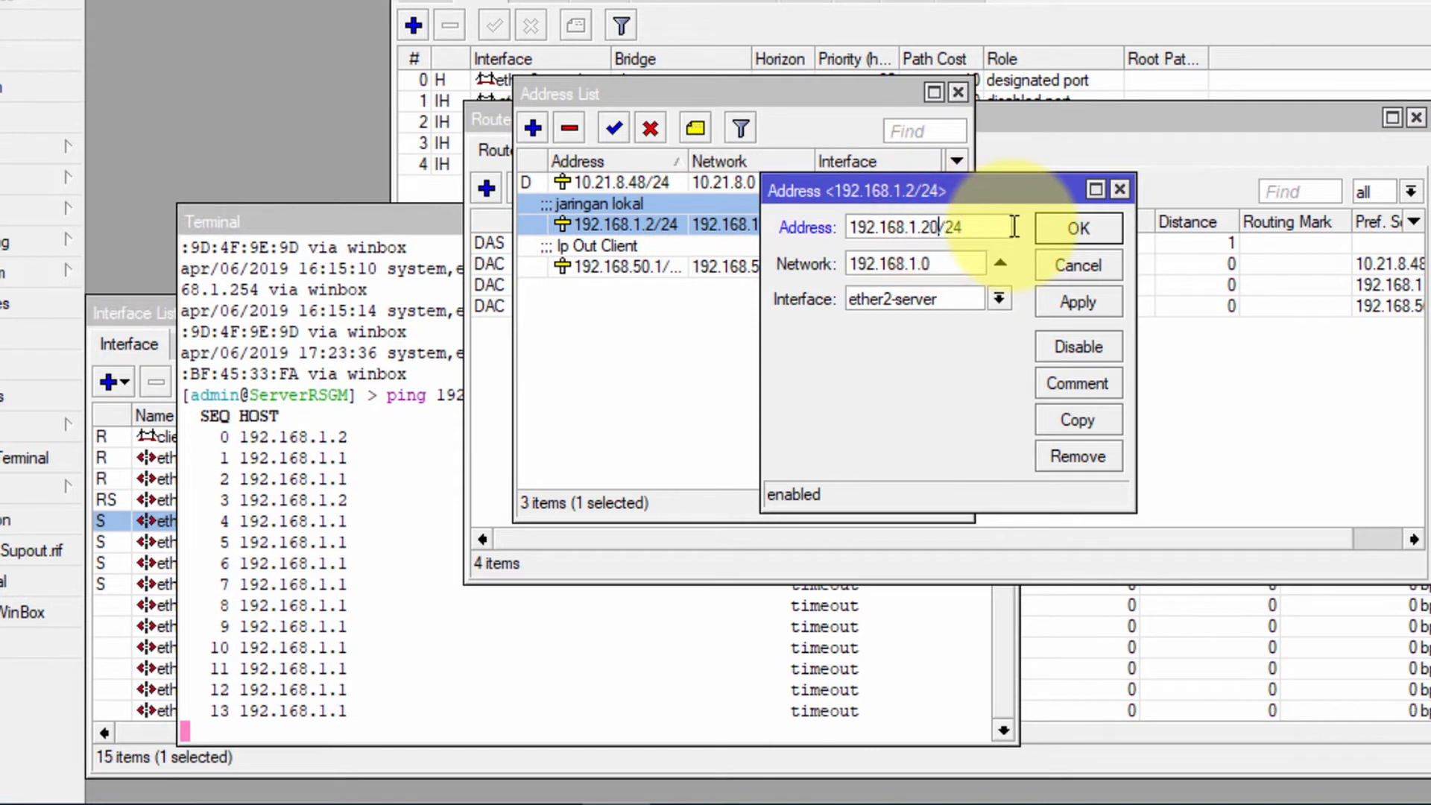
{"action": "left_click", "coordinate": [1115, 297]}
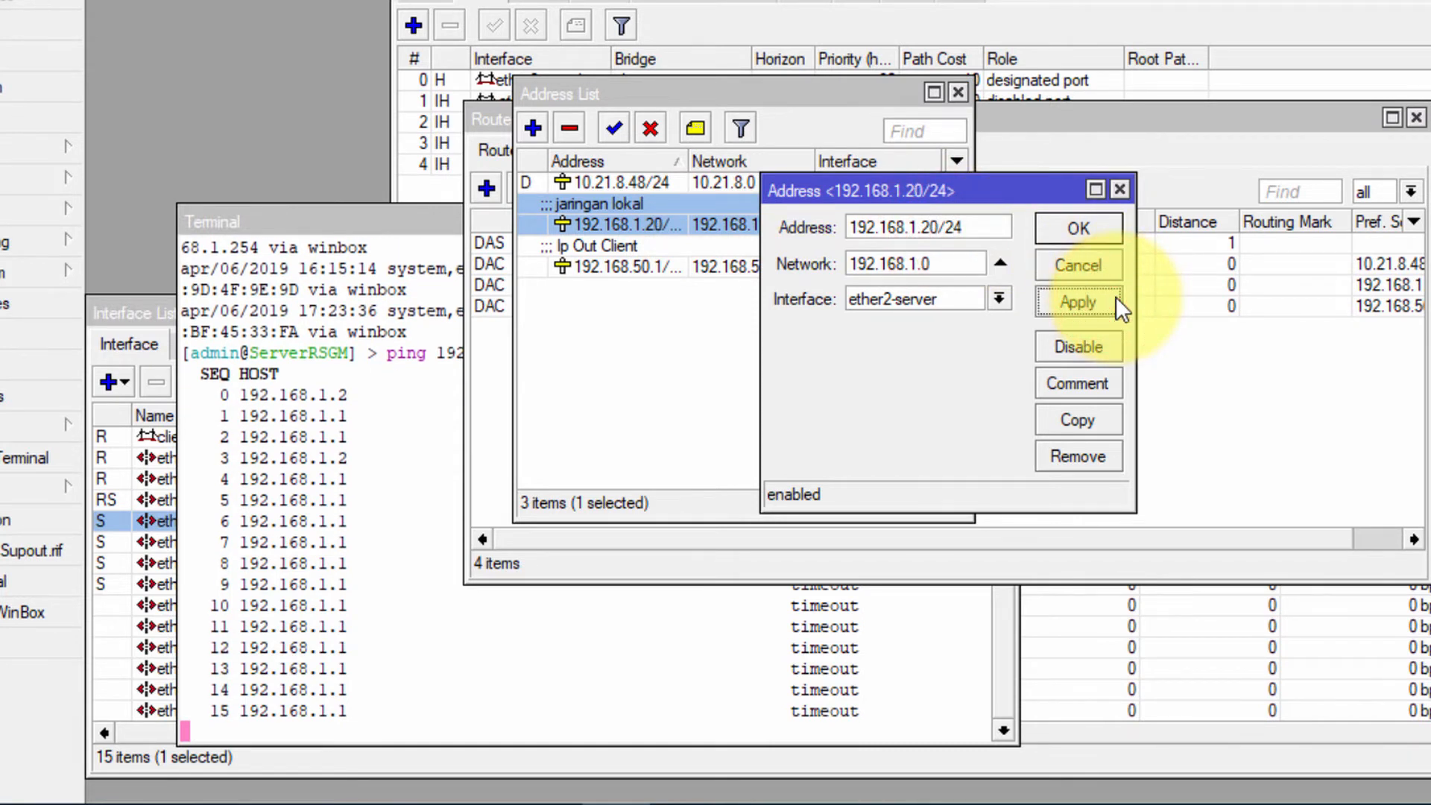
{"action": "left_click", "coordinate": [697, 792]}
Add chat lines asking the static PC subnet, with replies 'auto', '255.255.255.255.0?' and 'iya'
{"action": "scroll", "coordinate": [926, 446], "scroll_direction": "down", "scroll_amount": 1}
{"action": "left_click", "coordinate": [835, 558]}
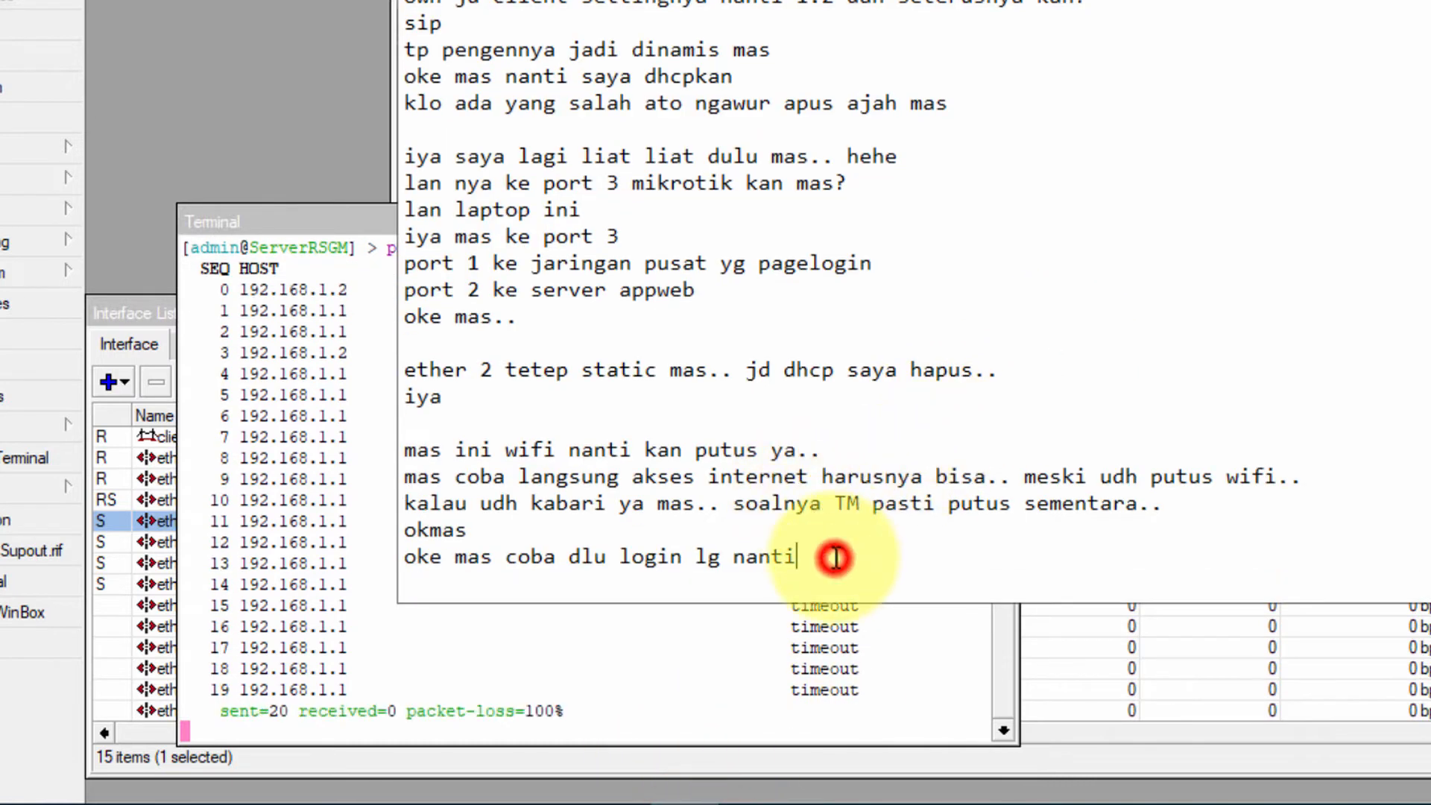
{"action": "key", "text": "Return"}
{"action": "key", "text": "Return"}
{"action": "type", "text": "subnet"}
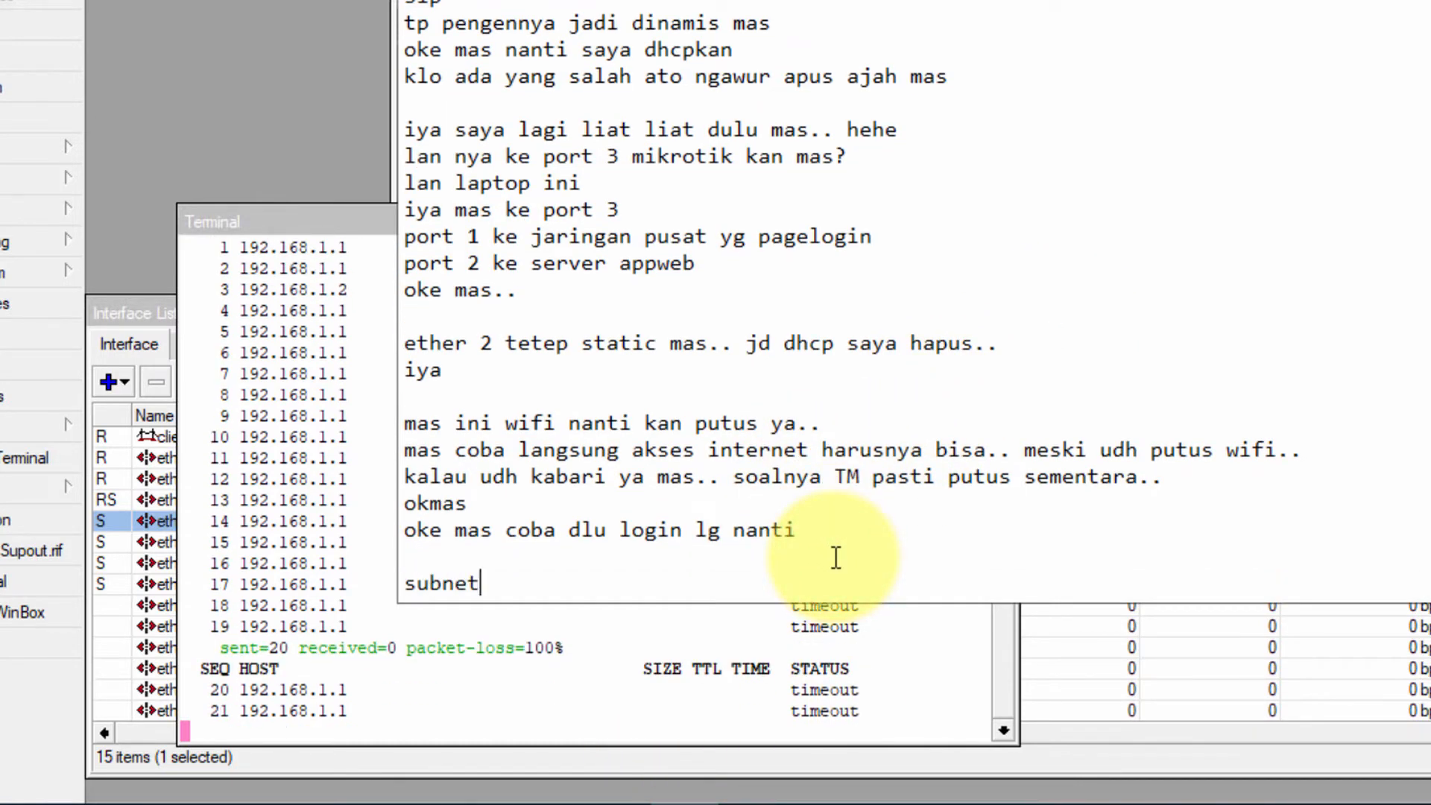
{"action": "type", "text": " brp mas biasa di pake d"}
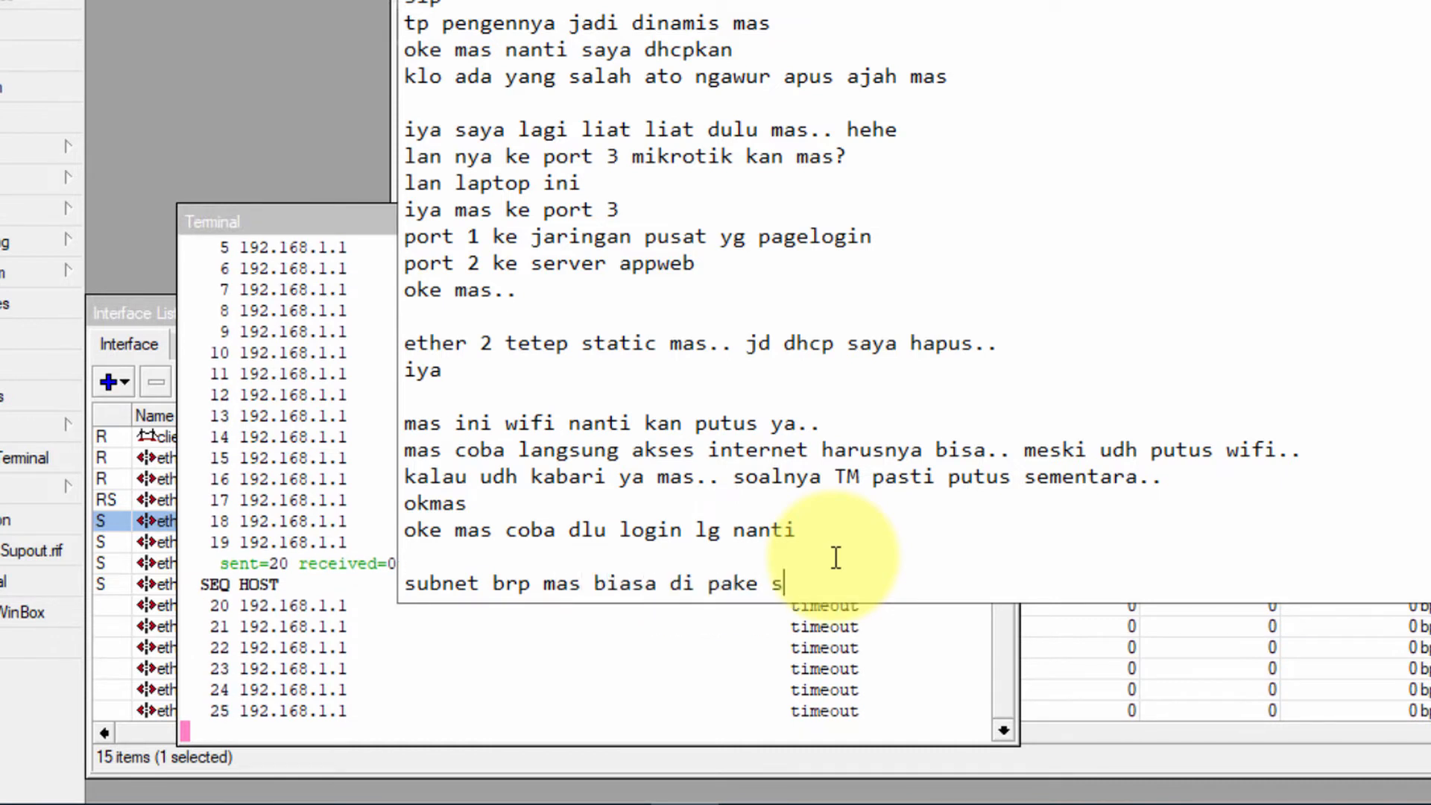
{"action": "type", "text": "tatic pc?"}
{"action": "key", "text": "Return"}
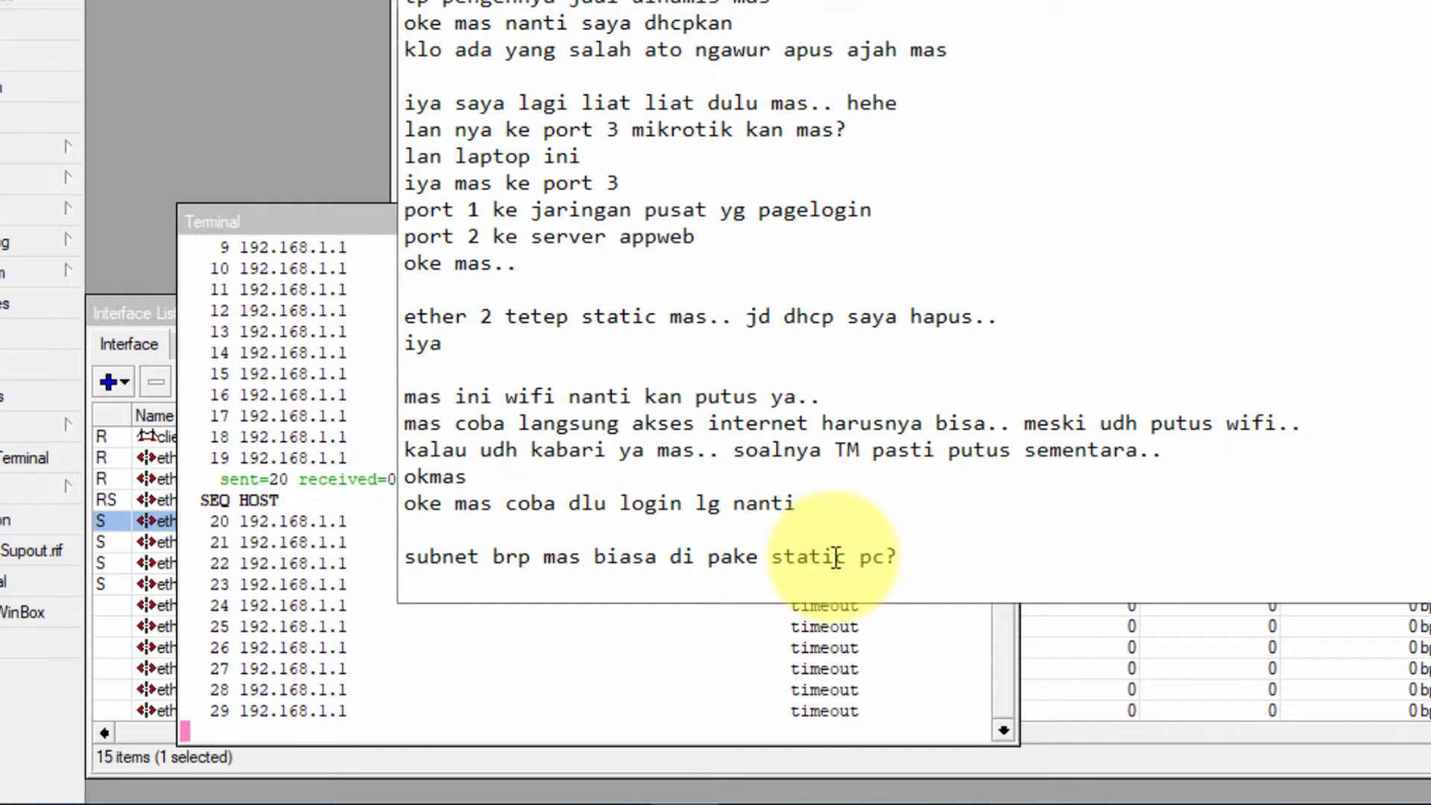
{"action": "type", "text": "auto"}
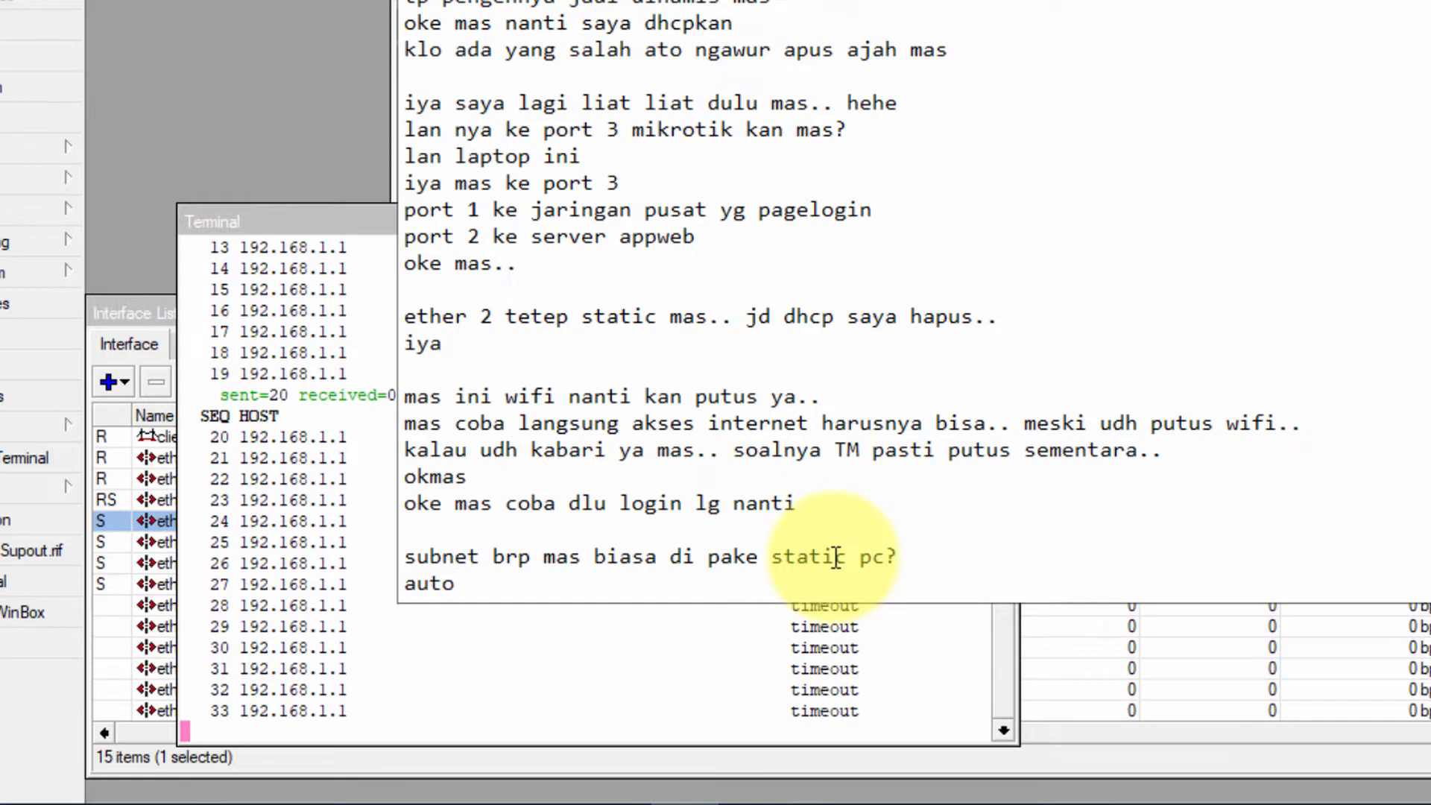
{"action": "key", "text": "Return"}
{"action": "type", "text": "255.25"}
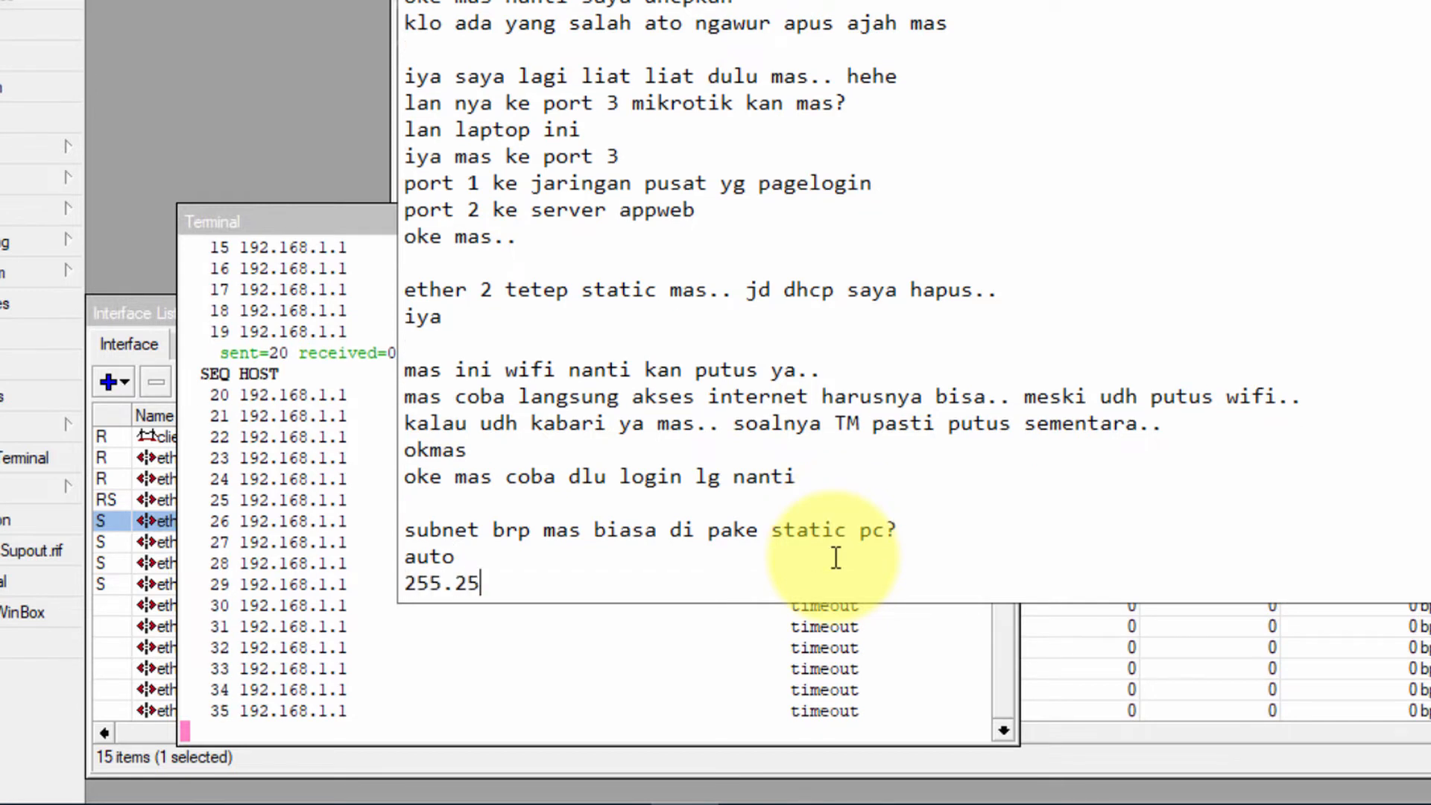
{"action": "type", "text": "5.255.255.0"}
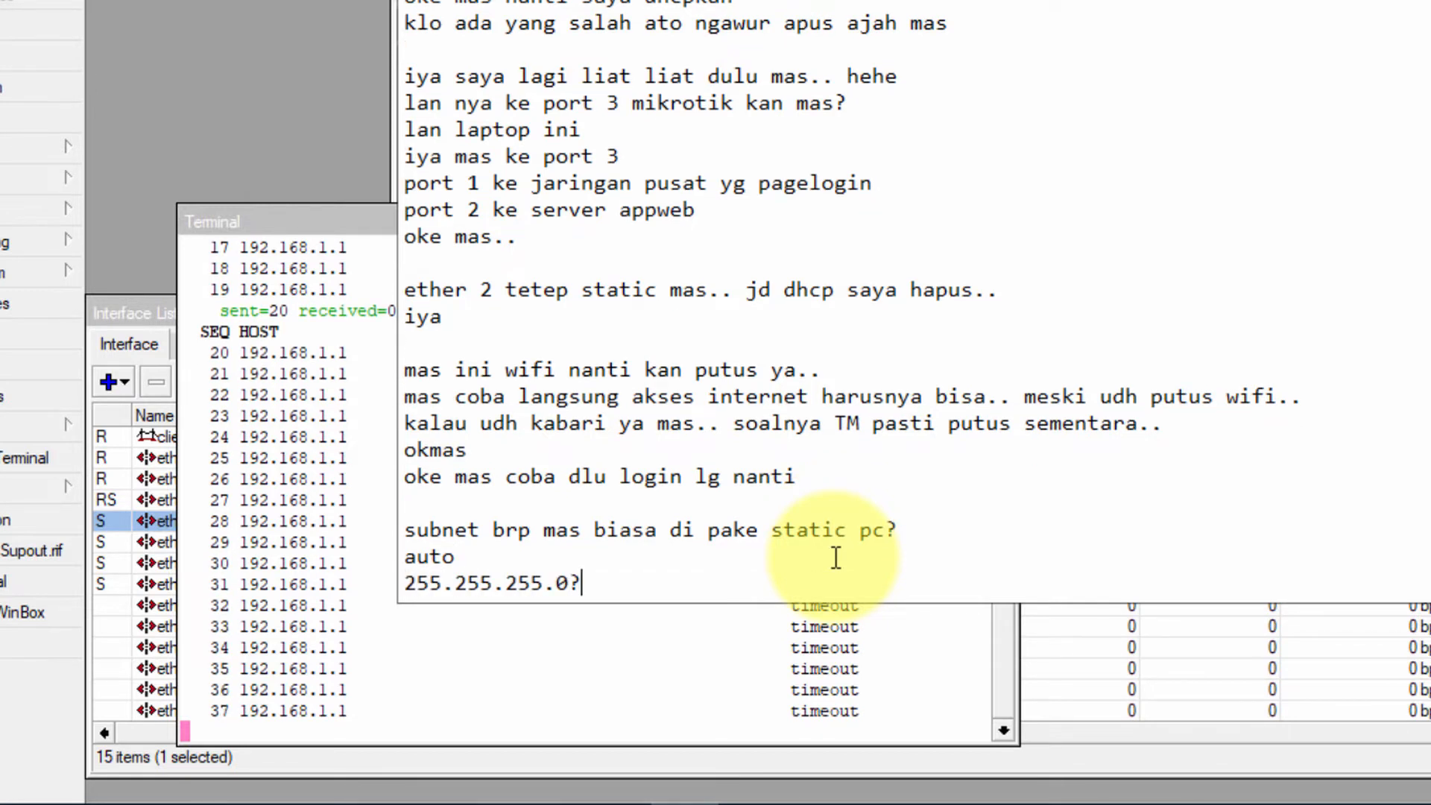
{"action": "type", "text": "?"}
{"action": "key", "text": "Return"}
{"action": "type", "text": "i"}
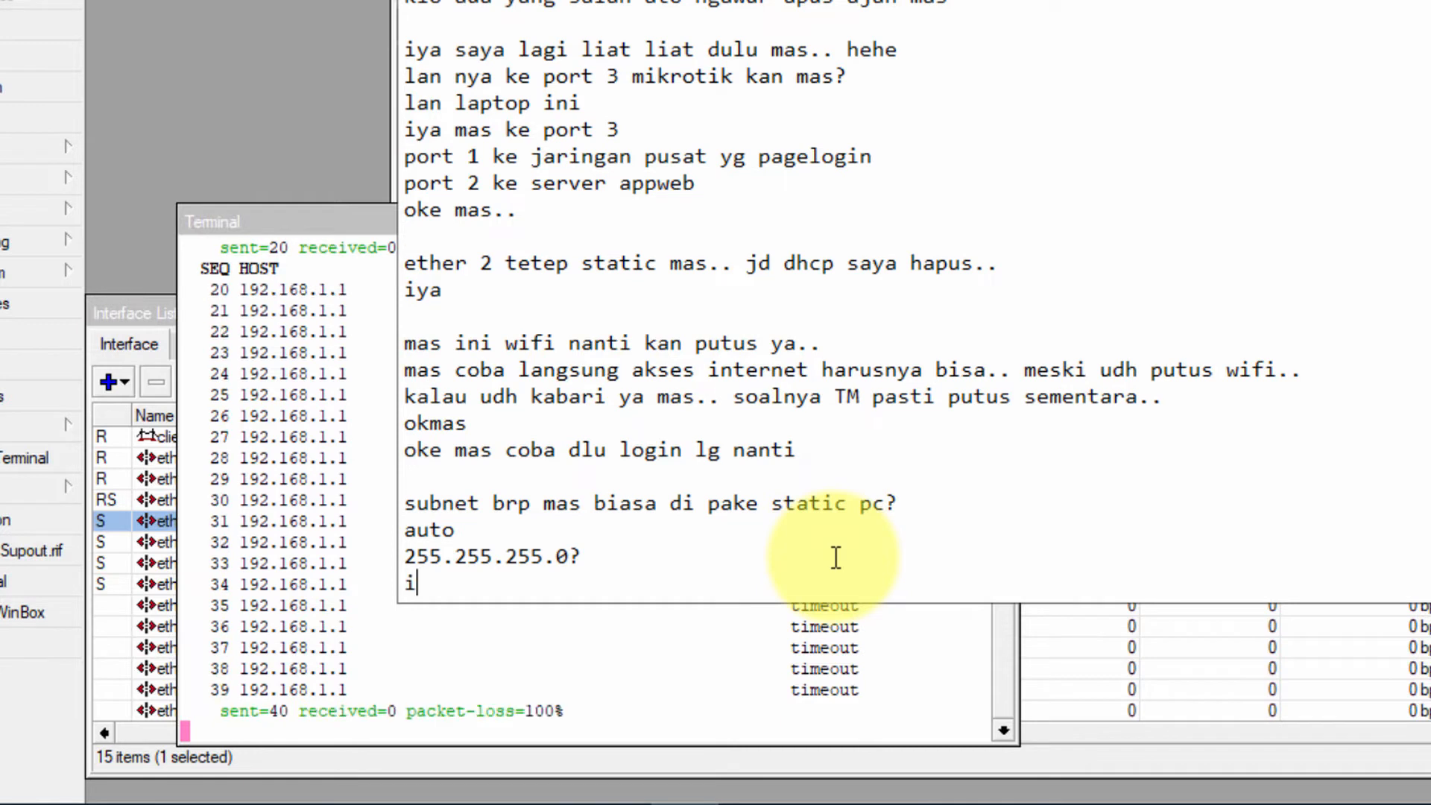
{"action": "type", "text": "ya"}
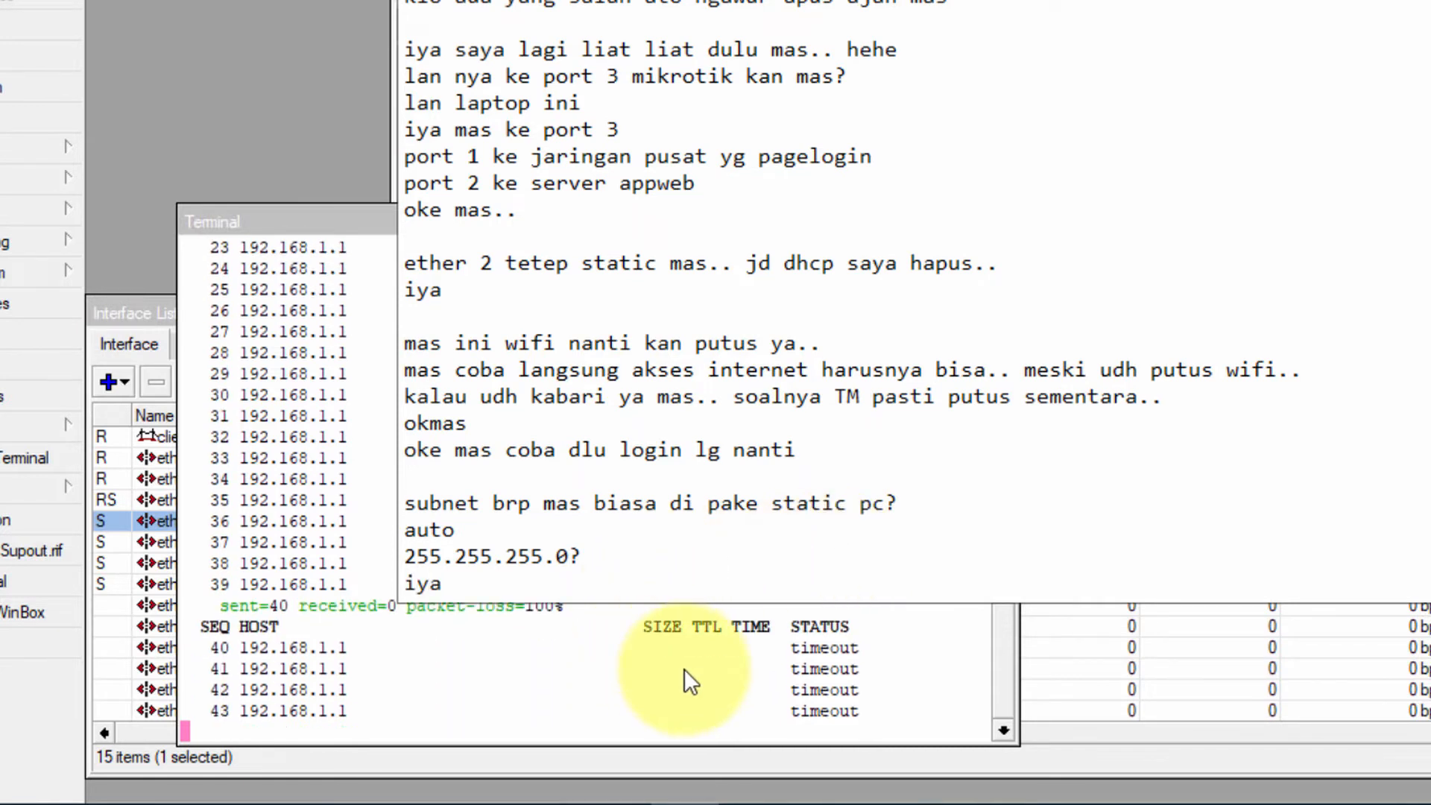
{"action": "key", "text": "Return"}
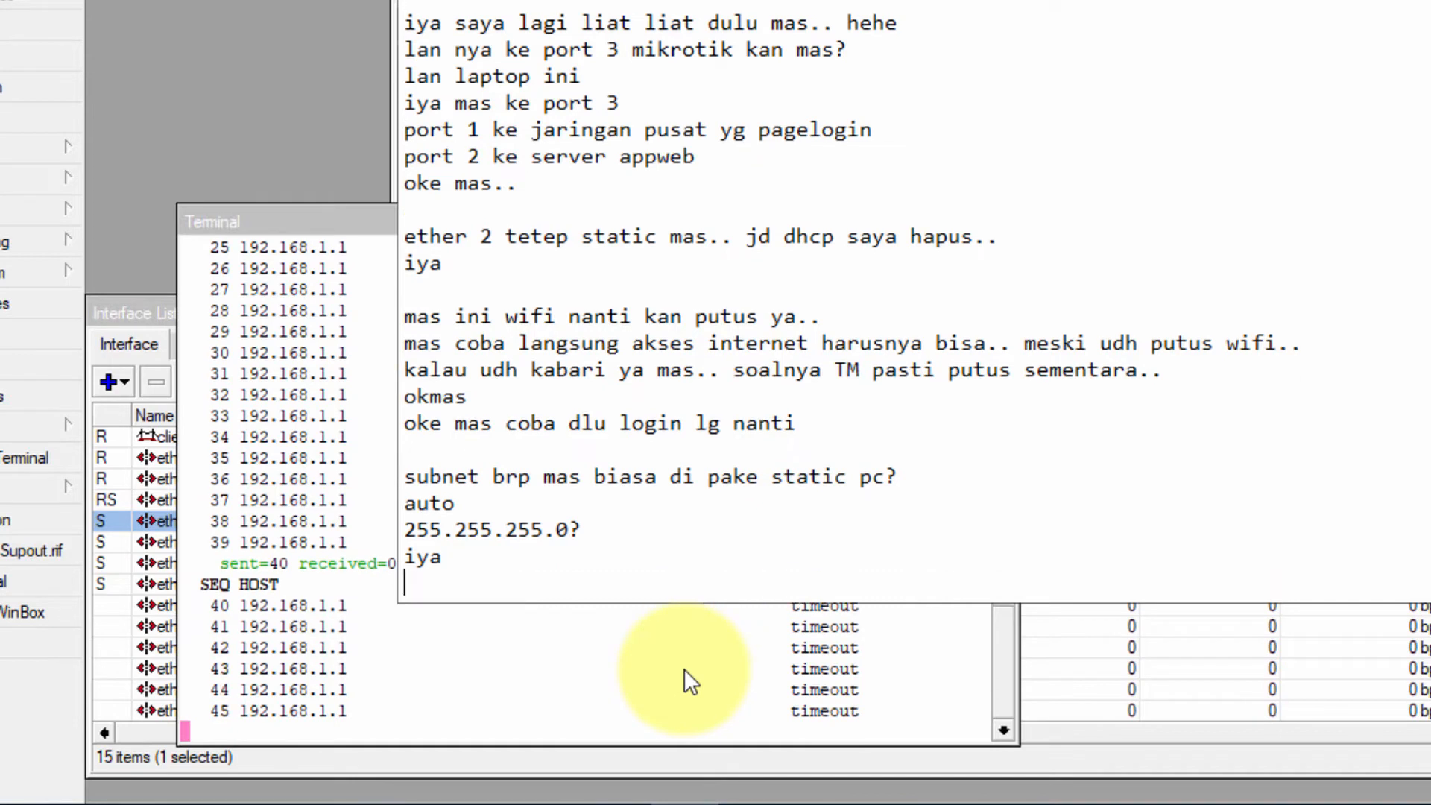
Add chat lines 'itu lan 2nya udh oke ke server kan mas?', 'ok mas' and 'nah itu baru konek.. ahhaha'
{"action": "type", "text": "itu lan 2nya "}
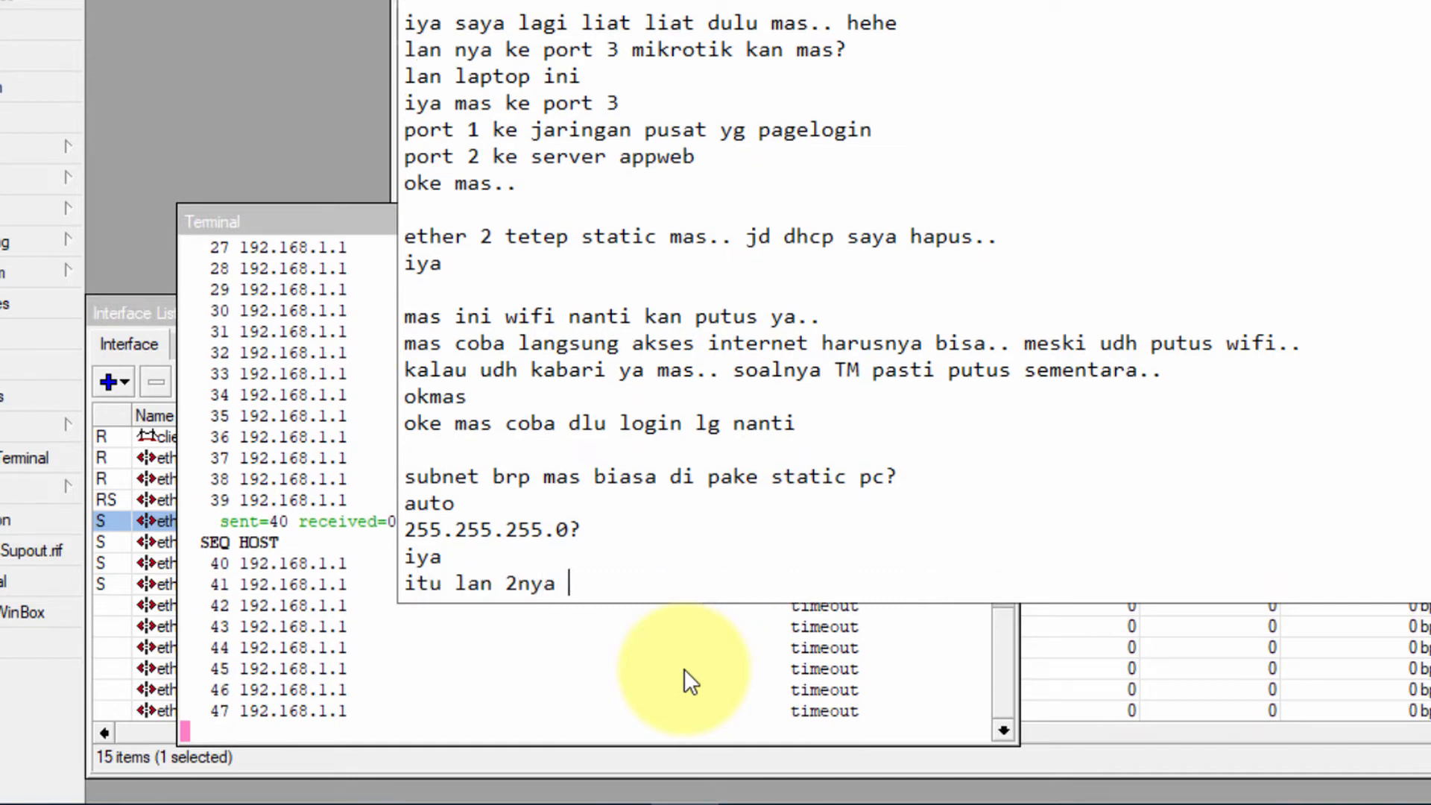
{"action": "type", "text": "udh oke ke server kan mas?"}
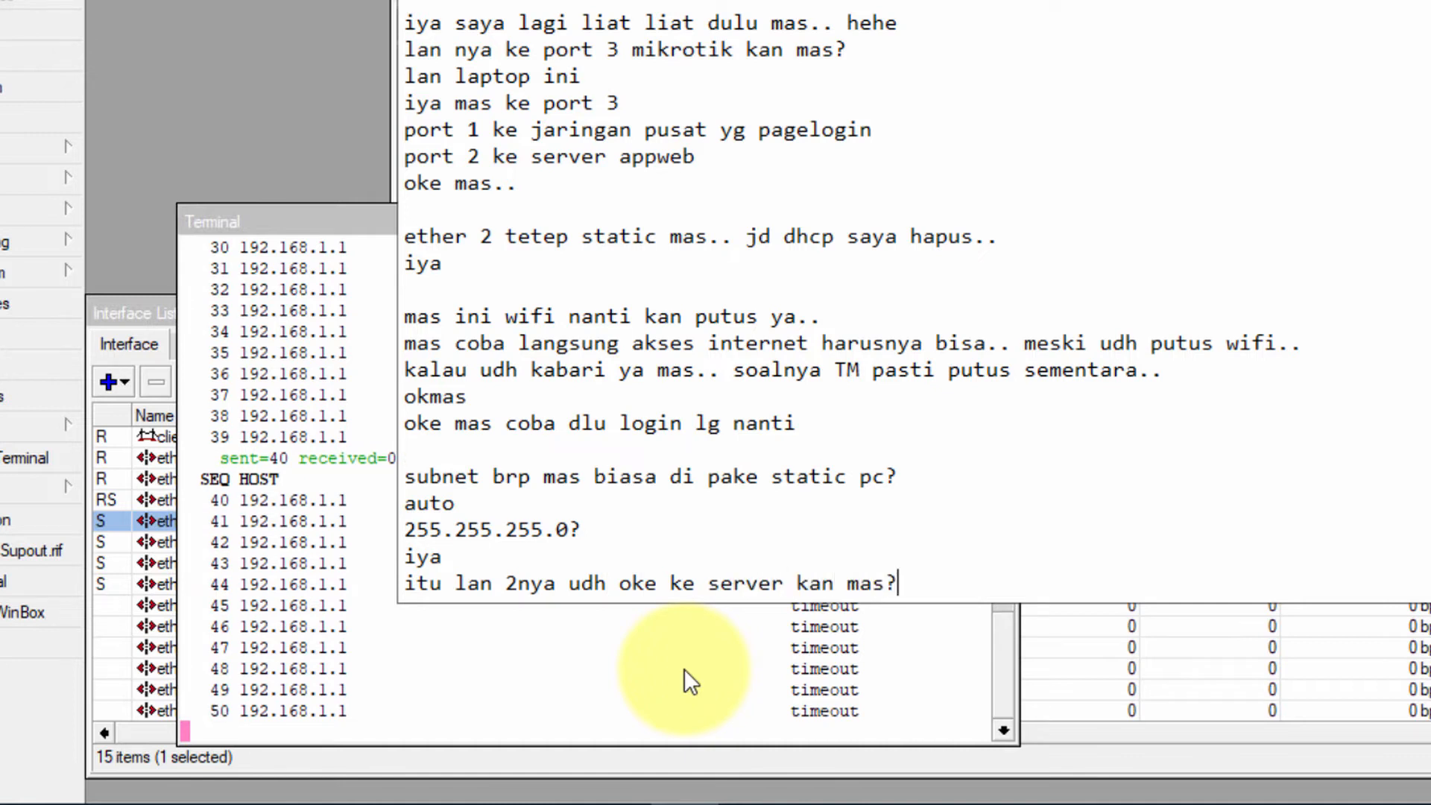
{"action": "key", "text": "Return"}
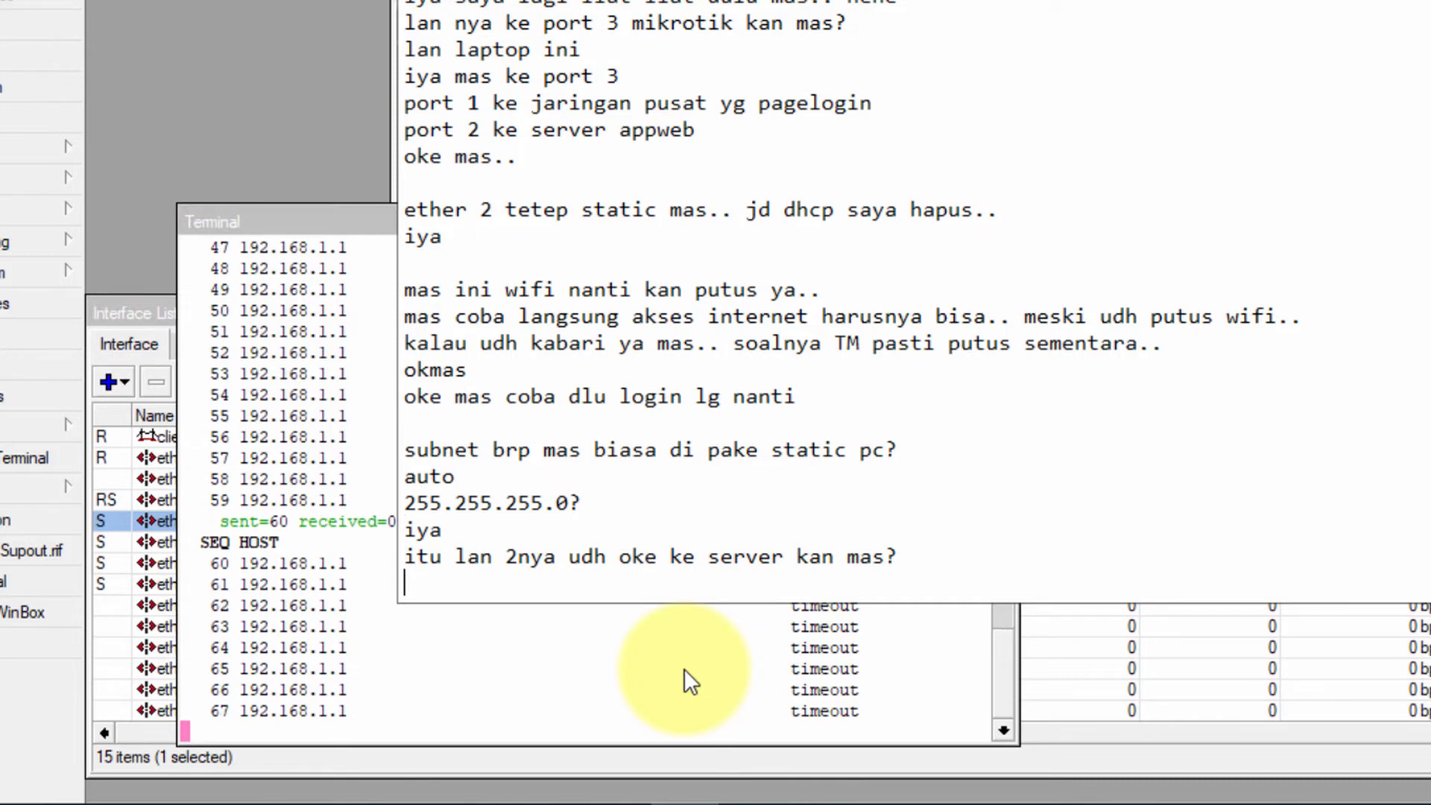
{"action": "type", "text": "ok mas"}
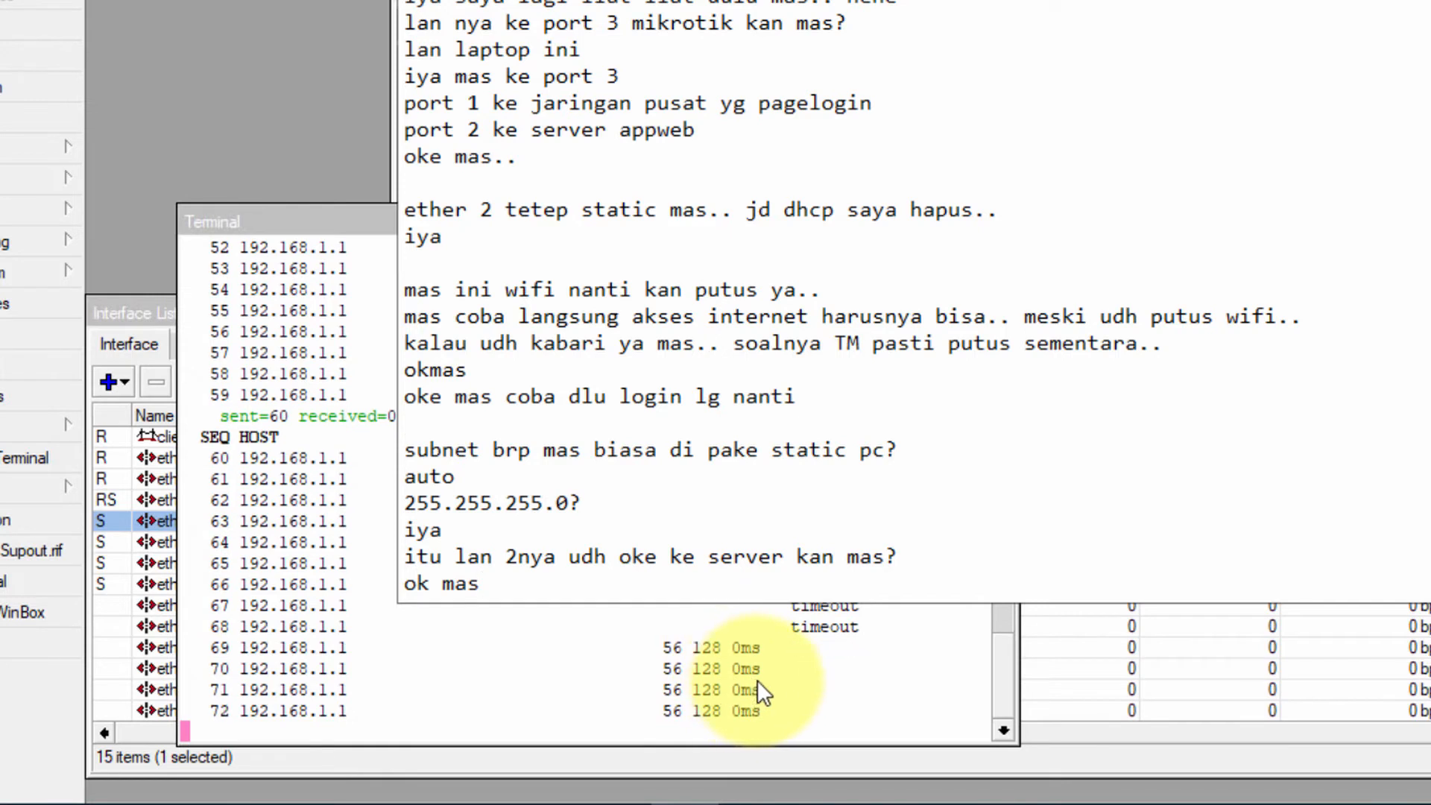
{"action": "key", "text": "Return"}
{"action": "type", "text": "nah itu bar"}
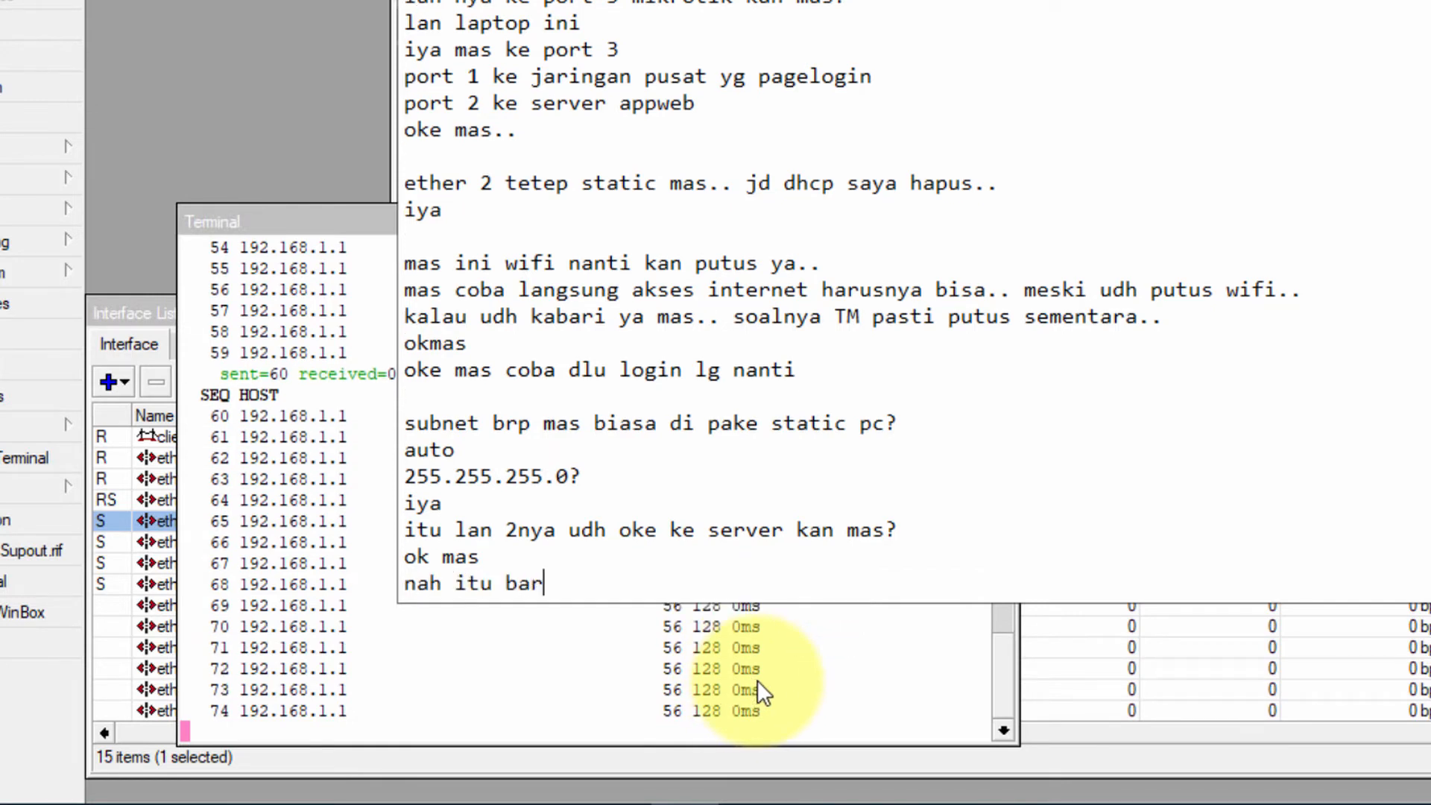
{"action": "type", "text": "u konek.. ahhaha"}
{"action": "key", "text": "Return"}
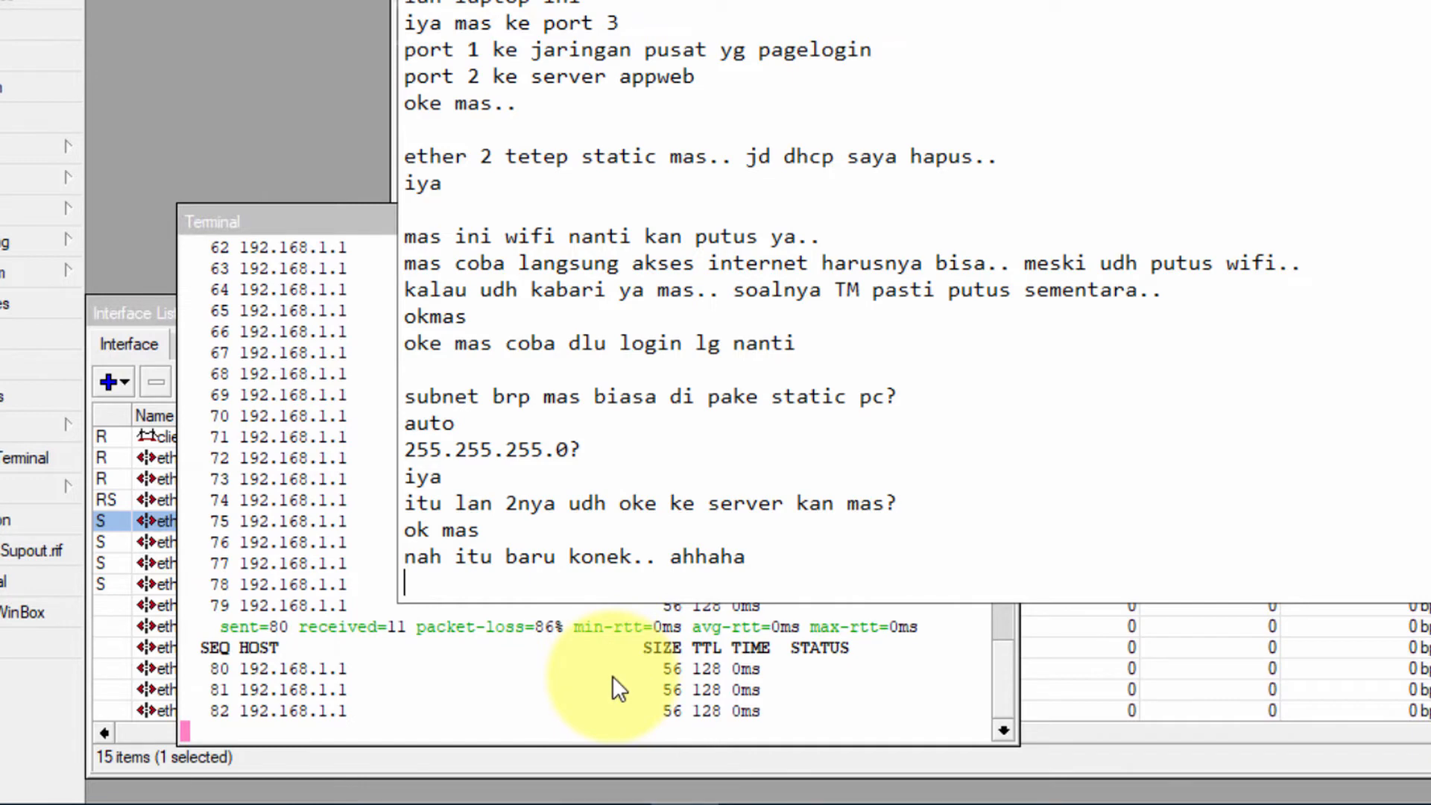
Check the WinBox ping and 192.168.1.20/24 address, then reload 192.168.1.1/rsgm in Chrome
{"action": "left_click", "coordinate": [575, 675]}
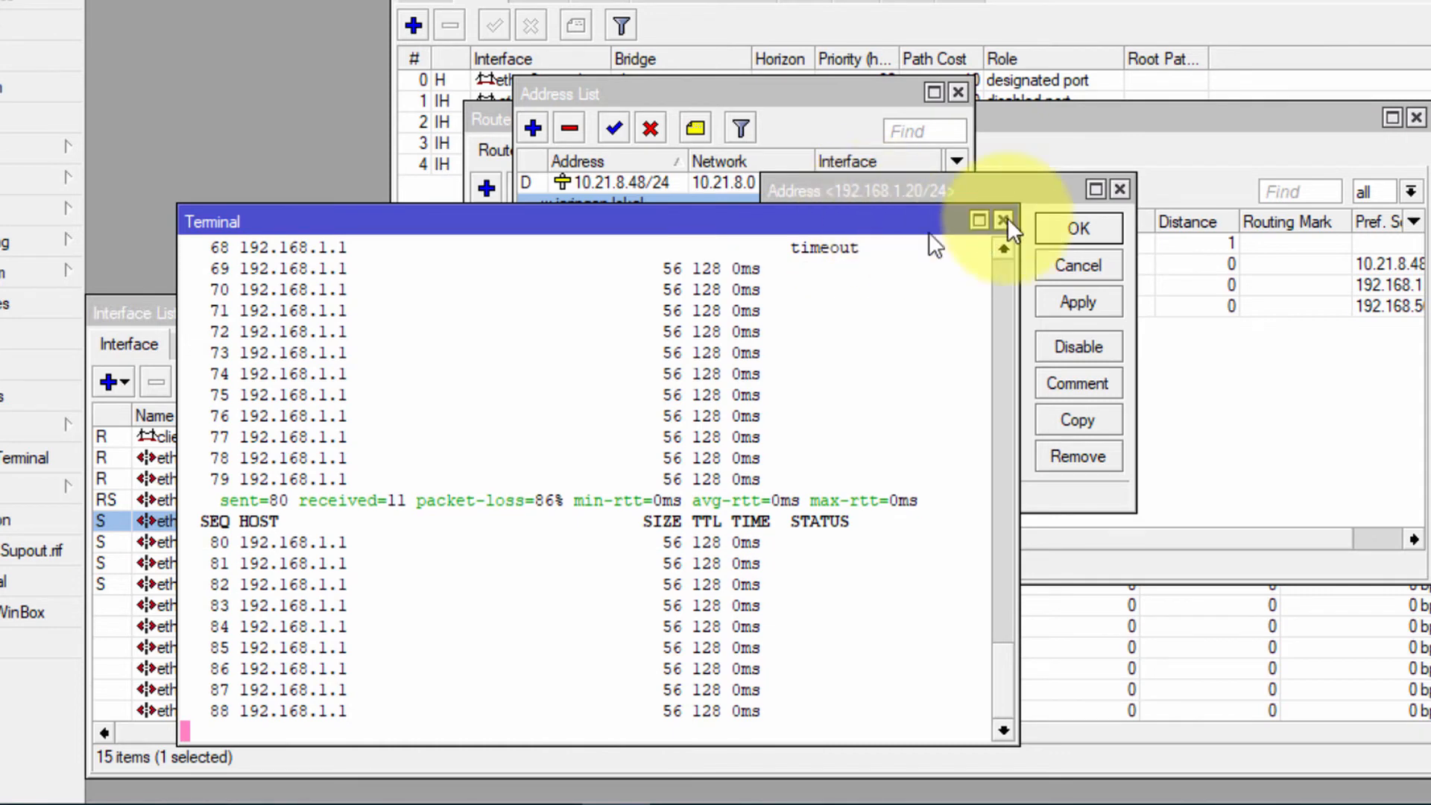
{"action": "left_click", "coordinate": [964, 187]}
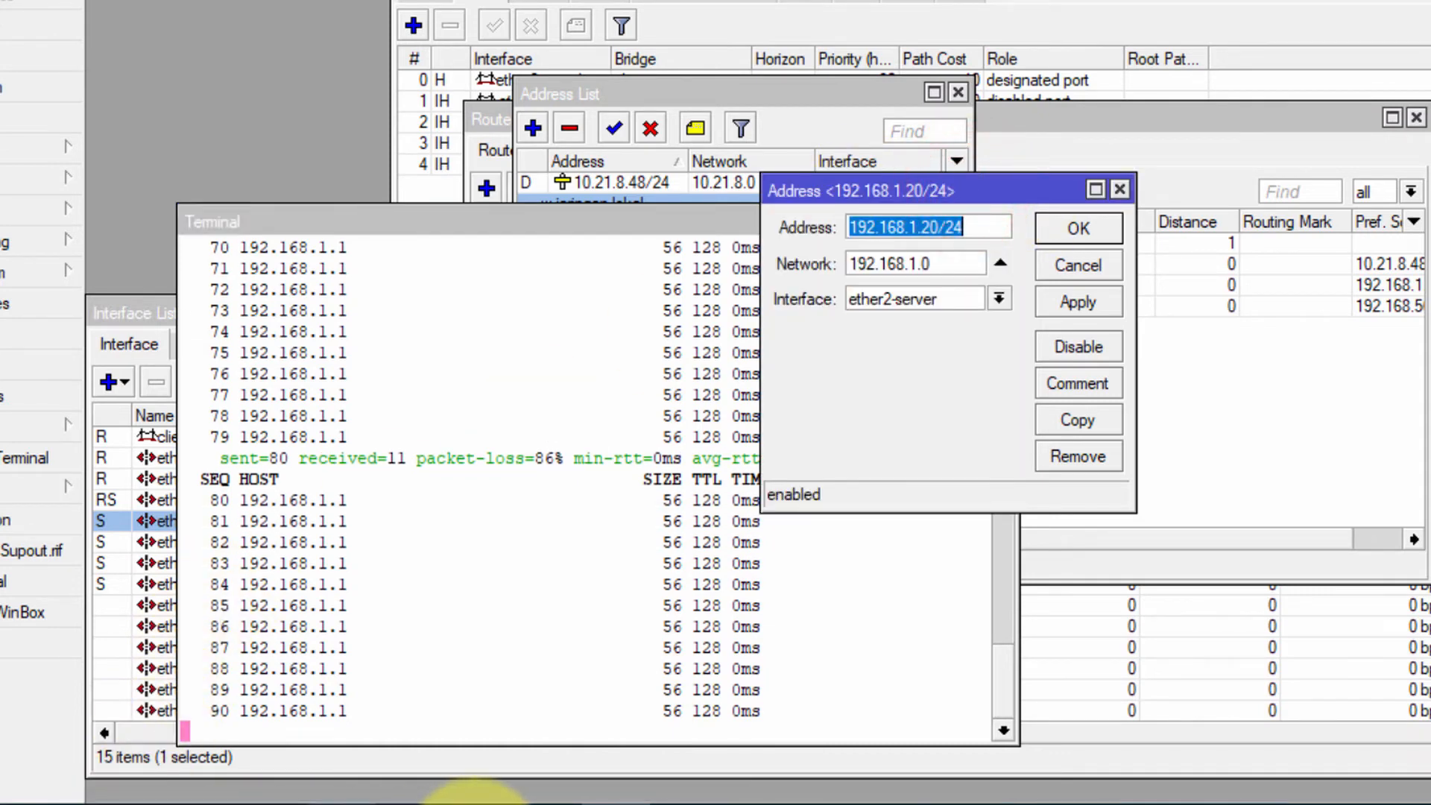
{"action": "left_click", "coordinate": [475, 803]}
{"action": "left_click", "coordinate": [334, 48]}
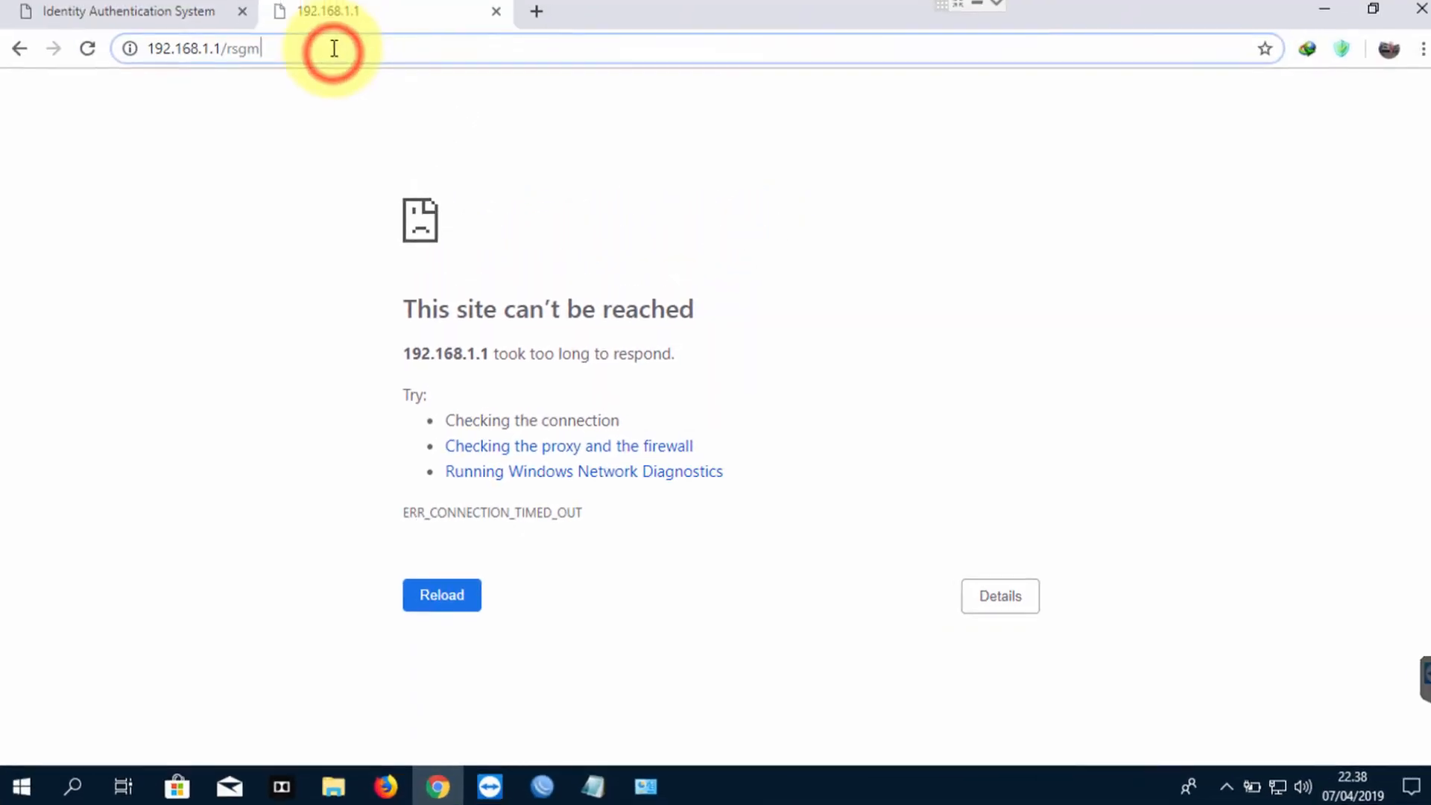
{"action": "key", "text": "Return"}
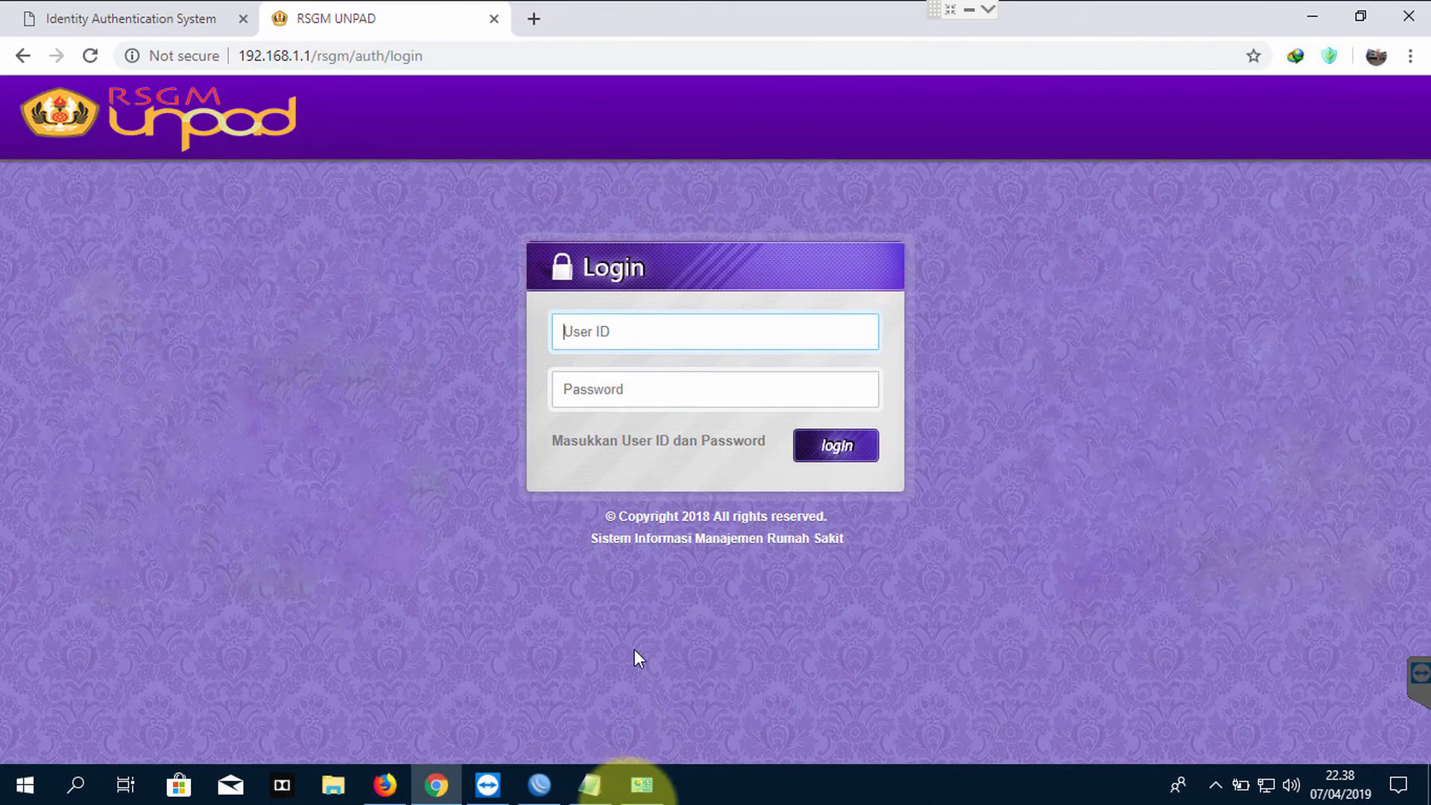
{"action": "left_click", "coordinate": [590, 784]}
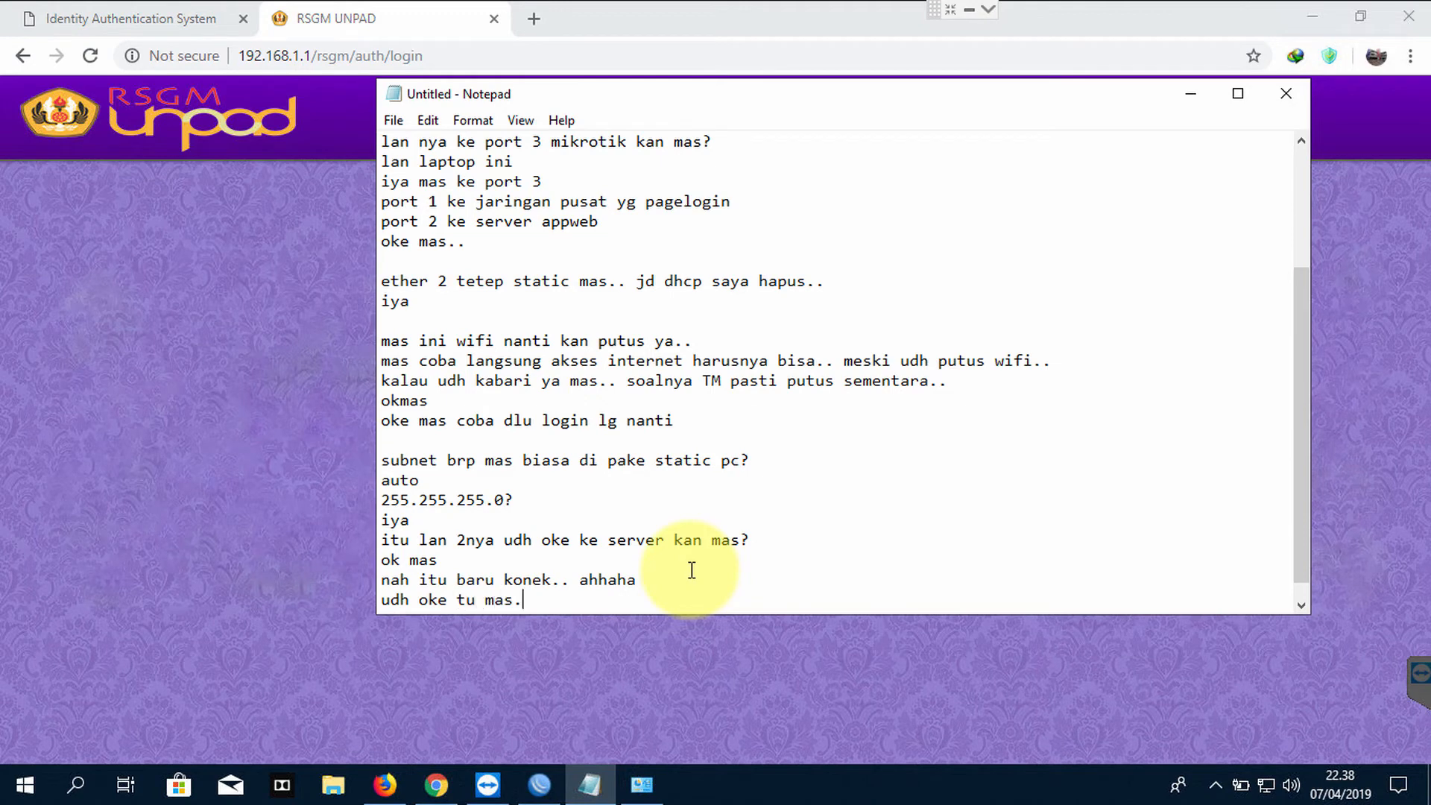
Add the lines 'aha' and 'sp' to the Notepad chat notes
{"action": "type", "text": "aha"}
{"action": "key", "text": "Return"}
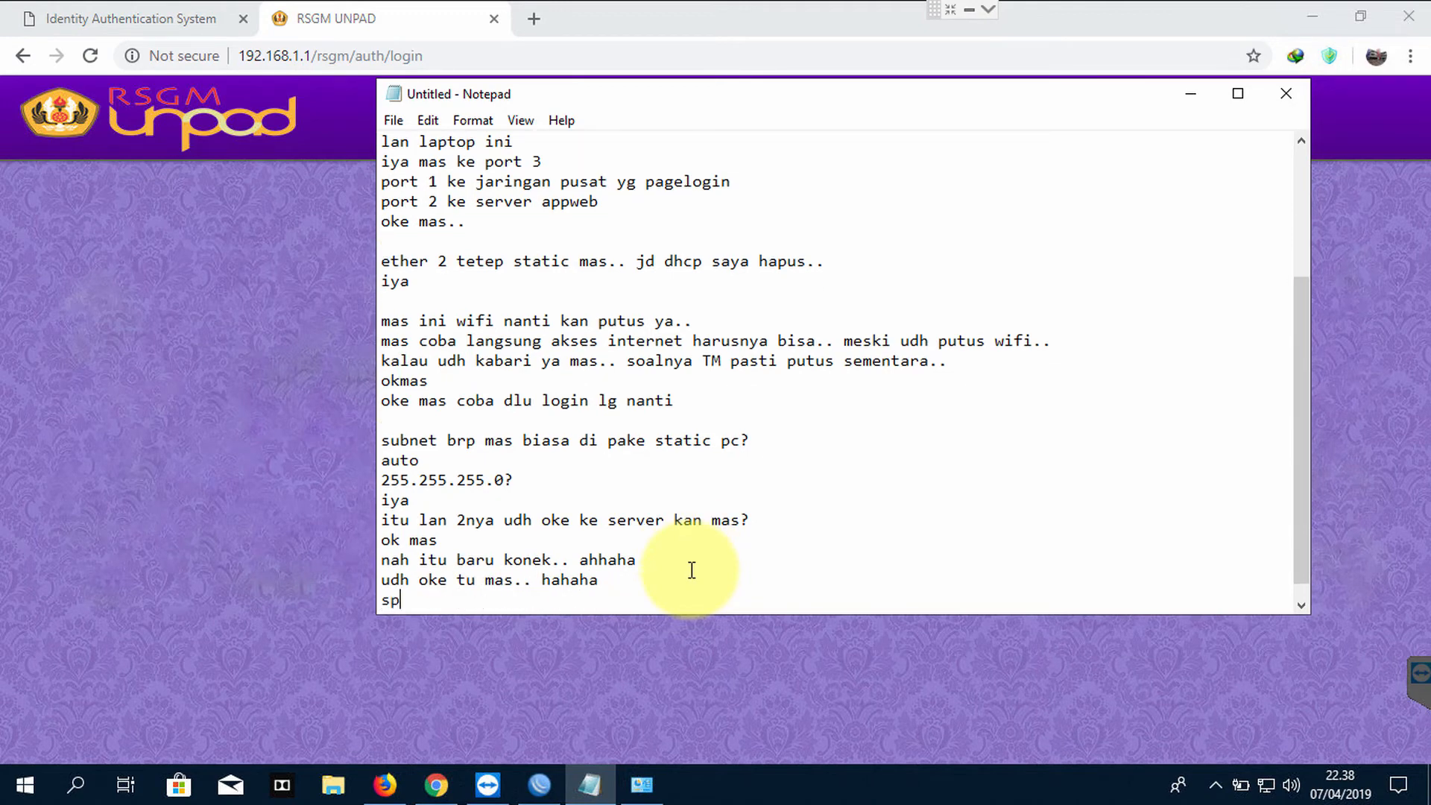
{"action": "type", "text": "sp"}
{"action": "key", "text": "Return"}
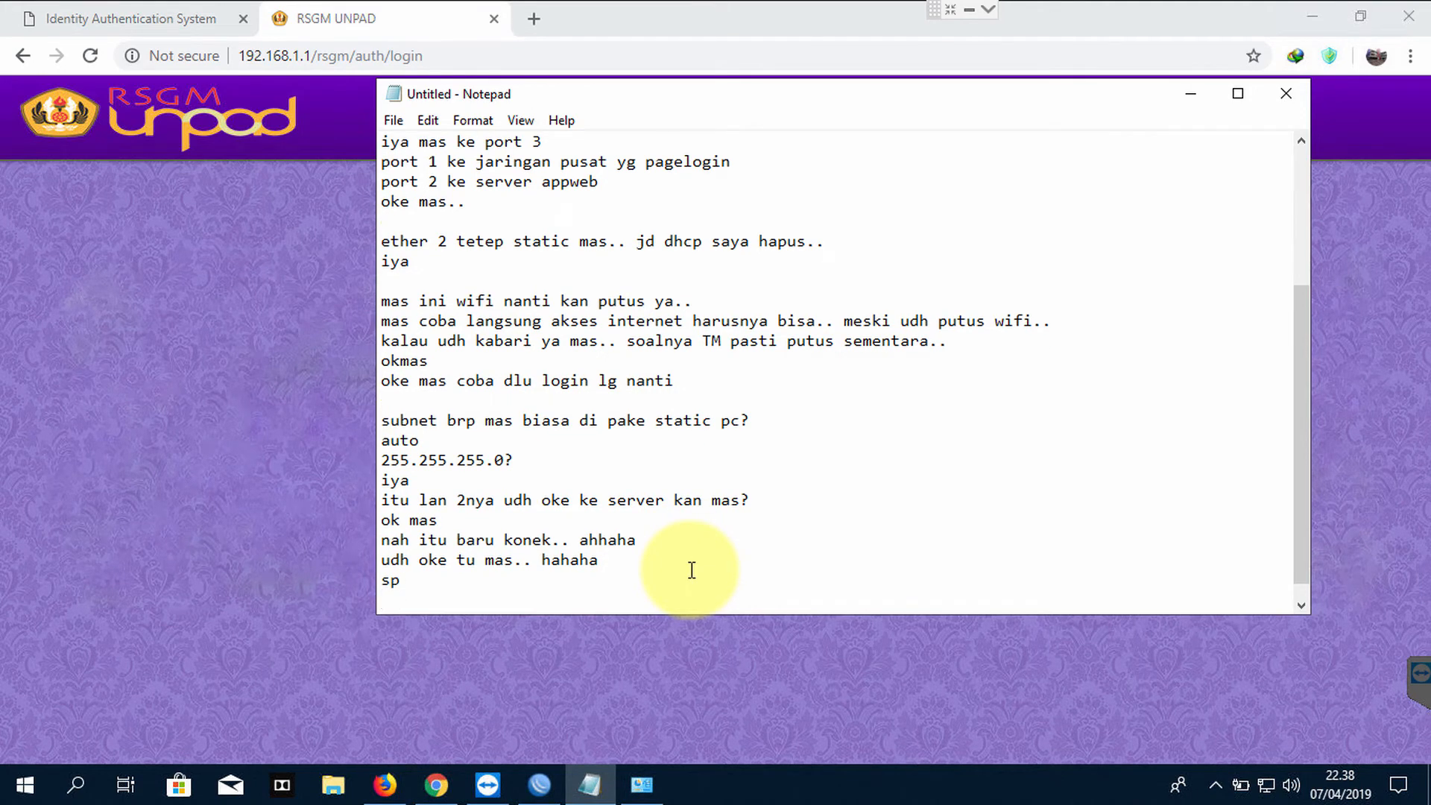
Add the line 'tinggal dhcp' and move Notepad right to uncover the login form
{"action": "type", "text": "tinggal"}
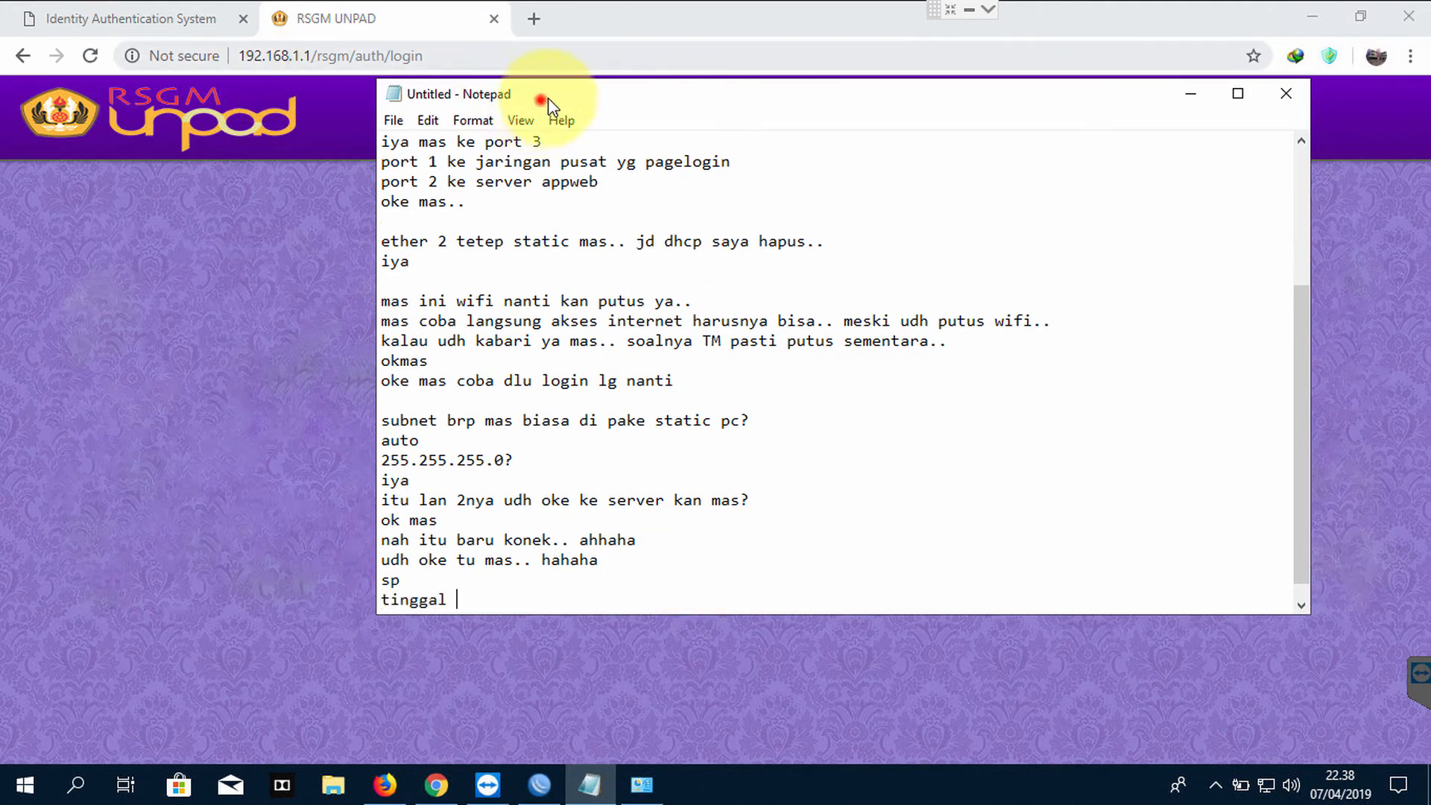
{"action": "left_click_drag", "start_coordinate": [541, 100], "coordinate": [830, 90]}
{"action": "type", "text": "l"}
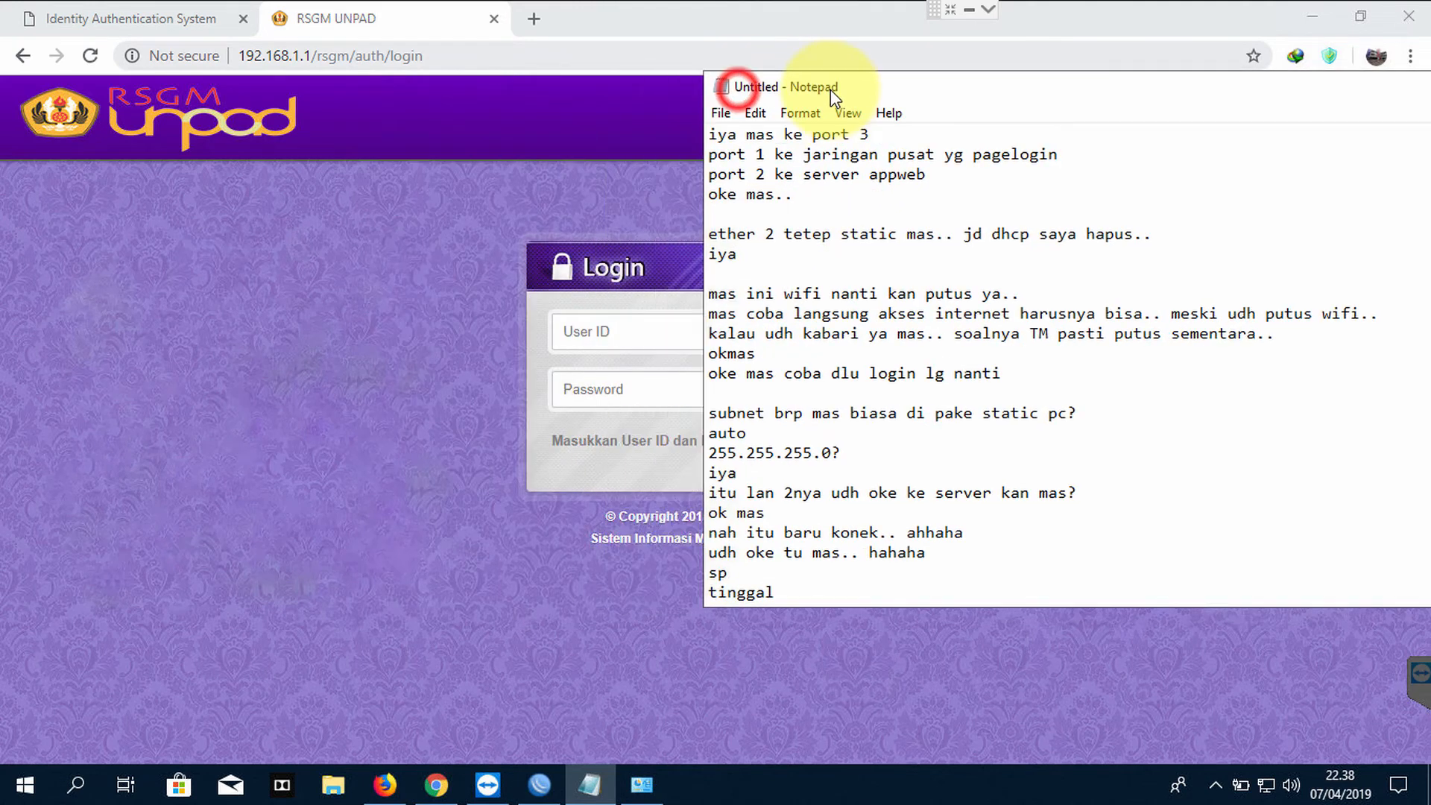
{"action": "type", "text": " dh"}
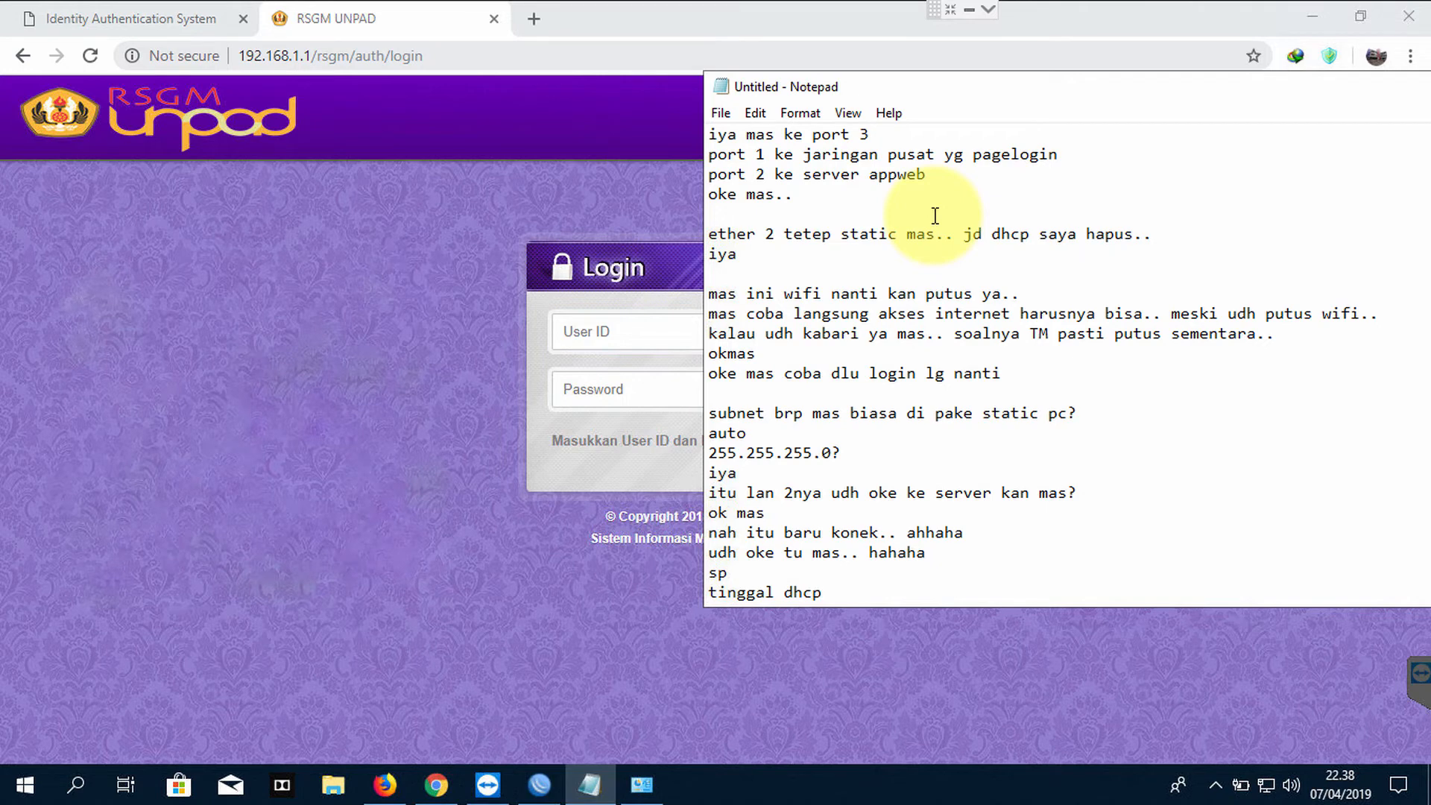
{"action": "type", "text": "cp"}
{"action": "key", "text": "Return"}
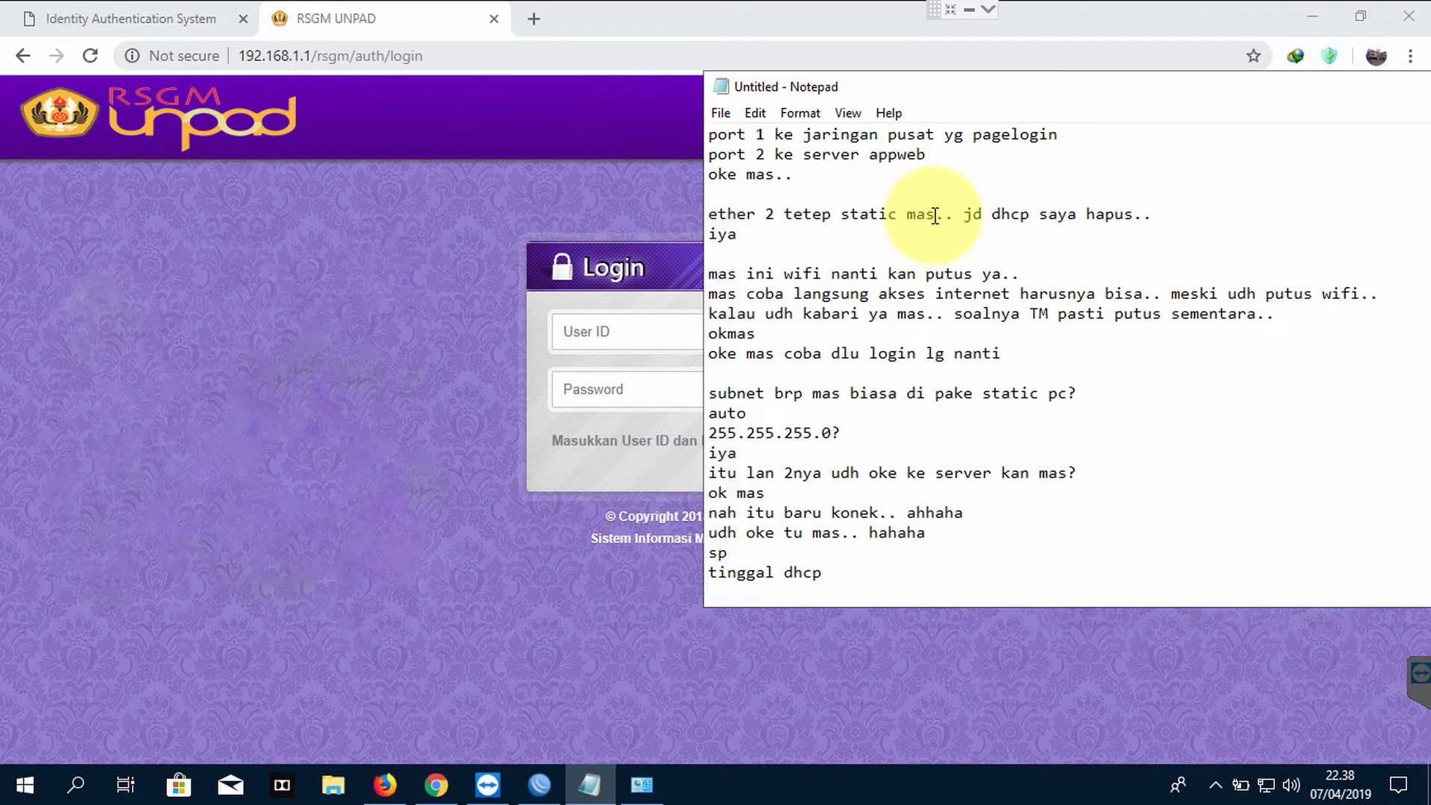
Dismiss the network tray menu and start the next line 'yang gma na mpaort'
{"action": "type", "text": "yan"}
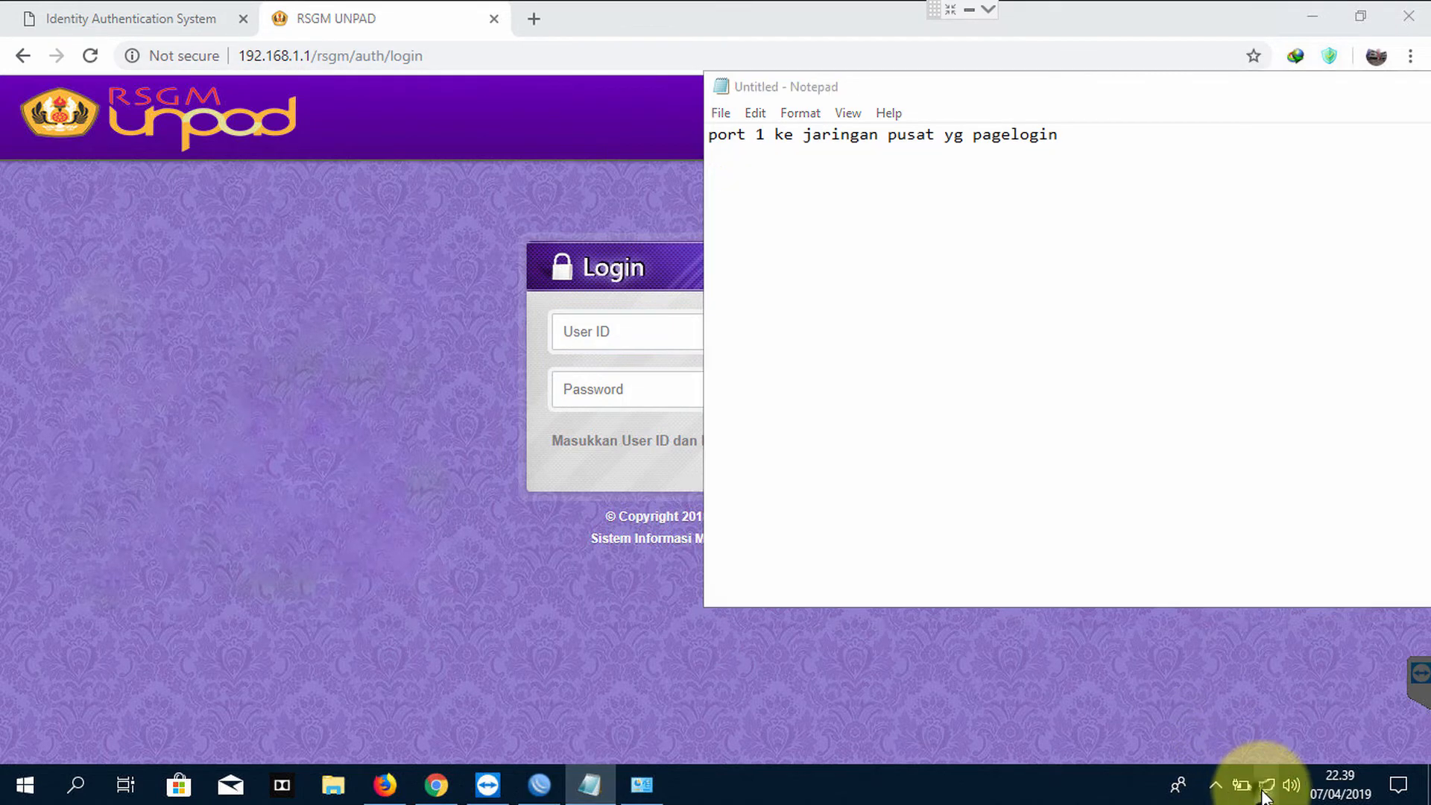
{"action": "right_click", "coordinate": [1265, 786]}
{"action": "left_click", "coordinate": [932, 582]}
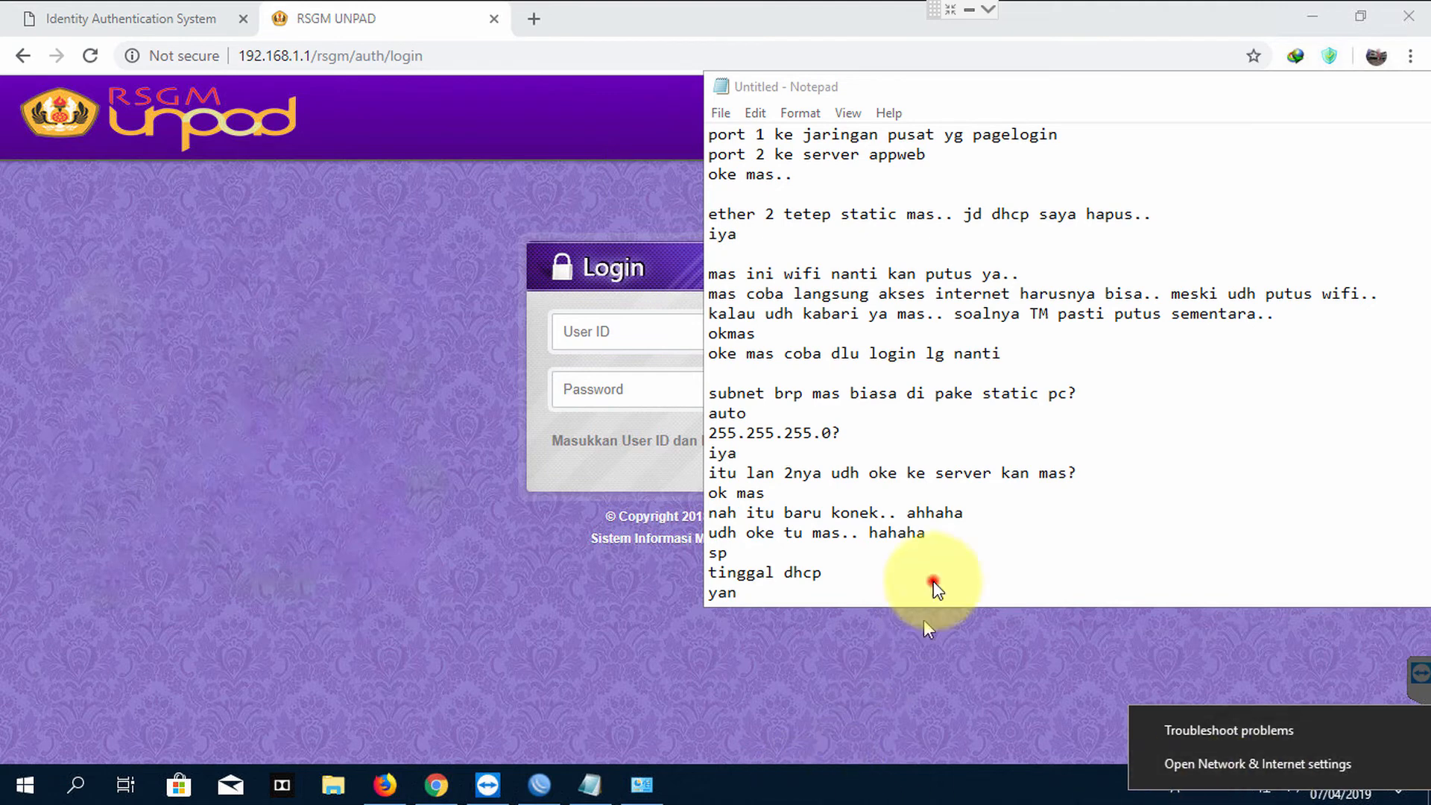
{"action": "left_click", "coordinate": [838, 587]}
{"action": "type", "text": "g gma na"}
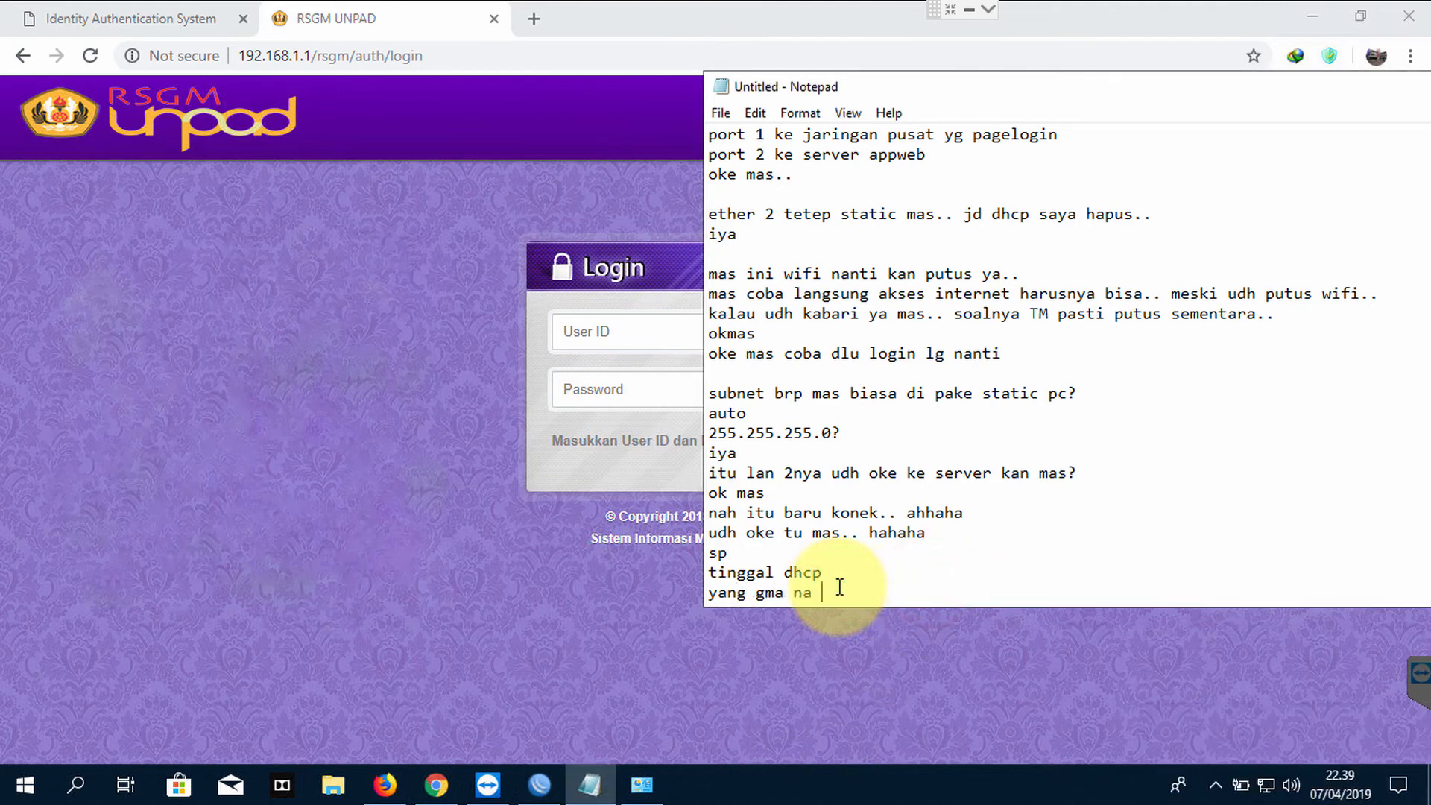
{"action": "type", "text": " mpaort"}
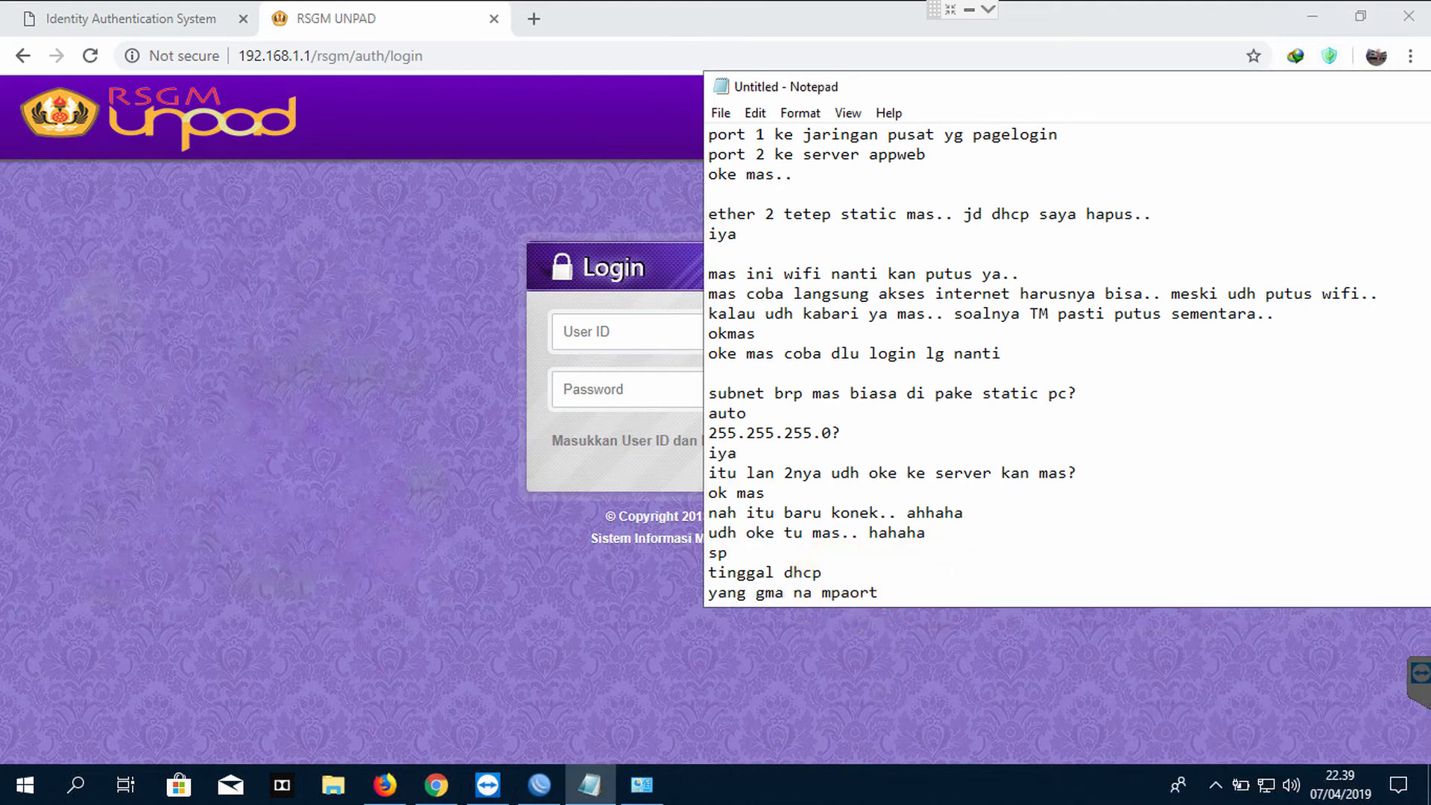
{"action": "key", "text": "BackSpace"}
{"action": "key", "text": "BackSpace"}
{"action": "key", "text": "BackSpace"}
{"action": "key", "text": "BackSpace"}
{"action": "key", "text": "BackSpace"}
{"action": "key", "text": "BackSpace"}
{"action": "key", "text": "BackSpace"}
{"action": "key", "text": "BackSpace"}
{"action": "key", "text": "BackSpace"}
{"action": "key", "text": "BackSpace"}
{"action": "key", "text": "BackSpace"}
{"action": "key", "text": "BackSpace"}
{"action": "key", "text": "BackSpace"}
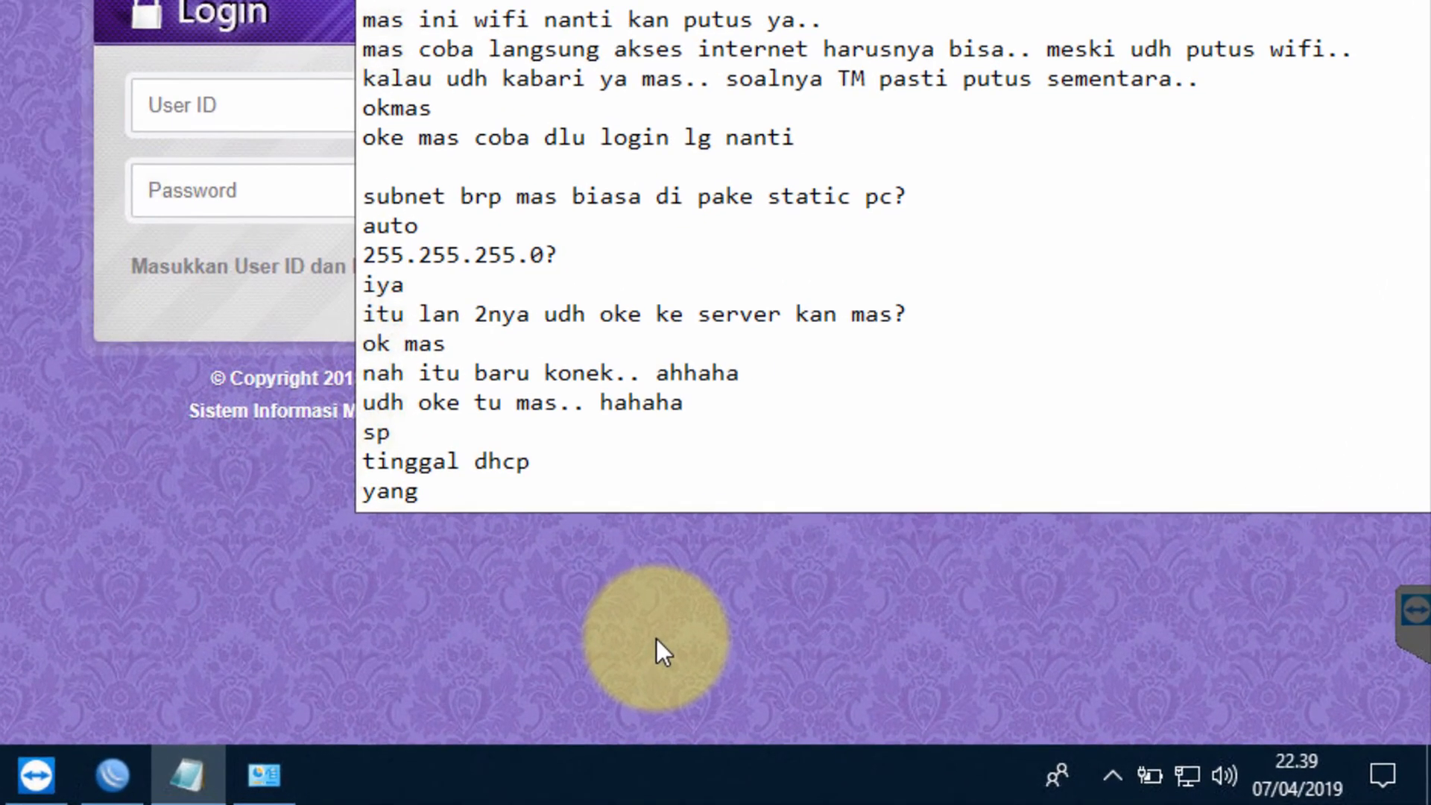
Add a reply in Notepad listing ports 45678, correcting the typos
{"action": "type", "text": "port "}
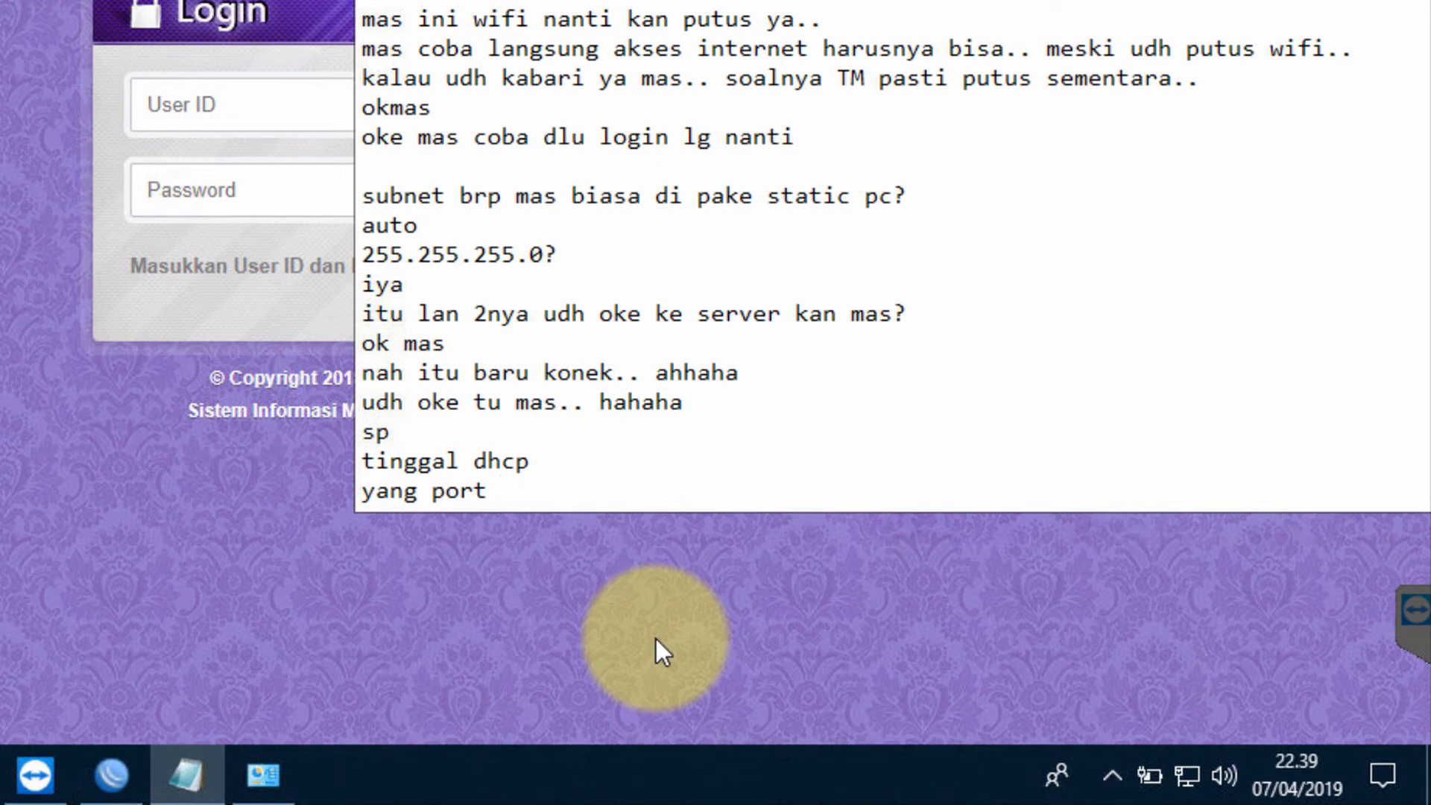
{"action": "type", "text": "45"}
{"action": "type", "text": "678"}
{"action": "type", "text": "sta"}
{"action": "key", "text": "BackSpace"}
{"action": "key", "text": "BackSpace"}
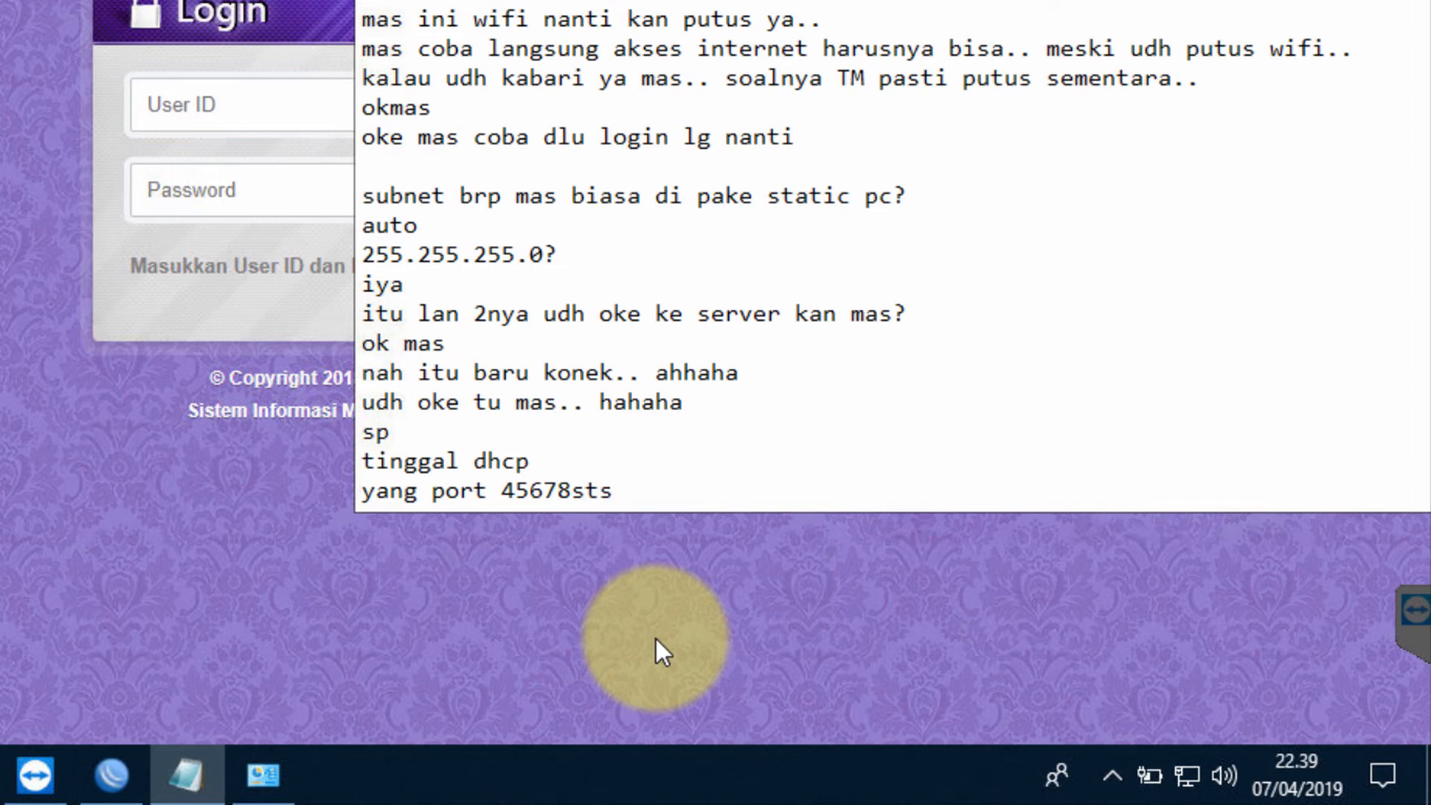
{"action": "key", "text": "BackSpace"}
{"action": "key", "text": "BackSpace"}
{"action": "key", "text": "BackSpace"}
{"action": "type", "text": "dts...."}
{"action": "key", "text": "Return"}
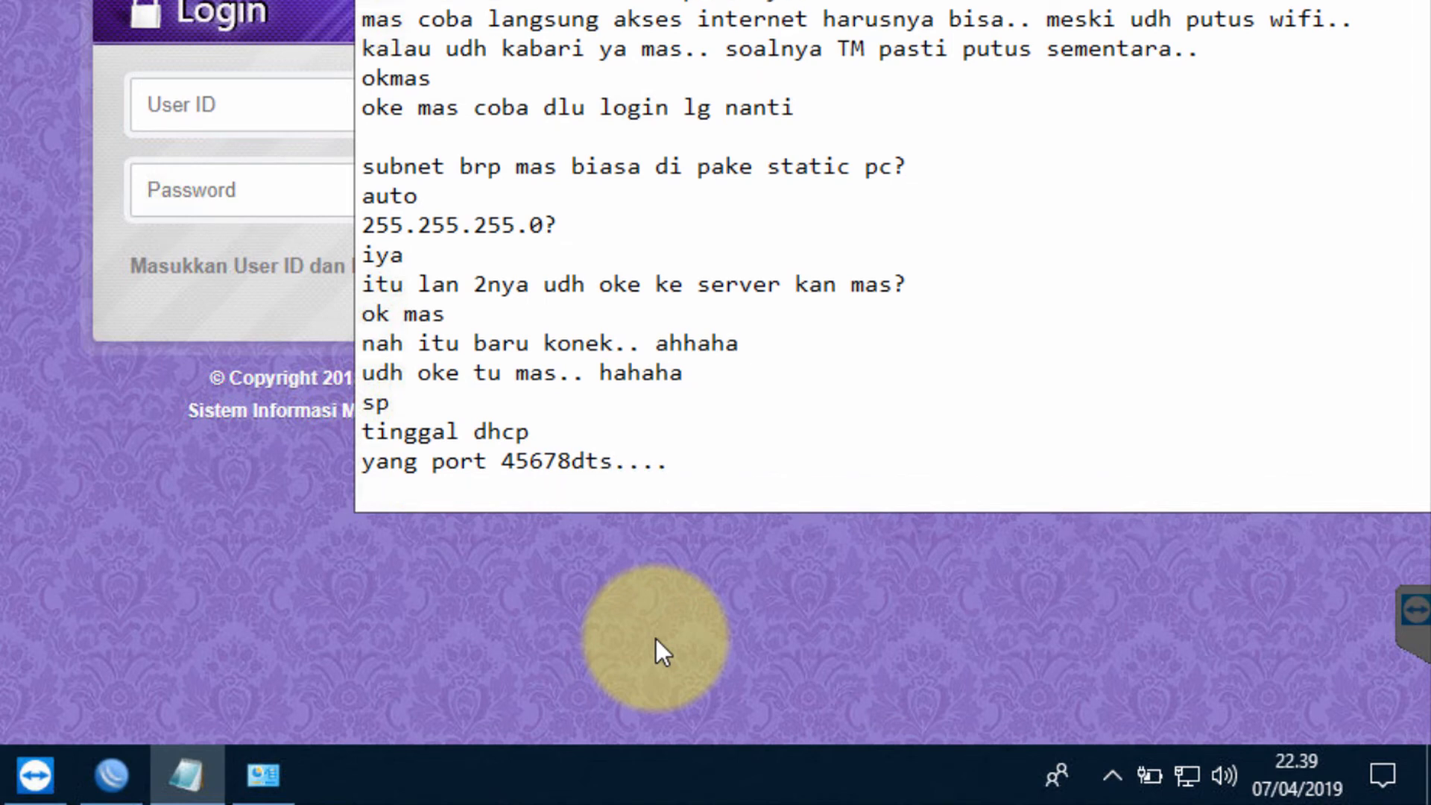
Reply 'udh kok mas.. saya setnya di bridge client.. jd semua ikut.. :)'
{"action": "type", "text": "udh kok mas.. saya setn"}
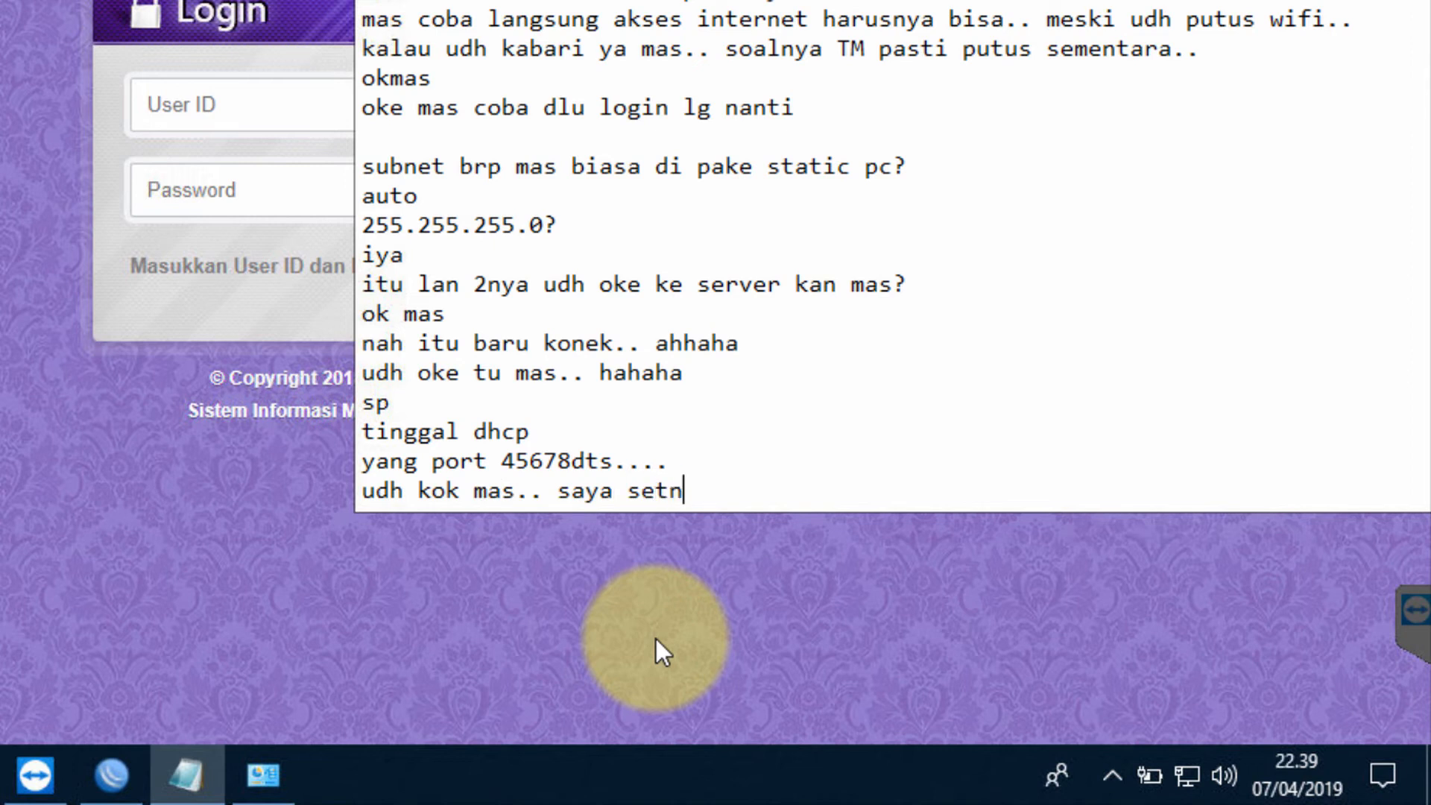
{"action": "type", "text": "ya di bridge c"}
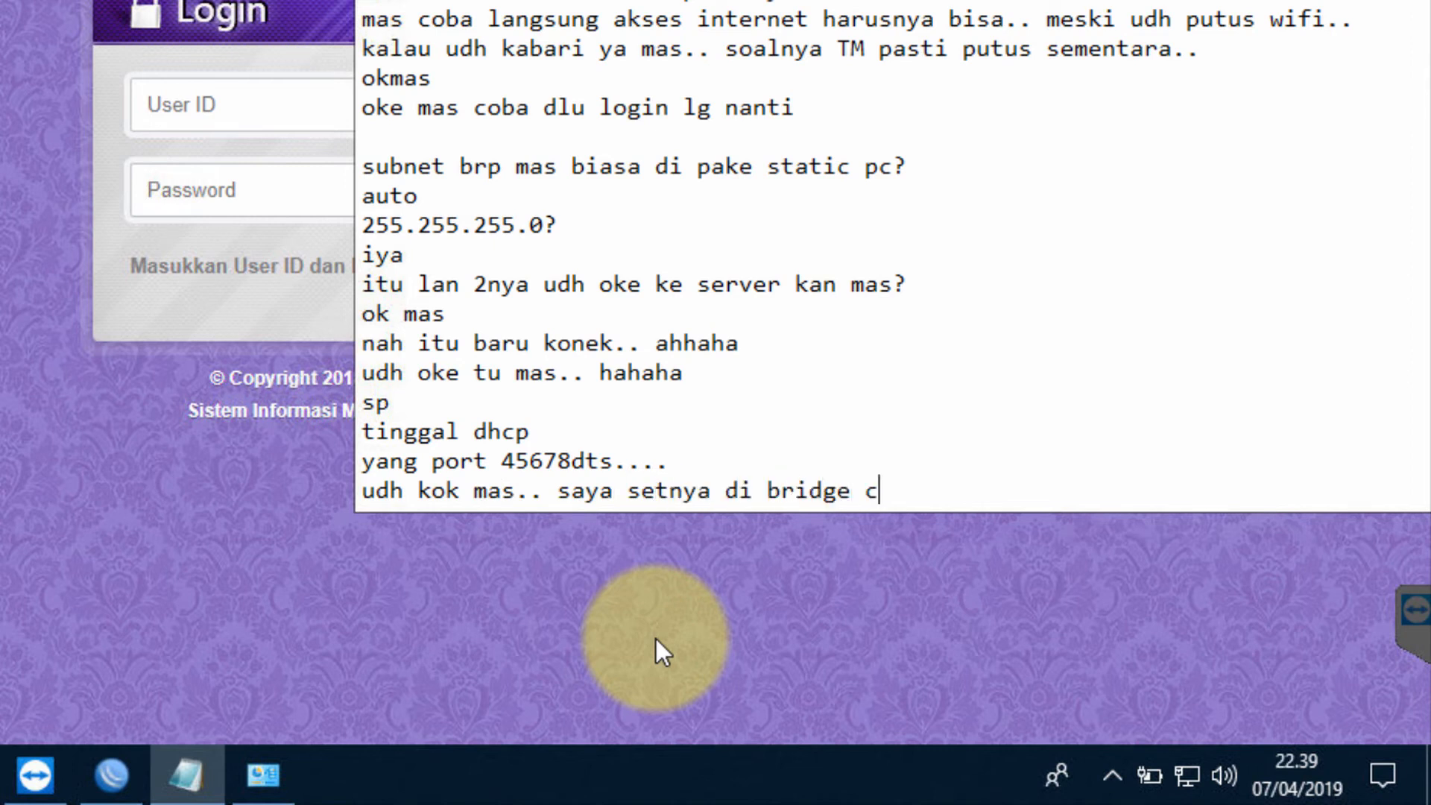
{"action": "type", "text": "lient.. jd semua ikut"}
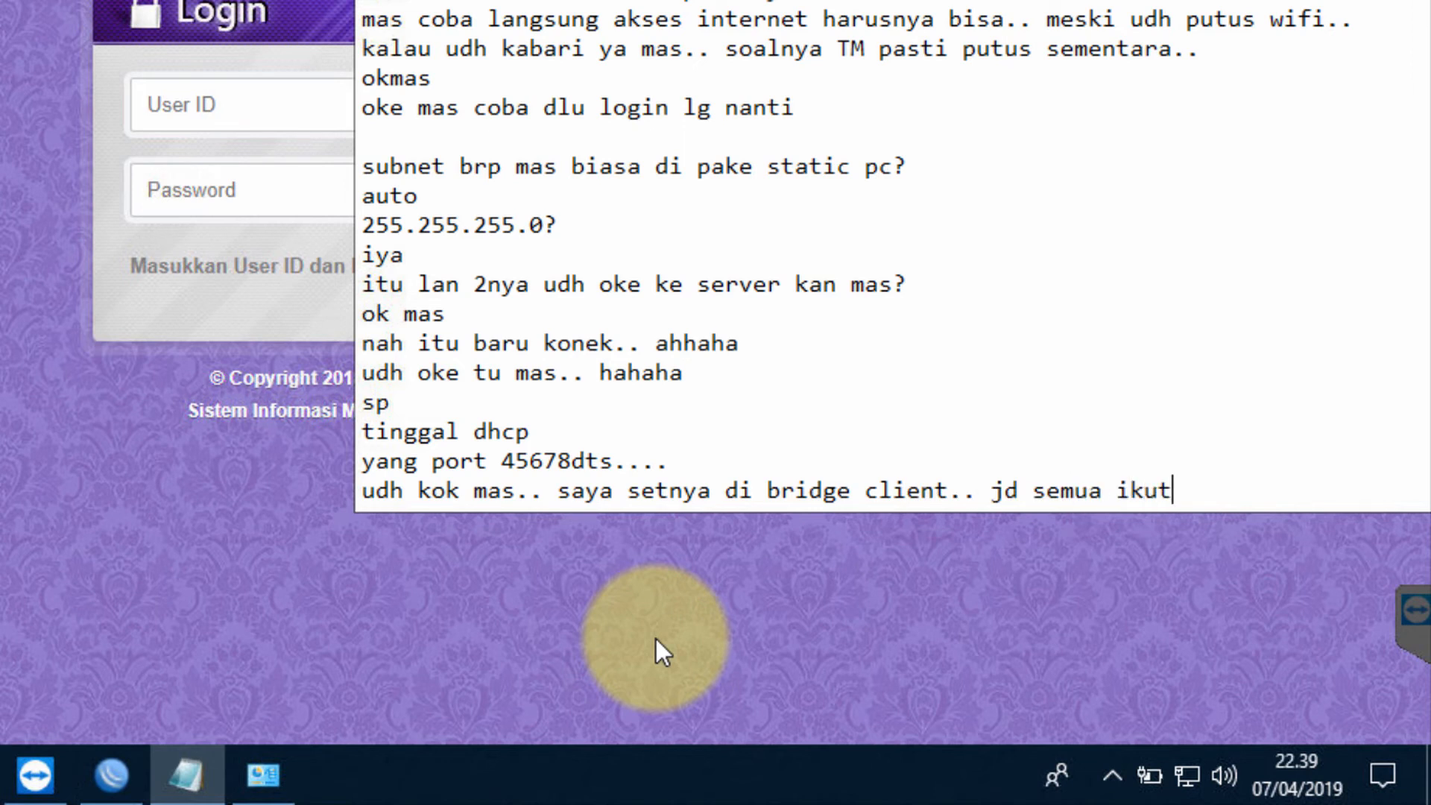
{"action": "type", "text": ".. :)"}
{"action": "key", "text": "Return"}
Suggest moving to port 4, then ask 'ohh gtu...itu di konekin lagi ke switch mas'
{"action": "type", "text": "coba "}
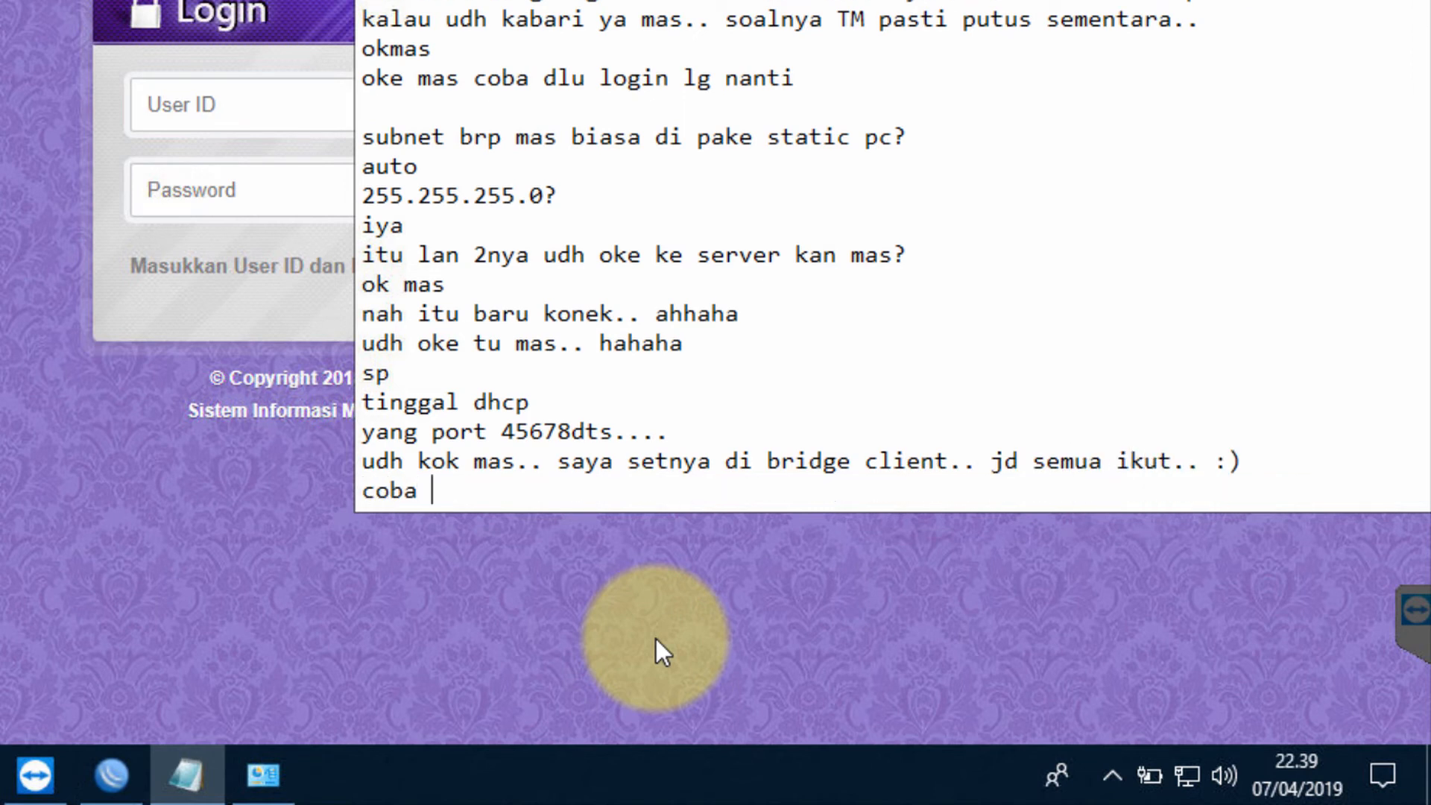
{"action": "type", "text": "aja mas pindah ke p"}
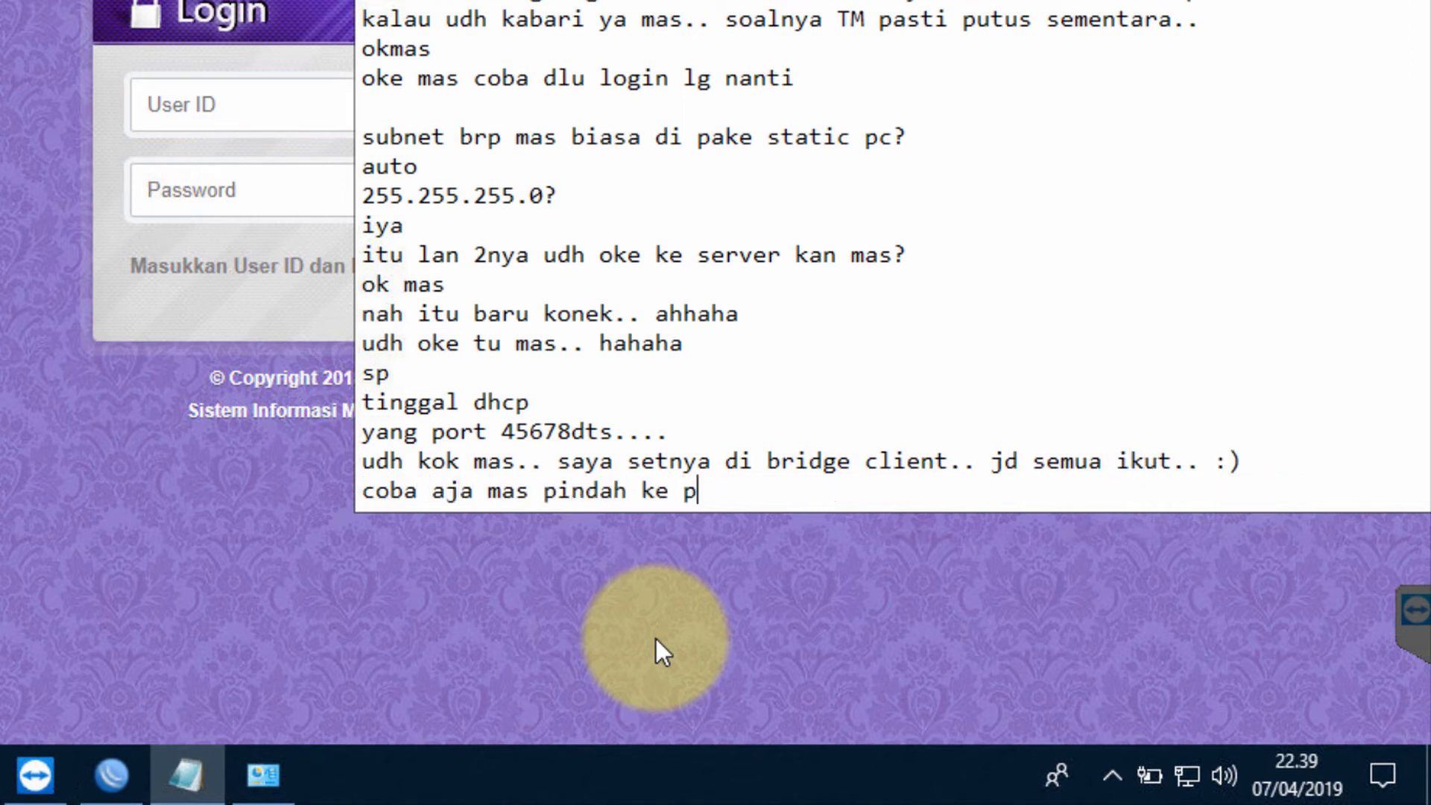
{"action": "type", "text": "ort 4 yg ini"}
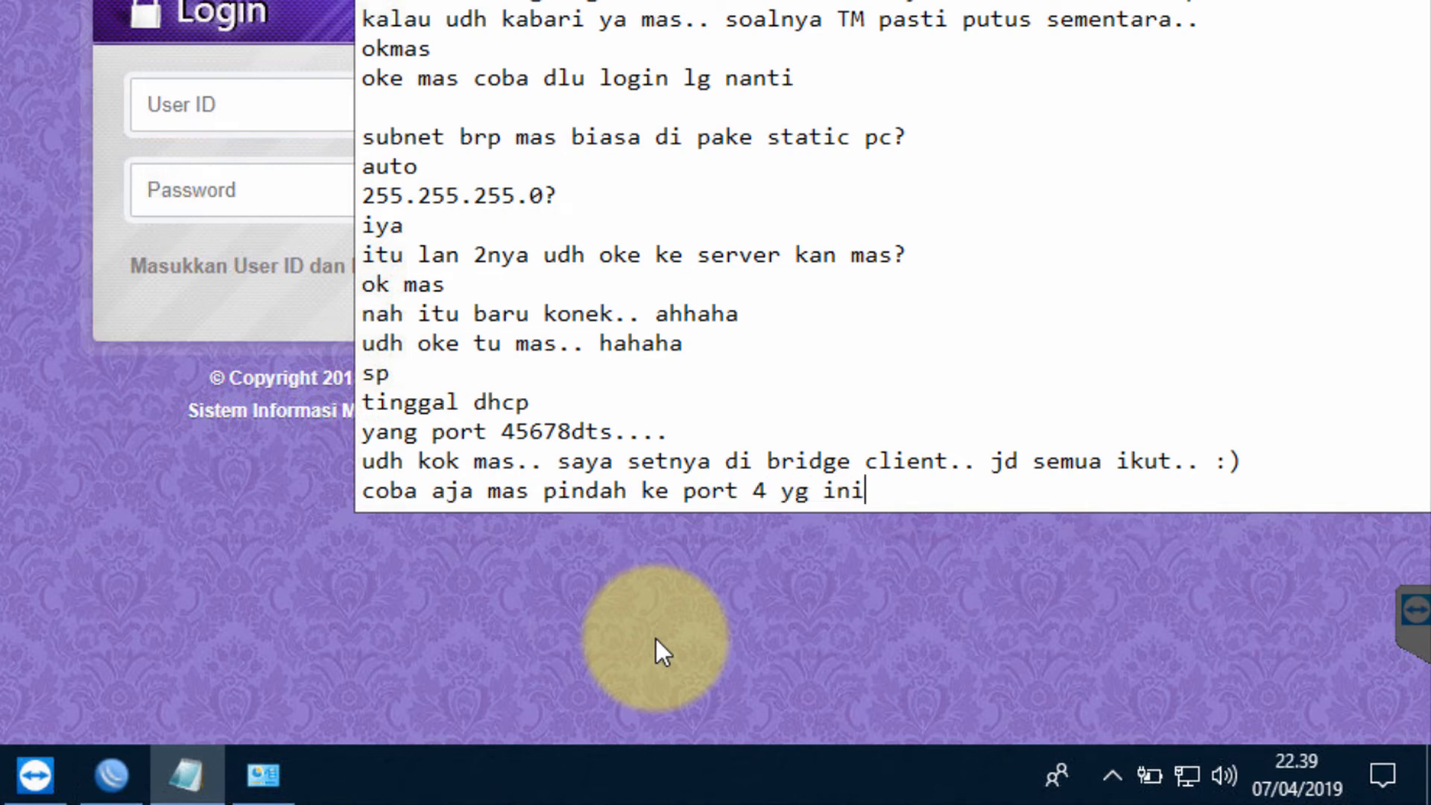
{"action": "key", "text": "Return"}
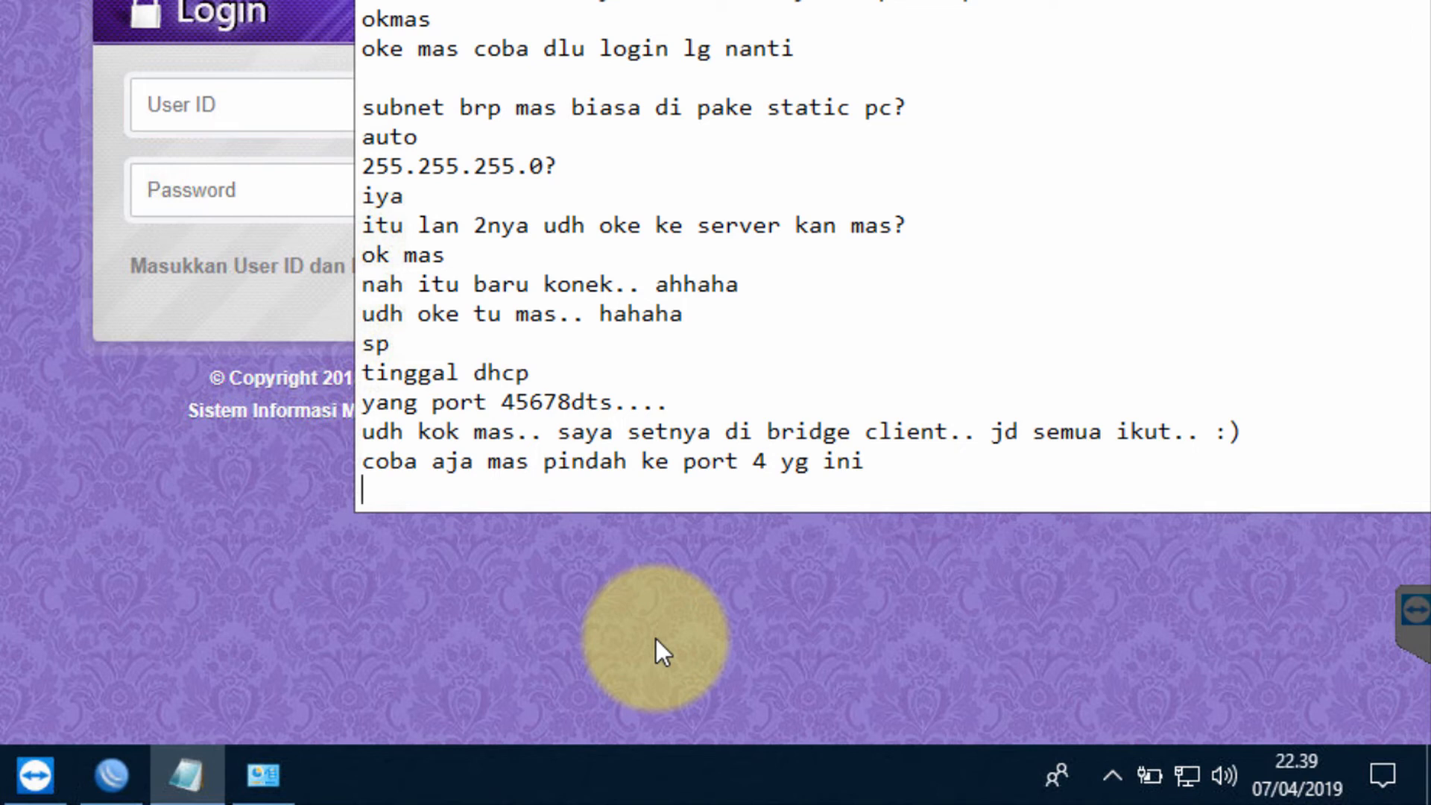
{"action": "type", "text": "oh"}
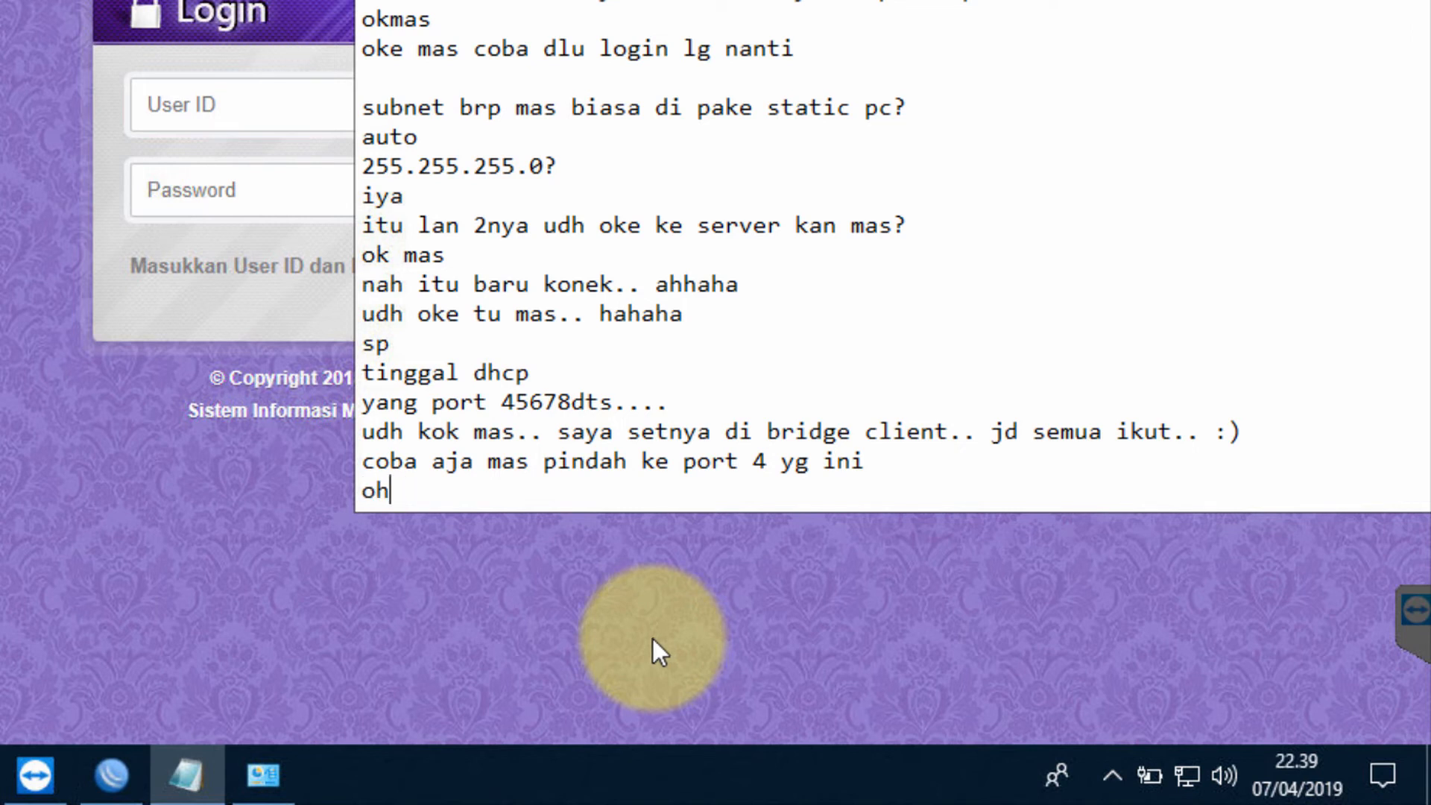
{"action": "type", "text": "bg"}
{"action": "key", "text": "BackSpace"}
{"action": "type", "text": "h gtu...itu di ko"}
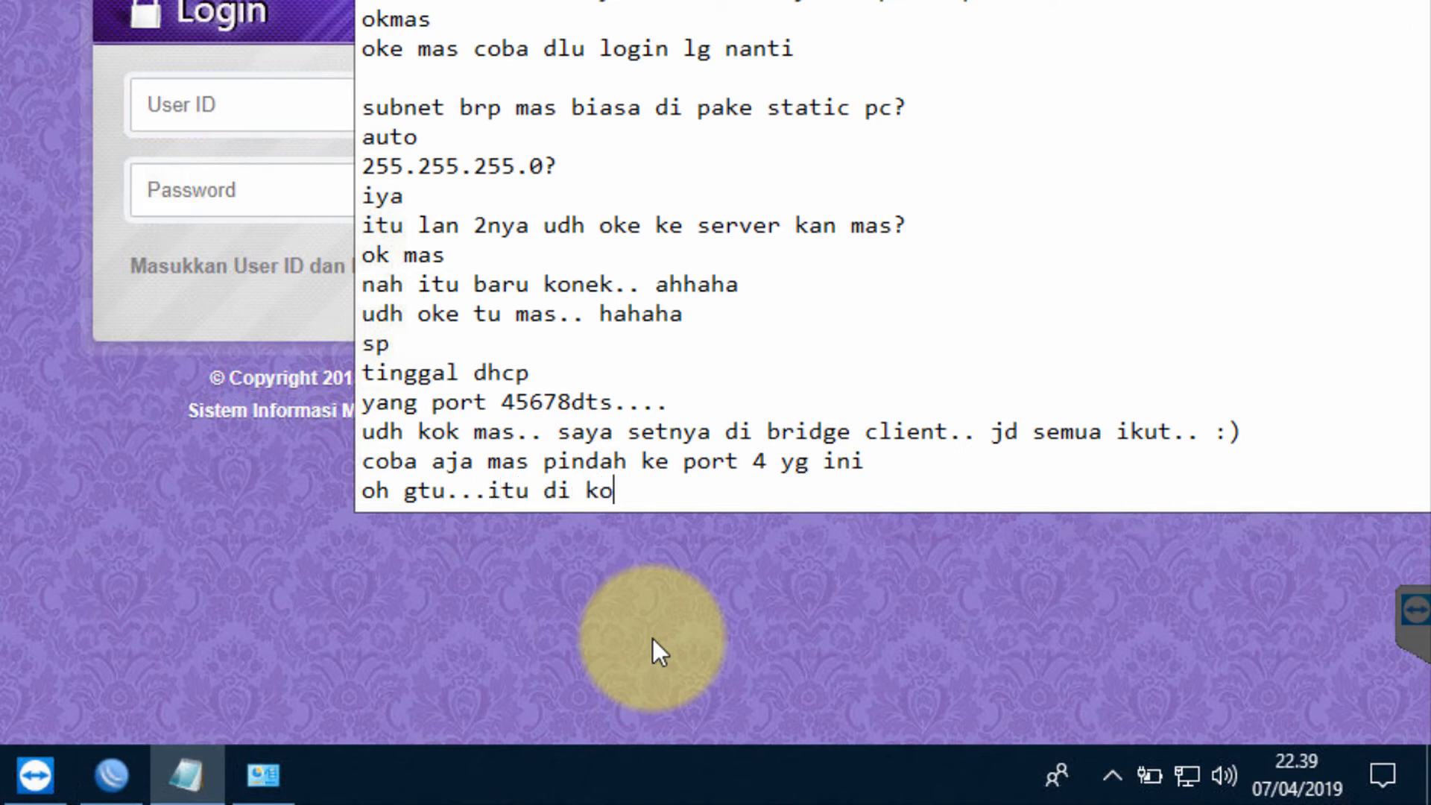
{"action": "type", "text": "nekin la"}
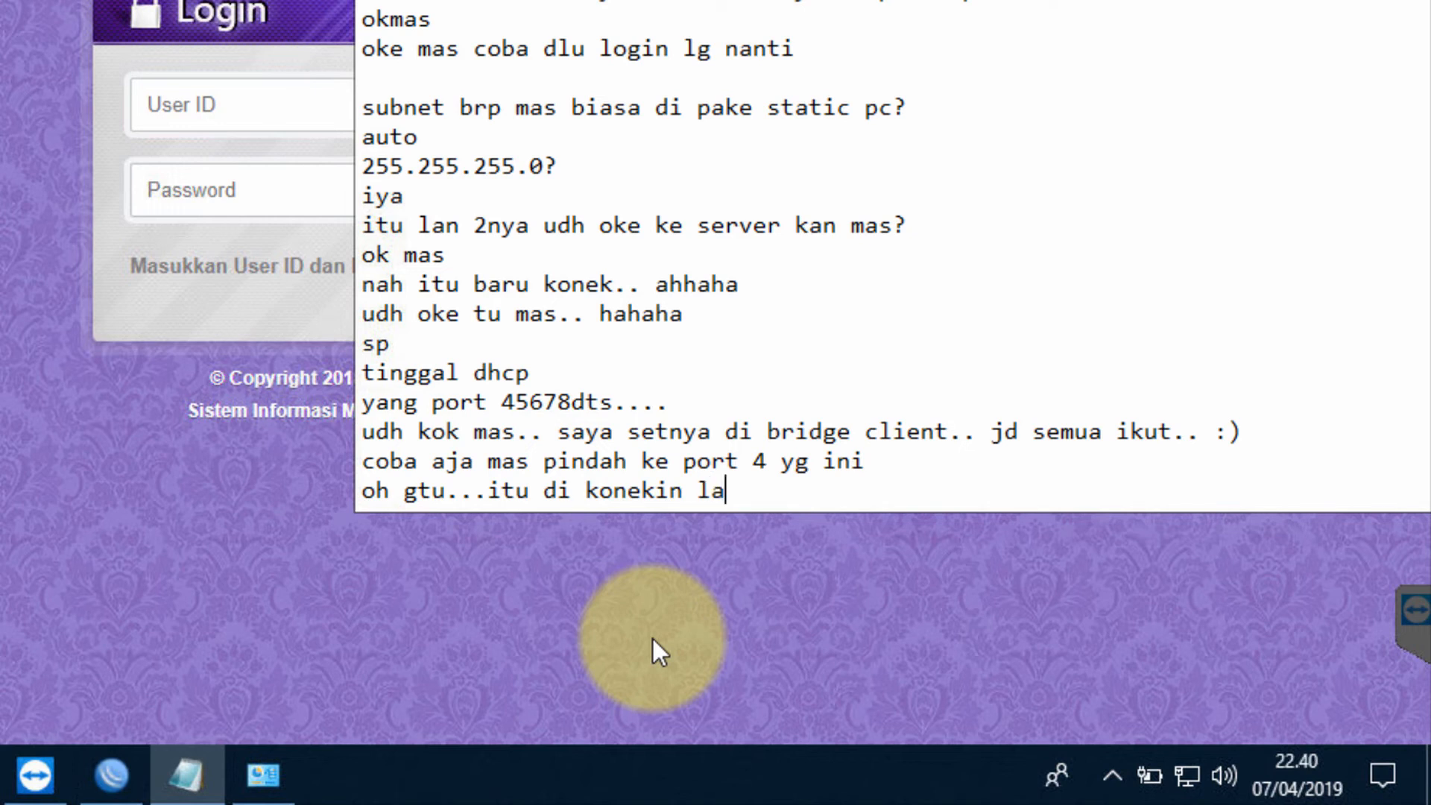
{"action": "type", "text": "gi ke switcg"}
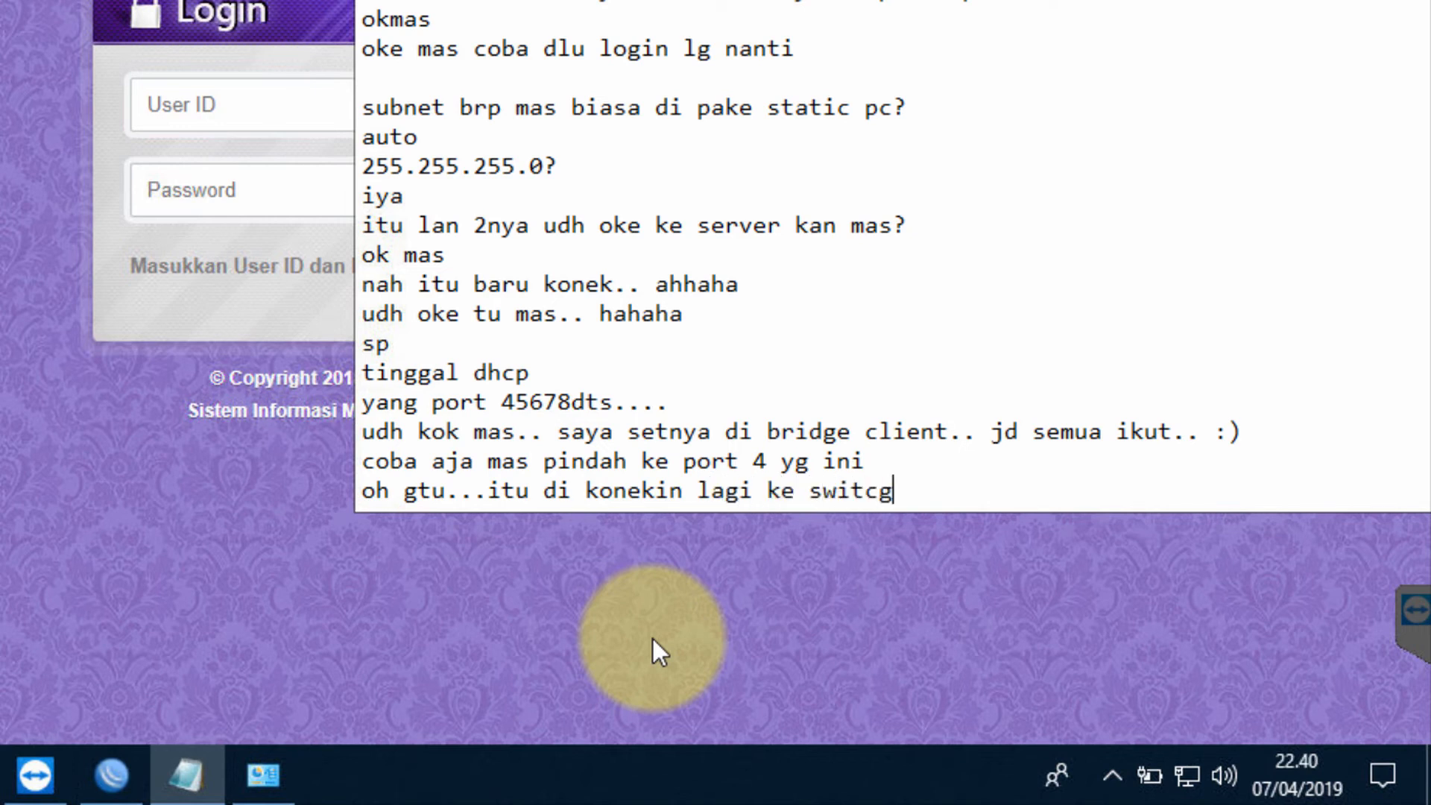
{"action": "key", "text": "BackSpace"}
{"action": "key", "text": "BackSpace"}
{"action": "key", "text": "BackSpace"}
{"action": "type", "text": "h mas"}
{"action": "key", "text": "Return"}
Confirm a switch needs no extra settings and ports 45678 can be used
{"action": "type", "text": "bisa jg"}
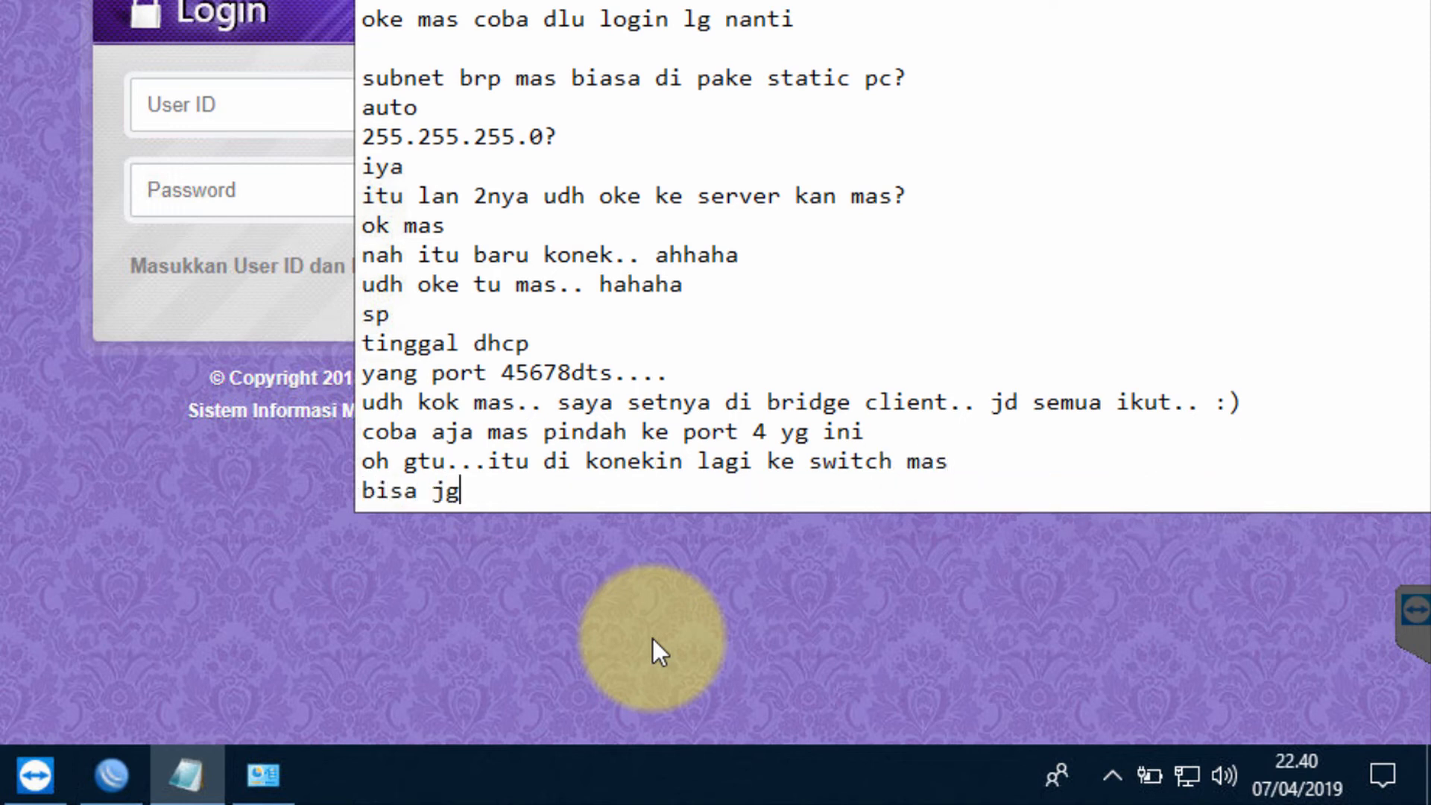
{"action": "type", "text": " mas ke switch "}
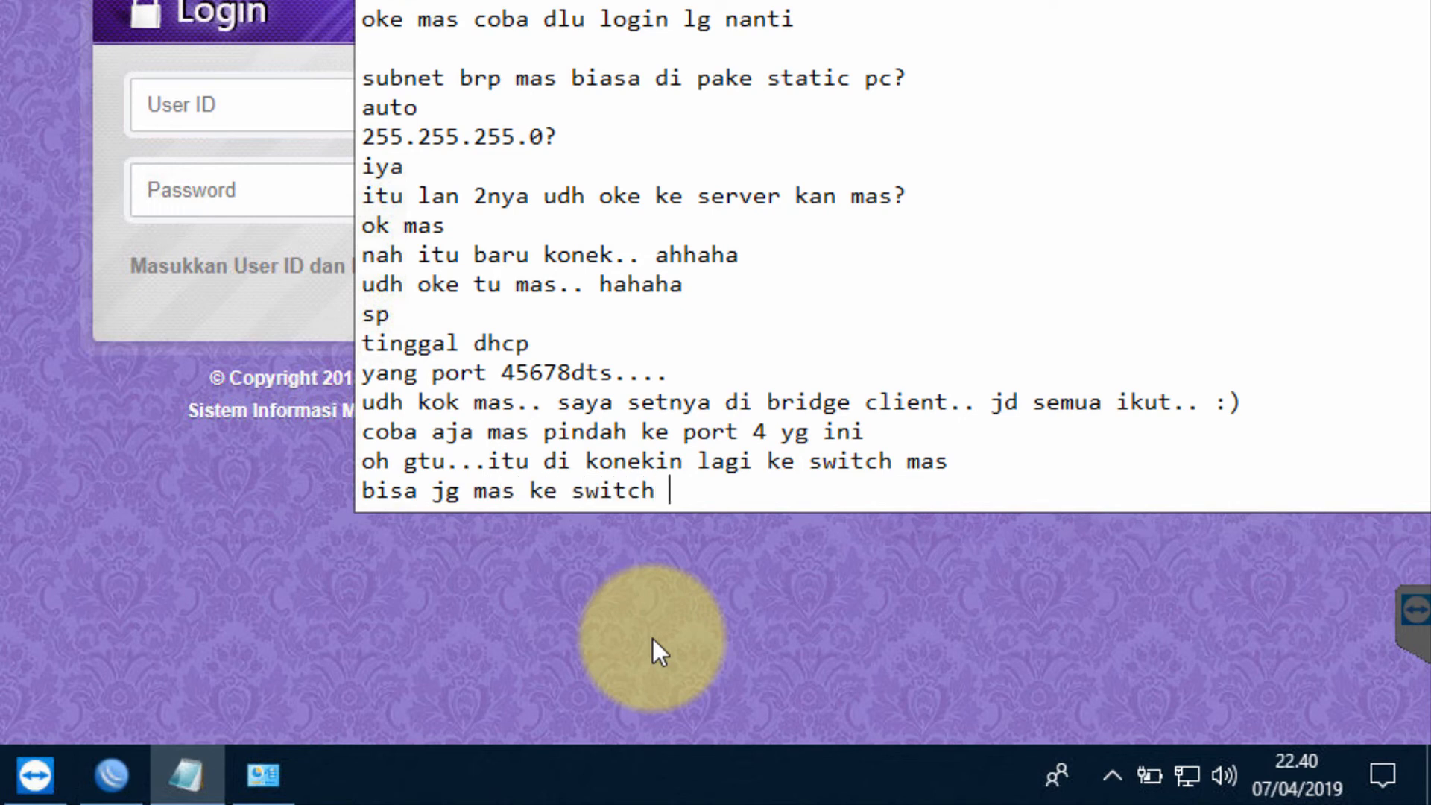
{"action": "type", "text": "pecah lg.."}
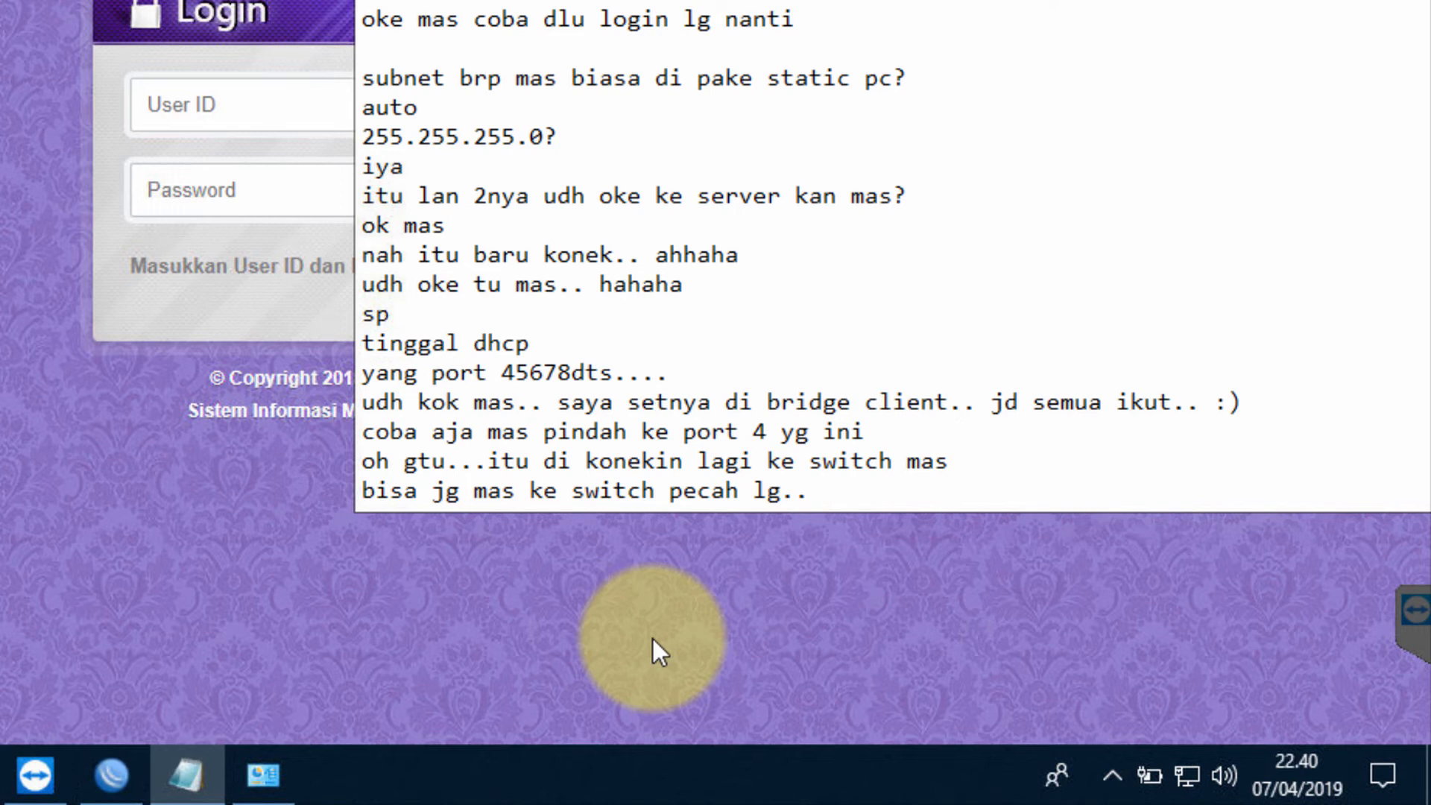
{"action": "type", "text": " gk ada settingan "}
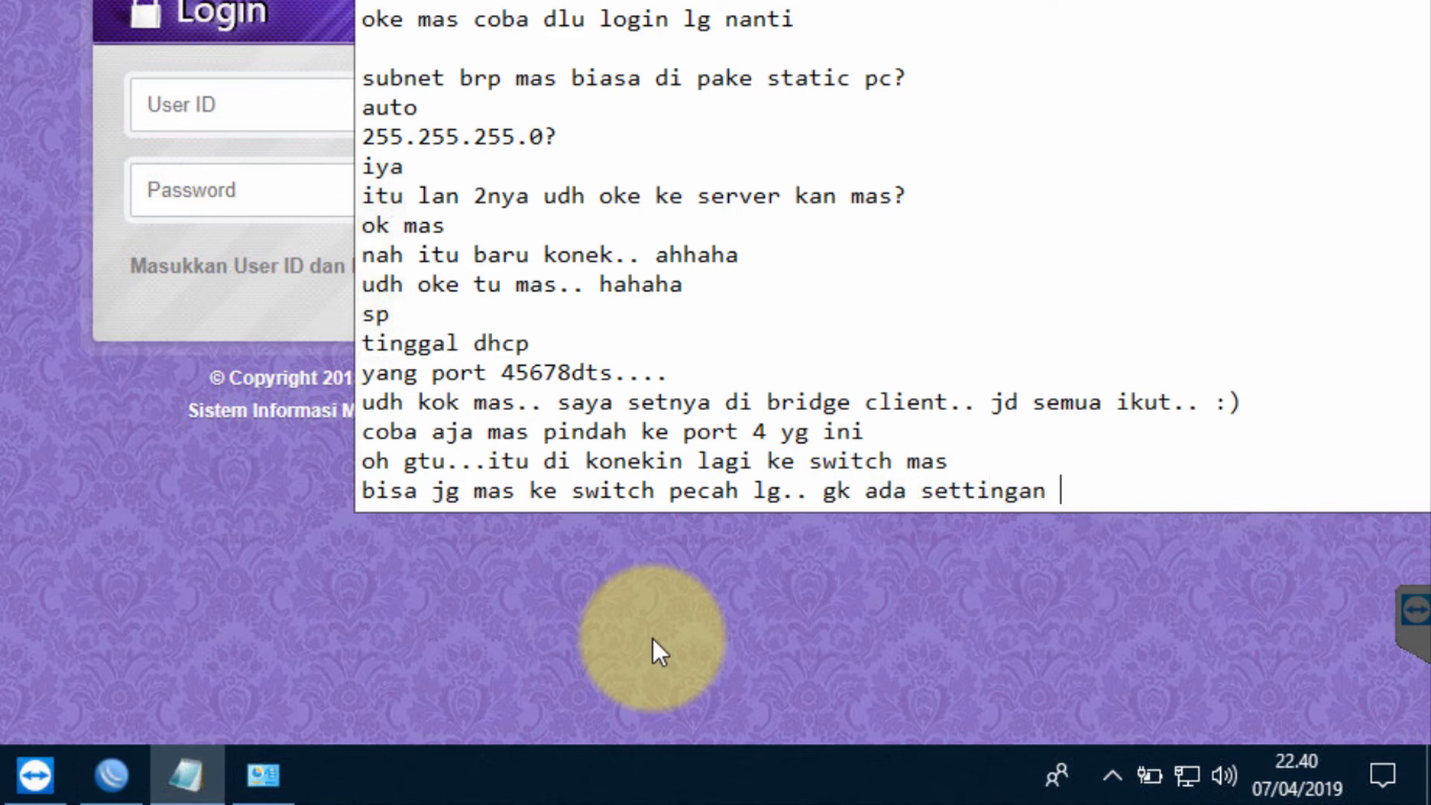
{"action": "type", "text": "tambahan :)"}
{"action": "key", "text": "Return"}
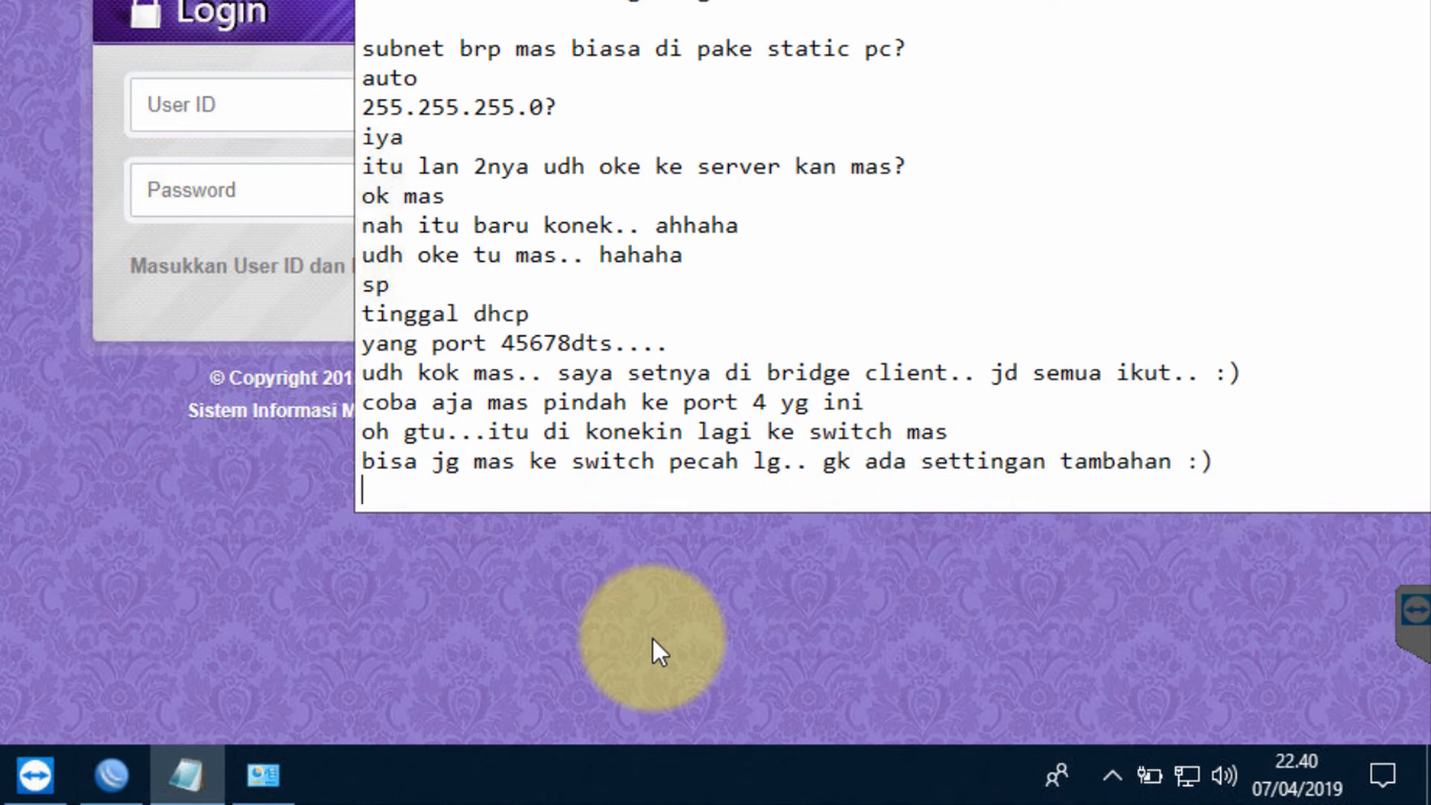
{"action": "type", "text": "ga masalah?"}
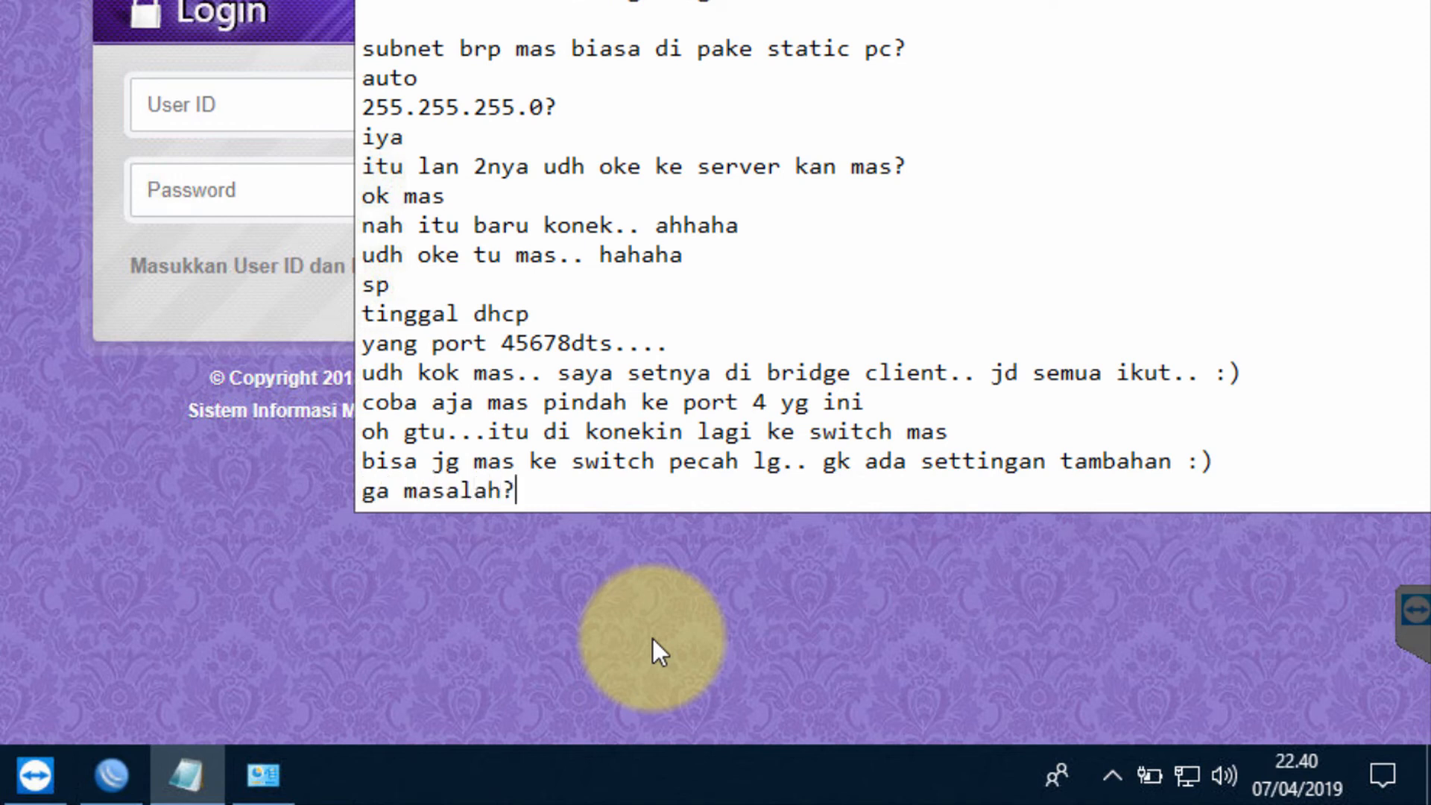
{"action": "key", "text": "Return"}
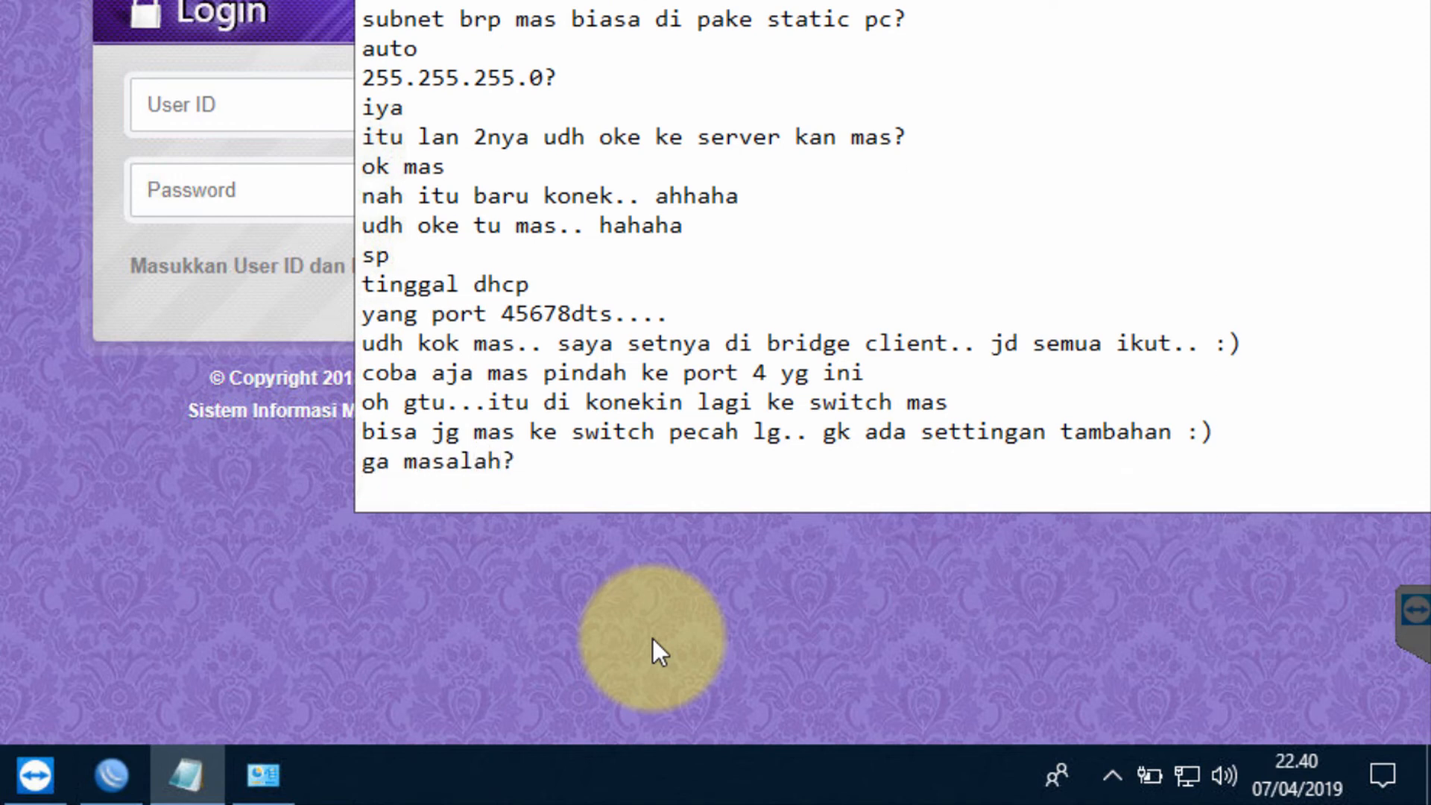
{"action": "type", "text": "gk masa"}
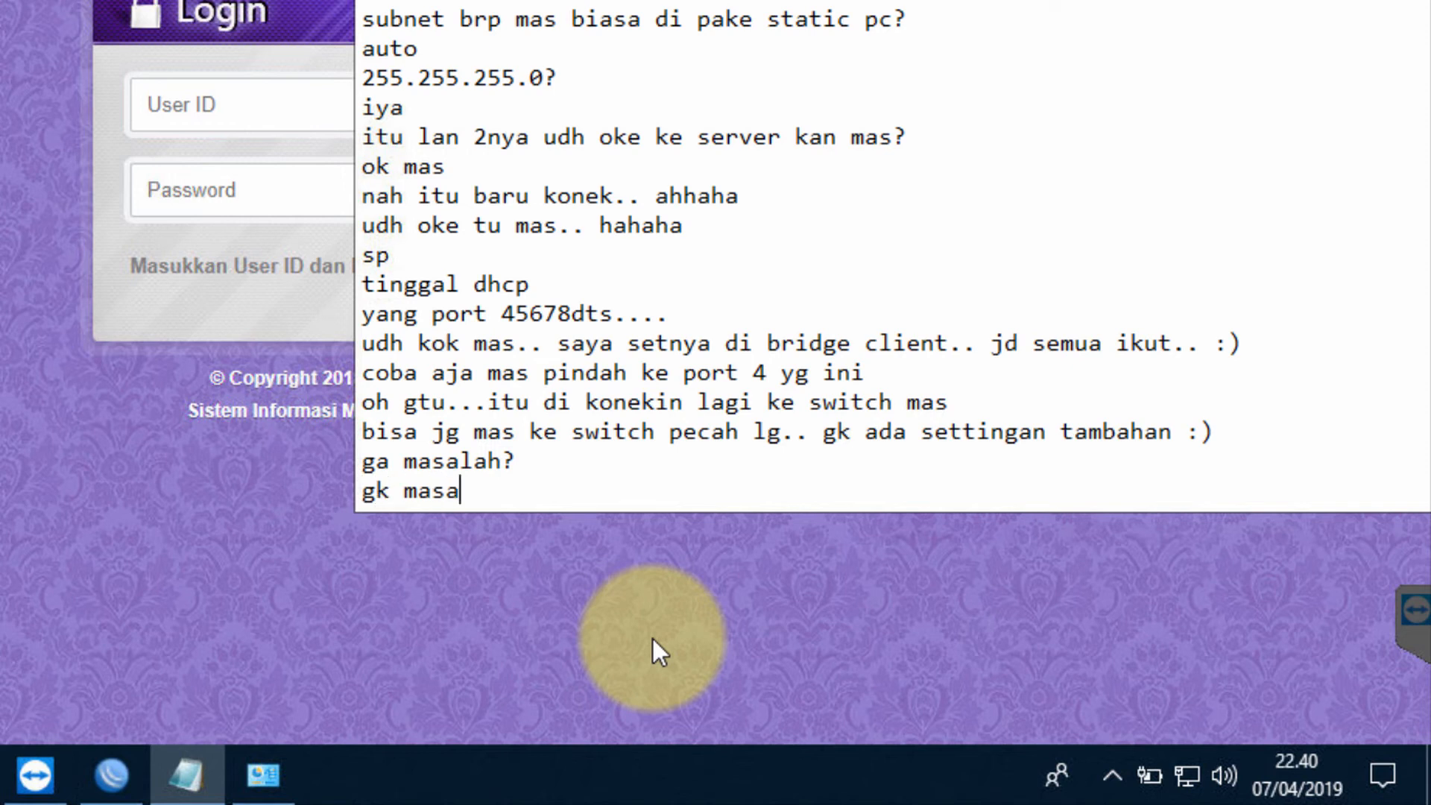
{"action": "type", "text": "lah mas.. tinggal"}
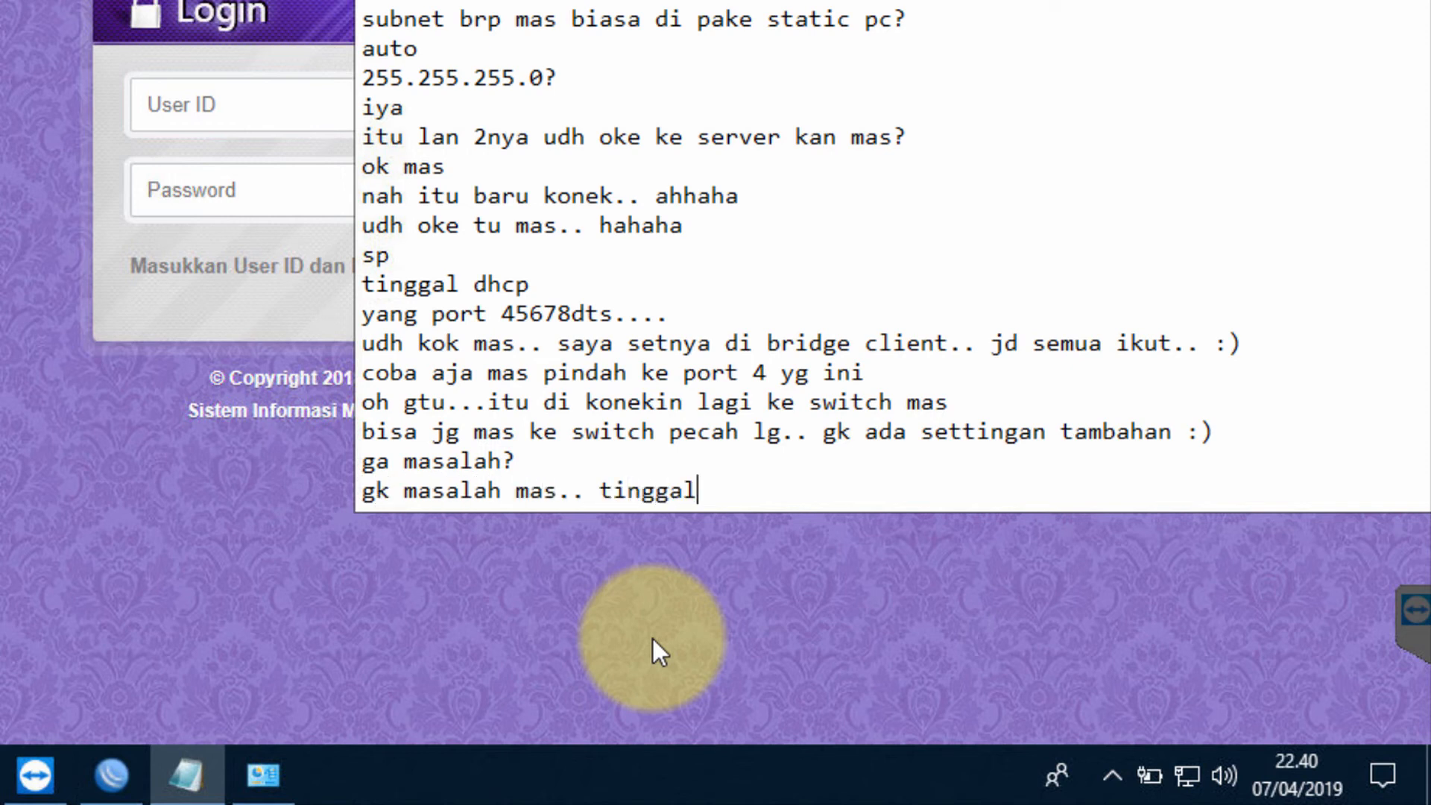
{"action": "type", "text": " ambil aja dari "}
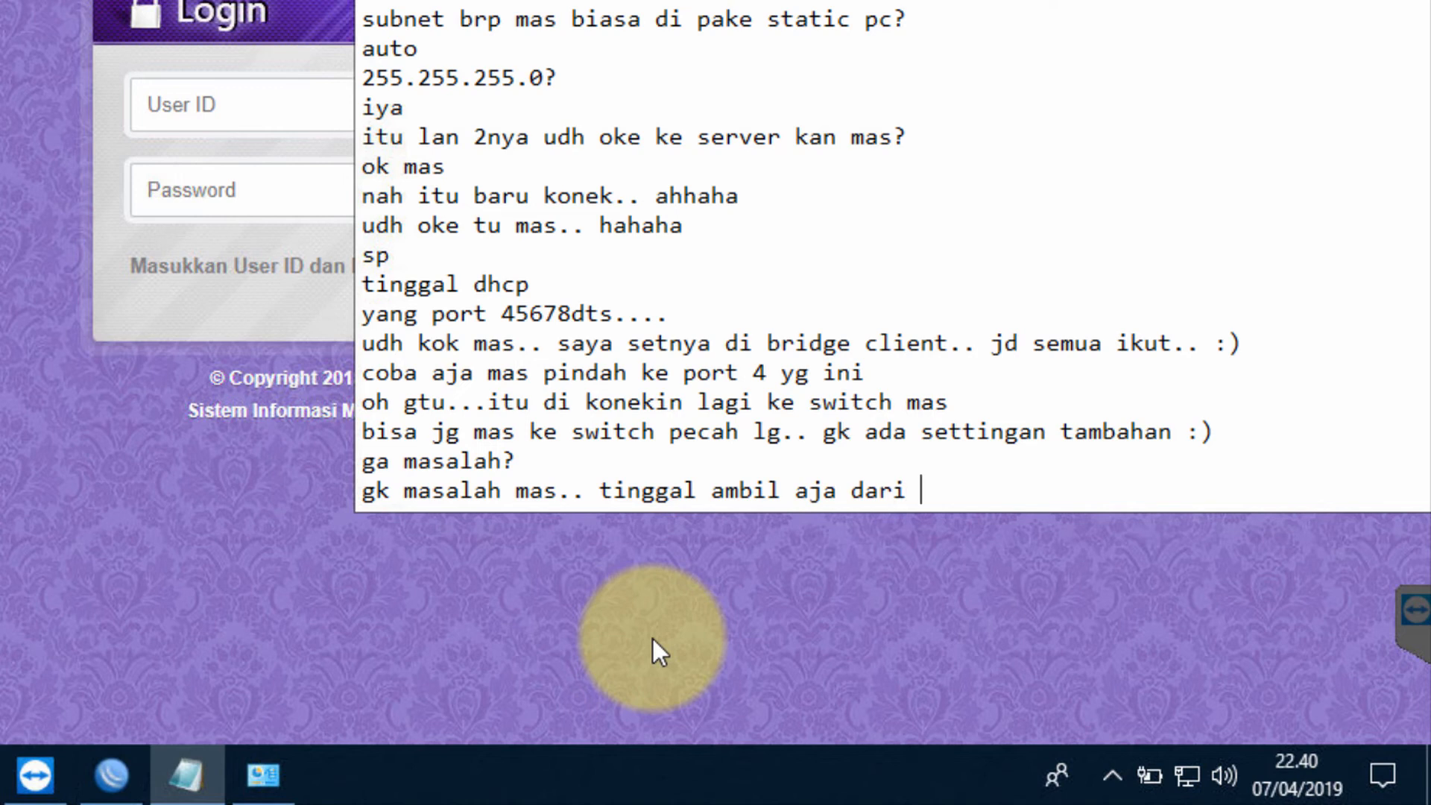
{"action": "type", "text": "beberapa port "}
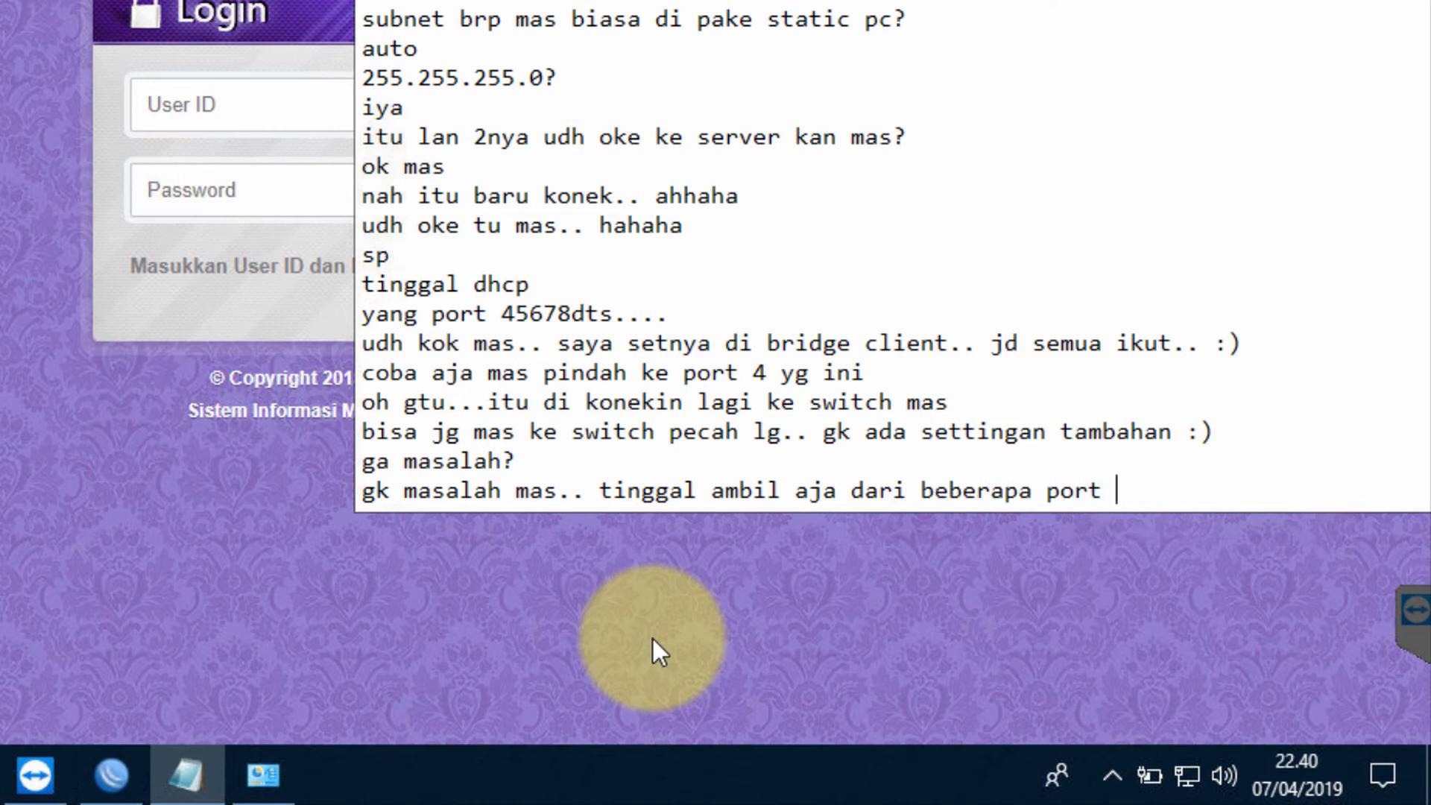
{"action": "type", "text": "itu 45678"}
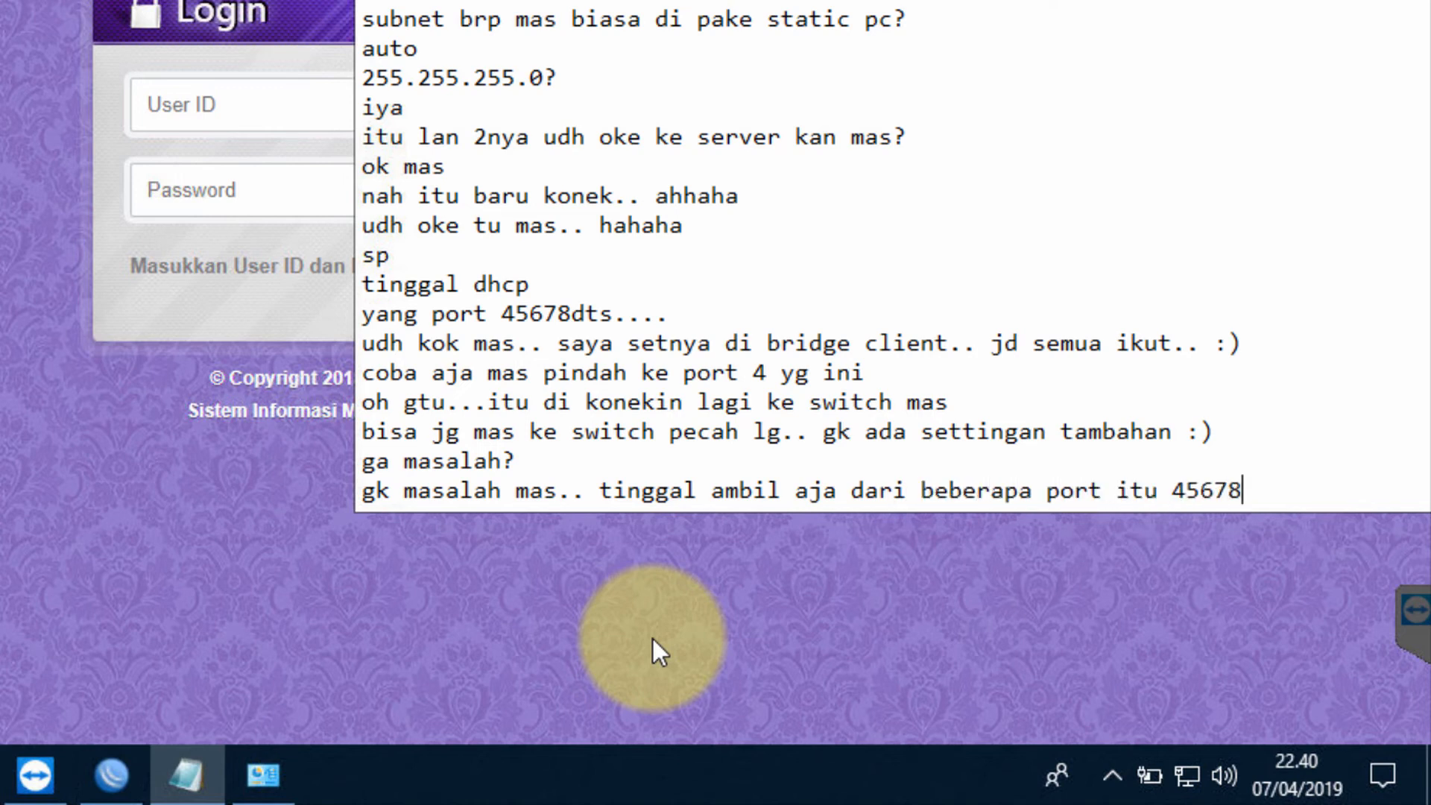
{"action": "key", "text": "Return"}
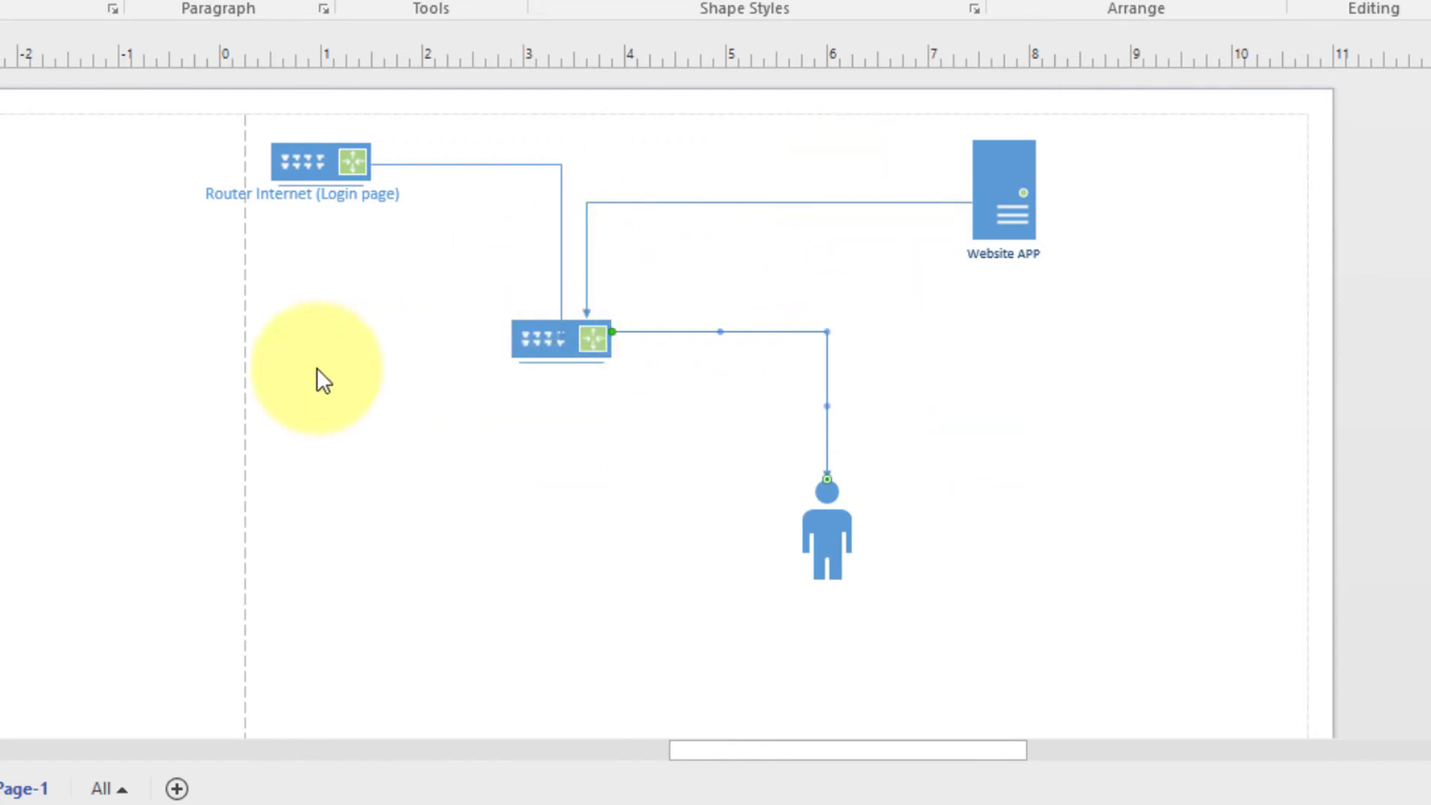
Select the Router Internet (Login page) shape on the Visio network diagram
{"action": "left_click", "coordinate": [321, 169]}
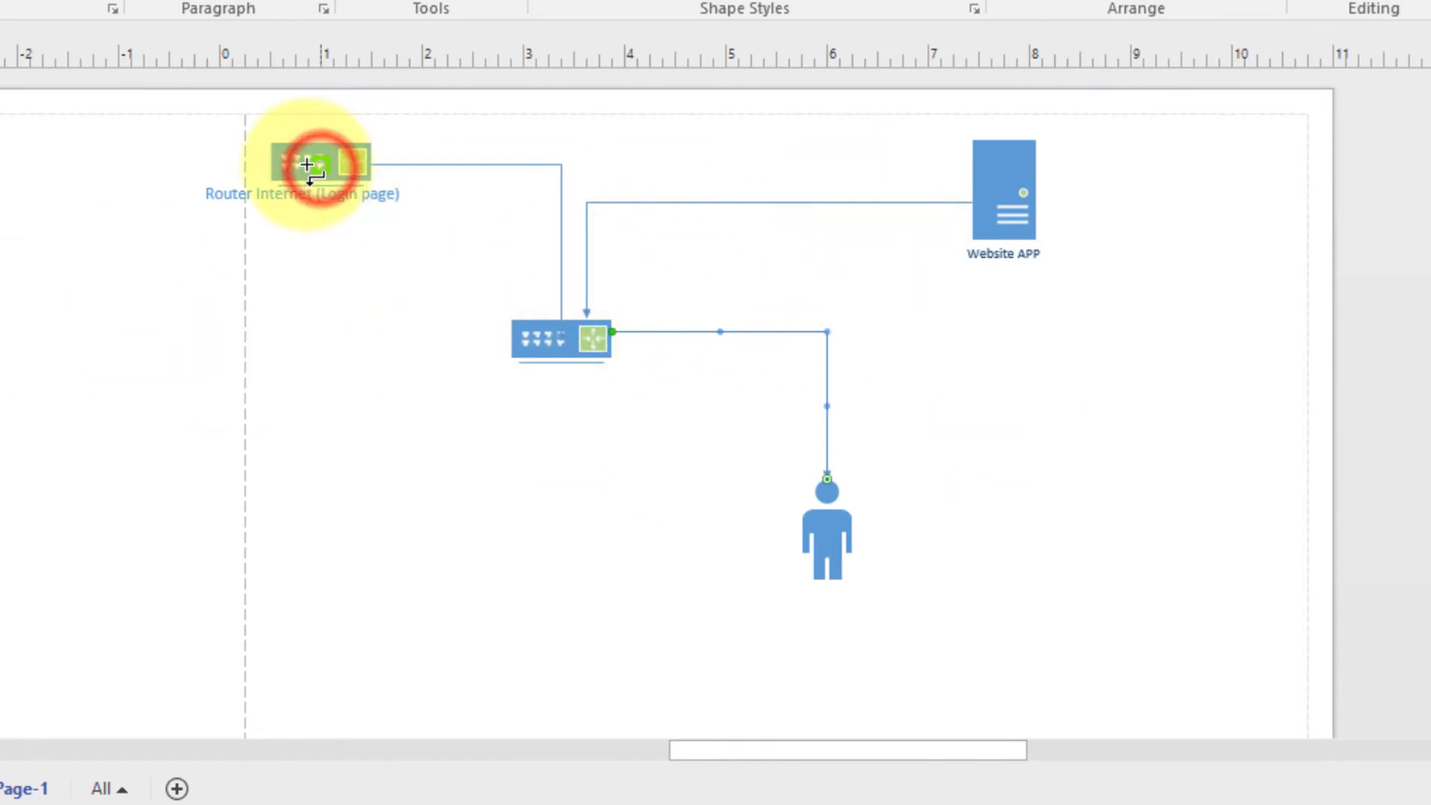
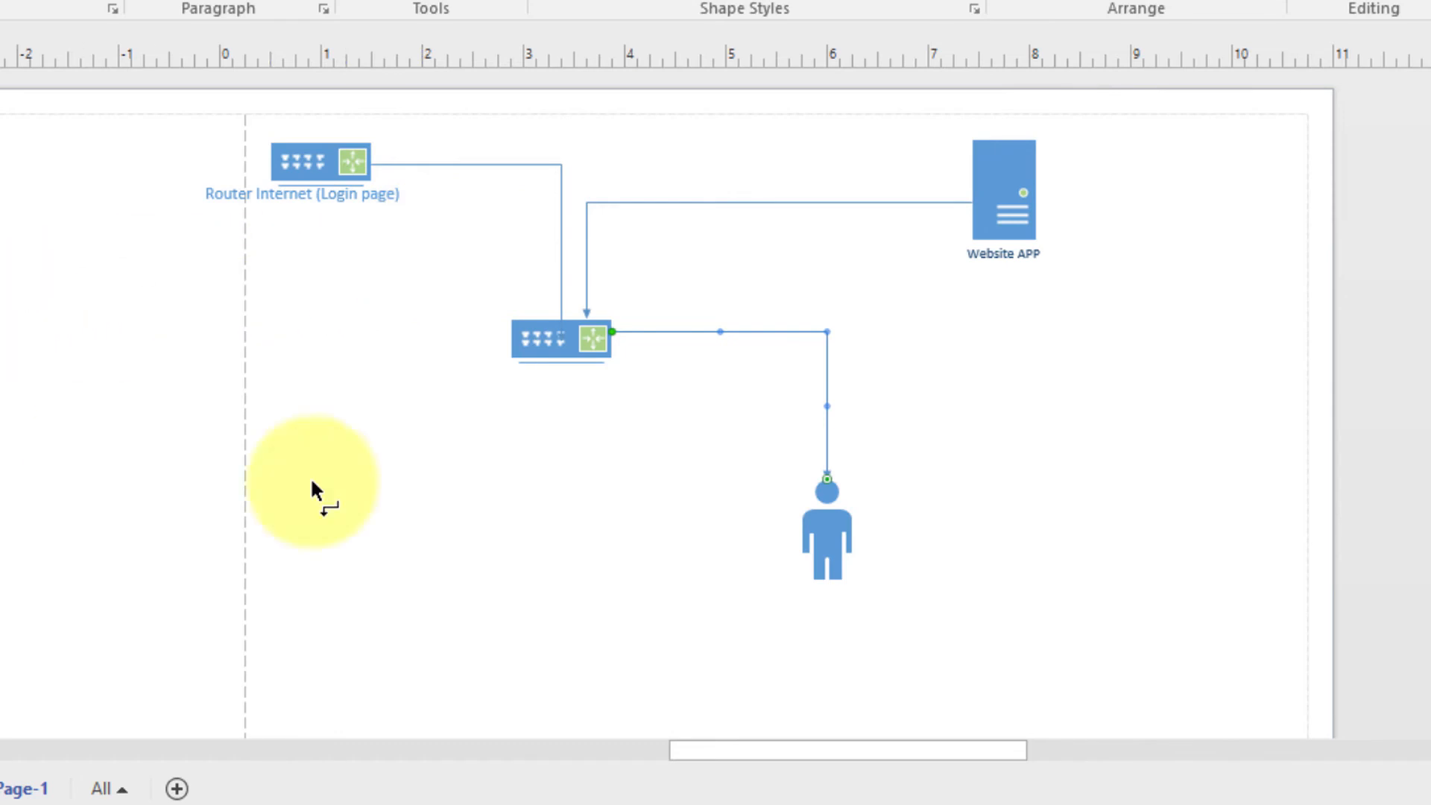
Place a second switch lower left, move the user beside the central switch, and connect both to it
{"action": "left_click_drag", "start_coordinate": [0, 484], "coordinate": [421, 522]}
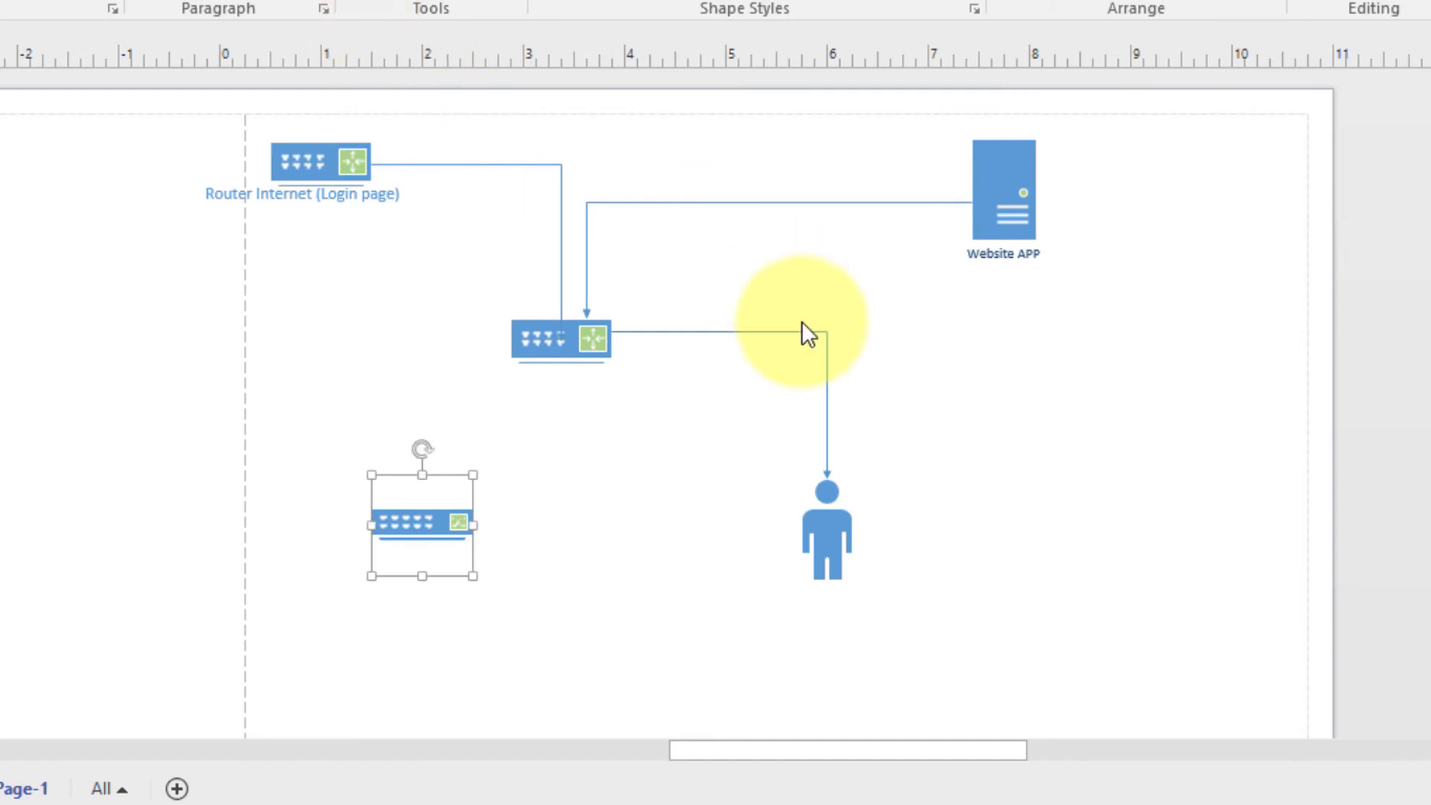
{"action": "left_click", "coordinate": [828, 345]}
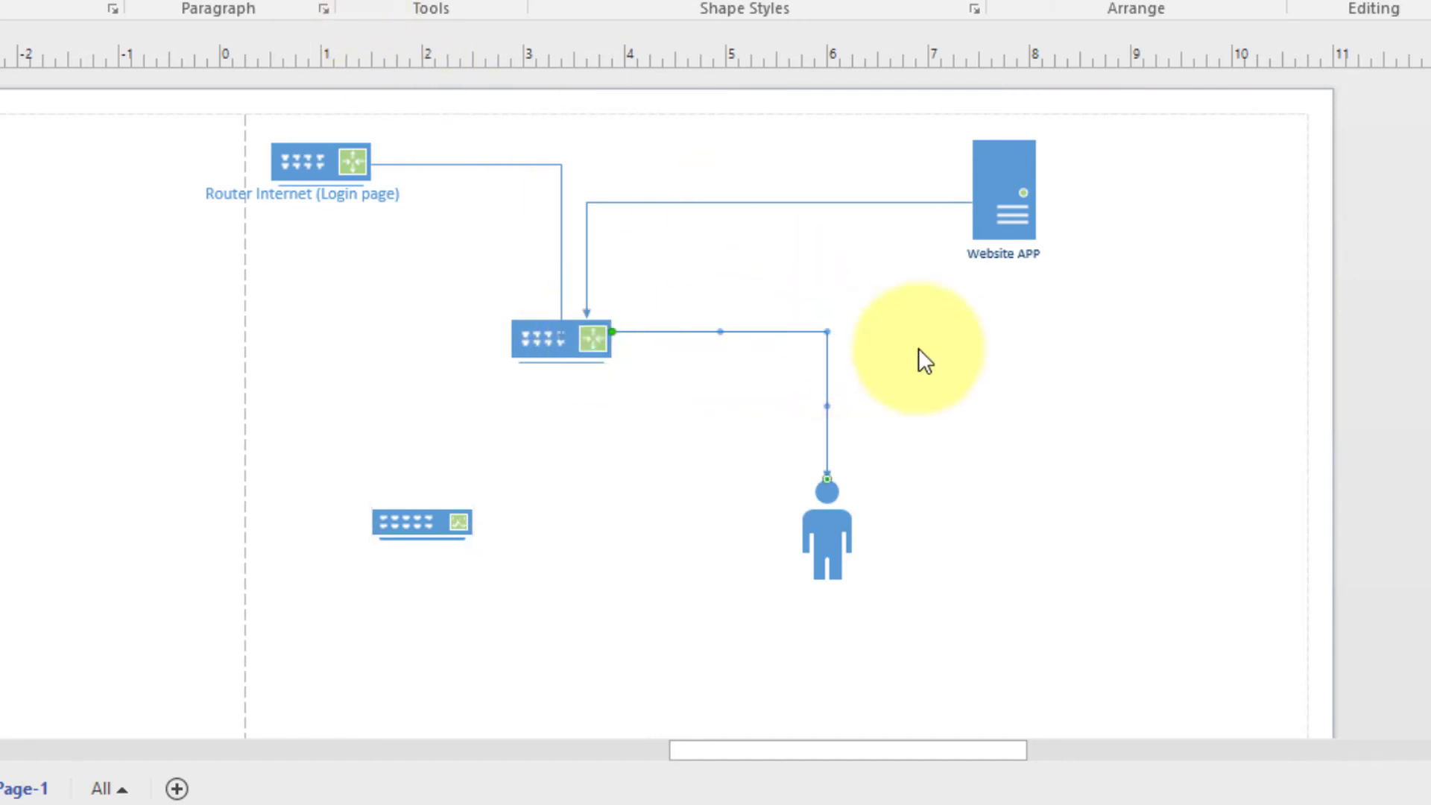
{"action": "key", "text": "Delete"}
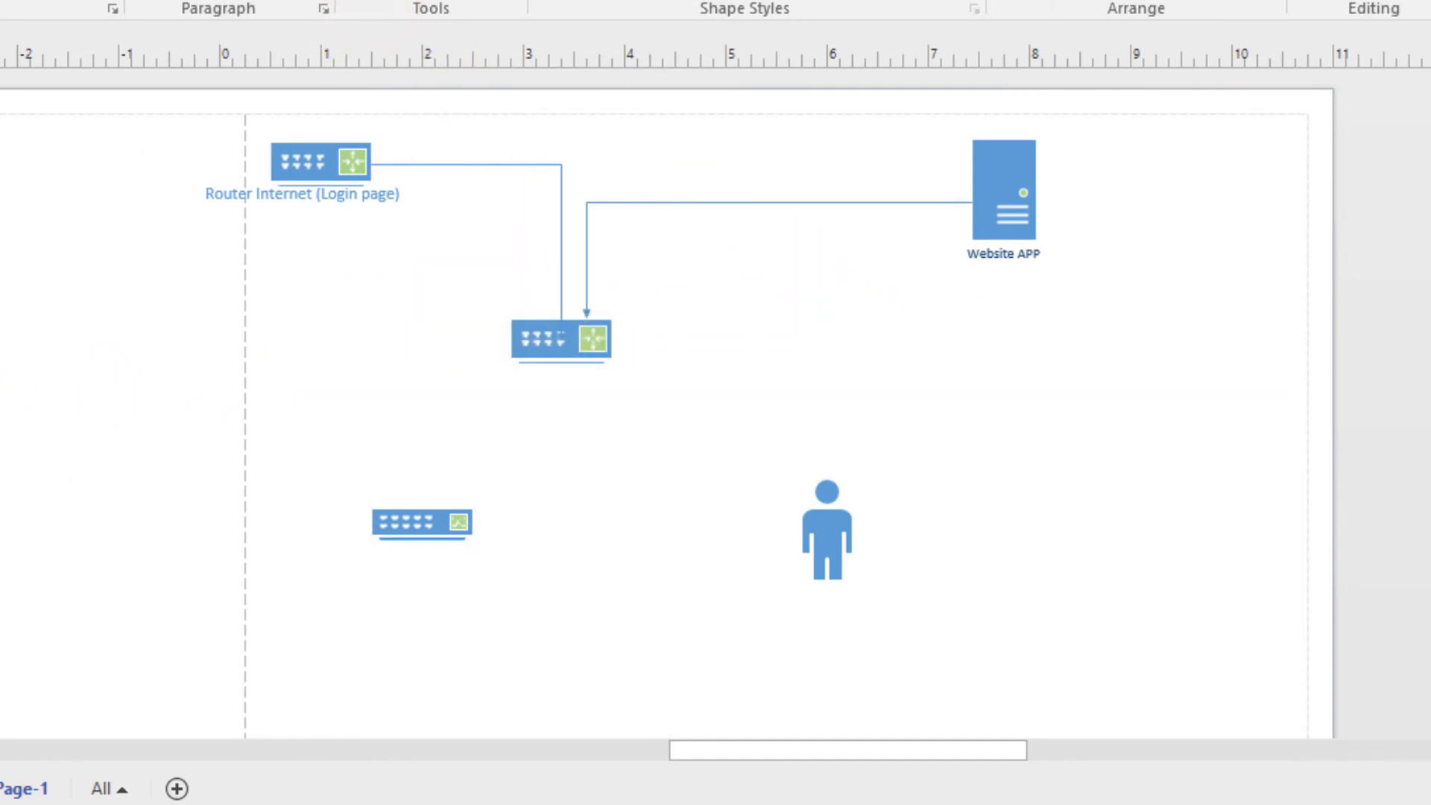
{"action": "left_click_drag", "start_coordinate": [830, 501], "coordinate": [767, 286]}
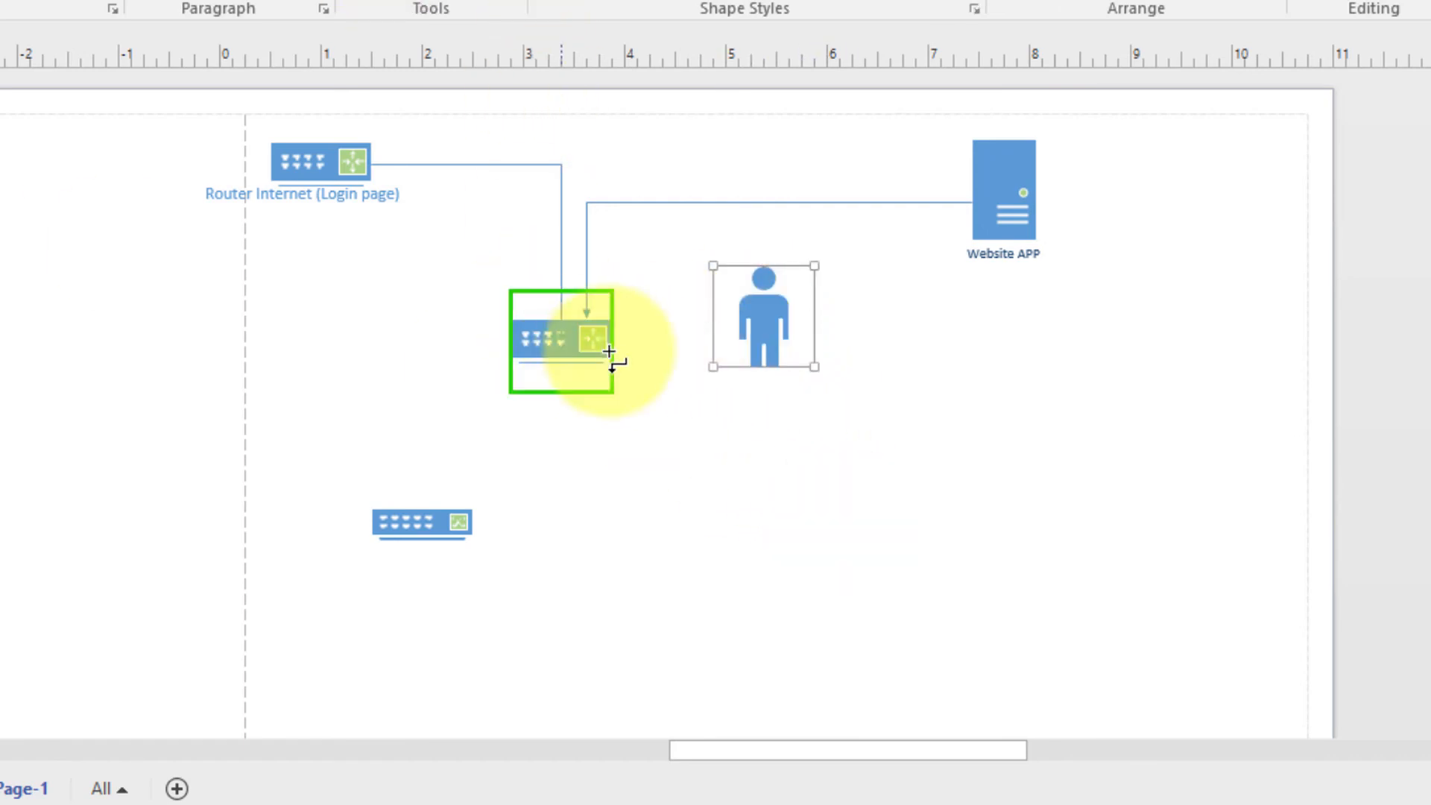
{"action": "mouse_move", "coordinate": [564, 337]}
{"action": "left_mouse_down"}
{"action": "mouse_move", "coordinate": [722, 321]}
{"action": "mouse_move", "coordinate": [733, 342]}
{"action": "left_mouse_up"}
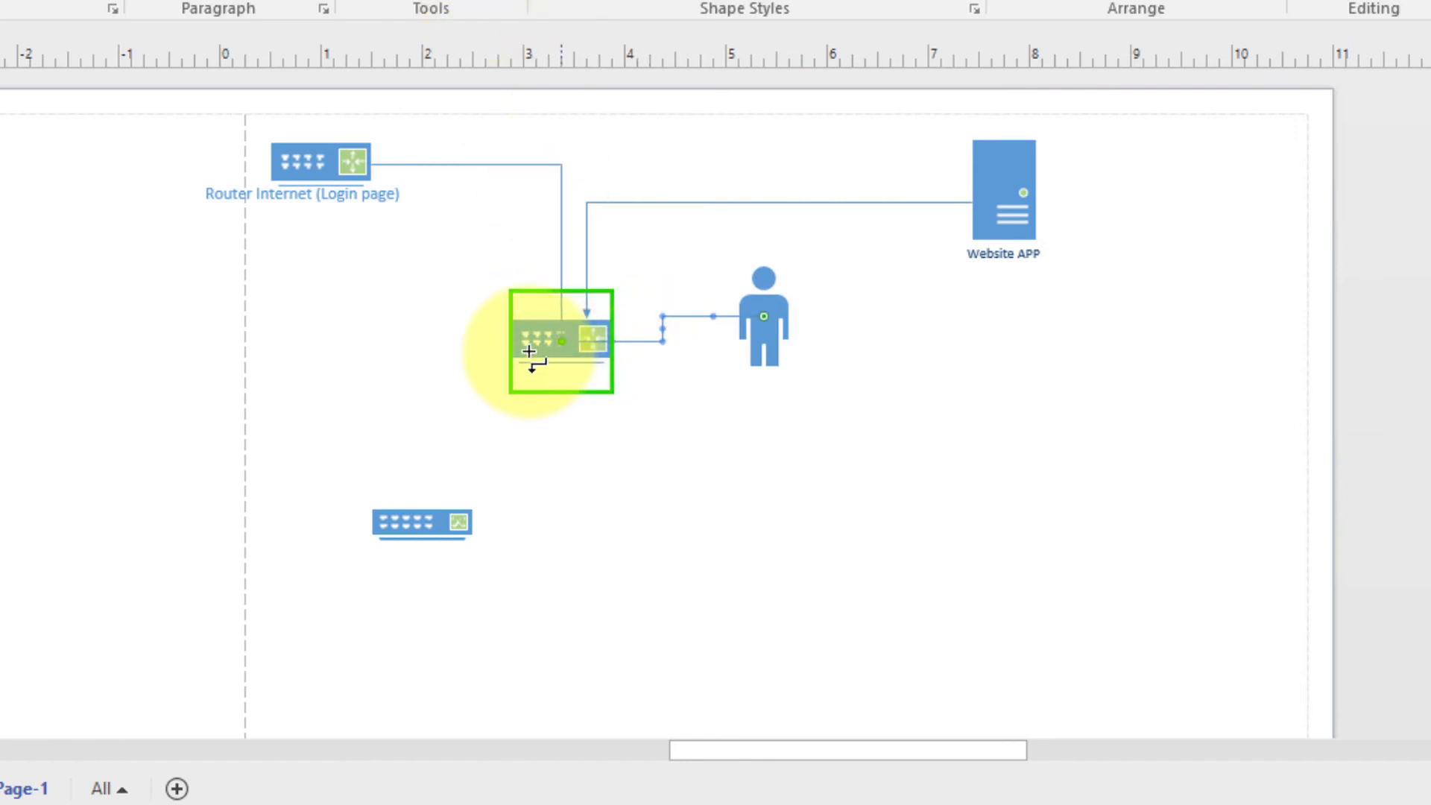
{"action": "left_click_drag", "start_coordinate": [536, 344], "coordinate": [378, 529]}
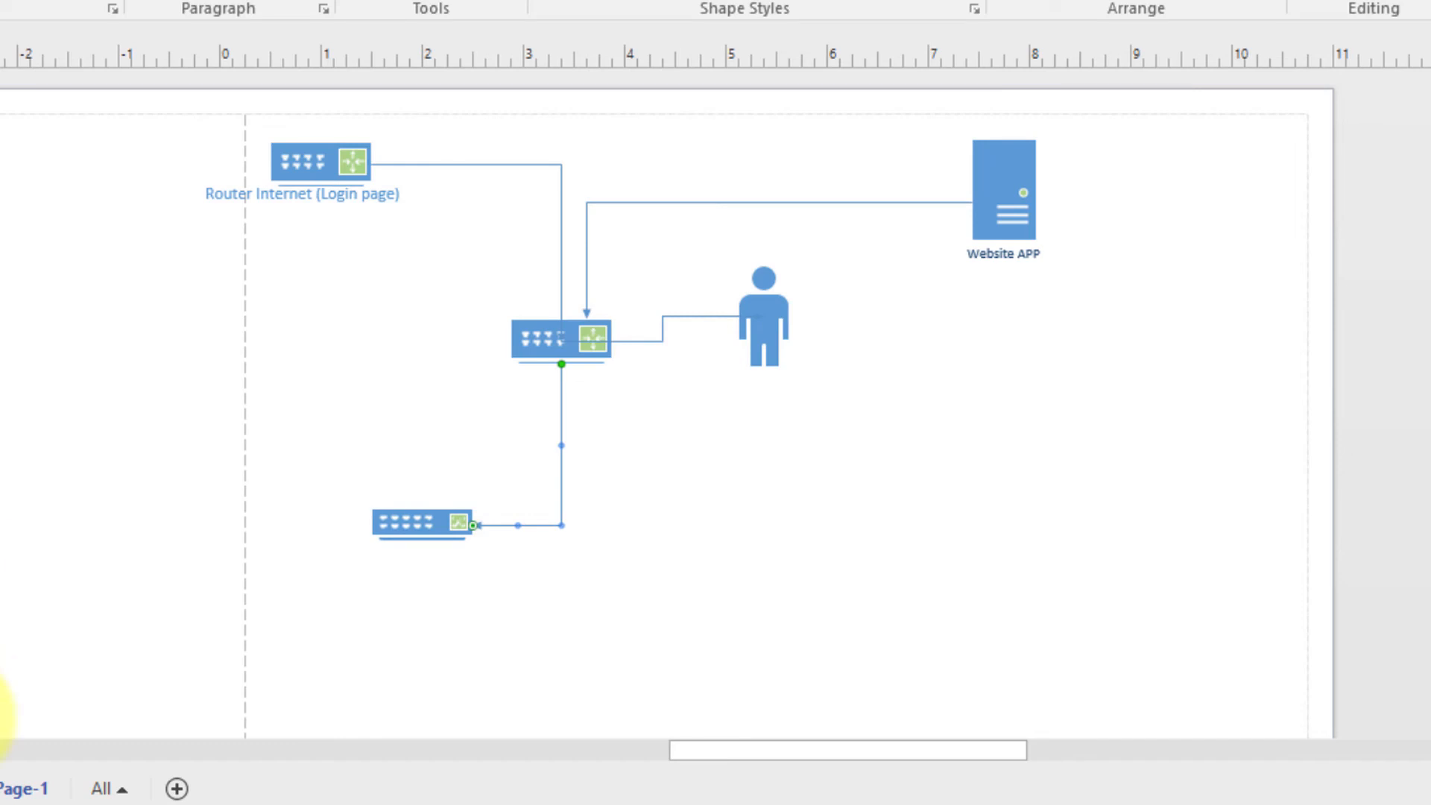
Add three user figures in a row below the lower switch
{"action": "left_click_drag", "start_coordinate": [0, 656], "coordinate": [447, 657]}
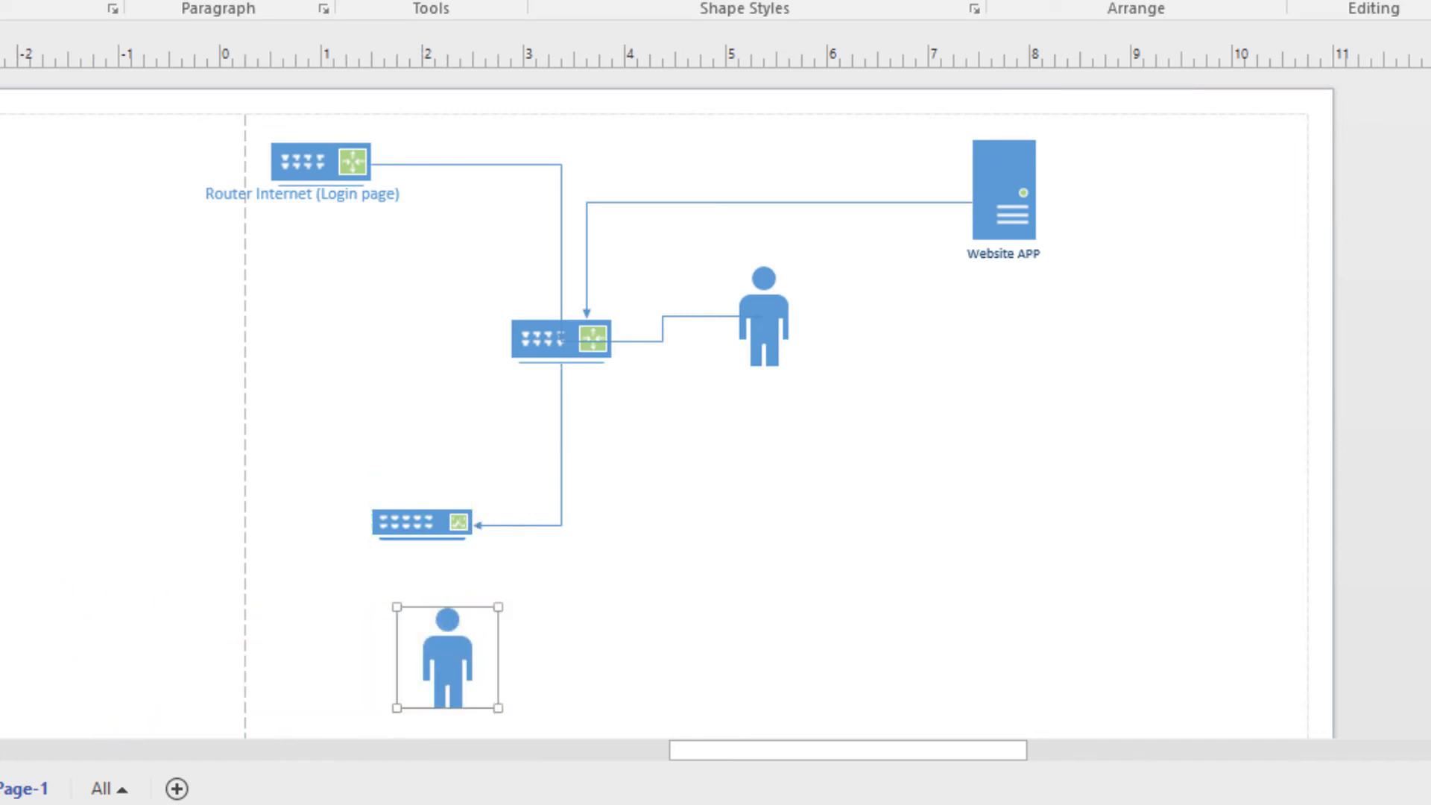
{"action": "left_click_drag", "start_coordinate": [0, 670], "coordinate": [701, 659]}
{"action": "left_click_drag", "start_coordinate": [0, 671], "coordinate": [862, 659]}
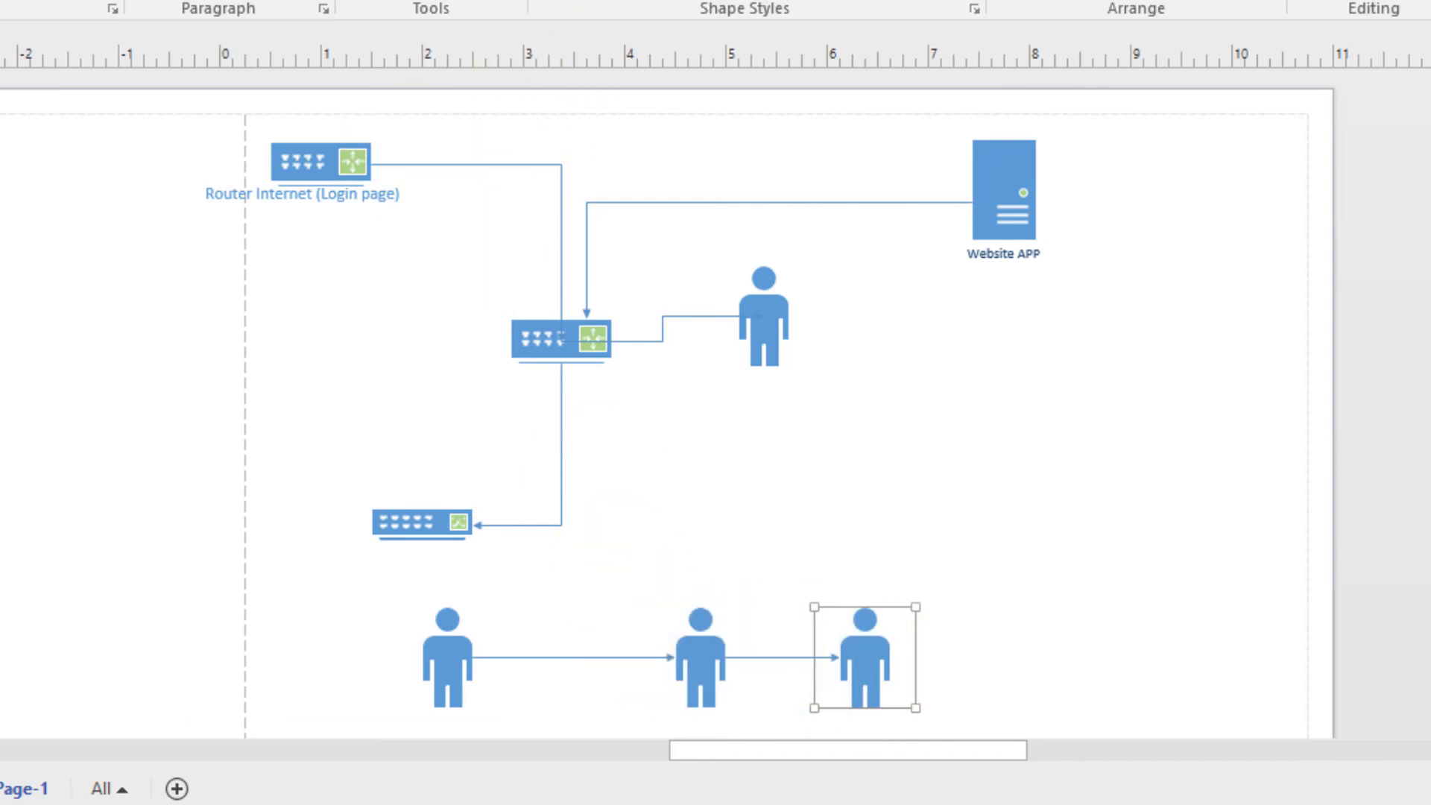
Delete the automatic arrows between the users, wire the lower switch to a user, and add a wireless access point
{"action": "left_click", "coordinate": [544, 658]}
{"action": "key", "text": "Delete"}
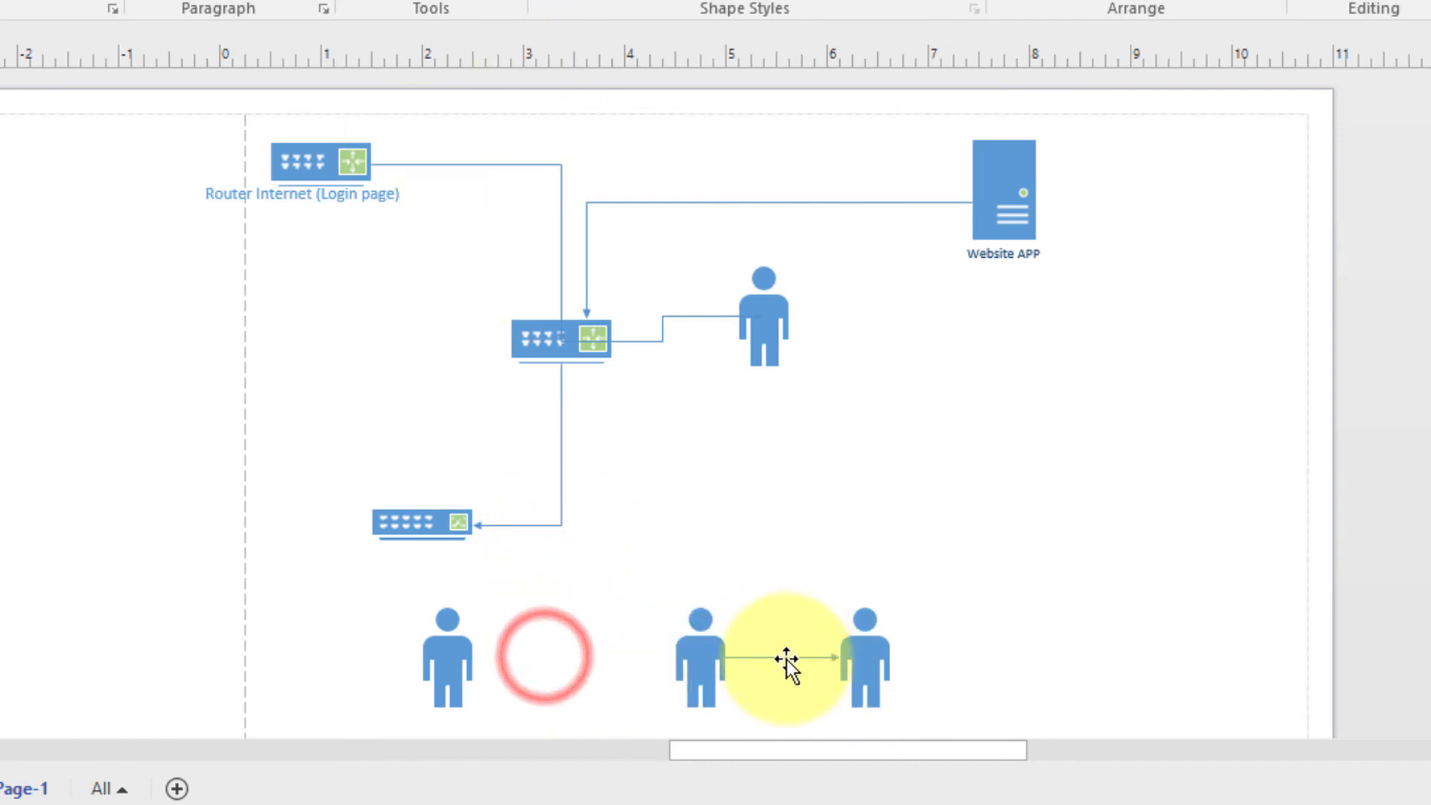
{"action": "left_click", "coordinate": [782, 657]}
{"action": "key", "text": "Delete"}
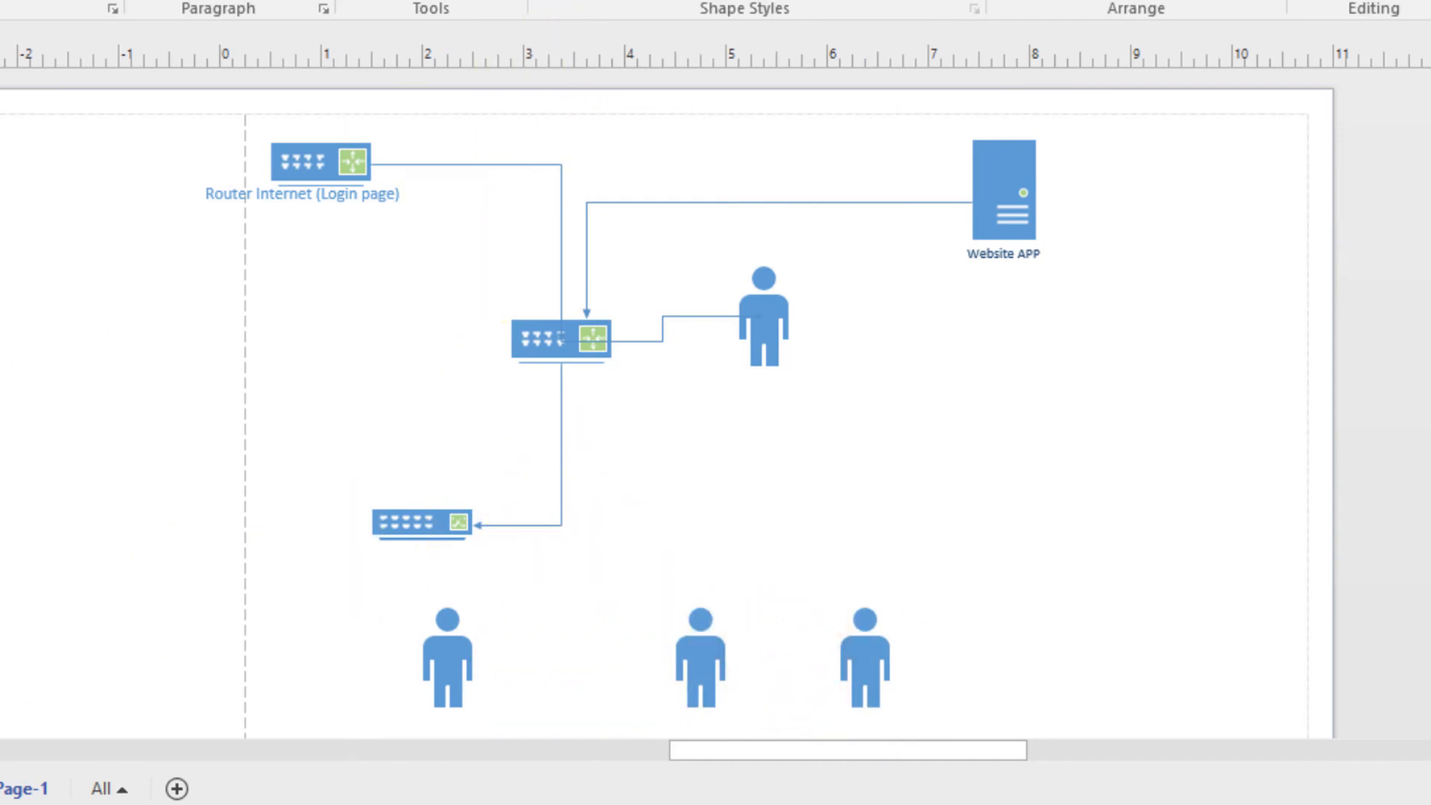
{"action": "left_click_drag", "start_coordinate": [425, 535], "coordinate": [865, 606]}
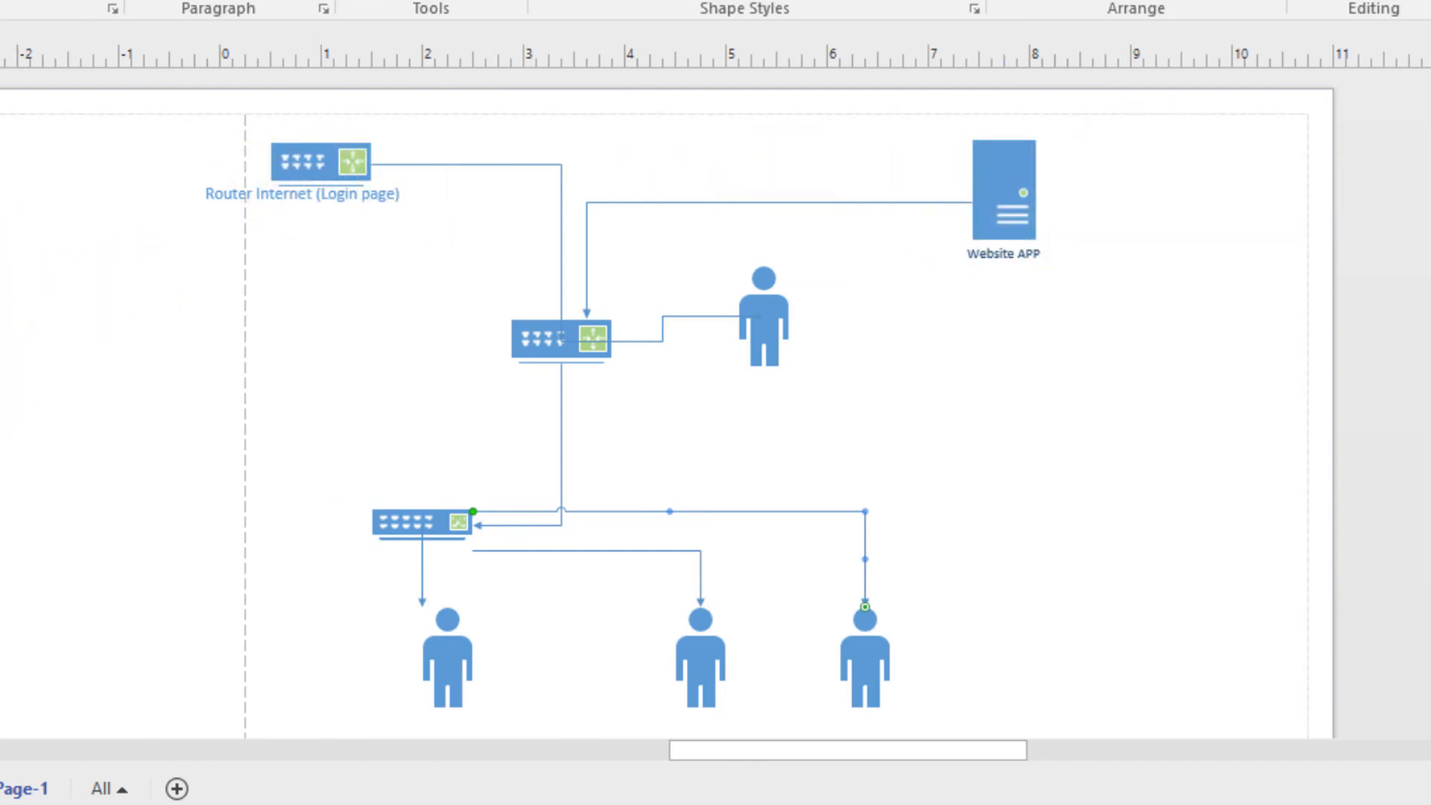
{"action": "left_click_drag", "start_coordinate": [11, 358], "coordinate": [919, 354]}
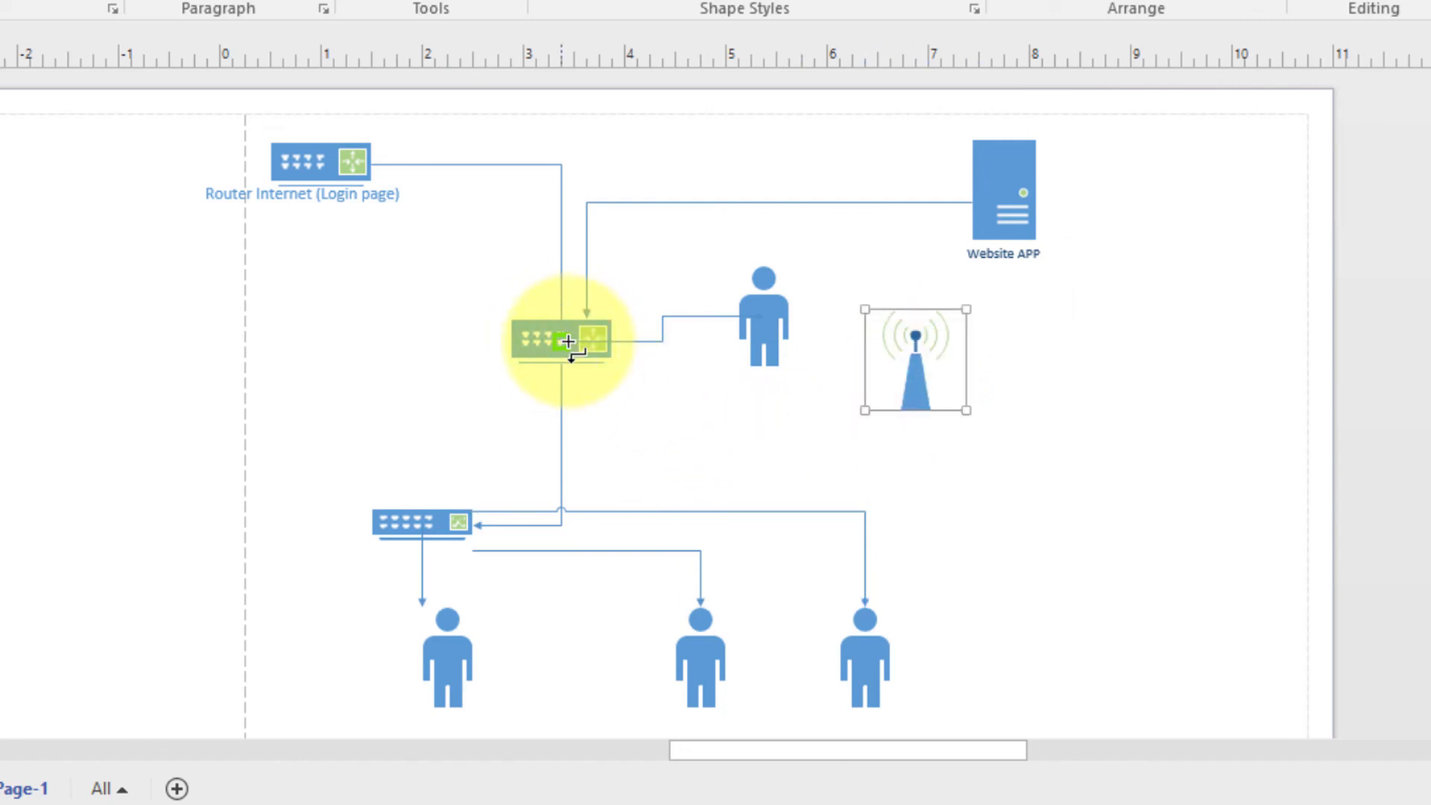
Connect the central switch to the access point and add three wireless users to its right
{"action": "left_click_drag", "start_coordinate": [574, 342], "coordinate": [905, 380]}
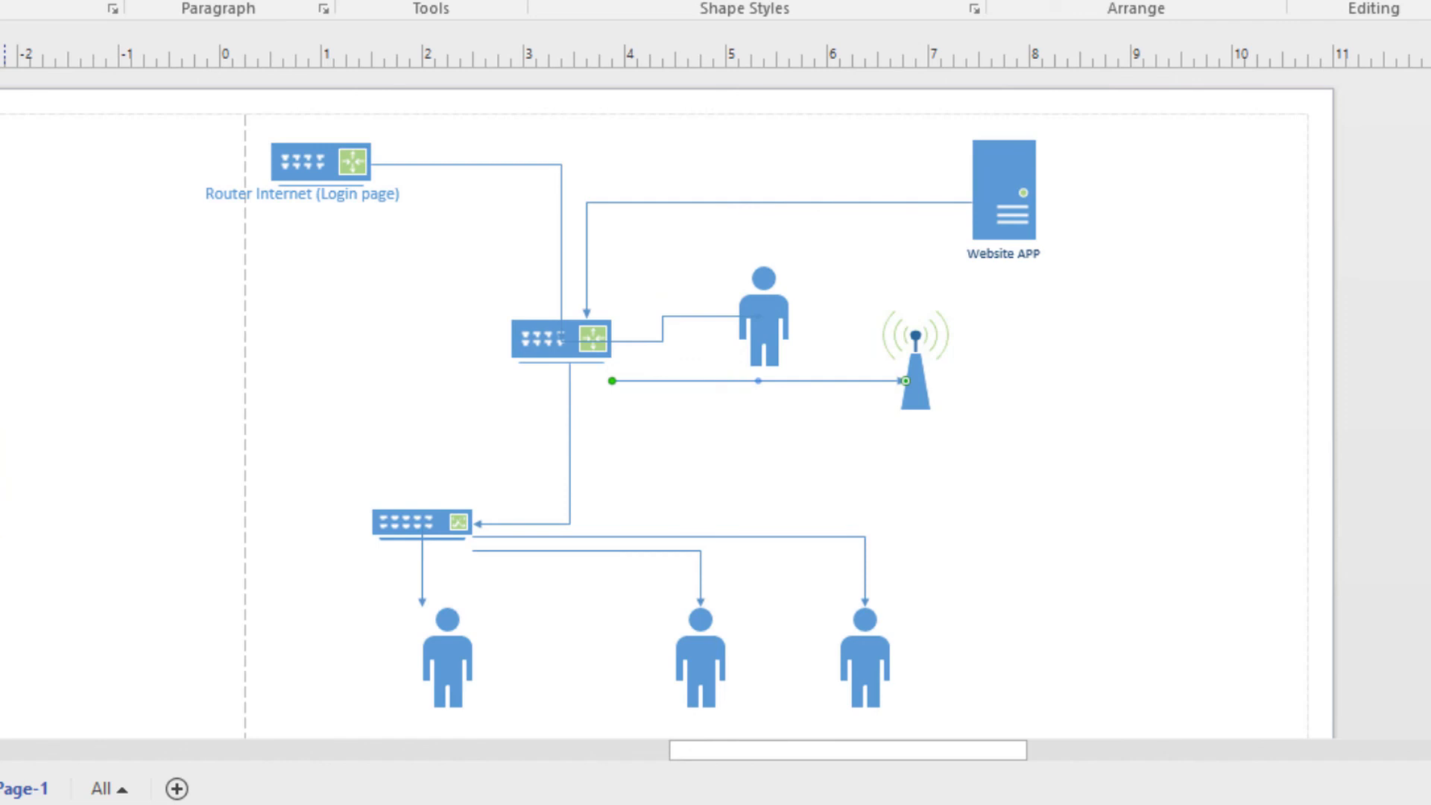
{"action": "left_click_drag", "start_coordinate": [3, 469], "coordinate": [1146, 366]}
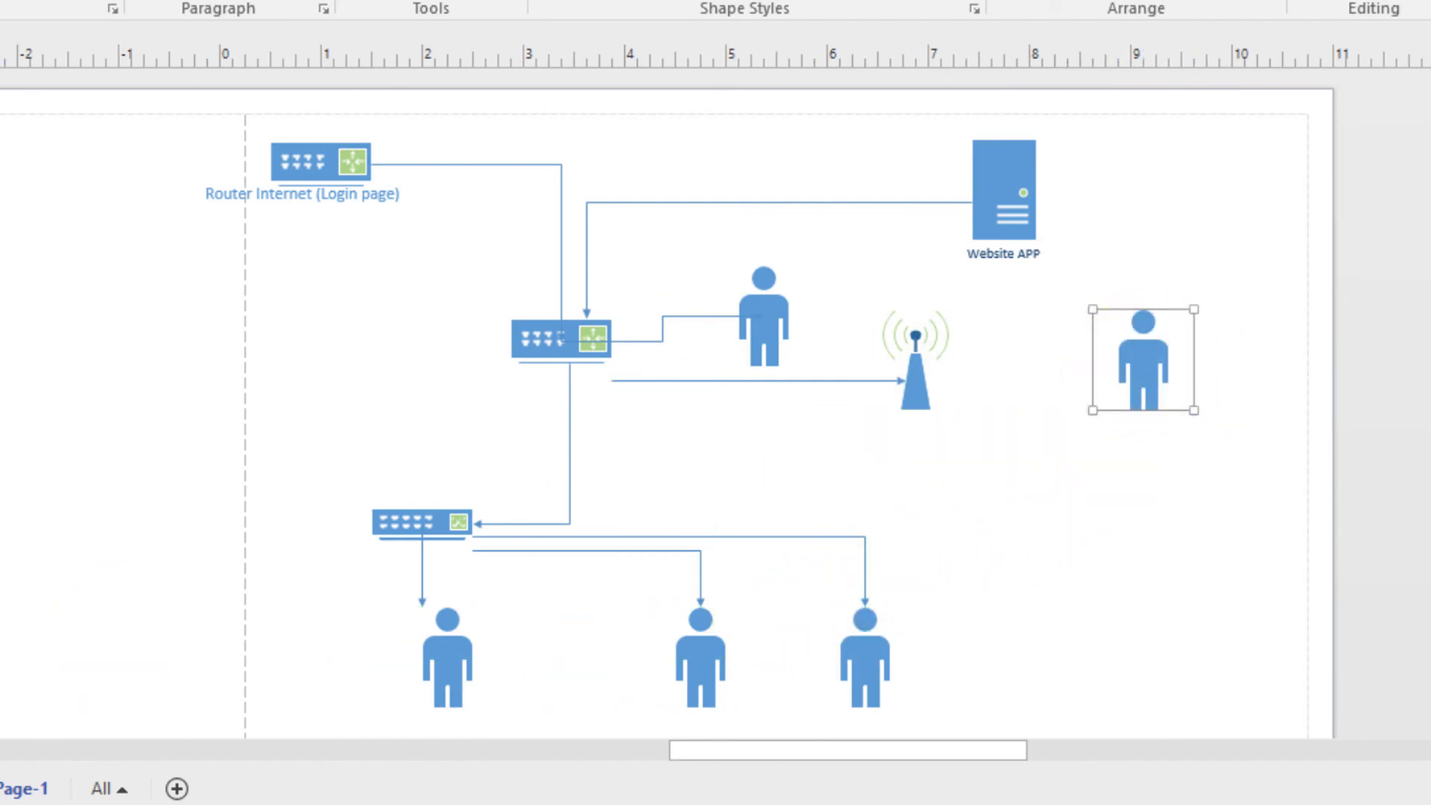
{"action": "left_click_drag", "start_coordinate": [4, 566], "coordinate": [1176, 499]}
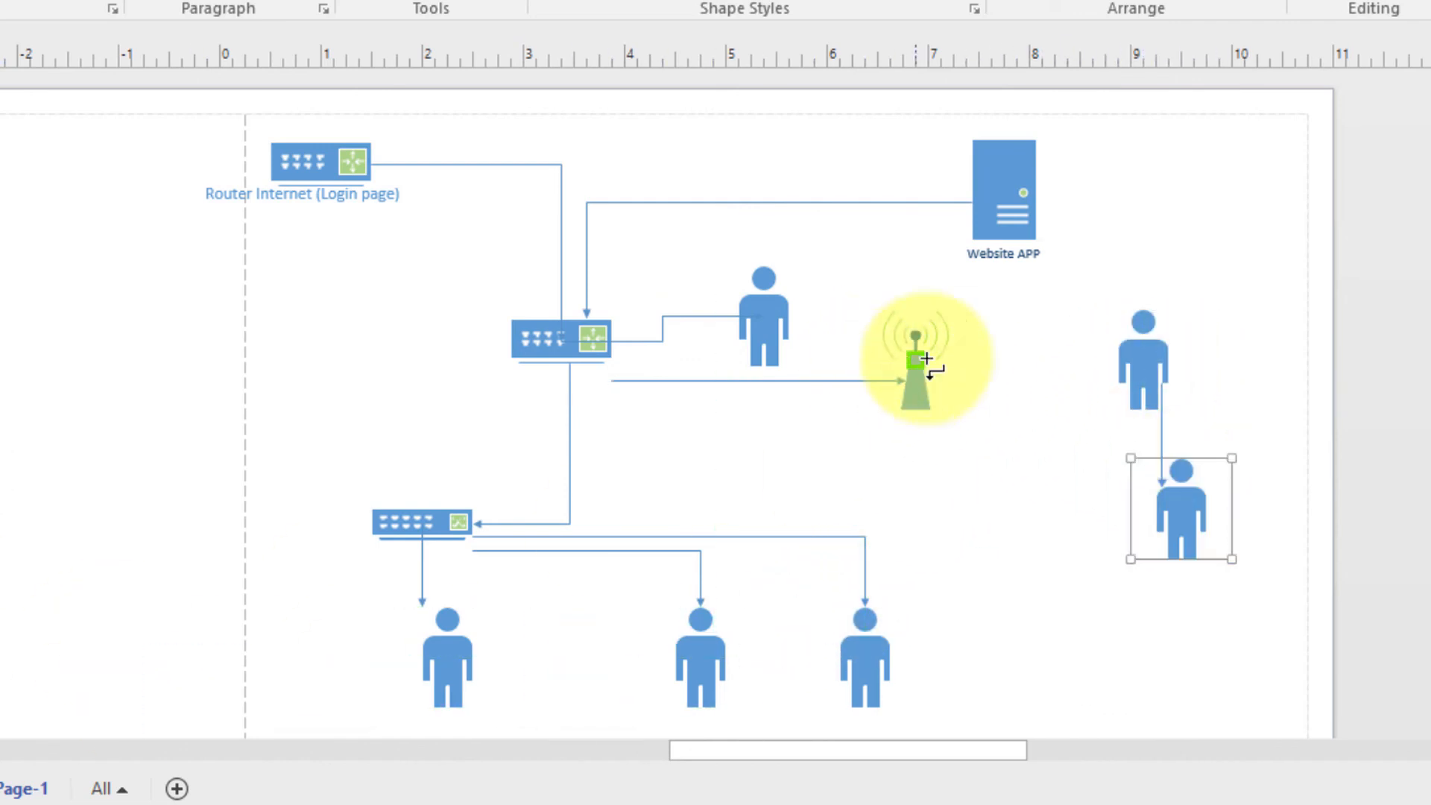
{"action": "left_click_drag", "start_coordinate": [4, 671], "coordinate": [1080, 498]}
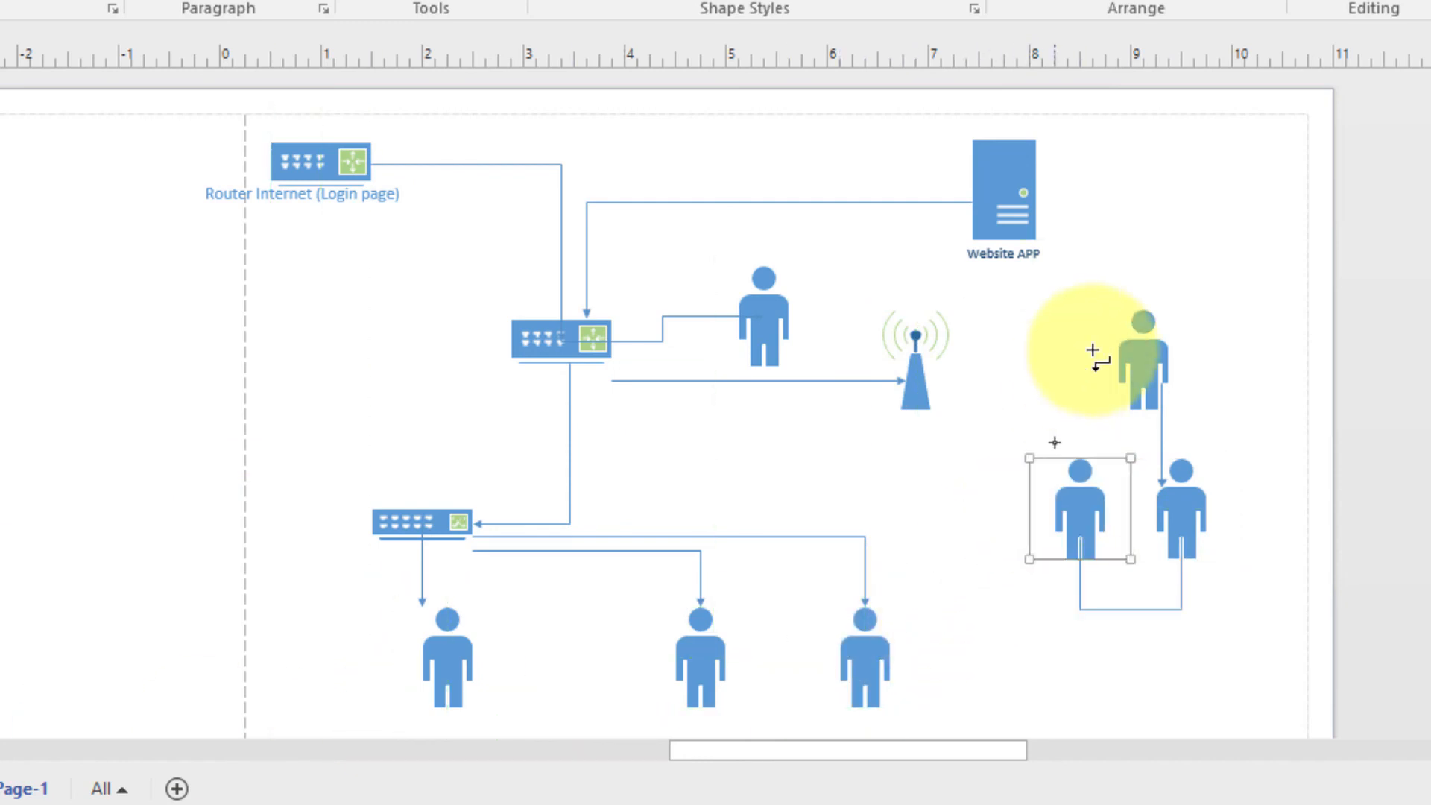
Delete the stray looping connector above the upper wireless user
{"action": "left_click", "coordinate": [1122, 349]}
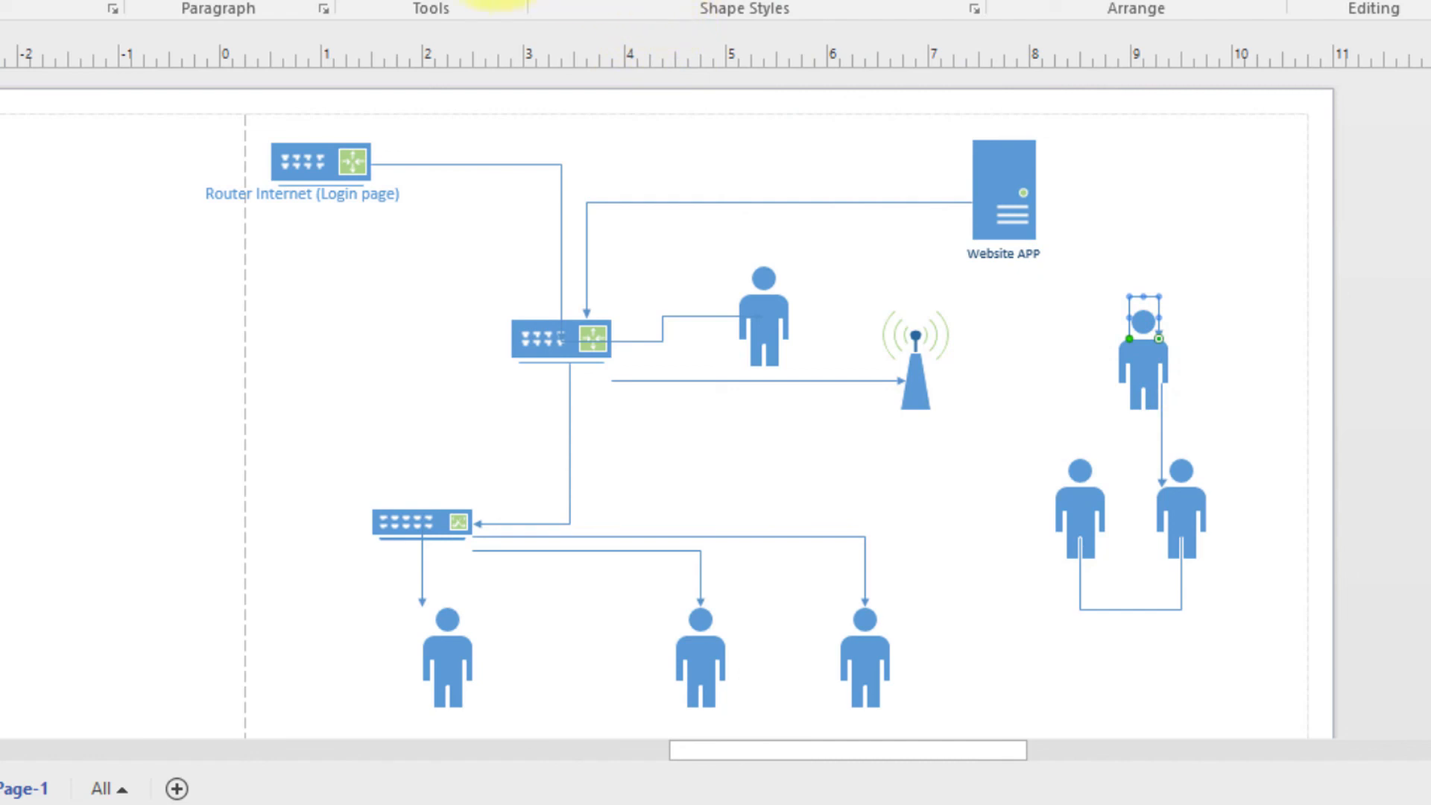
{"action": "left_click", "coordinate": [1159, 297]}
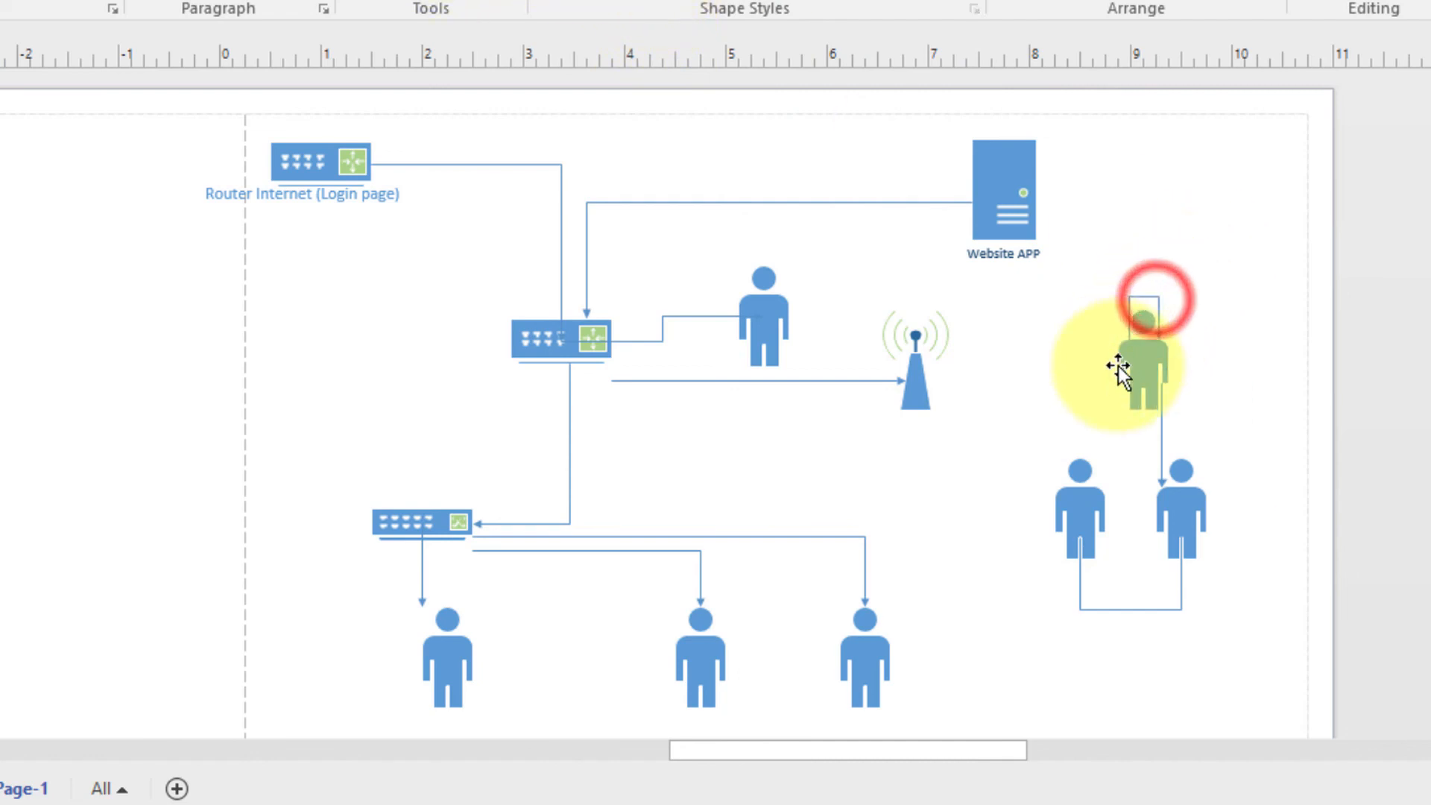
{"action": "left_click", "coordinate": [1136, 297]}
{"action": "key", "text": "Delete"}
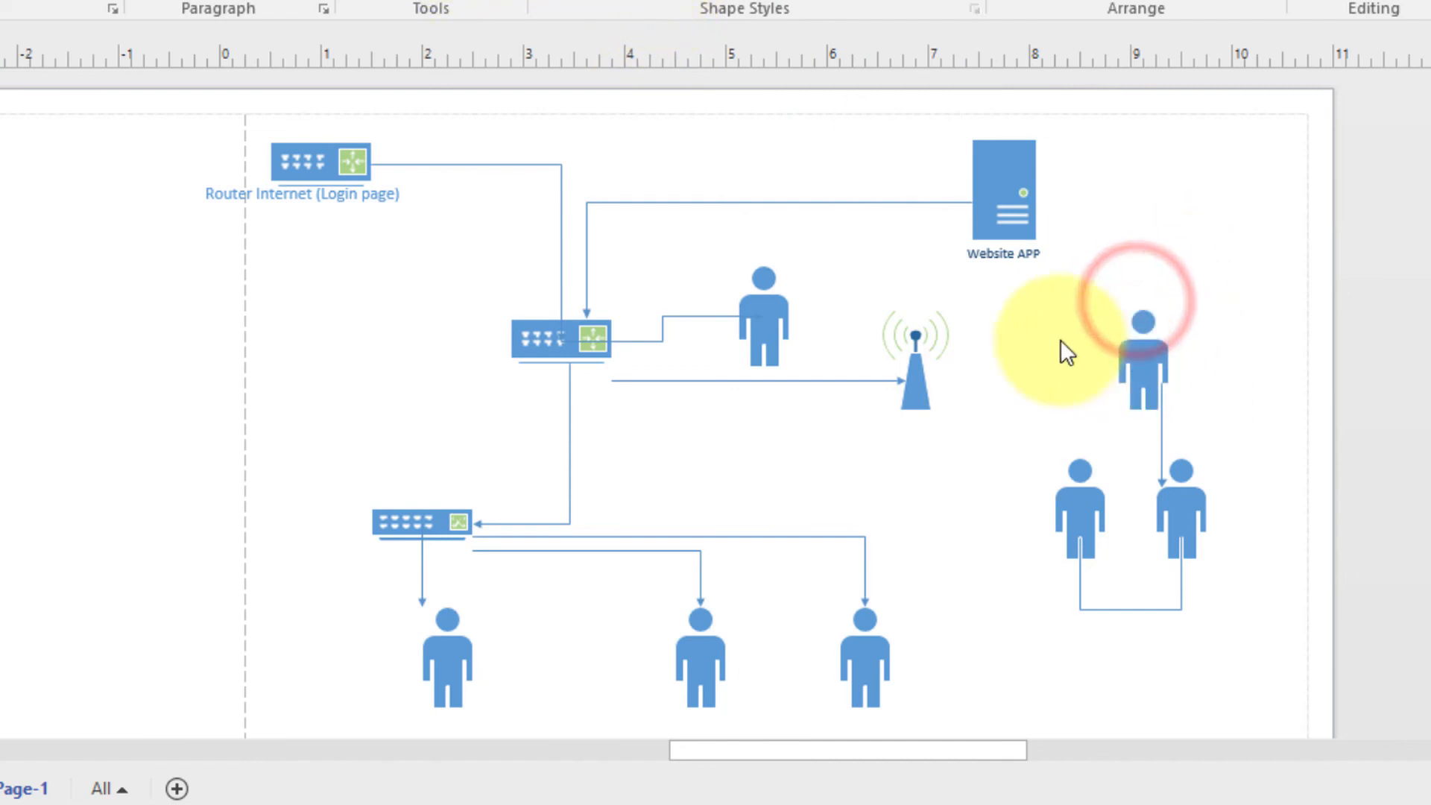
Connect each of the three wireless users to the access point
{"action": "left_click", "coordinate": [430, 2]}
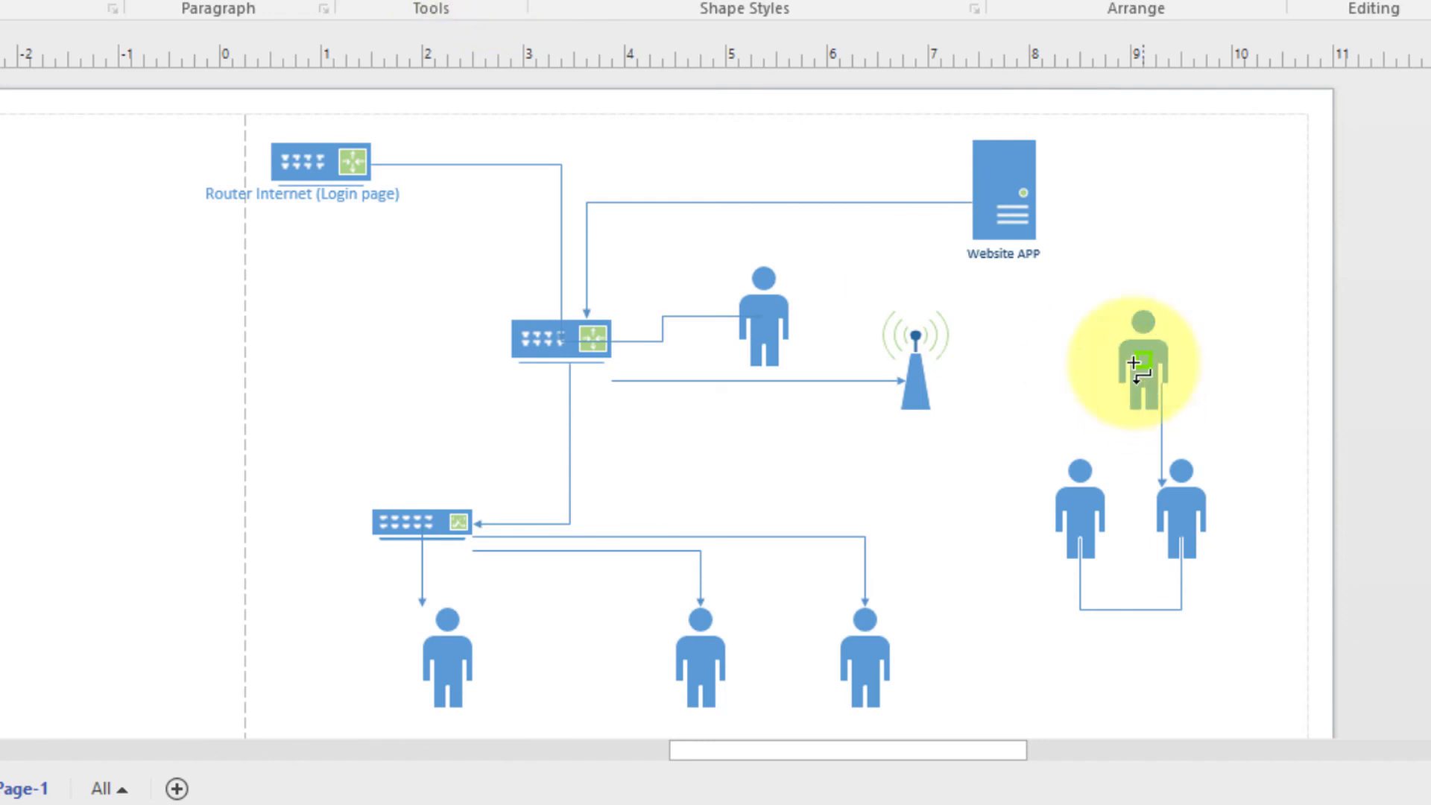
{"action": "left_click_drag", "start_coordinate": [1134, 360], "coordinate": [921, 379]}
{"action": "left_click_drag", "start_coordinate": [1181, 499], "coordinate": [917, 376]}
{"action": "left_click_drag", "start_coordinate": [1087, 538], "coordinate": [926, 385]}
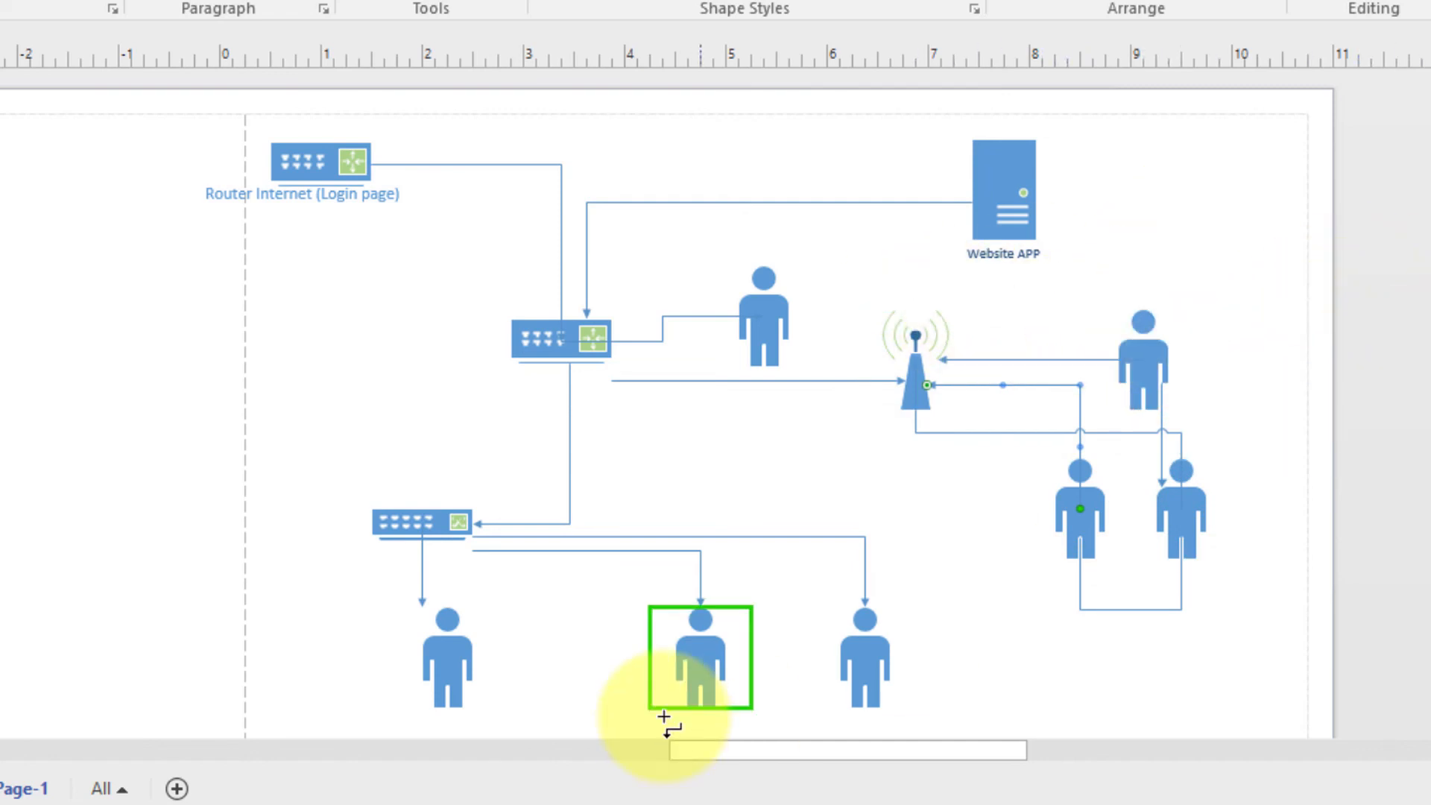
{"action": "left_click_drag", "start_coordinate": [1004, 751], "coordinate": [978, 749]}
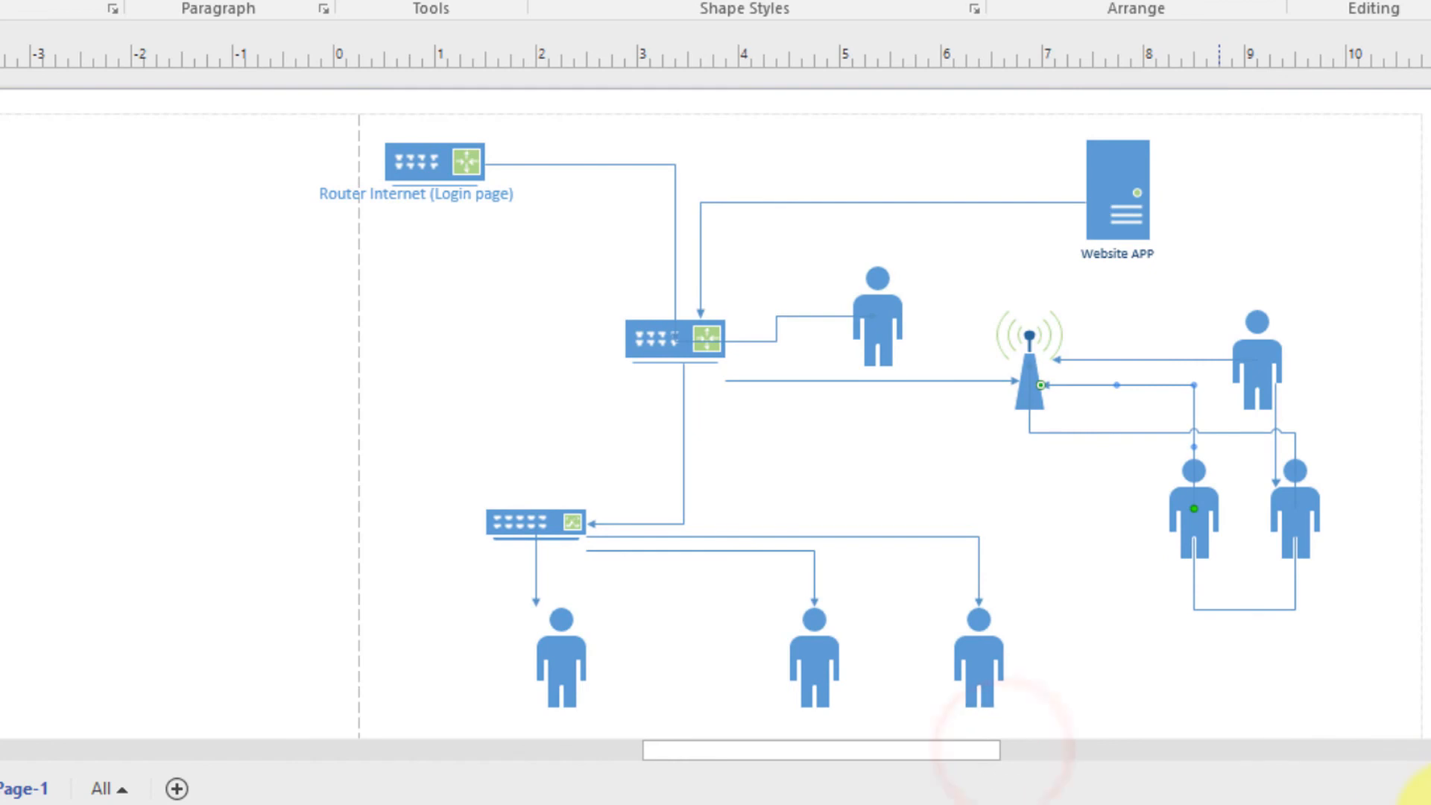
{"action": "scroll", "coordinate": [715, 403], "scroll_direction": "up", "scroll_amount": 3}
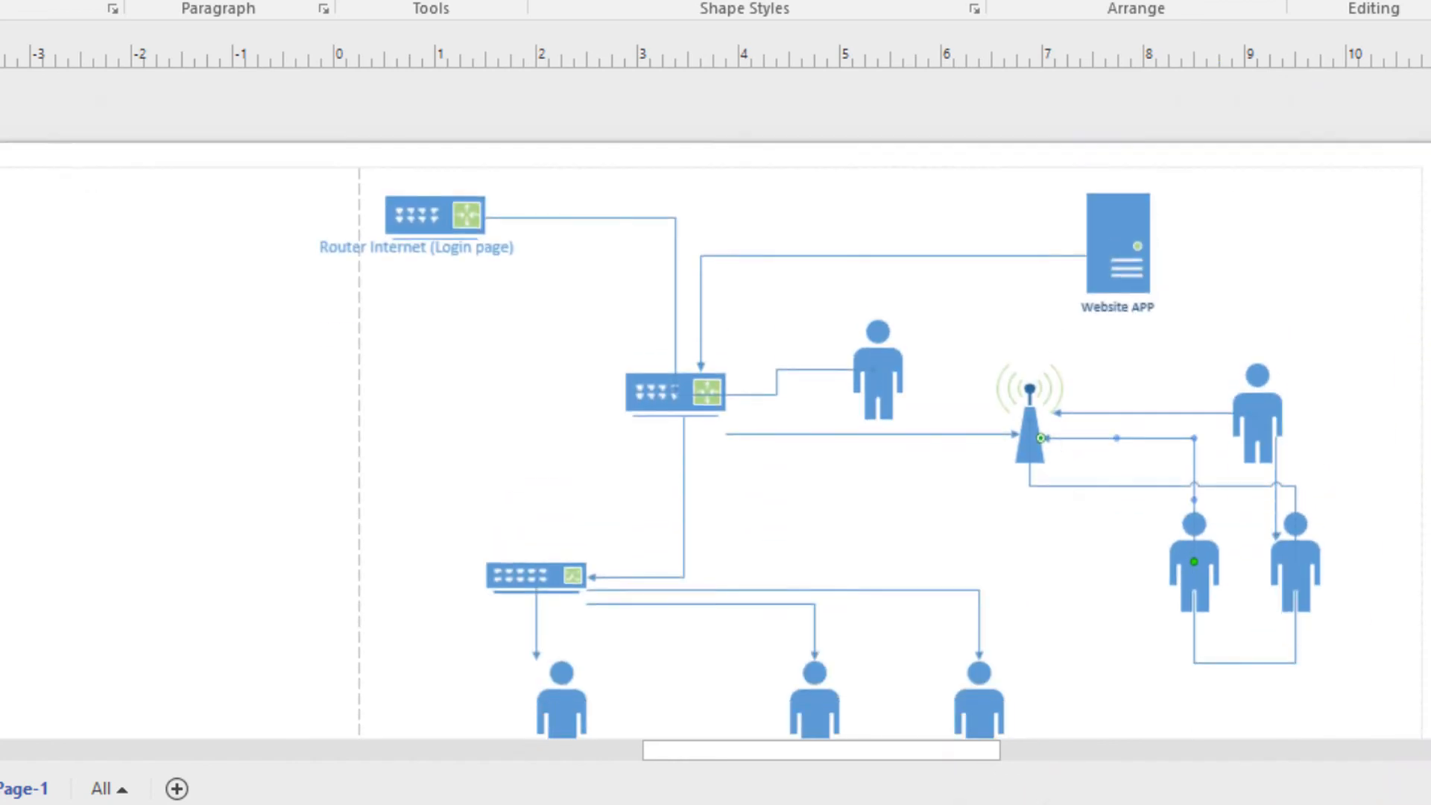
{"action": "scroll", "coordinate": [715, 403], "scroll_direction": "down", "scroll_amount": 4}
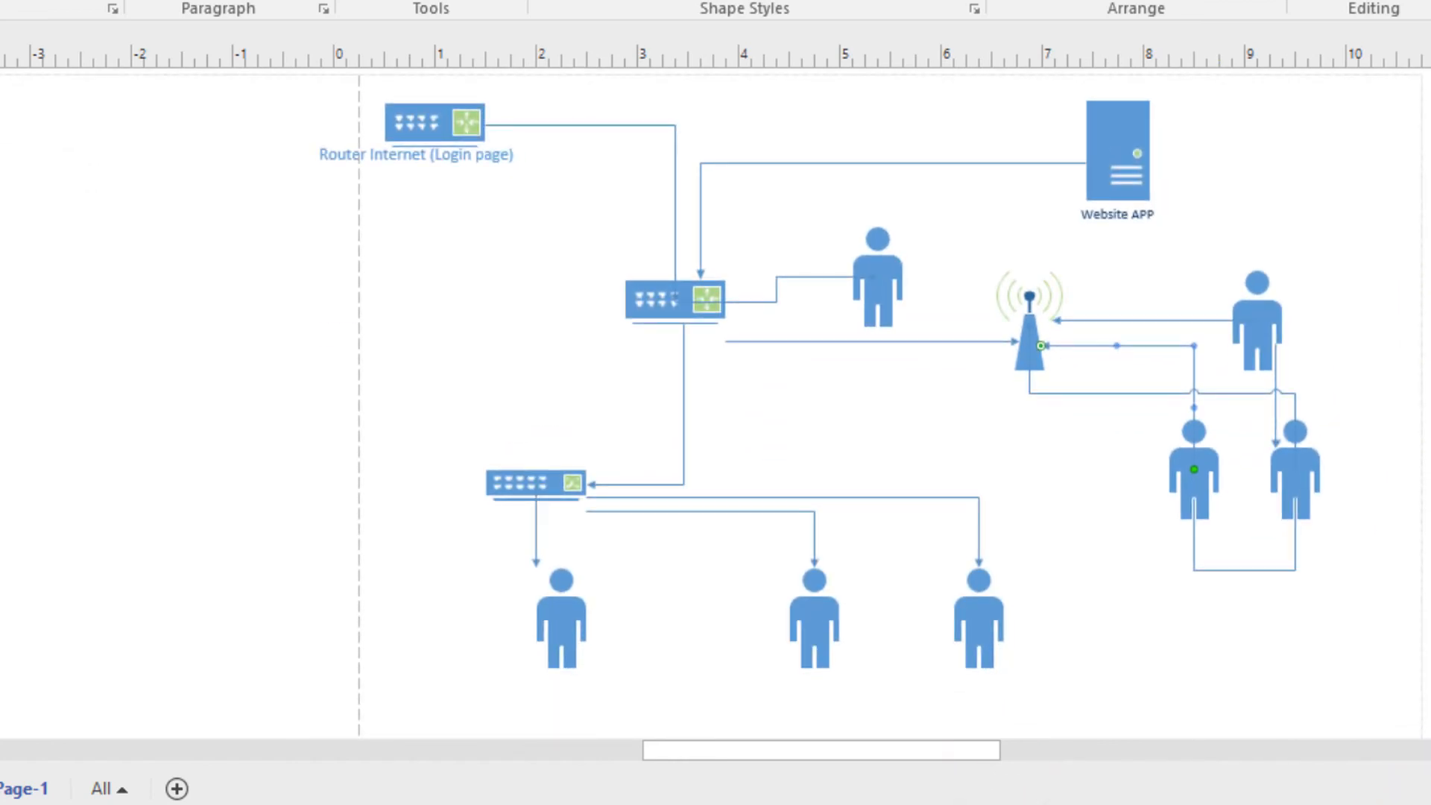
{"action": "scroll", "coordinate": [1420, 264], "scroll_direction": "up", "scroll_amount": 3}
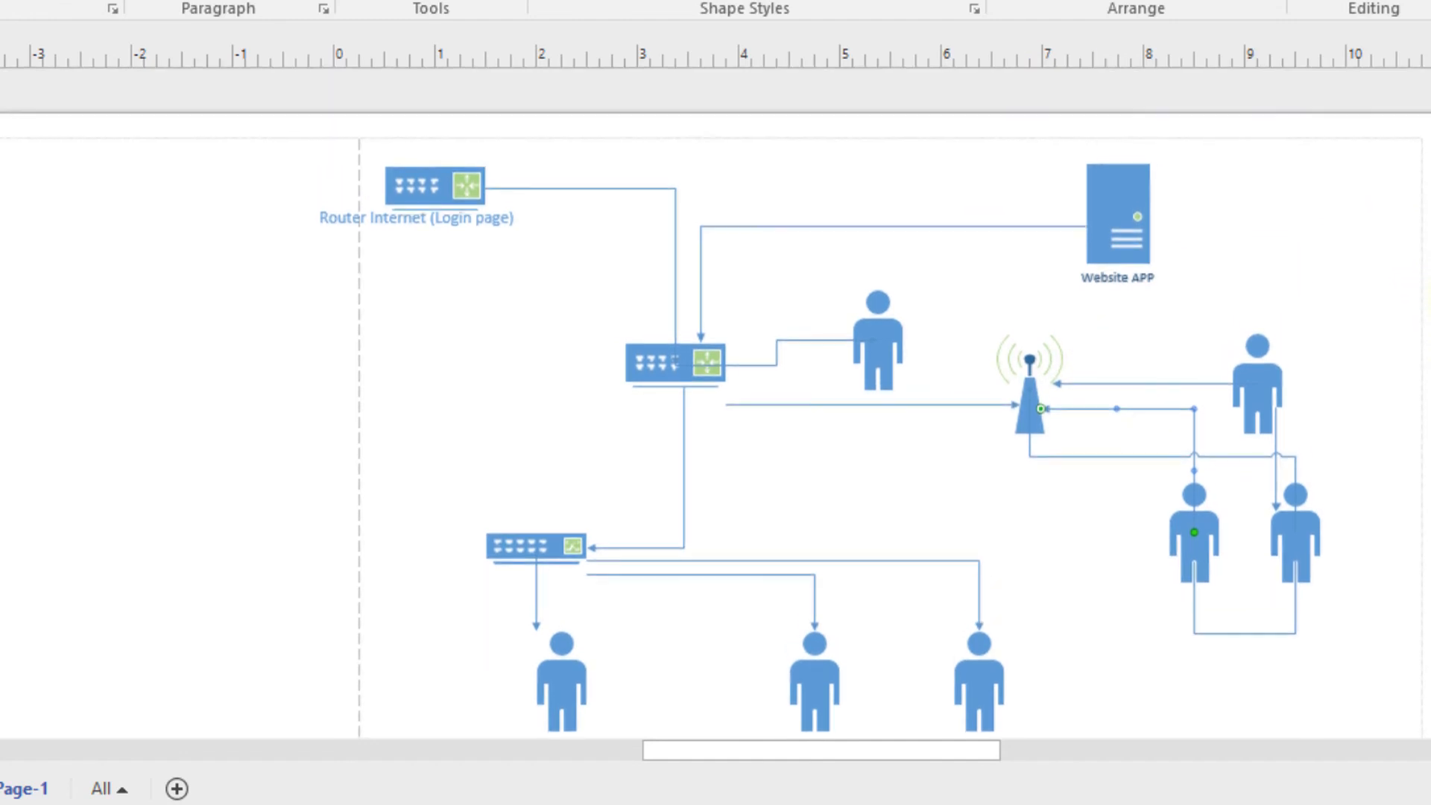
{"action": "scroll", "coordinate": [1312, 224], "scroll_direction": "down", "scroll_amount": 2}
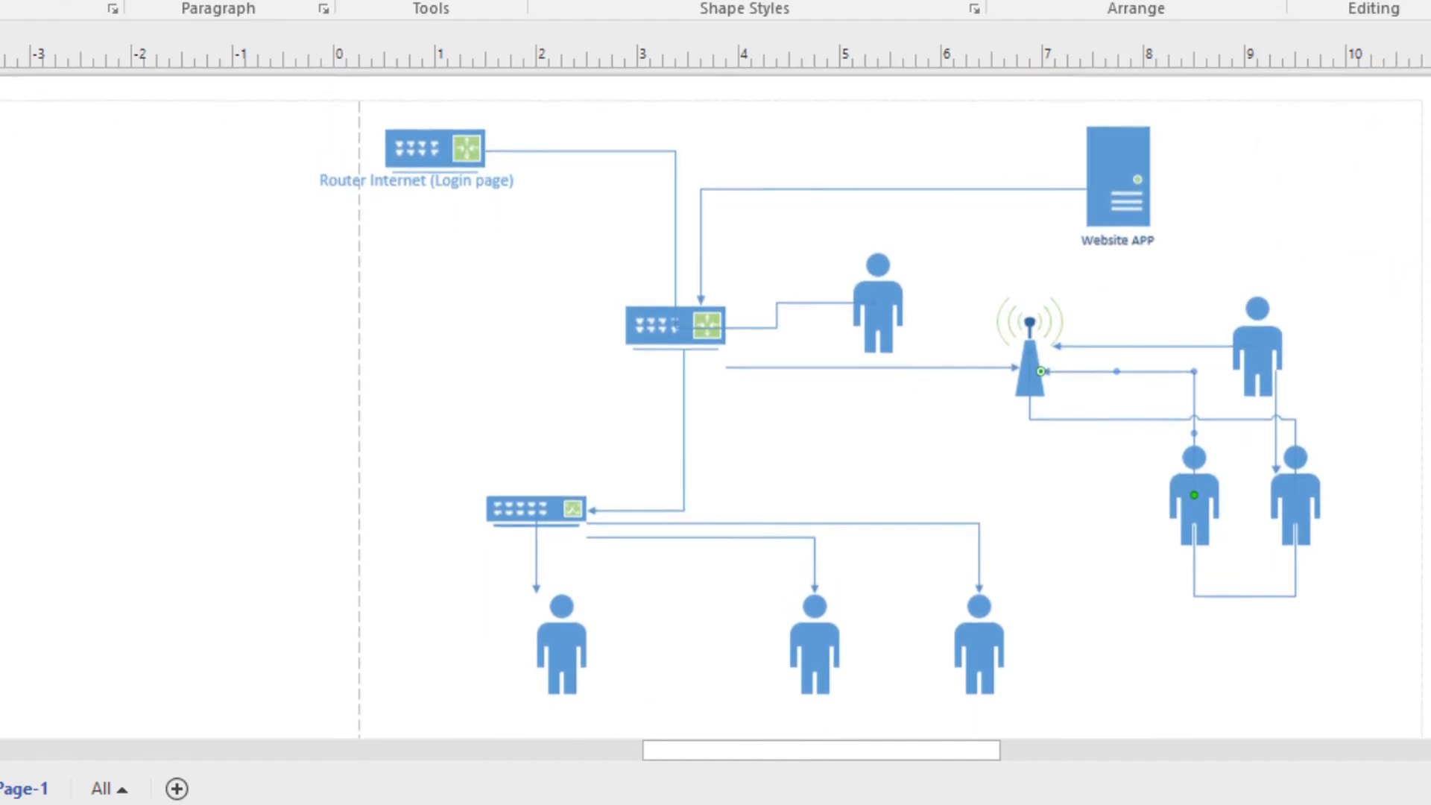
{"action": "scroll", "coordinate": [715, 403], "scroll_direction": "down", "scroll_amount": 1}
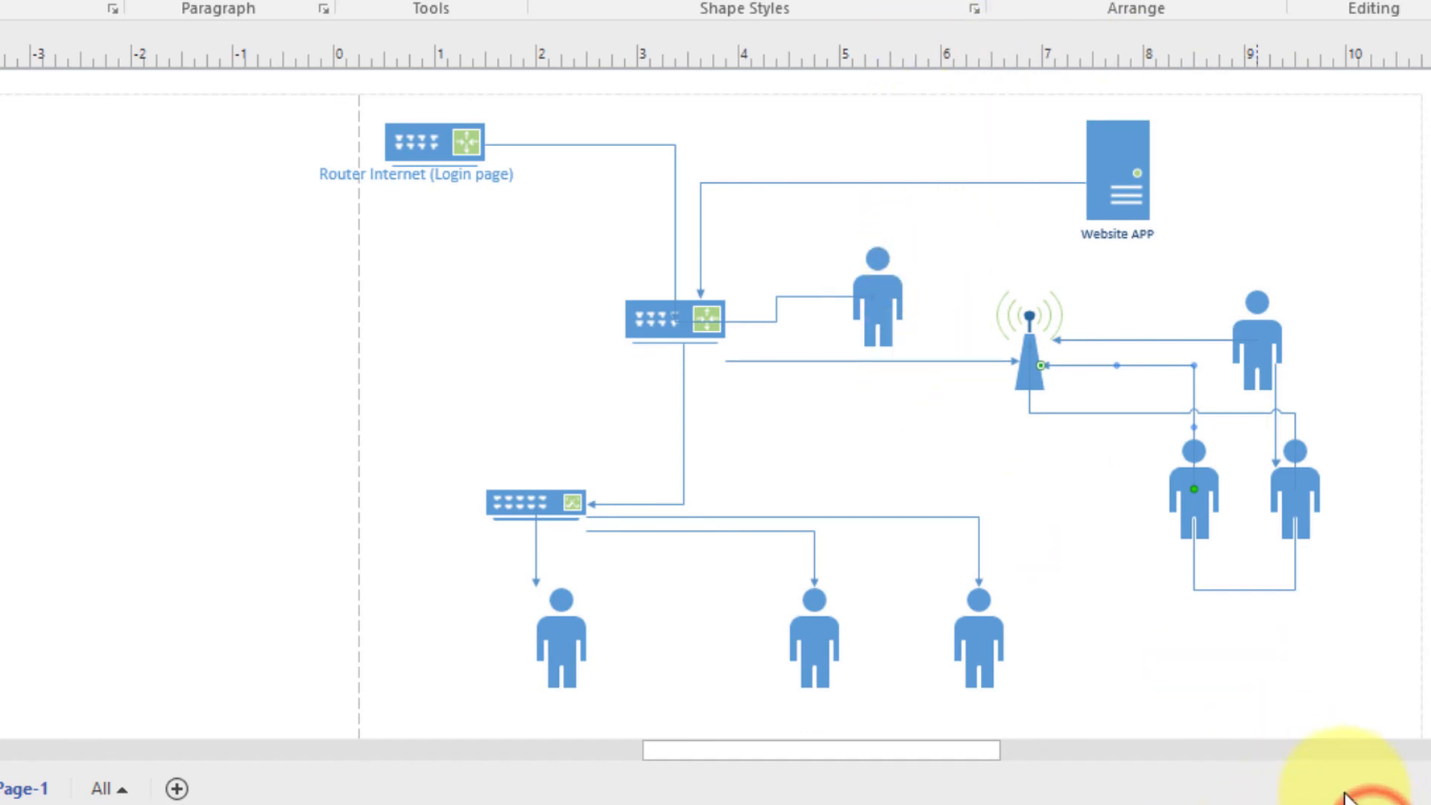
{"action": "left_click_drag", "start_coordinate": [815, 749], "coordinate": [853, 749]}
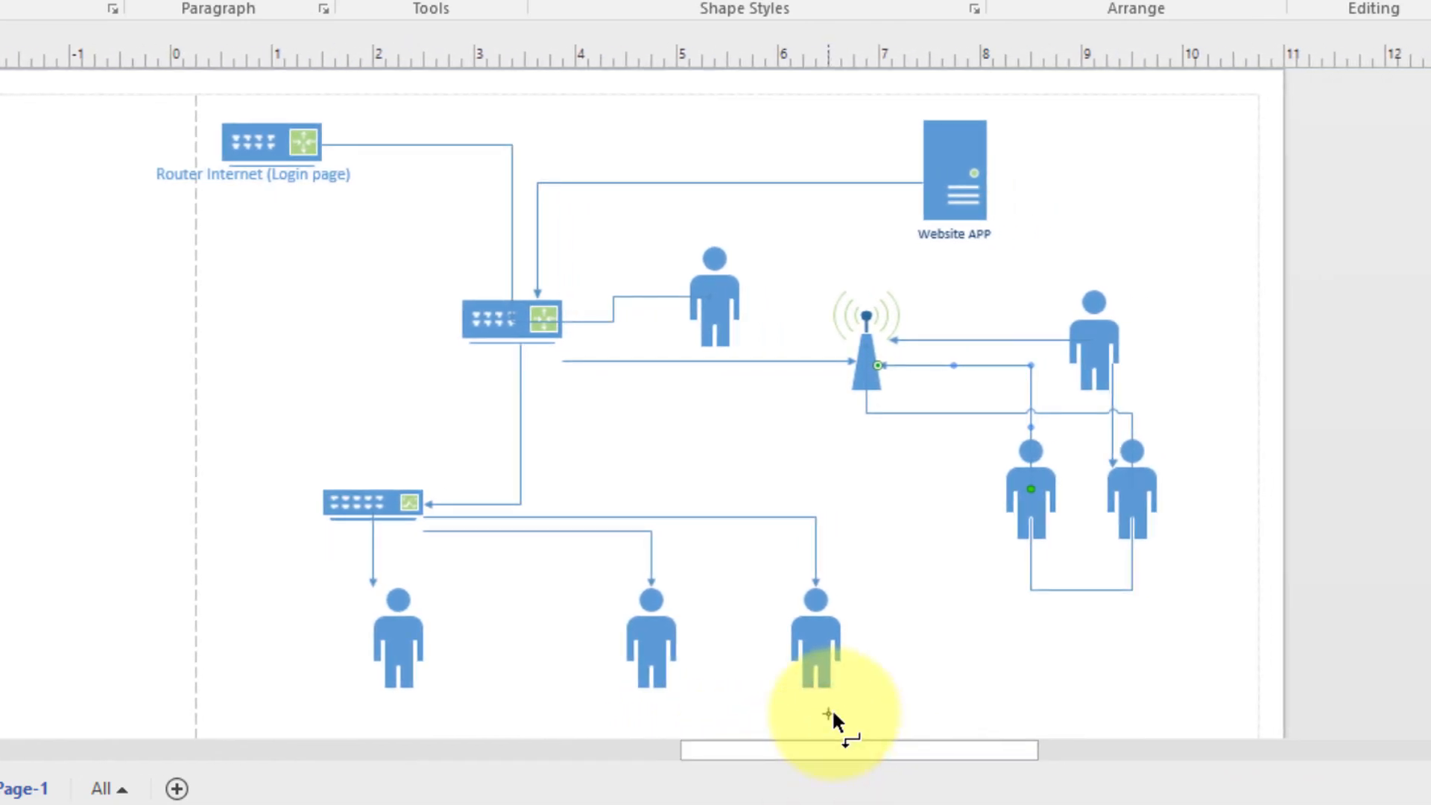